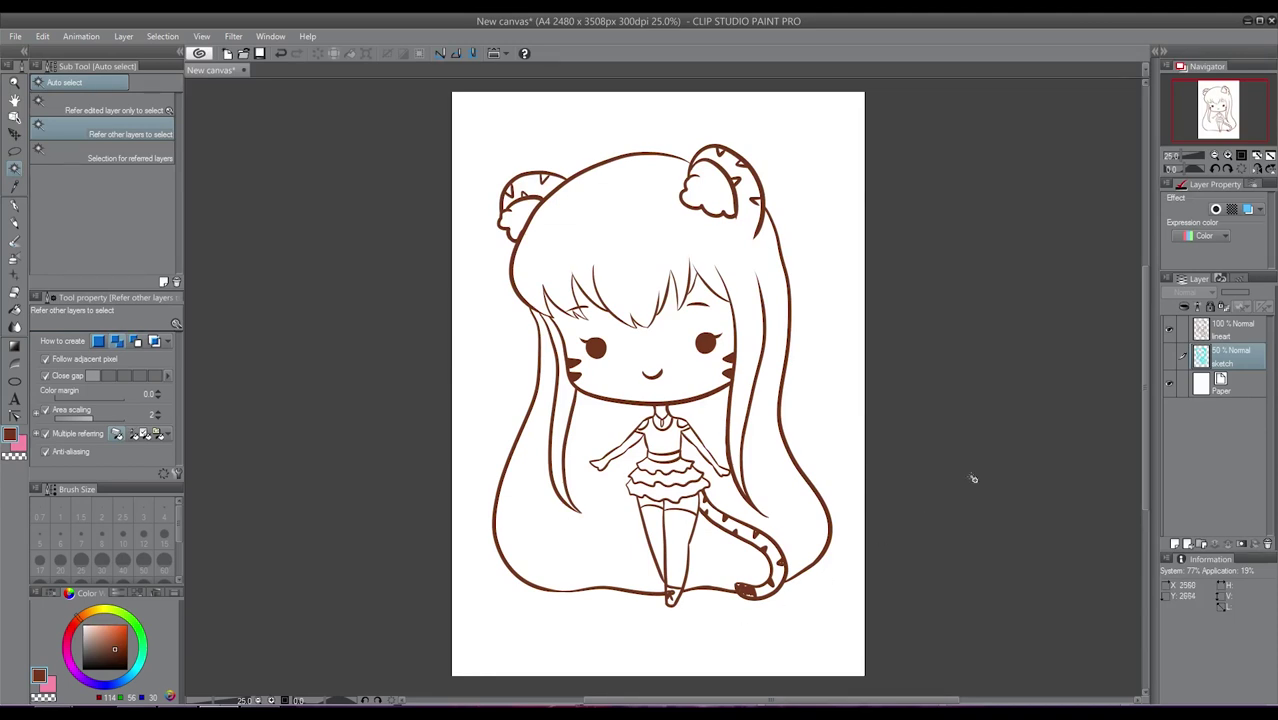
Add a new raster layer between the lineart and the sketch layer.
{"action": "left_click", "coordinate": [1227, 338]}
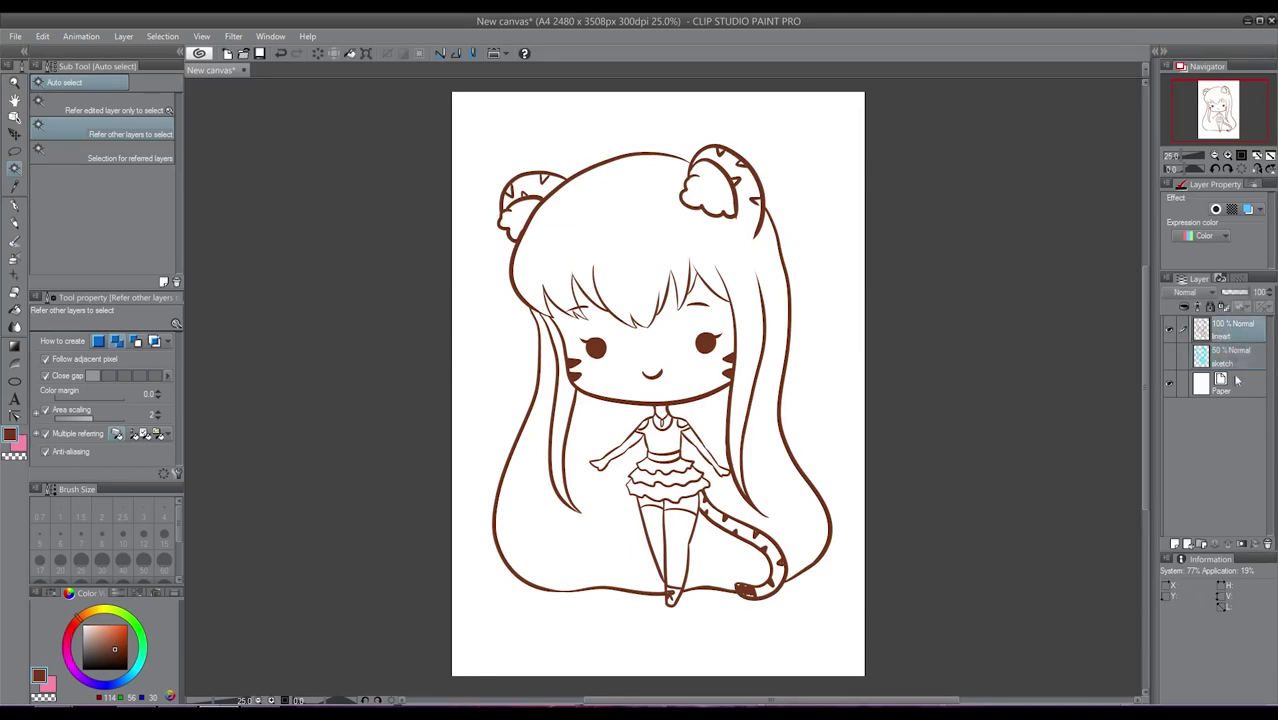
{"action": "left_click", "coordinate": [1235, 356]}
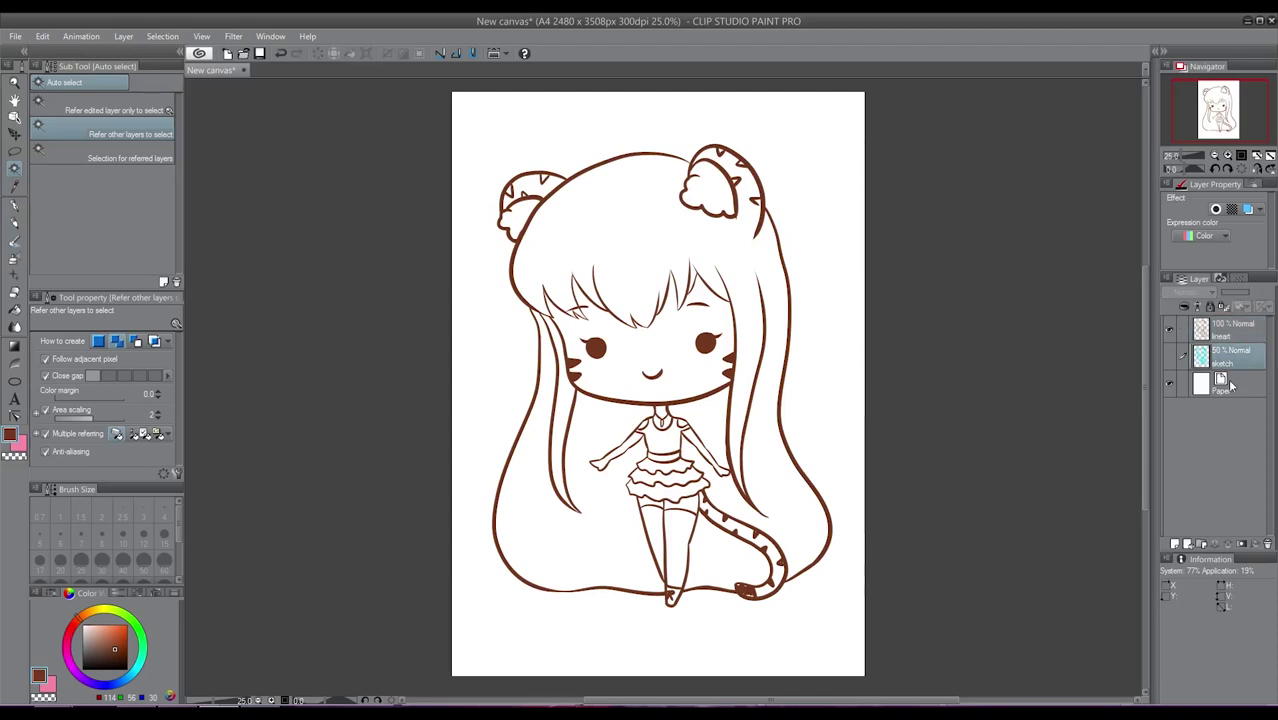
{"action": "left_click", "coordinate": [1170, 358]}
{"action": "left_click", "coordinate": [1171, 358]}
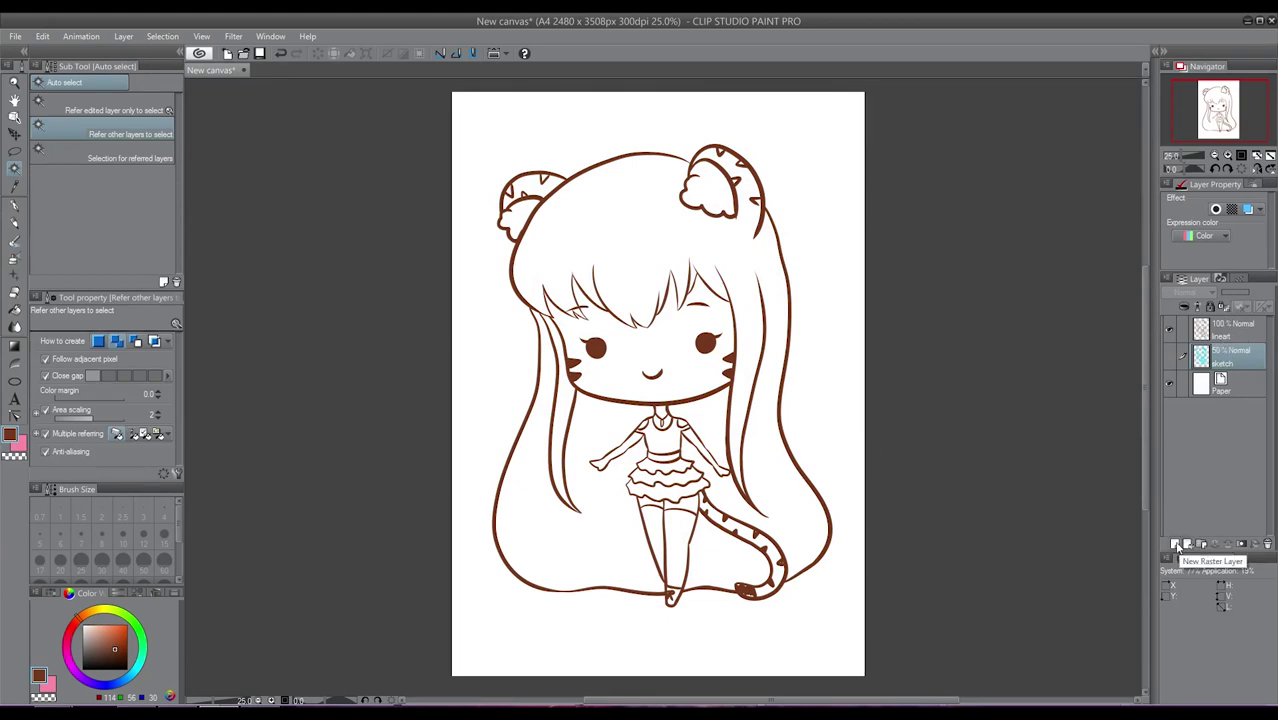
{"action": "left_click", "coordinate": [1177, 546]}
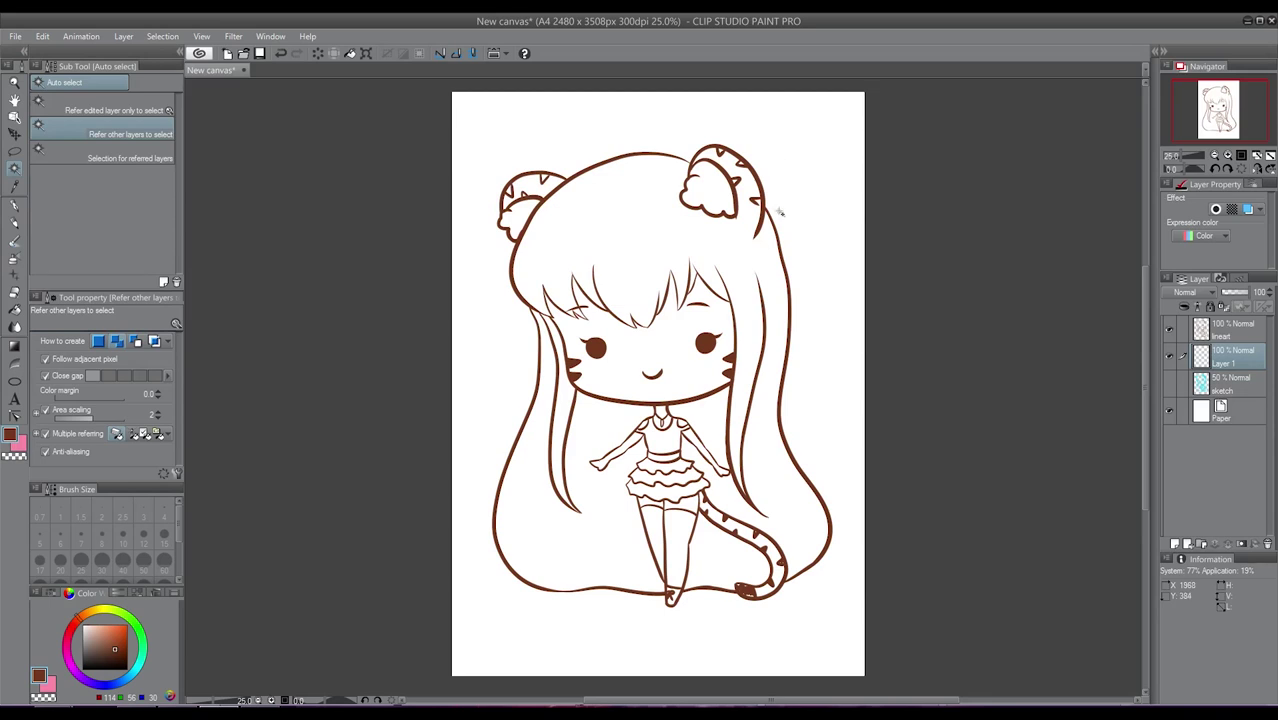
Auto-select the white background around the character and invert the selection so it covers the whole figure.
{"action": "left_click", "coordinate": [780, 340]}
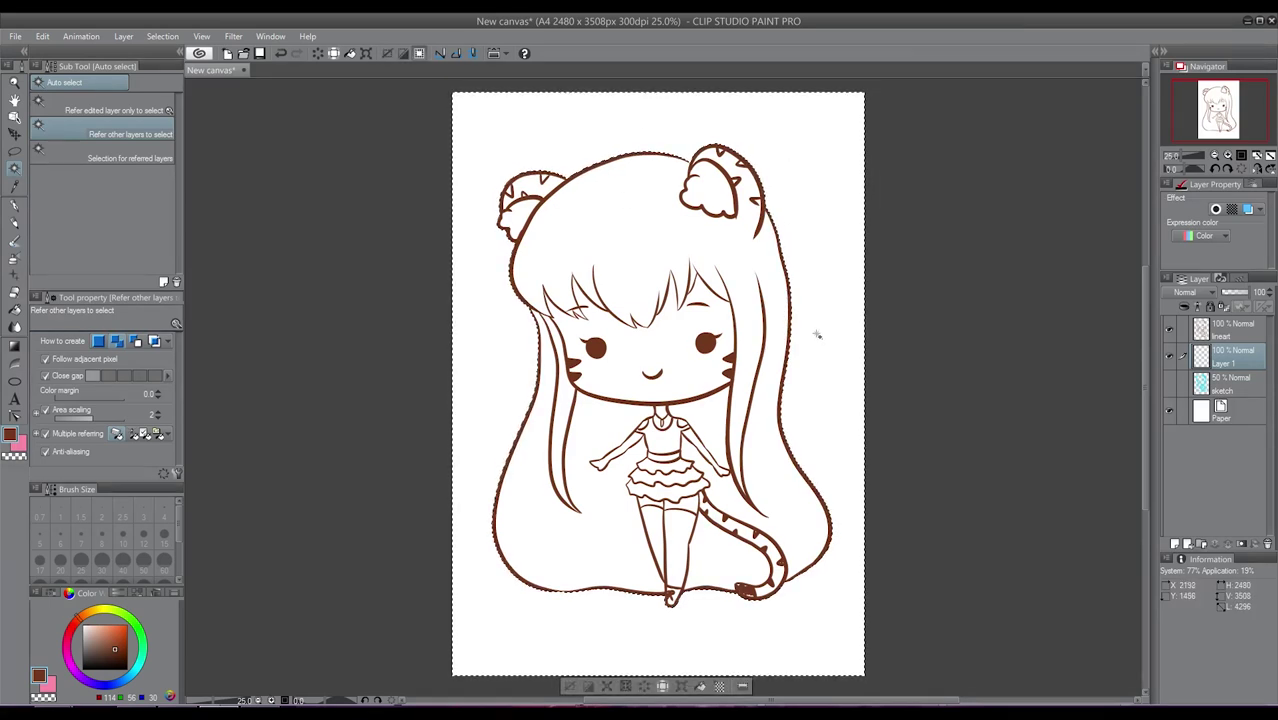
{"action": "left_click", "coordinate": [162, 36]}
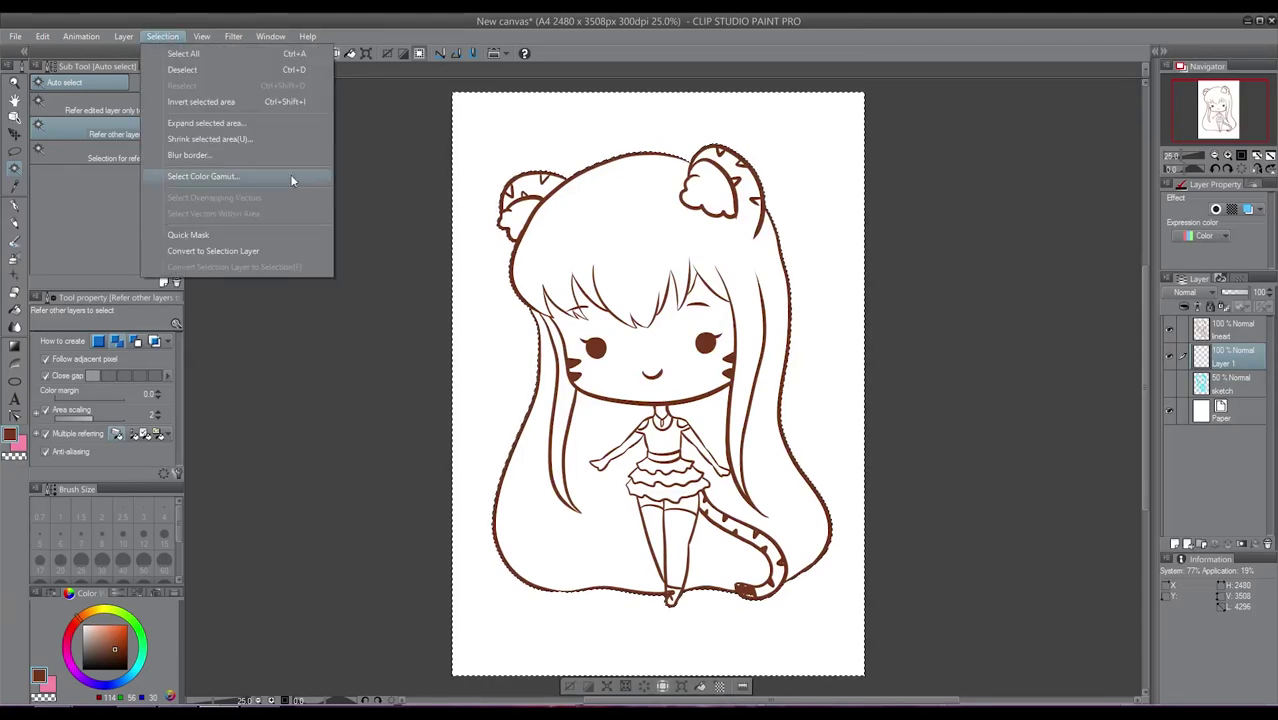
{"action": "left_click", "coordinate": [213, 102]}
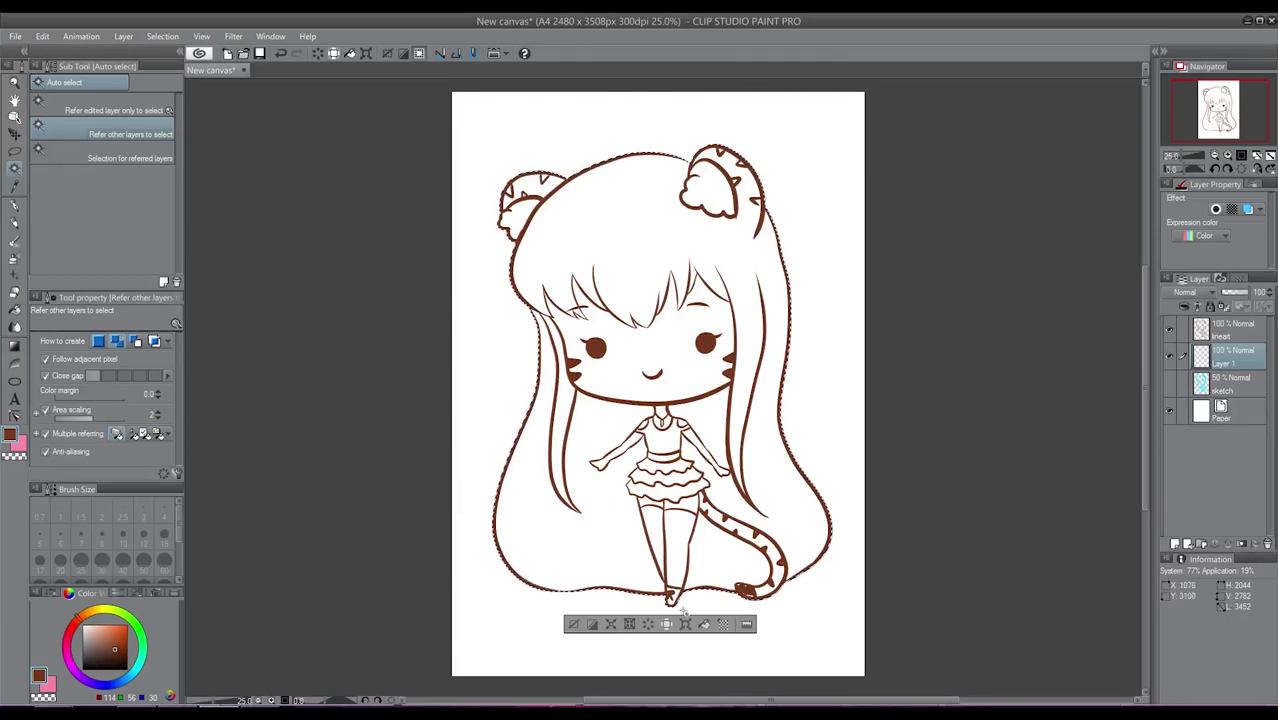
Fill the selected character silhouette with mid grey (RGB 133, 133, 133) and clear the selection.
{"action": "key", "text": "g"}
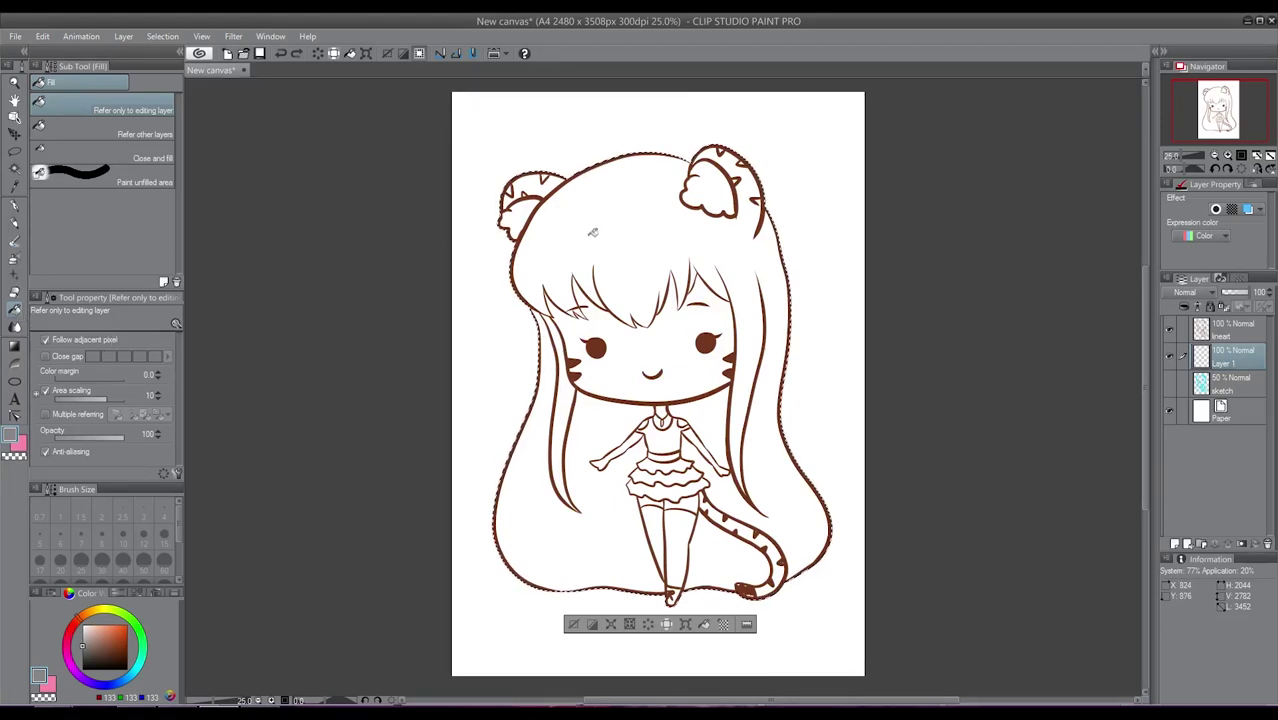
{"action": "left_click", "coordinate": [666, 370]}
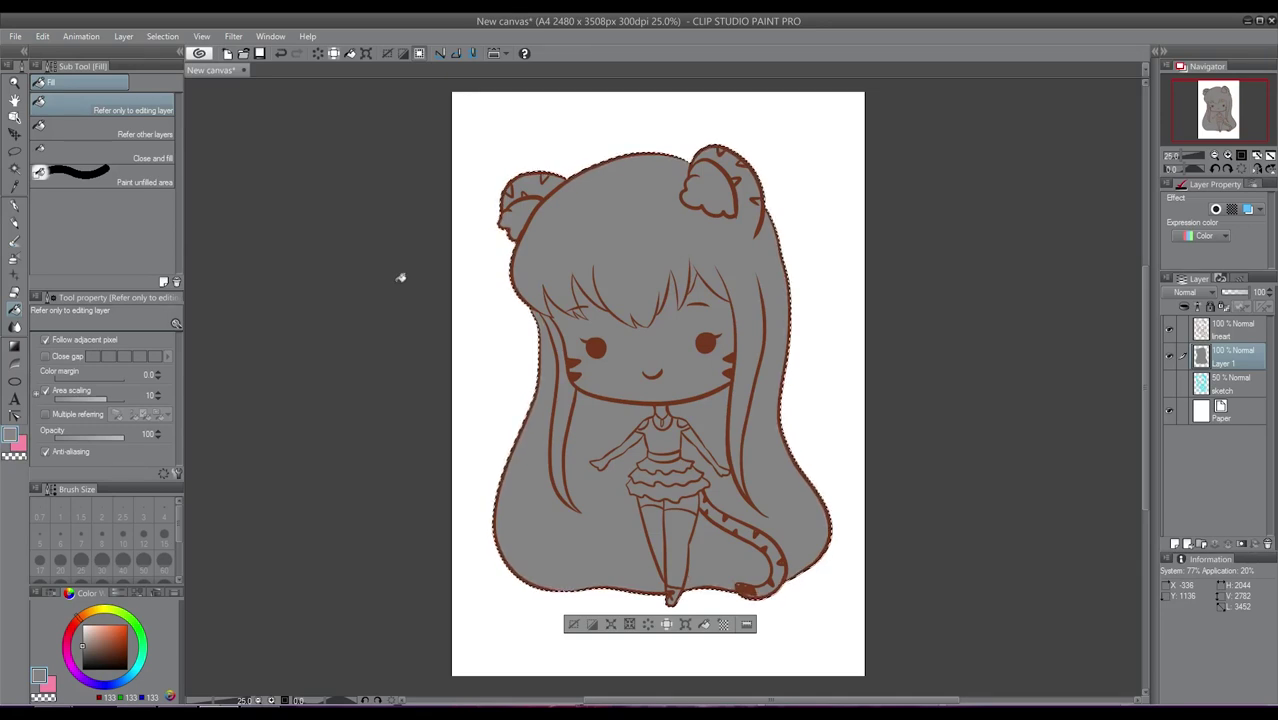
{"action": "key", "text": "ctrl+d"}
{"action": "left_click", "coordinate": [162, 36]}
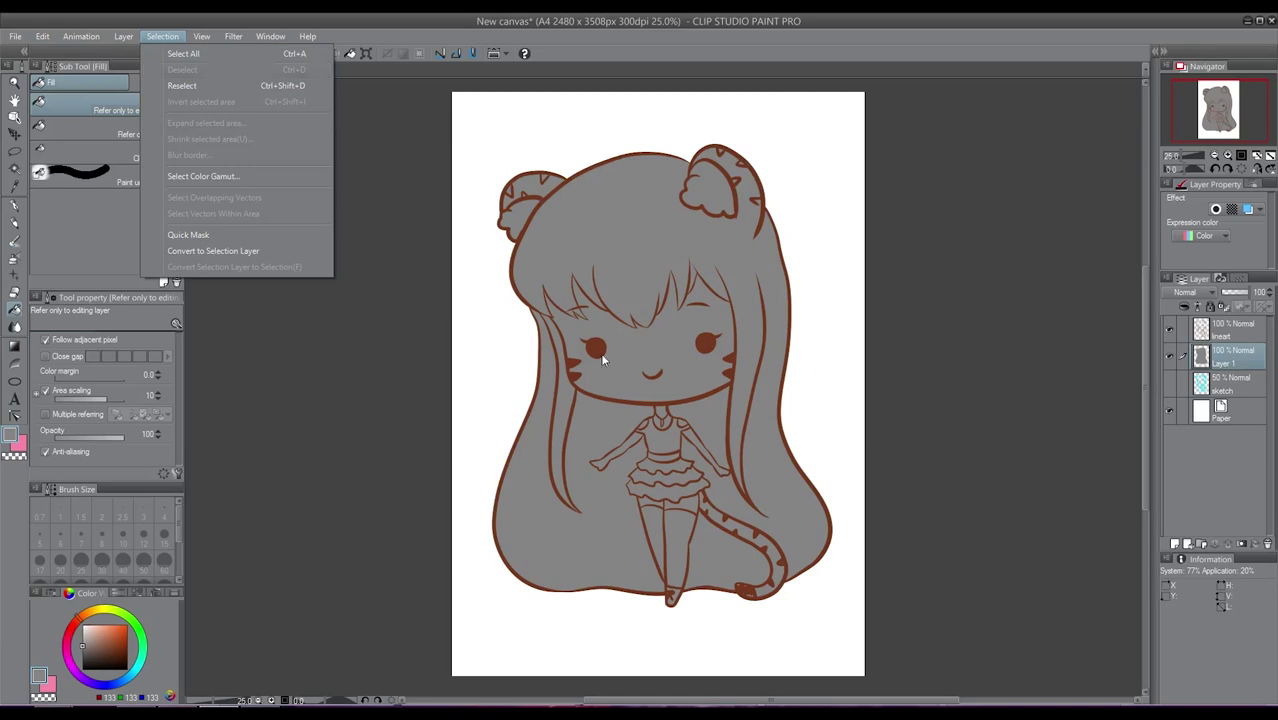
{"action": "left_click", "coordinate": [1170, 388]}
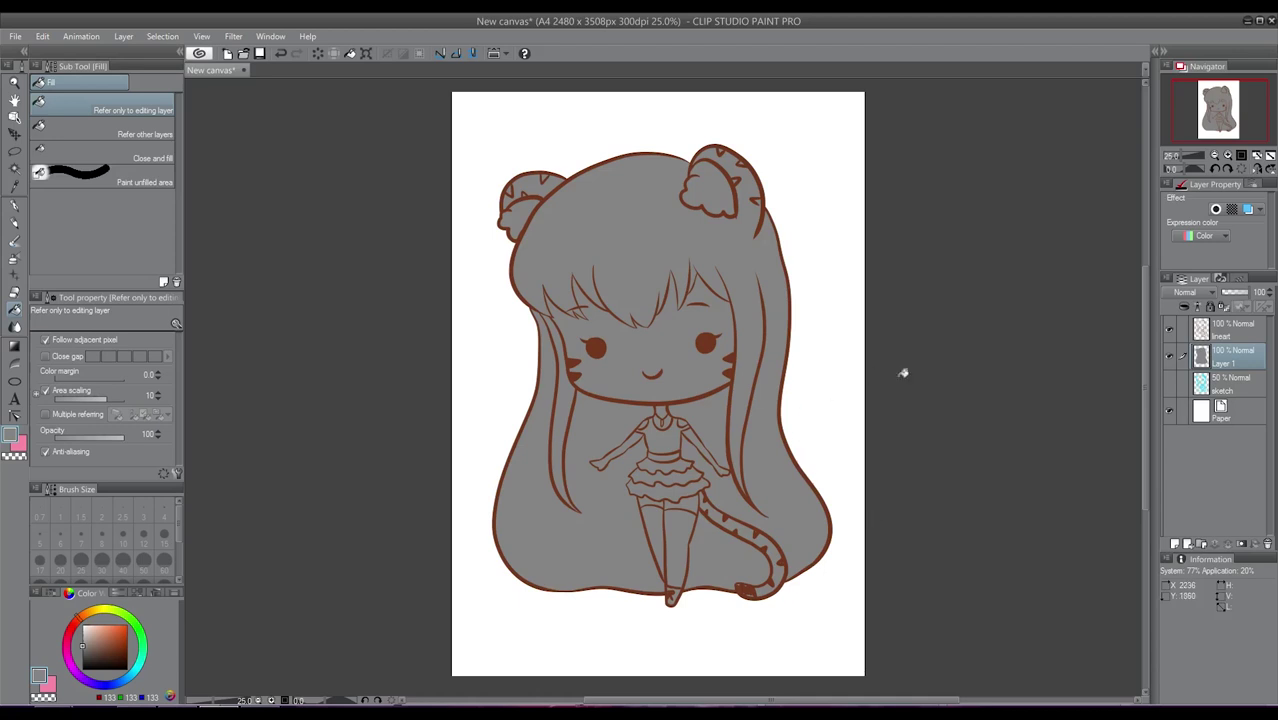
Create a layer folder above the grey base layer and add a raster layer named "skin" inside it.
{"action": "left_click", "coordinate": [1203, 545]}
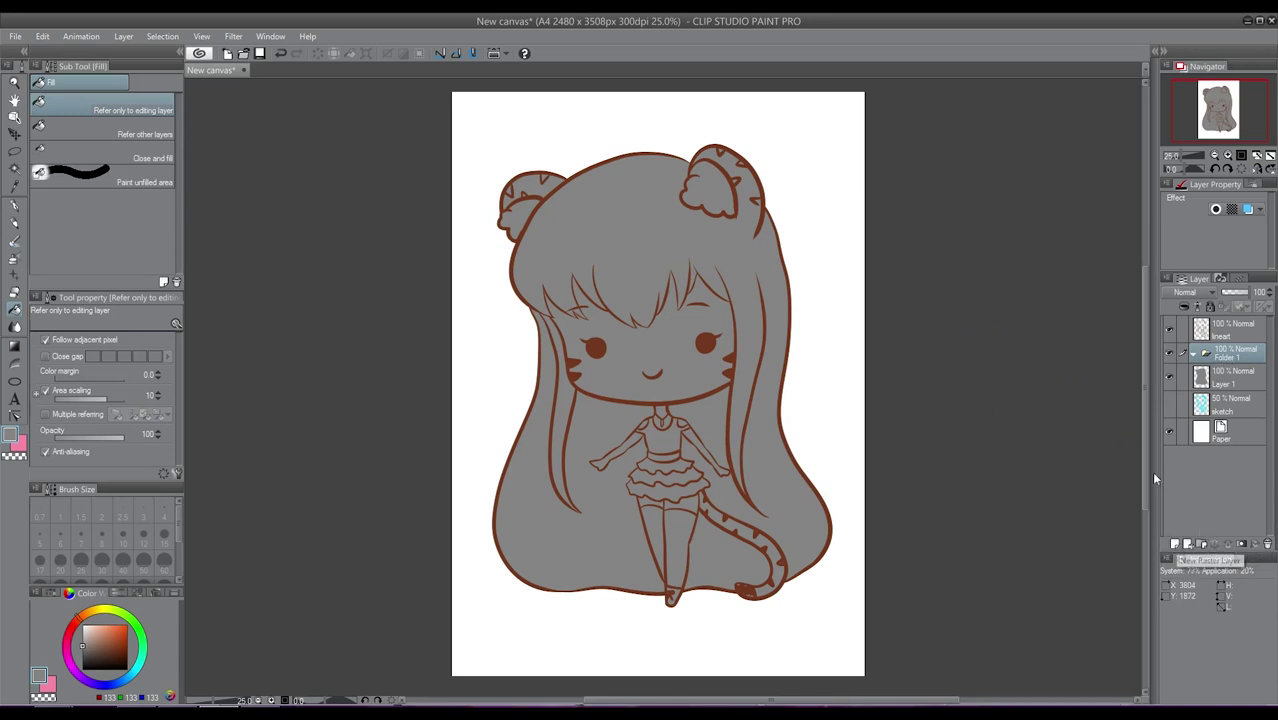
{"action": "left_click", "coordinate": [1176, 545]}
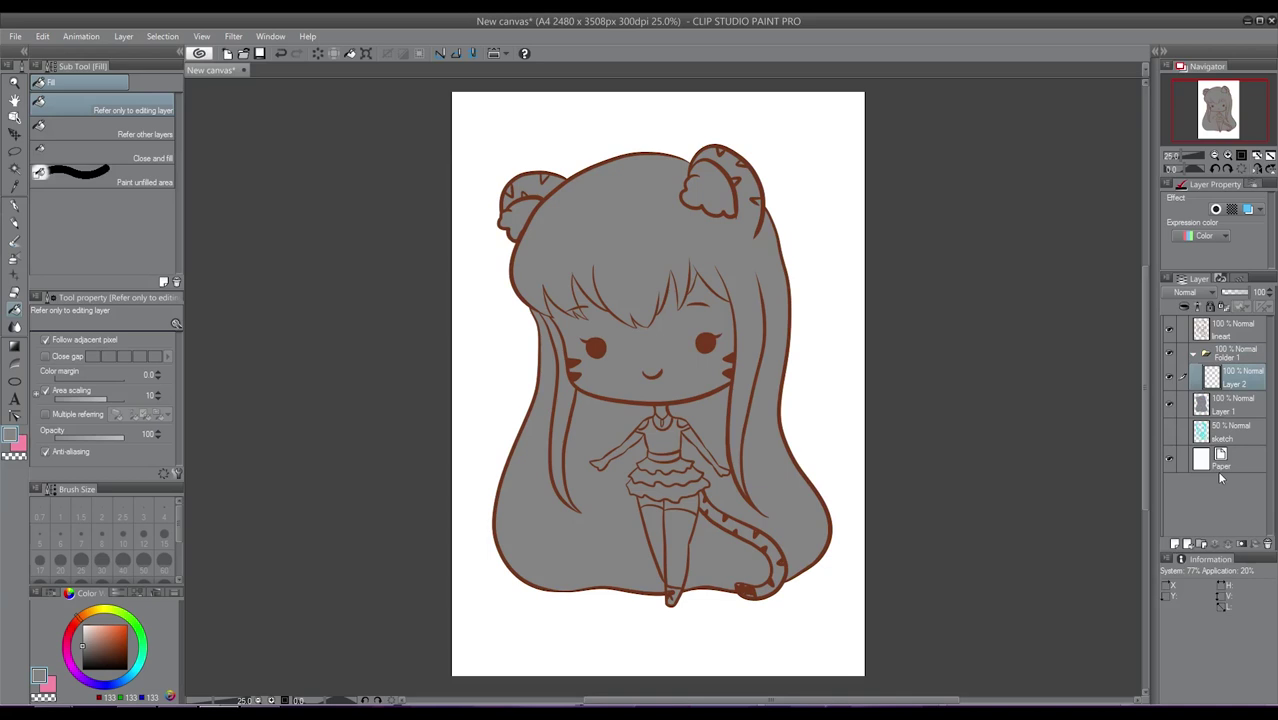
{"action": "double_click", "coordinate": [1236, 385]}
{"action": "type", "text": "sk"}
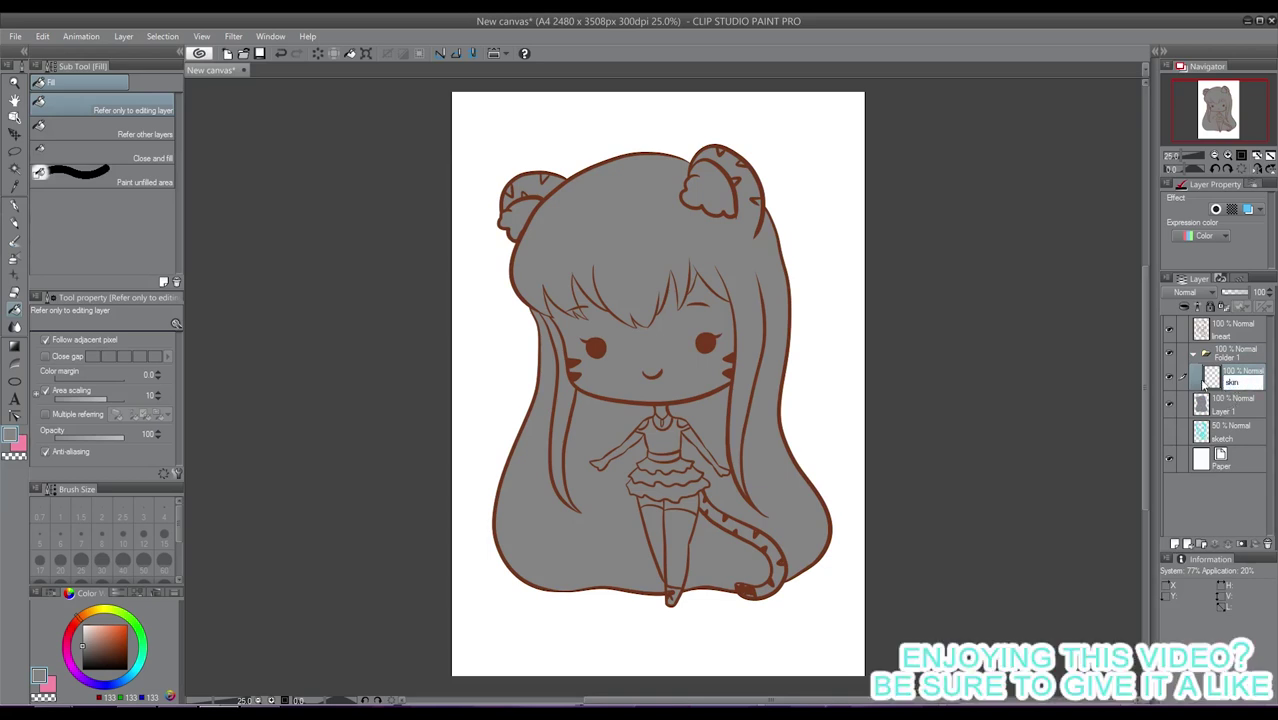
{"action": "type", "text": "in"}
{"action": "key", "text": "Return"}
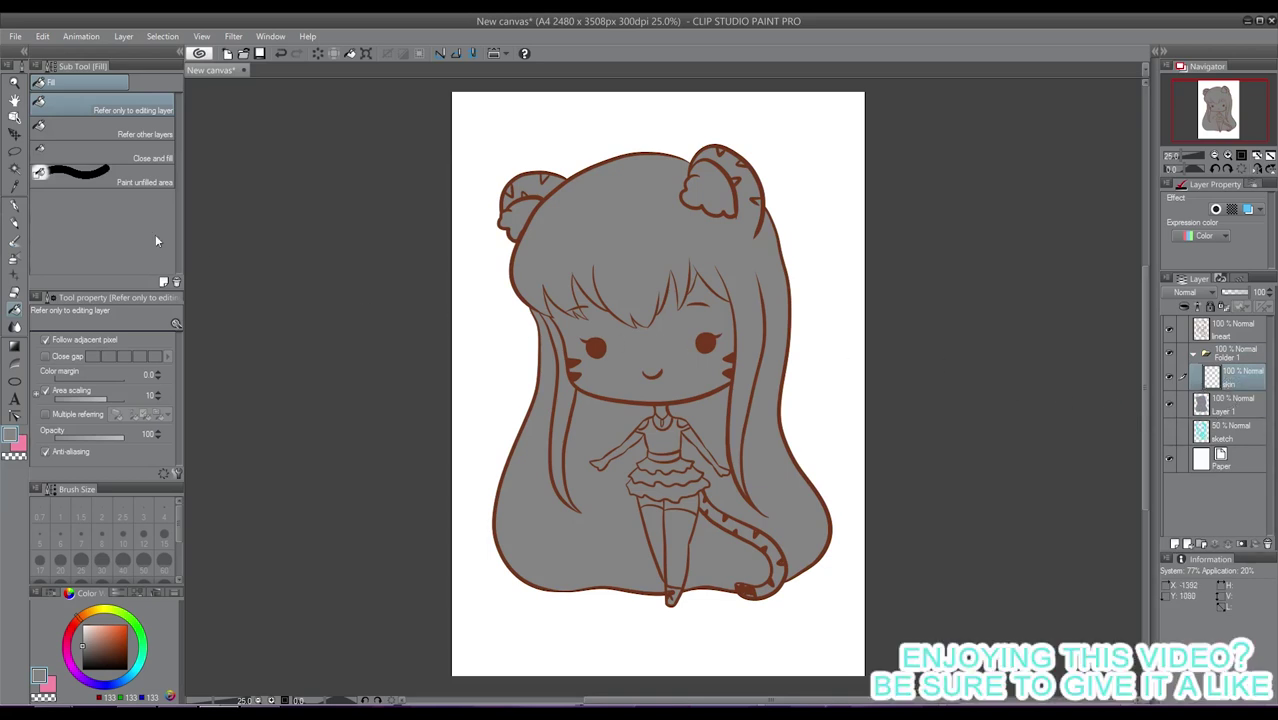
Paint pale yellow loosely over the face and body on the skin layer with the G-pen, enlarging the brush to 800.
{"action": "left_click", "coordinate": [15, 207]}
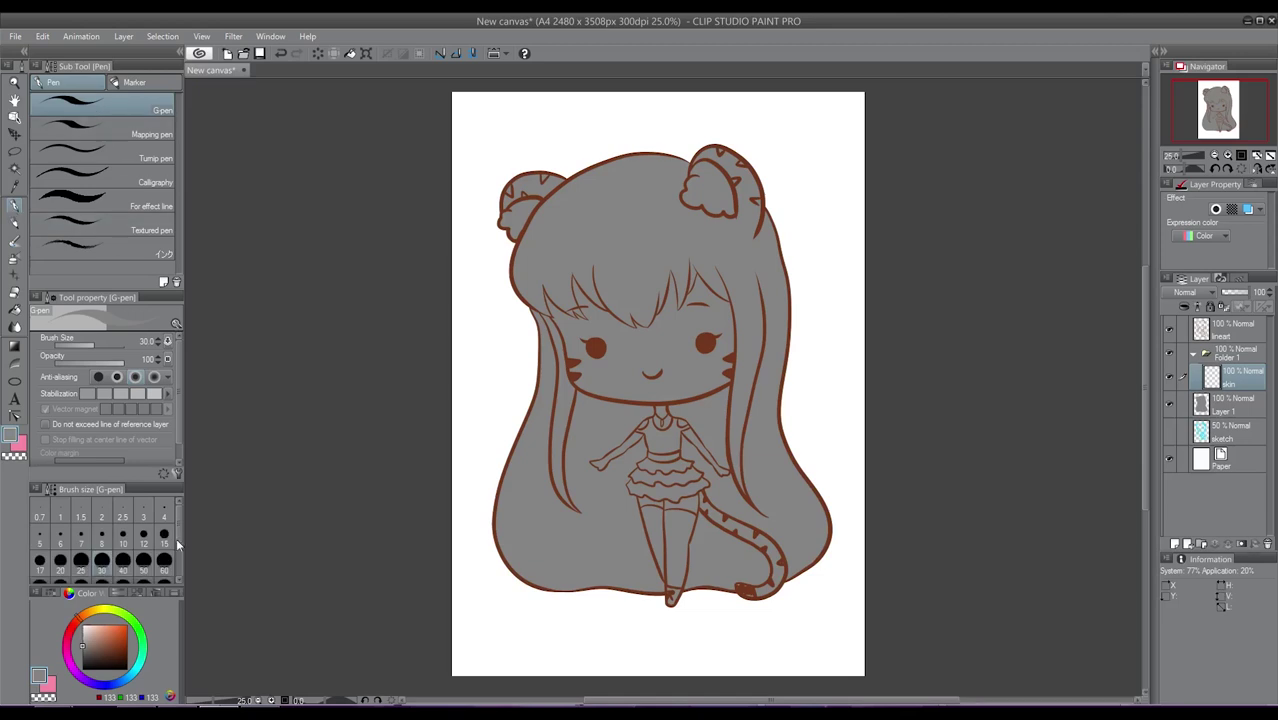
{"action": "left_click", "coordinate": [103, 609]}
{"action": "left_click", "coordinate": [94, 624]}
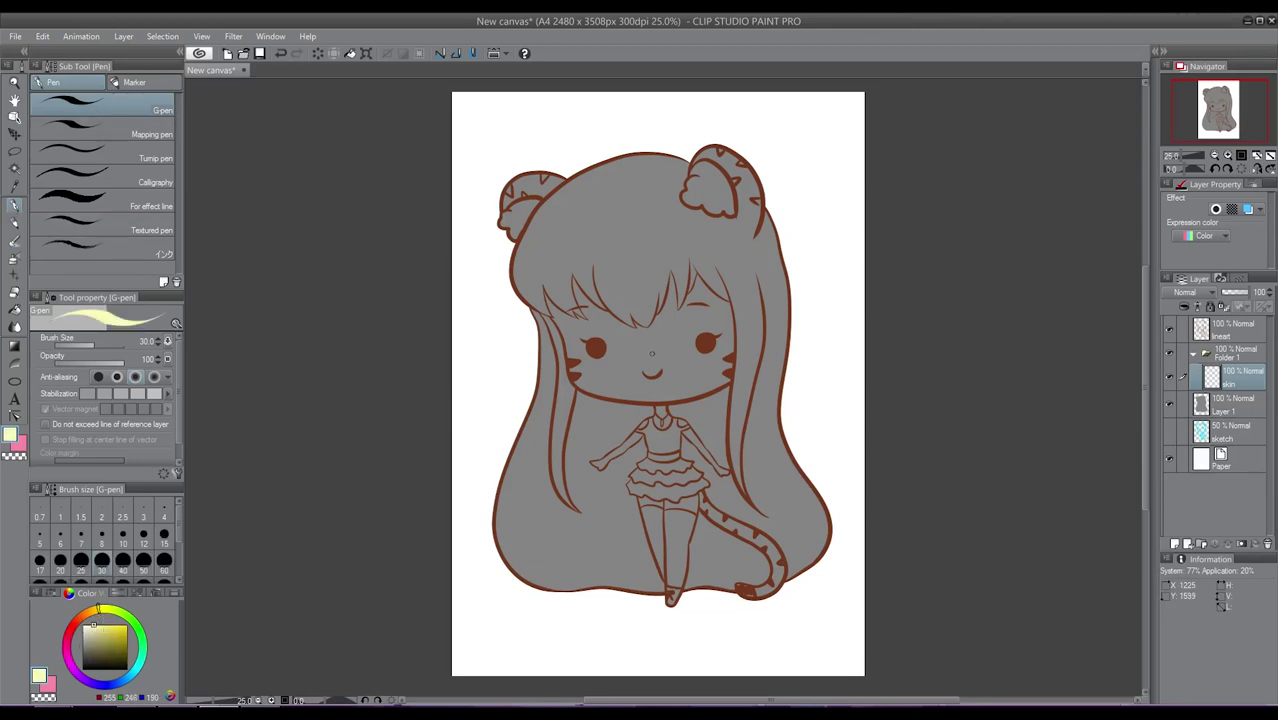
{"action": "key", "text": "bracketright"}
{"action": "key", "text": "bracketright"}
{"action": "key", "text": "bracketright"}
{"action": "key", "text": "bracketright"}
{"action": "key", "text": "bracketright"}
{"action": "key", "text": "bracketright"}
{"action": "key", "text": "bracketright"}
{"action": "key", "text": "bracketright"}
{"action": "key", "text": "bracketright"}
{"action": "mouse_move", "coordinate": [647, 343]}
{"action": "left_mouse_down"}
{"action": "mouse_move", "coordinate": [664, 337]}
{"action": "mouse_move", "coordinate": [673, 305]}
{"action": "mouse_move", "coordinate": [630, 348]}
{"action": "mouse_move", "coordinate": [656, 352]}
{"action": "mouse_move", "coordinate": [660, 310]}
{"action": "mouse_move", "coordinate": [723, 348]}
{"action": "mouse_move", "coordinate": [610, 450]}
{"action": "mouse_move", "coordinate": [720, 470]}
{"action": "mouse_move", "coordinate": [665, 555]}
{"action": "mouse_move", "coordinate": [652, 528]}
{"action": "mouse_move", "coordinate": [642, 668]}
{"action": "mouse_move", "coordinate": [485, 542]}
{"action": "mouse_move", "coordinate": [499, 525]}
{"action": "mouse_move", "coordinate": [502, 328]}
{"action": "left_mouse_up"}
{"action": "key", "text": "bracketright"}
{"action": "key", "text": "bracketright"}
{"action": "key", "text": "bracketright"}
{"action": "key", "text": "bracketright"}
{"action": "key", "text": "bracketright"}
{"action": "key", "text": "bracketright"}
{"action": "key", "text": "bracketright"}
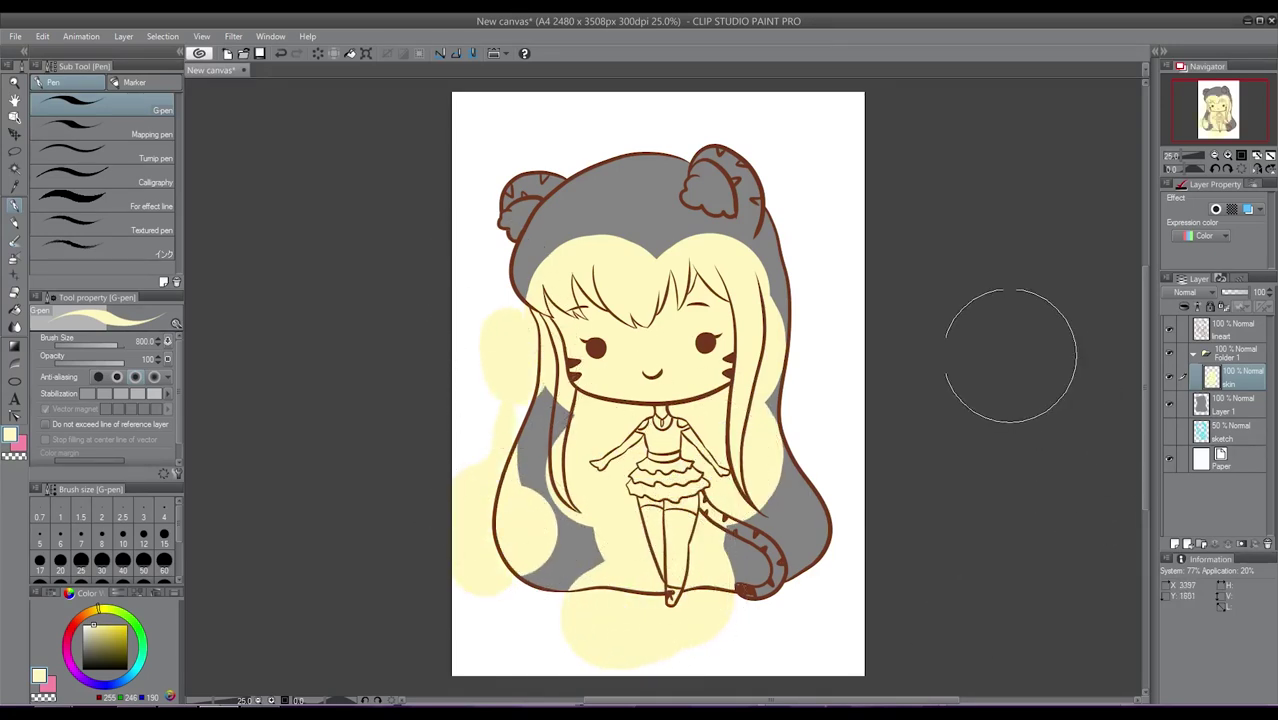
Repaint the face and body on the skin layer in a warmer cream (RGB 255, 236, 190).
{"action": "left_click", "coordinate": [95, 620]}
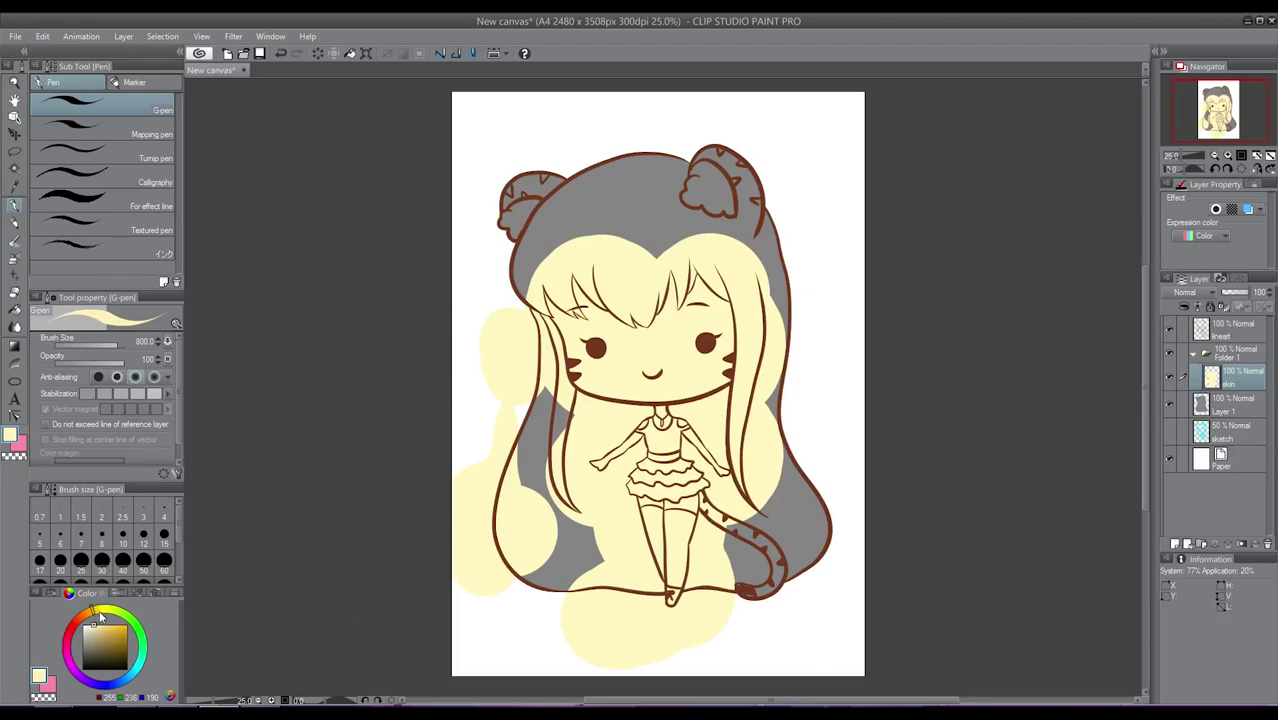
{"action": "mouse_move", "coordinate": [600, 330]}
{"action": "left_mouse_down"}
{"action": "mouse_move", "coordinate": [720, 345]}
{"action": "mouse_move", "coordinate": [770, 440]}
{"action": "mouse_move", "coordinate": [628, 613]}
{"action": "mouse_move", "coordinate": [590, 500]}
{"action": "left_mouse_up"}
{"action": "left_click_drag", "start_coordinate": [622, 272], "coordinate": [630, 320]}
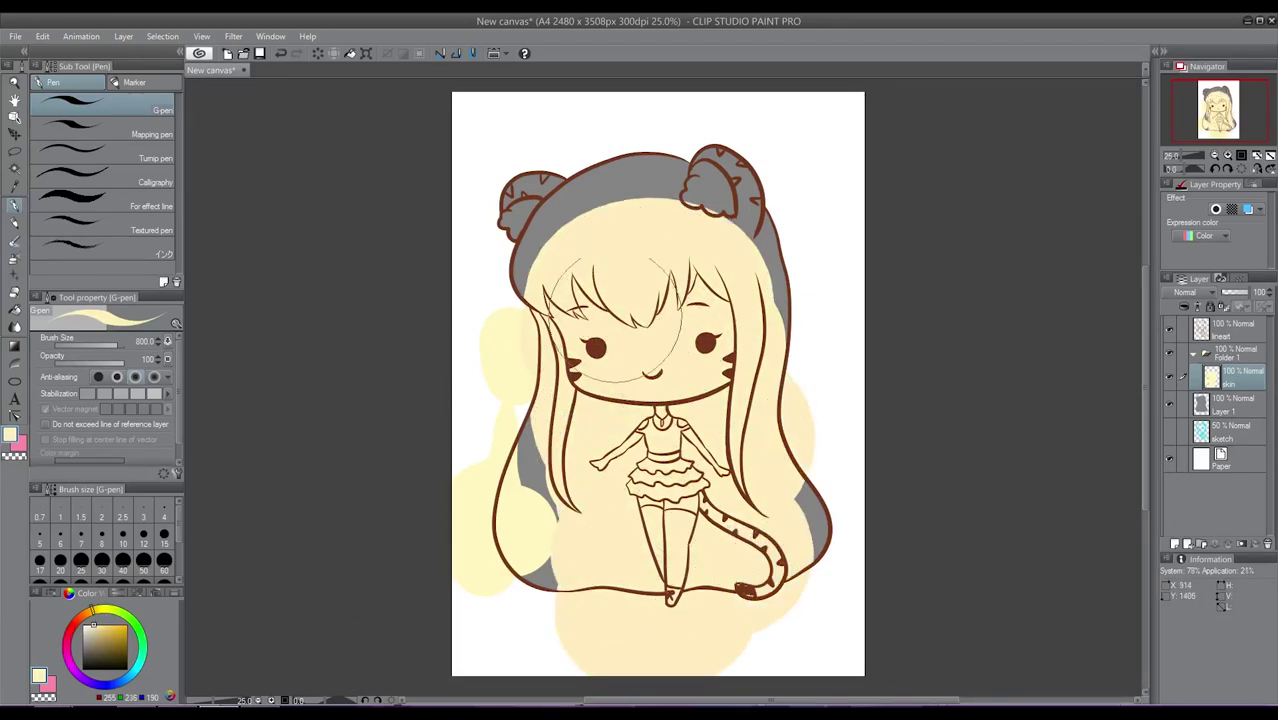
Try clipping the color folder to the grey base layer below and release the clipping again.
{"action": "left_click", "coordinate": [1231, 357]}
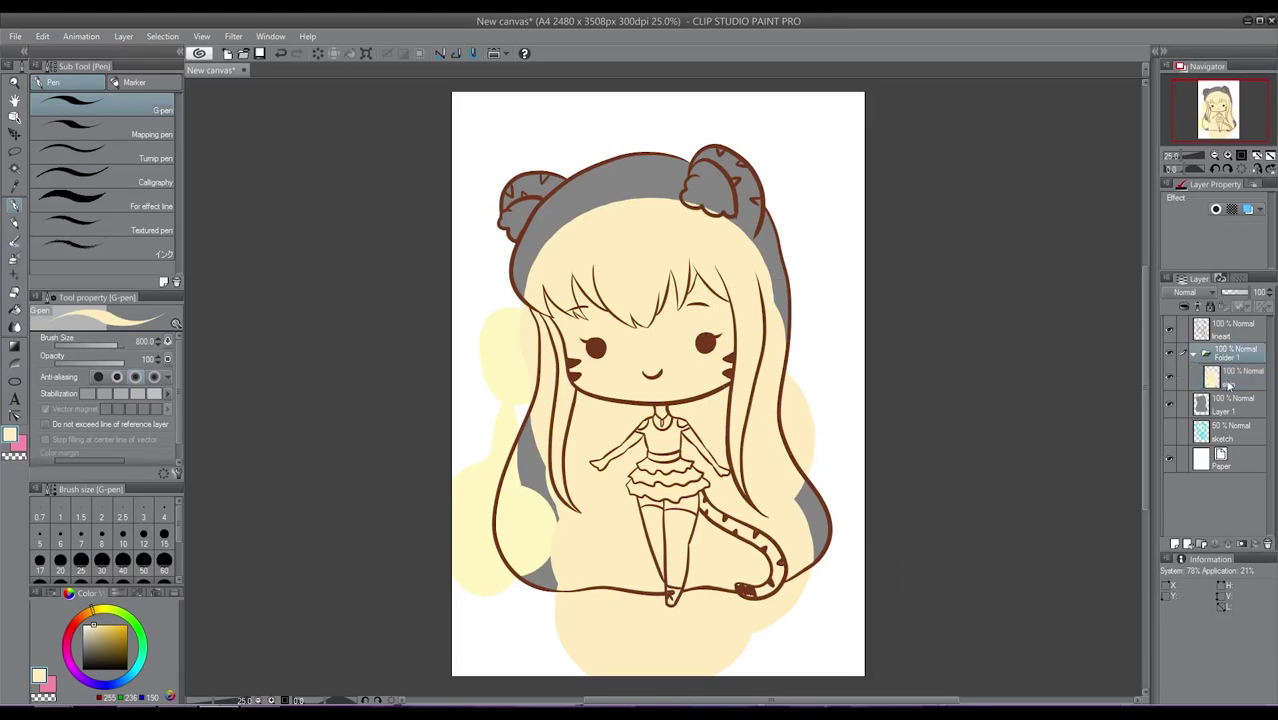
{"action": "left_click", "coordinate": [1185, 309]}
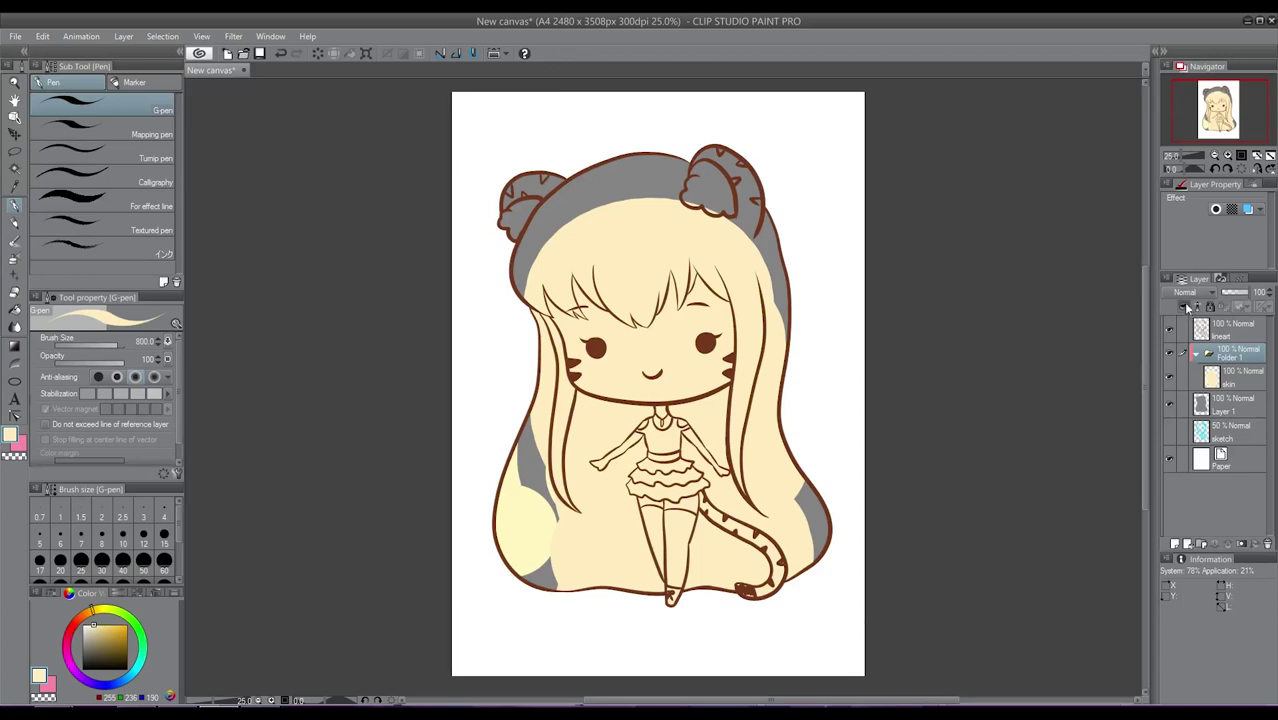
{"action": "left_click", "coordinate": [1187, 309]}
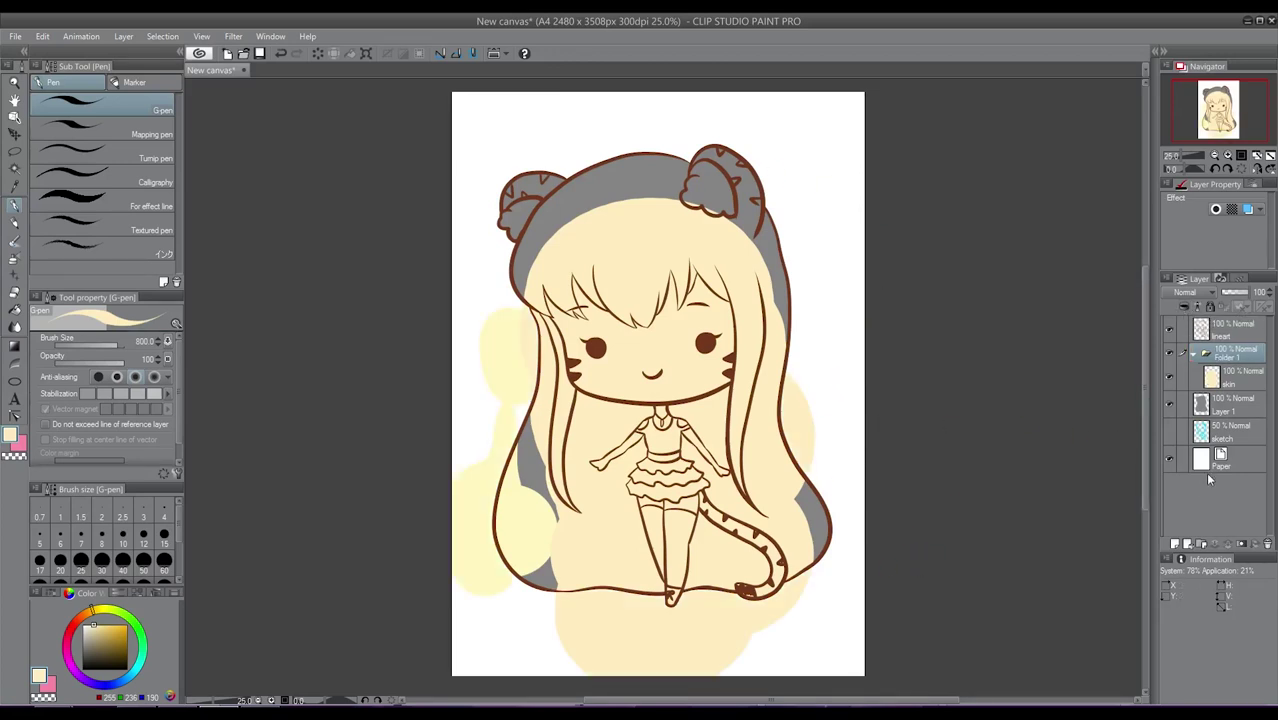
Add a raster layer named "hair" above the skin layer inside the folder.
{"action": "left_click", "coordinate": [1232, 393]}
{"action": "left_click", "coordinate": [1176, 543]}
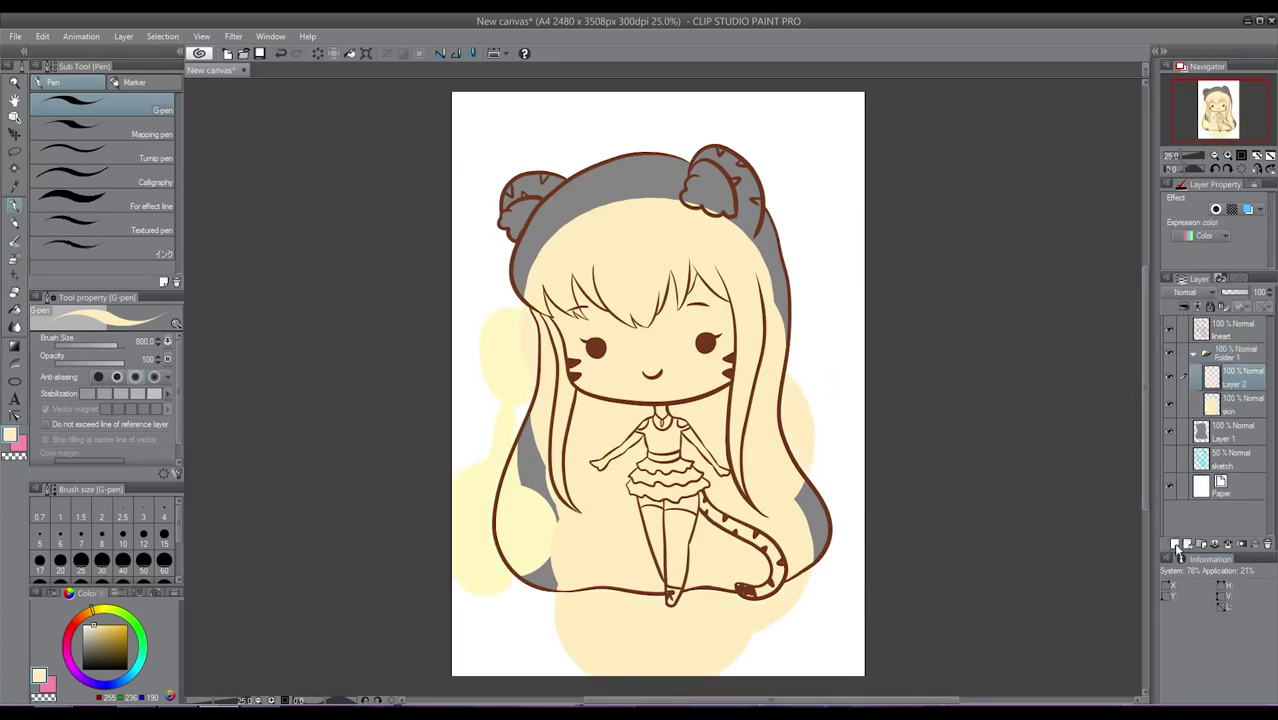
{"action": "double_click", "coordinate": [1237, 383]}
{"action": "type", "text": "hair"}
{"action": "key", "text": "Return"}
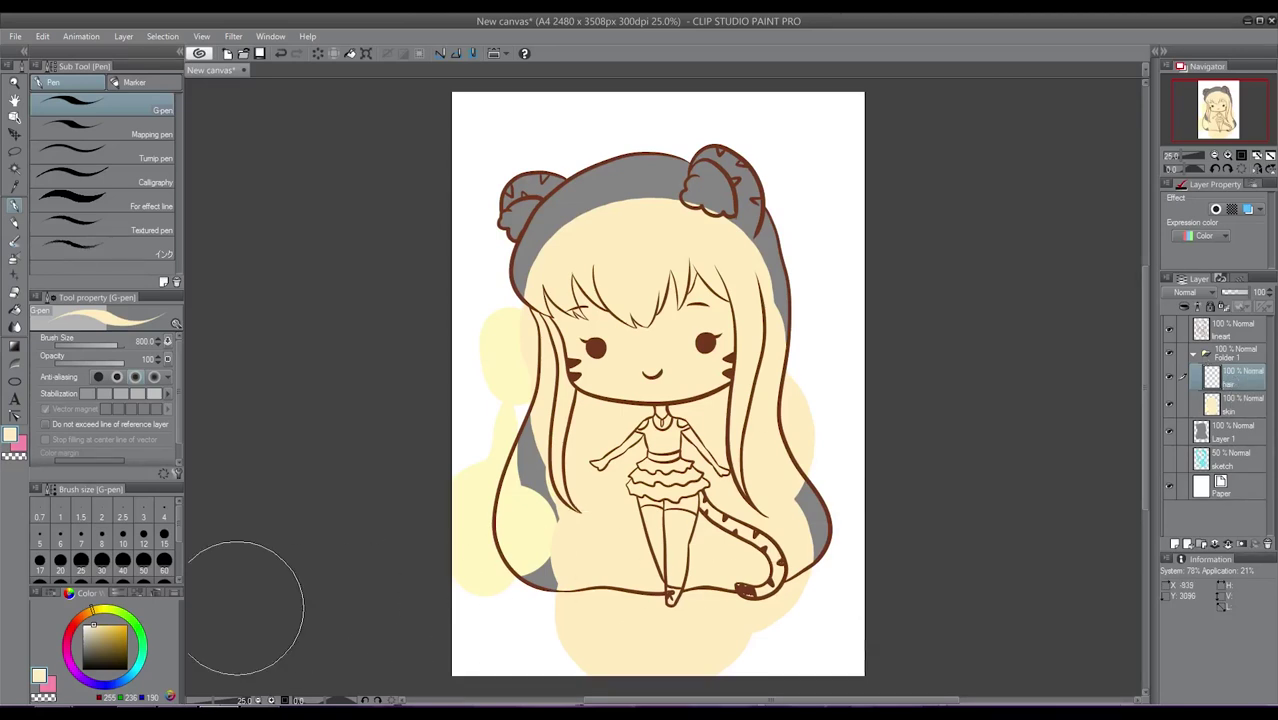
Paint the crown and one side of the head brown (RGB 141, 76, 38) on the hair layer.
{"action": "left_click", "coordinate": [88, 625]}
{"action": "left_click", "coordinate": [115, 643]}
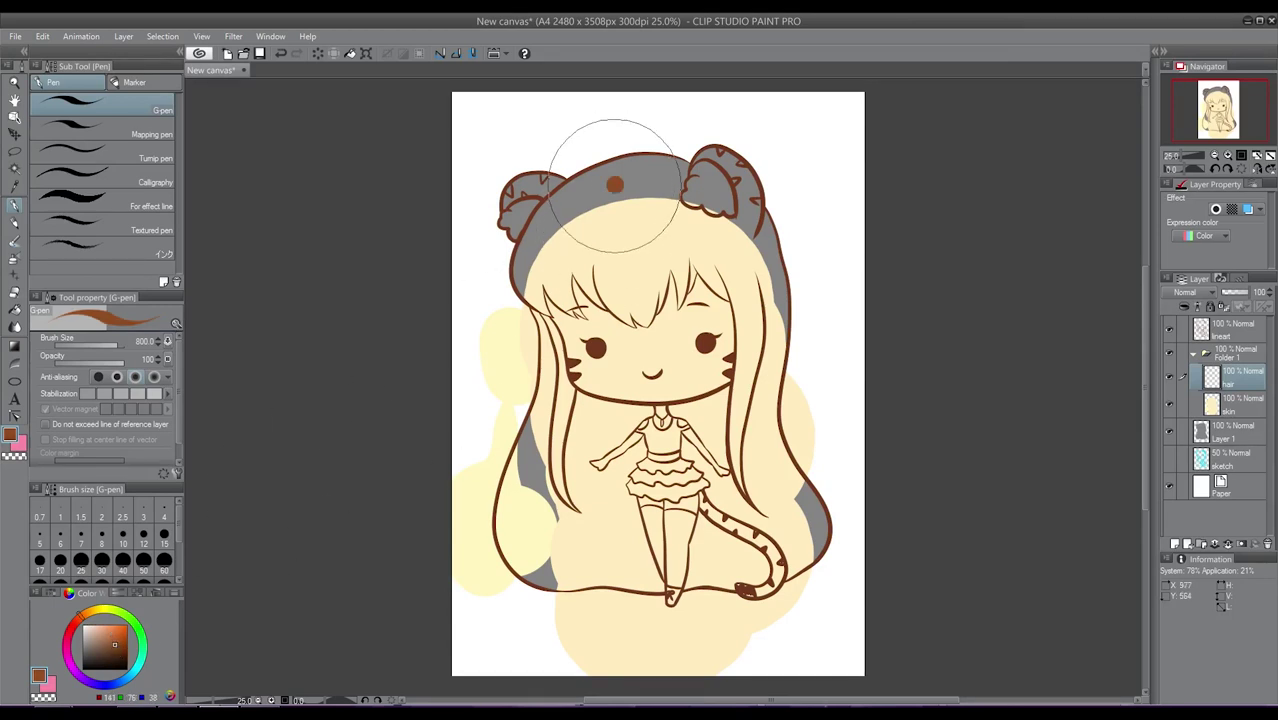
{"action": "mouse_move", "coordinate": [595, 162]}
{"action": "left_mouse_down"}
{"action": "mouse_move", "coordinate": [615, 186]}
{"action": "mouse_move", "coordinate": [630, 178]}
{"action": "mouse_move", "coordinate": [485, 257]}
{"action": "mouse_move", "coordinate": [500, 314]}
{"action": "mouse_move", "coordinate": [520, 320]}
{"action": "left_mouse_up"}
Reduce the G-pen to size 25 and trace the lower edge of the outermost bang by the left ear in brown.
{"action": "scroll", "coordinate": [501, 227], "scroll_direction": "up", "scroll_amount": 3}
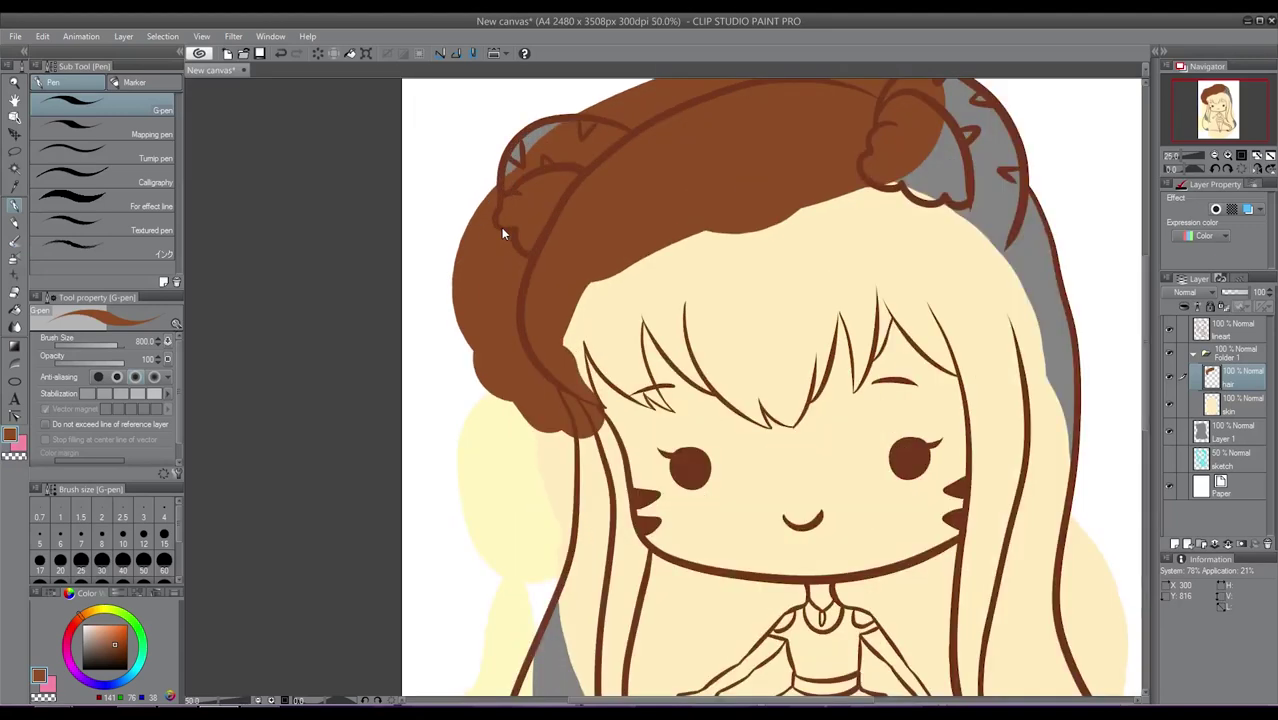
{"action": "key", "text": "["}
{"action": "key", "text": "["}
{"action": "key", "text": "["}
{"action": "key", "text": "["}
{"action": "key", "text": "["}
{"action": "key", "text": "["}
{"action": "key", "text": "["}
{"action": "key", "text": "["}
{"action": "key", "text": "["}
{"action": "key", "text": "["}
{"action": "key", "text": "["}
{"action": "key", "text": "["}
{"action": "key", "text": "["}
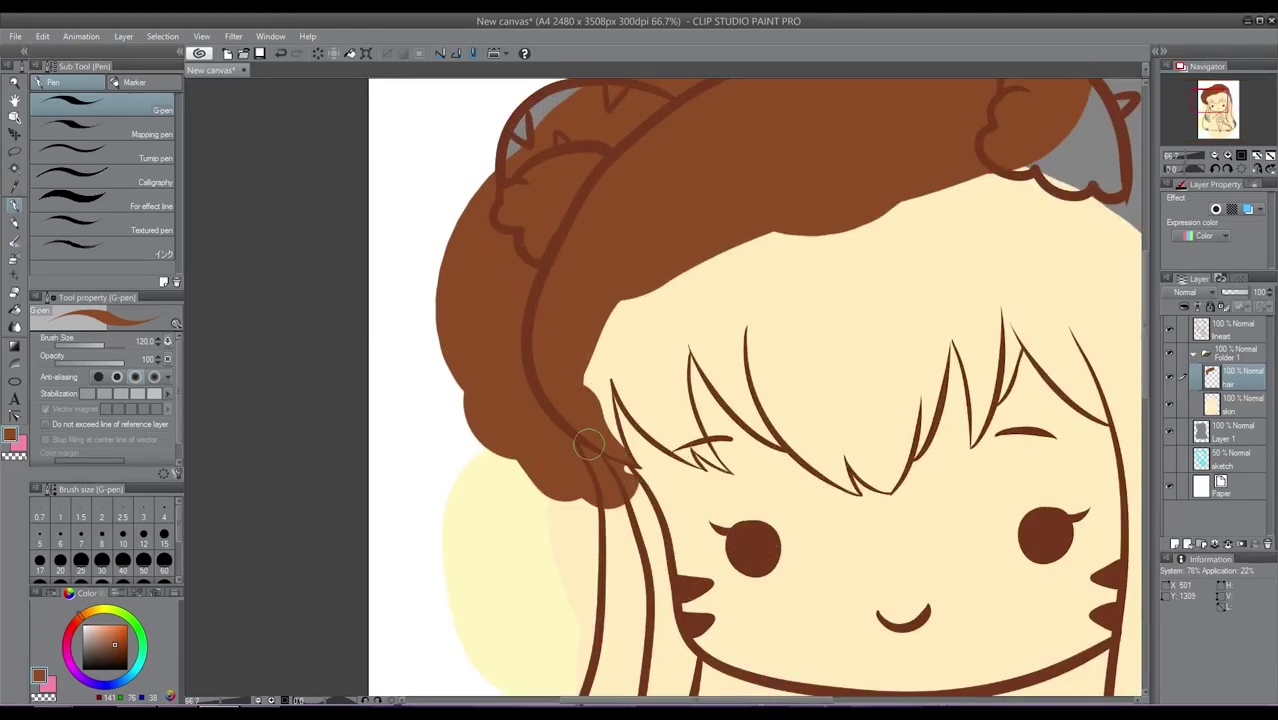
{"action": "key", "text": "bracketleft"}
{"action": "key", "text": "bracketleft"}
{"action": "key", "text": "bracketleft"}
{"action": "key", "text": "bracketleft"}
{"action": "key", "text": "bracketleft"}
{"action": "key", "text": "bracketleft"}
{"action": "key", "text": "bracketleft"}
{"action": "key", "text": "bracketleft"}
{"action": "mouse_move", "coordinate": [620, 449]}
{"action": "left_mouse_down"}
{"action": "mouse_move", "coordinate": [603, 412]}
{"action": "mouse_move", "coordinate": [624, 452]}
{"action": "mouse_move", "coordinate": [606, 366]}
{"action": "mouse_move", "coordinate": [602, 399]}
{"action": "mouse_move", "coordinate": [586, 381]}
{"action": "mouse_move", "coordinate": [592, 342]}
{"action": "mouse_move", "coordinate": [650, 428]}
{"action": "mouse_move", "coordinate": [691, 458]}
{"action": "left_mouse_up"}
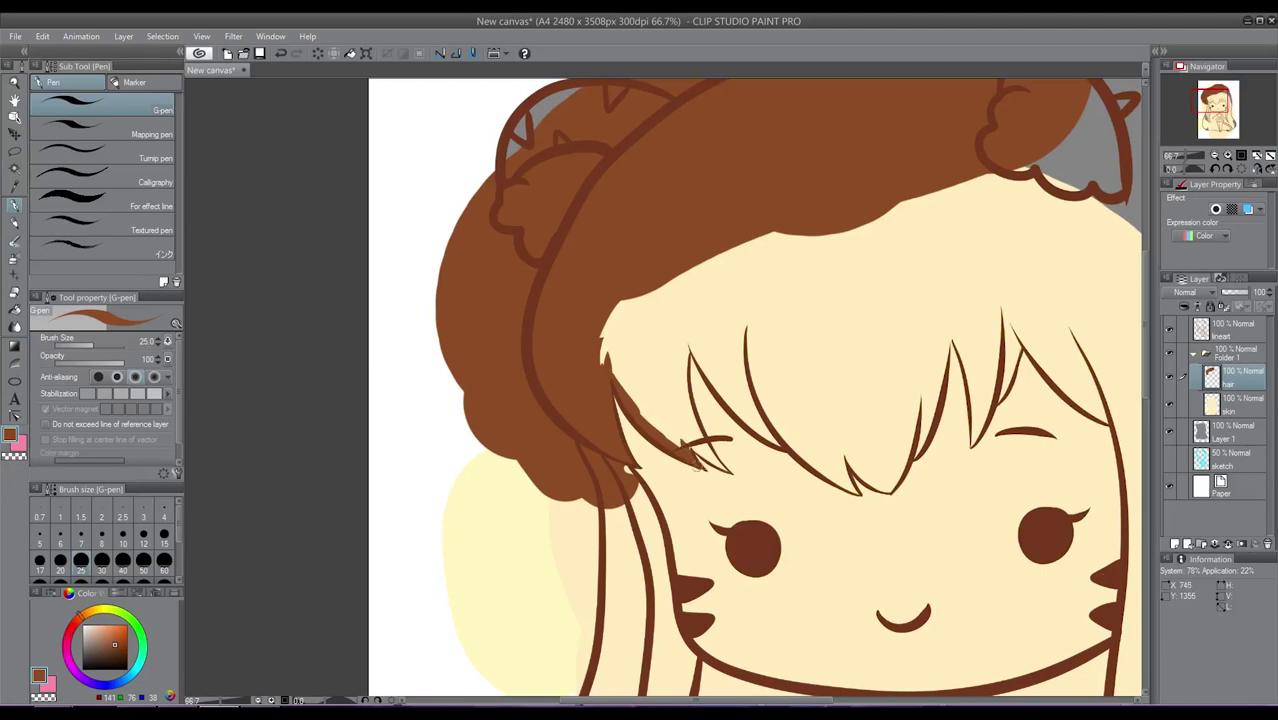
{"action": "key", "text": "ctrl+z"}
{"action": "key", "text": "ctrl+y"}
Outline that bang's inner edge up to the painted hair and fill the enclosed area with brown.
{"action": "mouse_move", "coordinate": [727, 469]}
{"action": "left_mouse_down"}
{"action": "mouse_move", "coordinate": [683, 441]}
{"action": "mouse_move", "coordinate": [727, 469]}
{"action": "mouse_move", "coordinate": [683, 441]}
{"action": "mouse_move", "coordinate": [726, 467]}
{"action": "mouse_move", "coordinate": [683, 399]}
{"action": "mouse_move", "coordinate": [693, 417]}
{"action": "mouse_move", "coordinate": [681, 384]}
{"action": "mouse_move", "coordinate": [694, 422]}
{"action": "mouse_move", "coordinate": [686, 334]}
{"action": "left_mouse_up"}
{"action": "key", "text": "ctrl+z"}
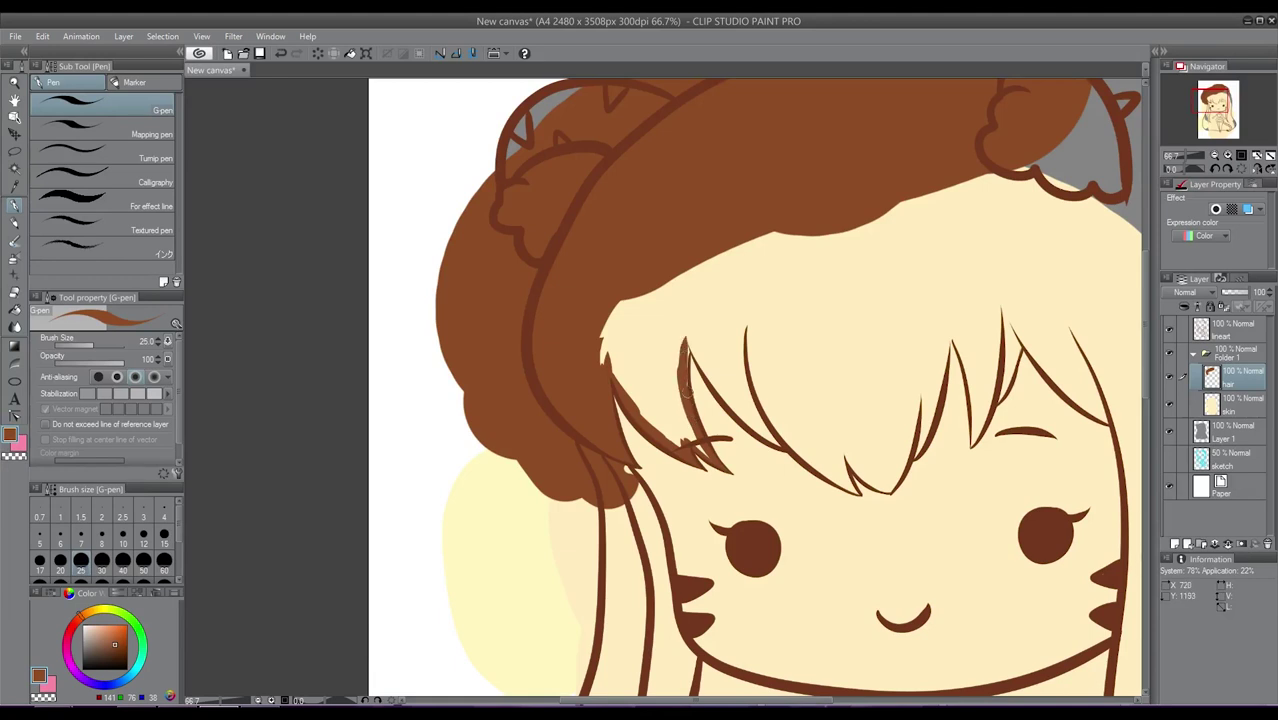
{"action": "mouse_move", "coordinate": [687, 393]}
{"action": "left_mouse_down"}
{"action": "mouse_move", "coordinate": [689, 329]}
{"action": "mouse_move", "coordinate": [668, 278]}
{"action": "left_mouse_up"}
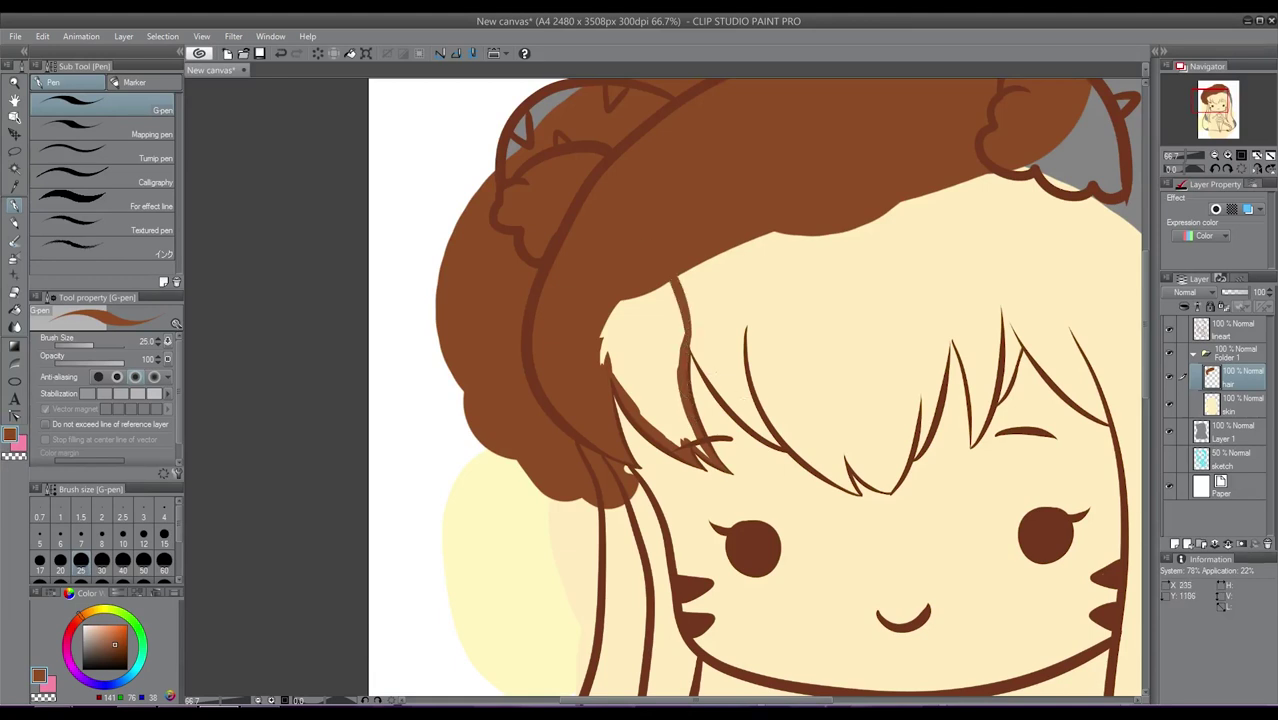
{"action": "left_click", "coordinate": [16, 310]}
{"action": "left_click", "coordinate": [668, 330]}
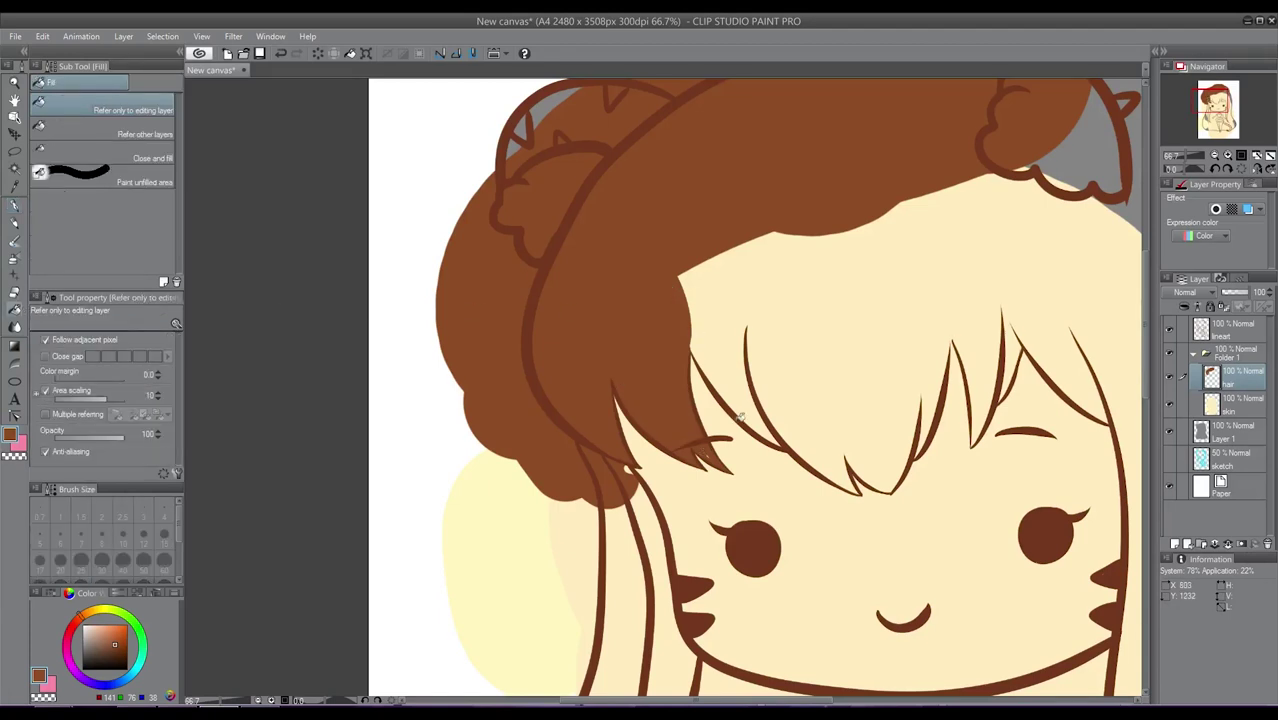
Trace the lower edges of the central bangs in brown with the G-pen on the hair layer.
{"action": "left_click", "coordinate": [15, 206]}
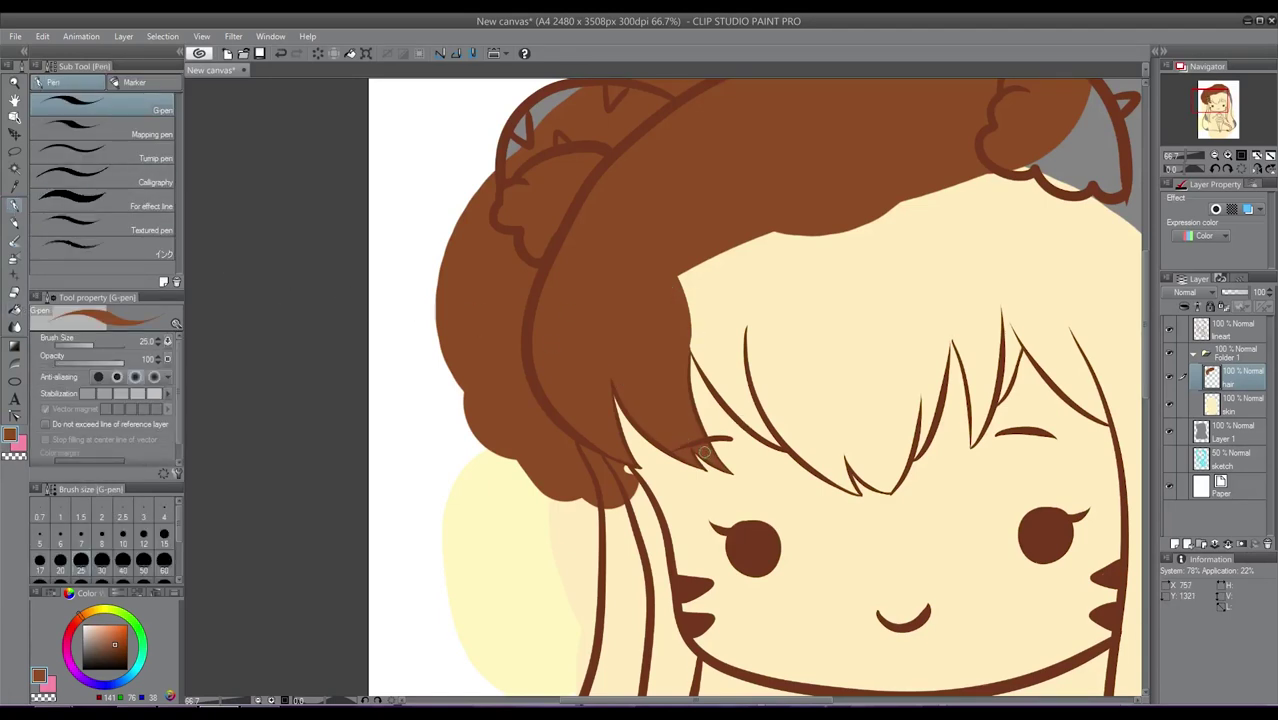
{"action": "mouse_move", "coordinate": [781, 445]}
{"action": "left_mouse_down"}
{"action": "mouse_move", "coordinate": [722, 398]}
{"action": "mouse_move", "coordinate": [678, 300]}
{"action": "left_mouse_up"}
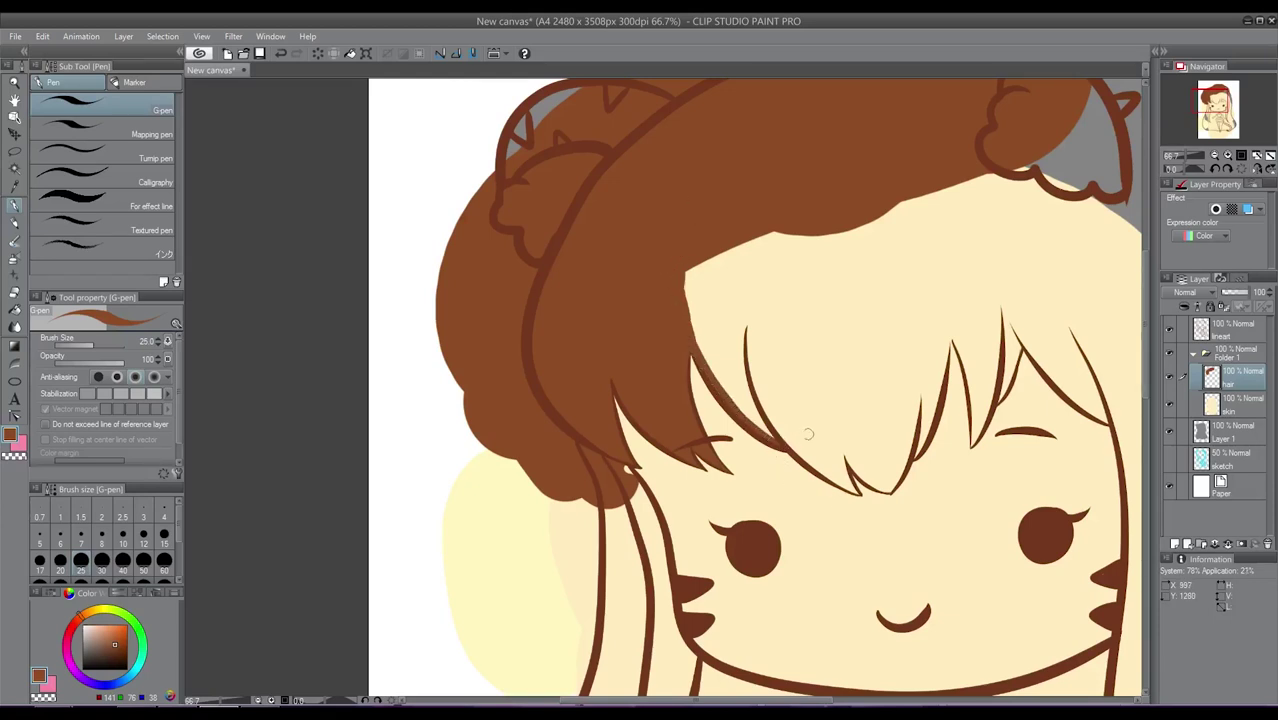
{"action": "mouse_move", "coordinate": [782, 442]}
{"action": "left_mouse_down"}
{"action": "mouse_move", "coordinate": [857, 492]}
{"action": "mouse_move", "coordinate": [830, 436]}
{"action": "left_mouse_up"}
{"action": "mouse_move", "coordinate": [846, 481]}
{"action": "left_mouse_down"}
{"action": "mouse_move", "coordinate": [845, 437]}
{"action": "mouse_move", "coordinate": [851, 467]}
{"action": "mouse_move", "coordinate": [845, 458]}
{"action": "mouse_move", "coordinate": [889, 490]}
{"action": "mouse_move", "coordinate": [906, 436]}
{"action": "left_mouse_up"}
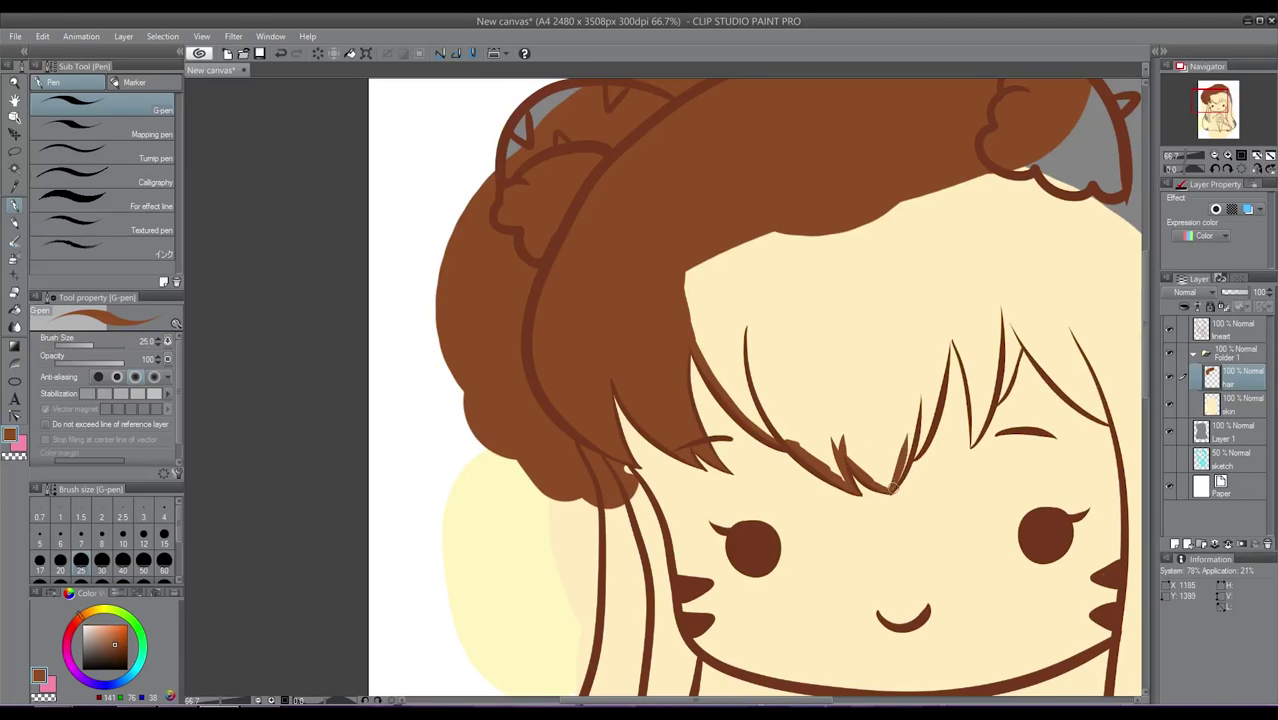
{"action": "left_click_drag", "start_coordinate": [893, 488], "coordinate": [924, 398]}
{"action": "left_click_drag", "start_coordinate": [912, 459], "coordinate": [949, 315]}
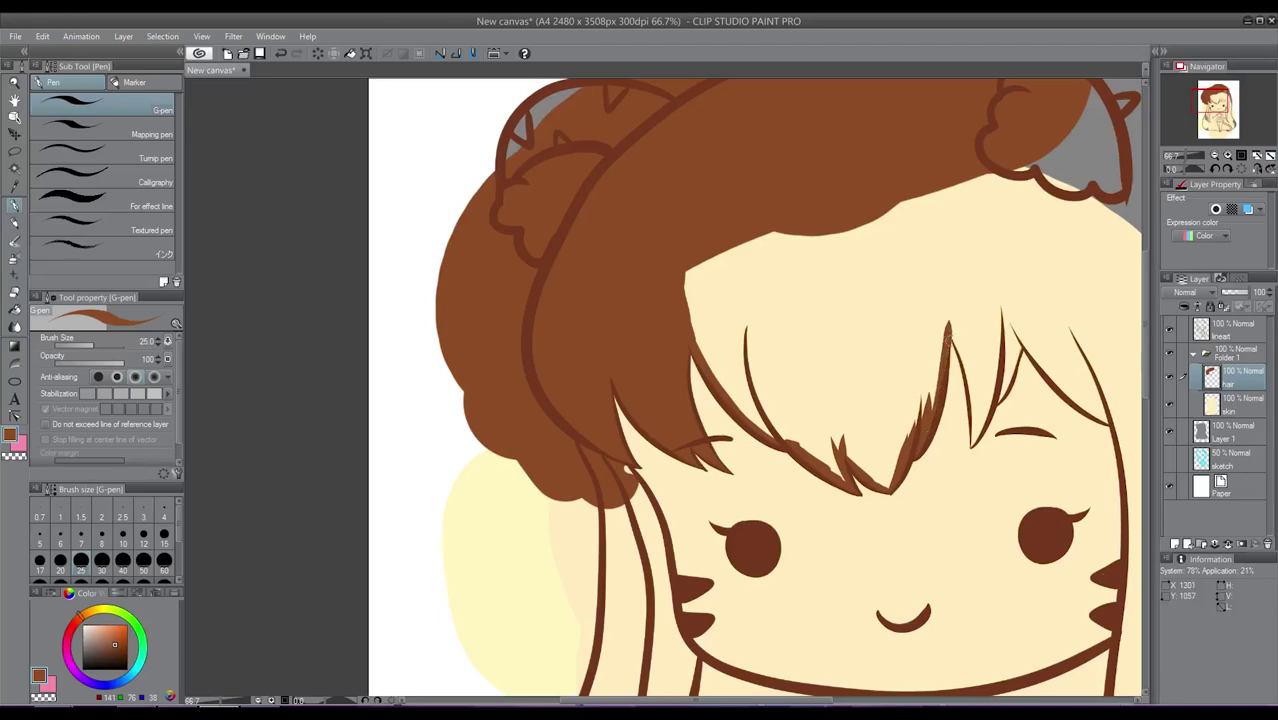
Trace the remaining pointed bangs toward the right ear and the hair edge beside the face in brown.
{"action": "left_click_drag", "start_coordinate": [972, 434], "coordinate": [971, 443]}
{"action": "left_click_drag", "start_coordinate": [972, 444], "coordinate": [998, 295]}
{"action": "mouse_move", "coordinate": [992, 404]}
{"action": "left_mouse_down"}
{"action": "mouse_move", "coordinate": [1022, 323]}
{"action": "mouse_move", "coordinate": [768, 312]}
{"action": "left_mouse_up"}
{"action": "mouse_move", "coordinate": [766, 322]}
{"action": "left_mouse_down"}
{"action": "mouse_move", "coordinate": [853, 407]}
{"action": "mouse_move", "coordinate": [827, 238]}
{"action": "left_mouse_up"}
{"action": "left_click_drag", "start_coordinate": [828, 238], "coordinate": [845, 462]}
{"action": "left_click_drag", "start_coordinate": [662, 512], "coordinate": [822, 460]}
{"action": "mouse_move", "coordinate": [662, 518]}
{"action": "left_mouse_down"}
{"action": "mouse_move", "coordinate": [812, 676]}
{"action": "mouse_move", "coordinate": [766, 440]}
{"action": "mouse_move", "coordinate": [786, 465]}
{"action": "left_mouse_up"}
Outline the outer edge of the long hair in brown, running down the side from the right ear.
{"action": "mouse_move", "coordinate": [657, 361]}
{"action": "left_mouse_down"}
{"action": "mouse_move", "coordinate": [657, 388]}
{"action": "mouse_move", "coordinate": [765, 478]}
{"action": "left_mouse_up"}
{"action": "mouse_move", "coordinate": [652, 402]}
{"action": "left_mouse_down"}
{"action": "mouse_move", "coordinate": [693, 430]}
{"action": "mouse_move", "coordinate": [720, 465]}
{"action": "mouse_move", "coordinate": [746, 543]}
{"action": "left_mouse_up"}
{"action": "mouse_move", "coordinate": [746, 543]}
{"action": "left_mouse_down"}
{"action": "mouse_move", "coordinate": [771, 408]}
{"action": "mouse_move", "coordinate": [700, 566]}
{"action": "mouse_move", "coordinate": [1118, 334]}
{"action": "mouse_move", "coordinate": [1018, 152]}
{"action": "left_mouse_up"}
{"action": "left_click_drag", "start_coordinate": [1018, 152], "coordinate": [885, 645]}
{"action": "mouse_move", "coordinate": [885, 645]}
{"action": "left_mouse_down"}
{"action": "mouse_move", "coordinate": [853, 391]}
{"action": "mouse_move", "coordinate": [867, 530]}
{"action": "left_mouse_up"}
{"action": "left_click_drag", "start_coordinate": [867, 530], "coordinate": [676, 189]}
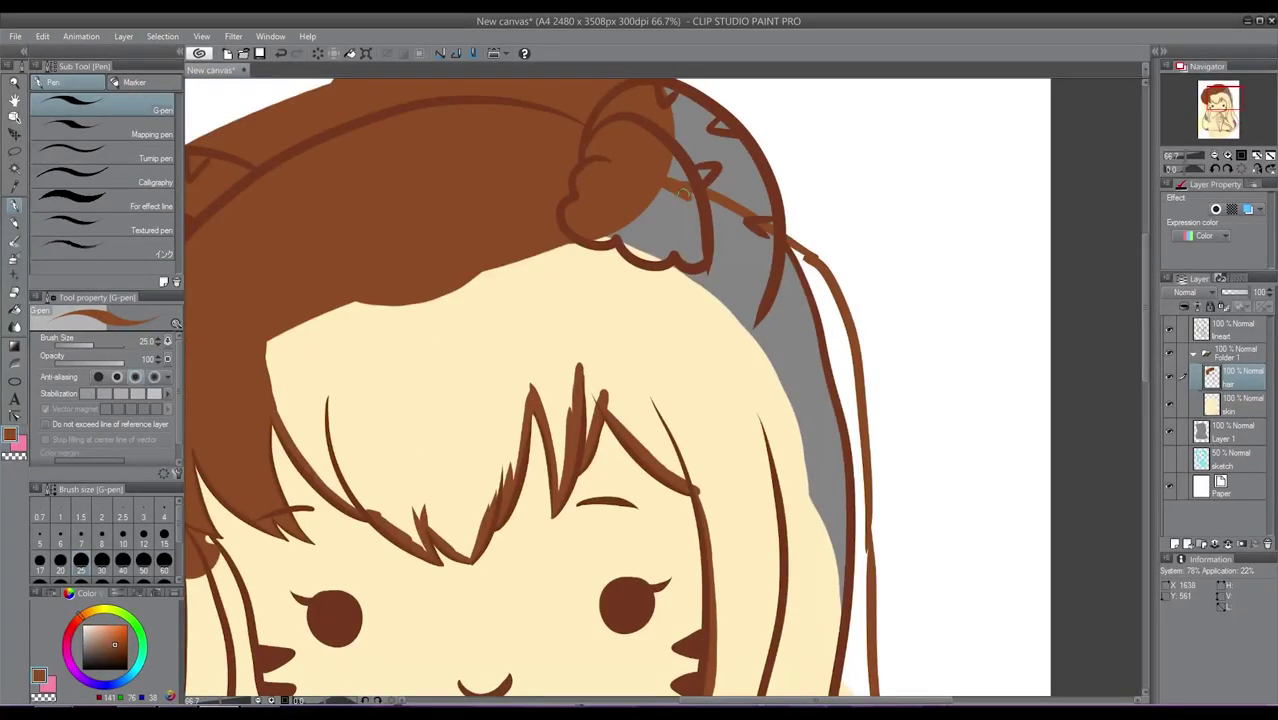
Enlarge the G-pen to size 100 and extend the brown outline around the long hair on the tail side.
{"action": "left_click_drag", "start_coordinate": [680, 690], "coordinate": [736, 85]}
{"action": "key", "text": "]"}
{"action": "key", "text": "]"}
{"action": "key", "text": "]"}
{"action": "key", "text": "]"}
{"action": "key", "text": "]"}
{"action": "key", "text": "]"}
{"action": "key", "text": "]"}
{"action": "left_click_drag", "start_coordinate": [820, 625], "coordinate": [940, 110]}
{"action": "left_click_drag", "start_coordinate": [905, 100], "coordinate": [950, 561]}
{"action": "left_click_drag", "start_coordinate": [926, 397], "coordinate": [937, 544]}
Close the brown outline along the arm, torso and leg on the tail side, and fill the enclosed hair area.
{"action": "mouse_move", "coordinate": [937, 544]}
{"action": "left_mouse_down"}
{"action": "mouse_move", "coordinate": [744, 169]}
{"action": "mouse_move", "coordinate": [446, 462]}
{"action": "mouse_move", "coordinate": [576, 513]}
{"action": "mouse_move", "coordinate": [630, 351]}
{"action": "mouse_move", "coordinate": [691, 418]}
{"action": "mouse_move", "coordinate": [805, 445]}
{"action": "left_mouse_up"}
{"action": "mouse_move", "coordinate": [813, 484]}
{"action": "left_mouse_down"}
{"action": "mouse_move", "coordinate": [829, 298]}
{"action": "mouse_move", "coordinate": [822, 527]}
{"action": "mouse_move", "coordinate": [747, 613]}
{"action": "mouse_move", "coordinate": [765, 509]}
{"action": "mouse_move", "coordinate": [747, 508]}
{"action": "mouse_move", "coordinate": [762, 505]}
{"action": "mouse_move", "coordinate": [696, 208]}
{"action": "left_mouse_up"}
{"action": "scroll", "coordinate": [747, 613], "scroll_direction": "down", "scroll_amount": 2}
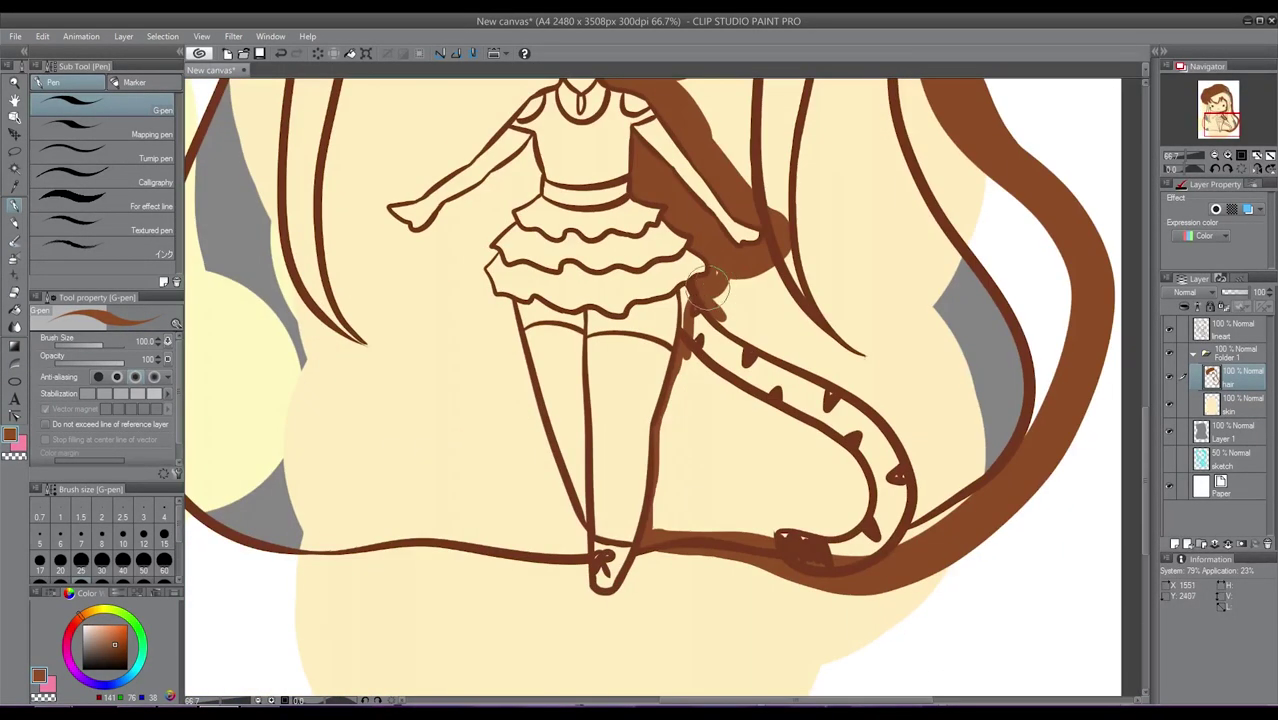
{"action": "mouse_move", "coordinate": [700, 318]}
{"action": "left_mouse_down"}
{"action": "mouse_move", "coordinate": [679, 448]}
{"action": "mouse_move", "coordinate": [712, 540]}
{"action": "left_mouse_up"}
{"action": "key", "text": "g"}
{"action": "left_click", "coordinate": [760, 470]}
Paint brown along the leg, skirt, torso and underside of the arm on the side opposite the tail.
{"action": "key", "text": "p"}
{"action": "mouse_move", "coordinate": [560, 472]}
{"action": "left_mouse_down"}
{"action": "mouse_move", "coordinate": [552, 490]}
{"action": "mouse_move", "coordinate": [500, 320]}
{"action": "mouse_move", "coordinate": [520, 190]}
{"action": "mouse_move", "coordinate": [493, 175]}
{"action": "left_mouse_up"}
{"action": "scroll", "coordinate": [493, 175], "scroll_direction": "up", "scroll_amount": 2}
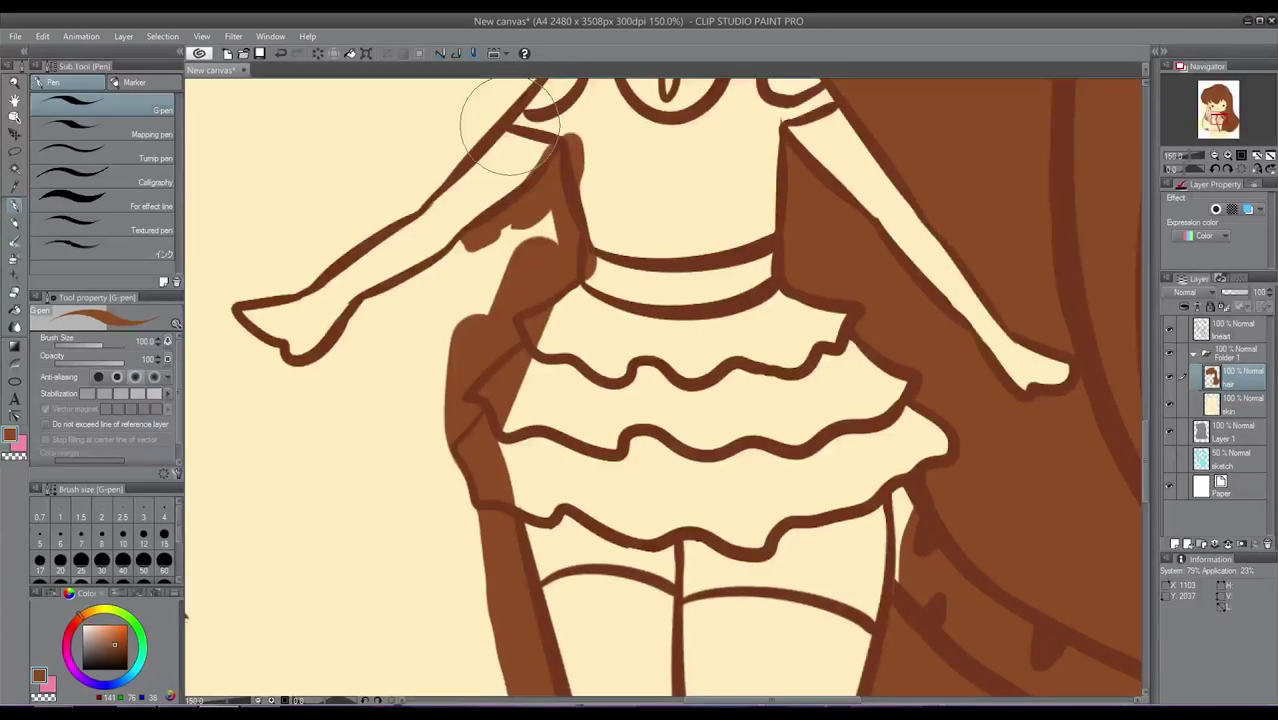
{"action": "left_click_drag", "start_coordinate": [420, 258], "coordinate": [522, 175]}
Reduce the G-pen size and trace the hair edge closely around the left hand and arm in brown.
{"action": "key", "text": "bracketleft"}
{"action": "key", "text": "bracketleft"}
{"action": "key", "text": "bracketleft"}
{"action": "key", "text": "bracketleft"}
{"action": "key", "text": "bracketleft"}
{"action": "key", "text": "bracketleft"}
{"action": "key", "text": "bracketleft"}
{"action": "key", "text": "bracketleft"}
{"action": "key", "text": "bracketleft"}
{"action": "key", "text": "bracketleft"}
{"action": "key", "text": "bracketleft"}
{"action": "key", "text": "bracketleft"}
{"action": "key", "text": "bracketleft"}
{"action": "key", "text": "bracketleft"}
{"action": "key", "text": "bracketleft"}
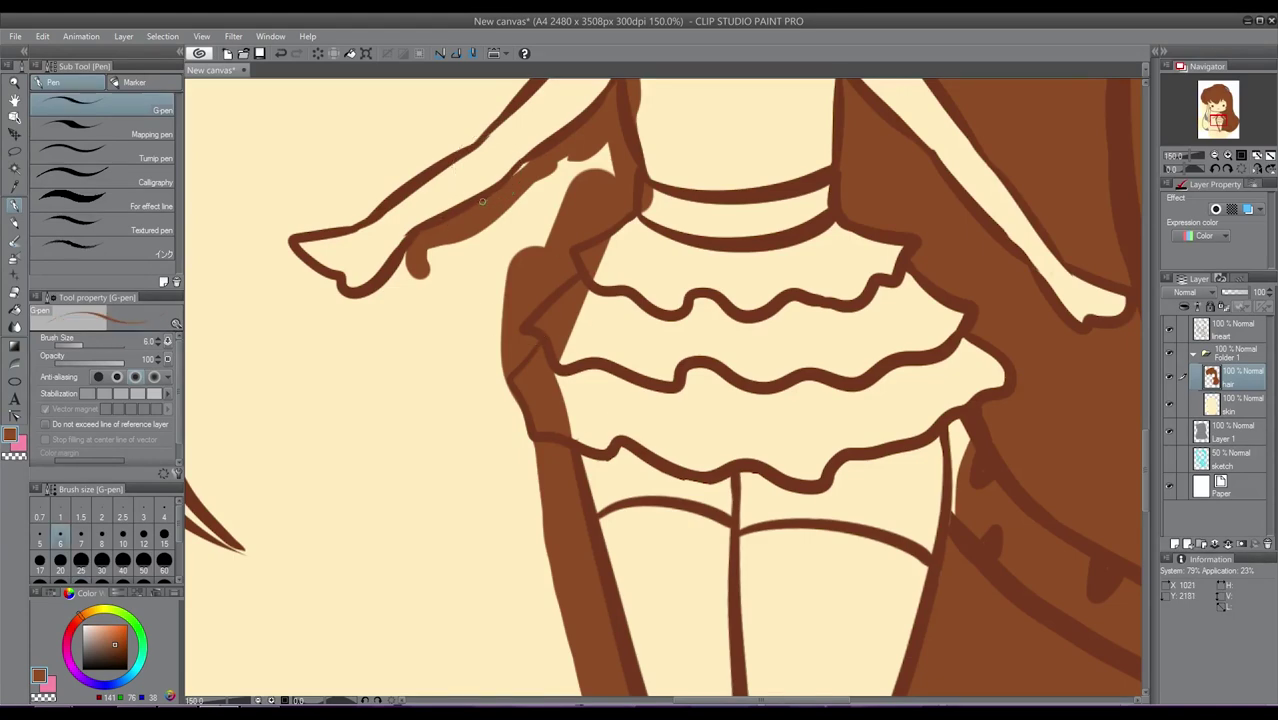
{"action": "key", "text": "bracketright"}
{"action": "key", "text": "bracketright"}
{"action": "key", "text": "bracketright"}
{"action": "key", "text": "bracketright"}
{"action": "mouse_move", "coordinate": [411, 243]}
{"action": "left_mouse_down"}
{"action": "mouse_move", "coordinate": [338, 290]}
{"action": "mouse_move", "coordinate": [285, 238]}
{"action": "left_mouse_up"}
{"action": "mouse_move", "coordinate": [285, 238]}
{"action": "left_mouse_down"}
{"action": "mouse_move", "coordinate": [418, 351]}
{"action": "mouse_move", "coordinate": [497, 325]}
{"action": "mouse_move", "coordinate": [652, 205]}
{"action": "mouse_move", "coordinate": [740, 110]}
{"action": "left_mouse_up"}
{"action": "mouse_move", "coordinate": [756, 113]}
{"action": "left_mouse_down"}
{"action": "mouse_move", "coordinate": [663, 238]}
{"action": "mouse_move", "coordinate": [714, 158]}
{"action": "mouse_move", "coordinate": [602, 158]}
{"action": "left_mouse_up"}
Set the G-pen size to 60 and outline the remaining left-side hair from the face down to the shoe.
{"action": "key", "text": "bracketright"}
{"action": "key", "text": "bracketright"}
{"action": "key", "text": "bracketright"}
{"action": "key", "text": "bracketright"}
{"action": "key", "text": "bracketright"}
{"action": "key", "text": "bracketright"}
{"action": "key", "text": "bracketright"}
{"action": "key", "text": "bracketright"}
{"action": "left_click_drag", "start_coordinate": [693, 150], "coordinate": [280, 98]}
{"action": "mouse_move", "coordinate": [334, 111]}
{"action": "left_mouse_down"}
{"action": "mouse_move", "coordinate": [502, 228]}
{"action": "mouse_move", "coordinate": [788, 655]}
{"action": "left_mouse_up"}
{"action": "mouse_move", "coordinate": [660, 570]}
{"action": "left_mouse_down"}
{"action": "mouse_move", "coordinate": [601, 292]}
{"action": "mouse_move", "coordinate": [565, 222]}
{"action": "mouse_move", "coordinate": [483, 540]}
{"action": "left_mouse_up"}
{"action": "left_click_drag", "start_coordinate": [481, 533], "coordinate": [569, 83]}
{"action": "left_click_drag", "start_coordinate": [569, 160], "coordinate": [400, 565]}
{"action": "scroll", "coordinate": [400, 570], "scroll_direction": "down", "scroll_amount": 4}
{"action": "left_click_drag", "start_coordinate": [622, 320], "coordinate": [624, 148]}
{"action": "left_click_drag", "start_coordinate": [408, 373], "coordinate": [600, 578]}
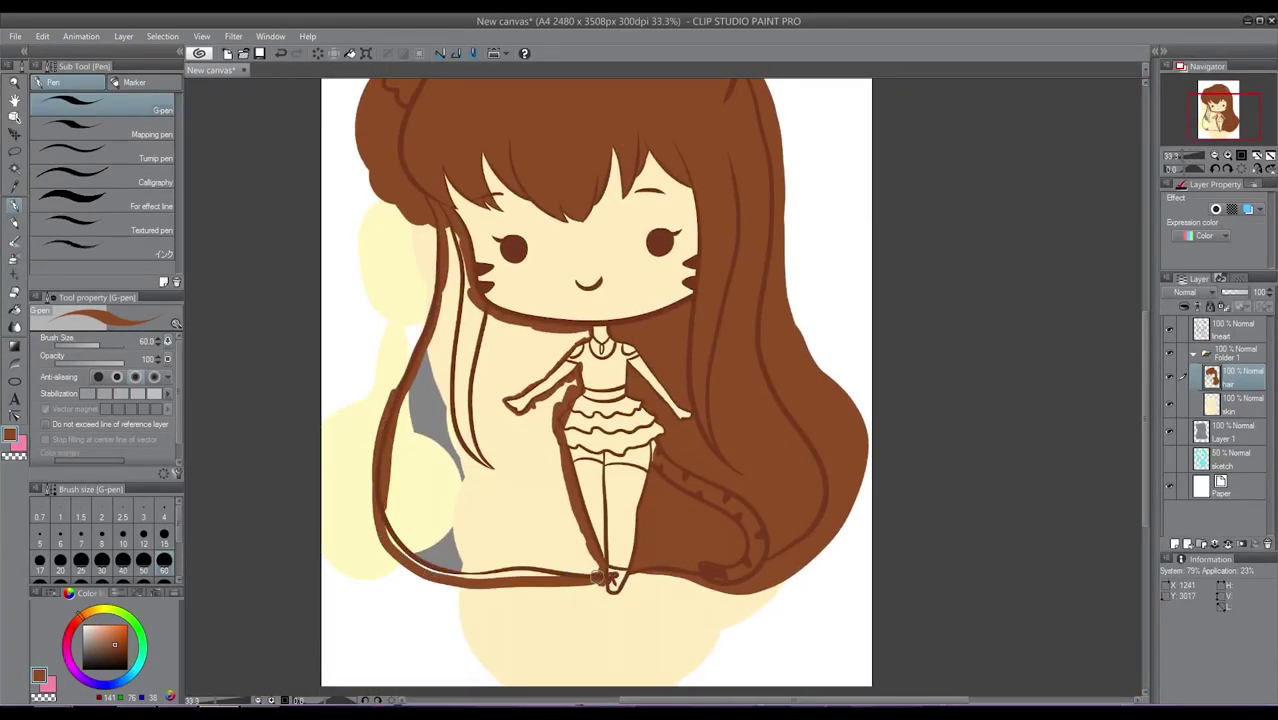
Fill the enclosed left side of the long hair with brown.
{"action": "key", "text": "g"}
{"action": "left_click", "coordinate": [520, 490]}
{"action": "key", "text": "p"}
{"action": "left_click_drag", "start_coordinate": [726, 415], "coordinate": [749, 502]}
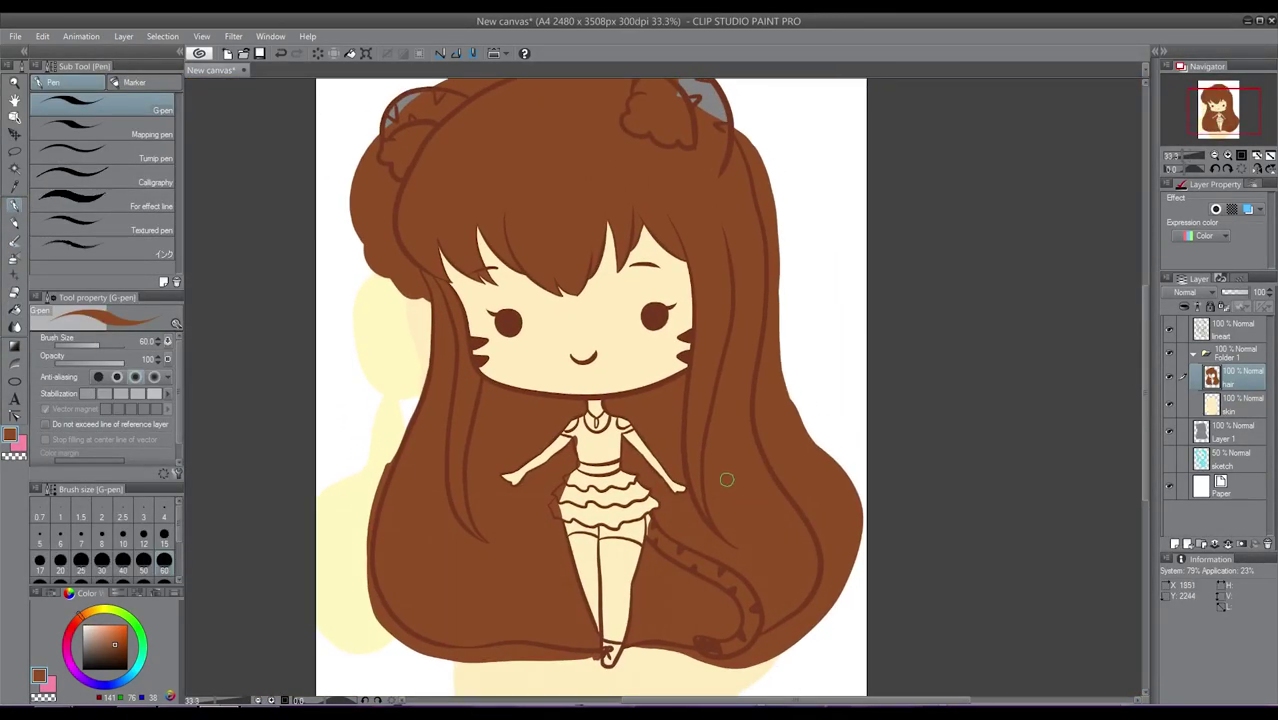
Add a raster layer above the hair layer and set the lineart layer as the reference layer.
{"action": "left_click", "coordinate": [1174, 544]}
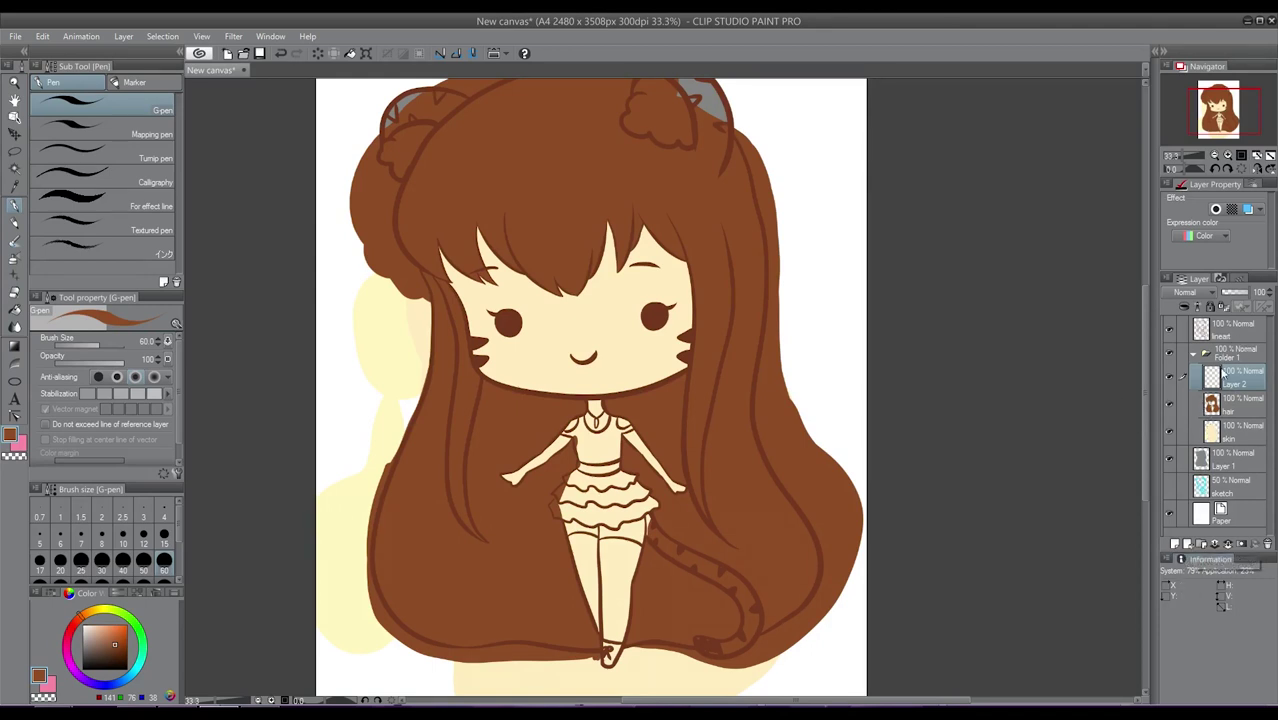
{"action": "left_click", "coordinate": [1223, 336]}
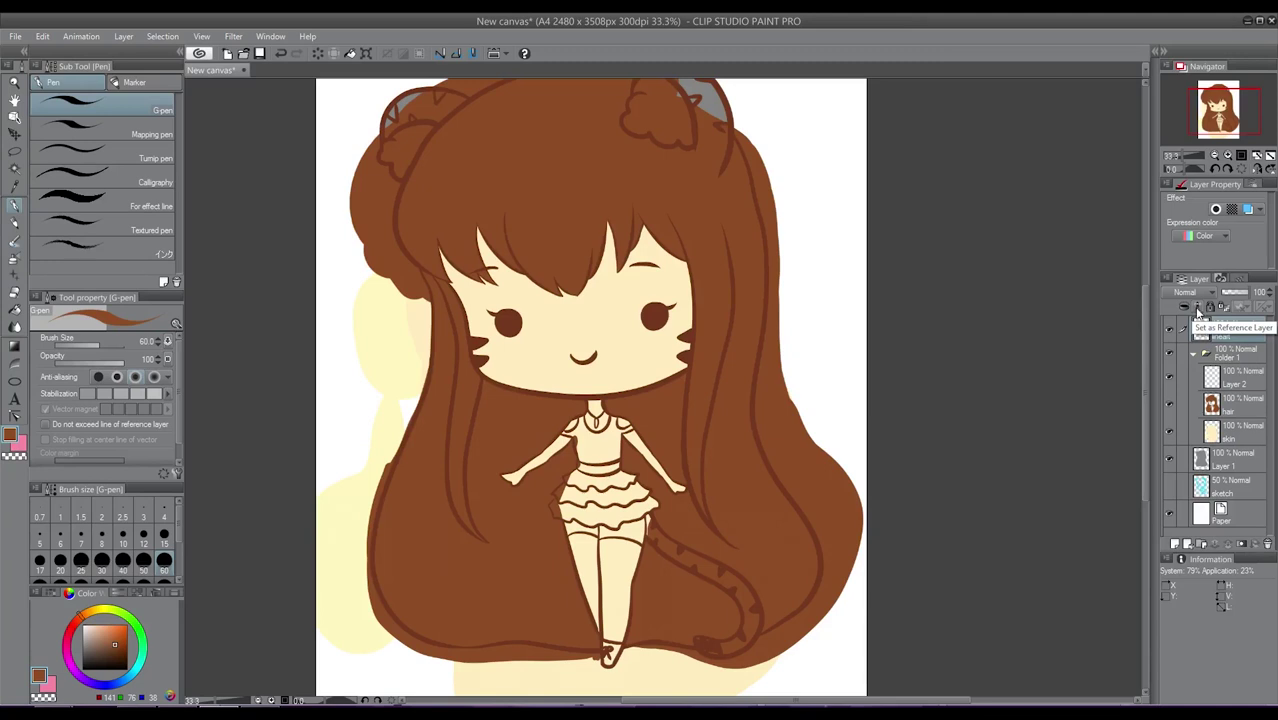
{"action": "left_click", "coordinate": [1198, 307]}
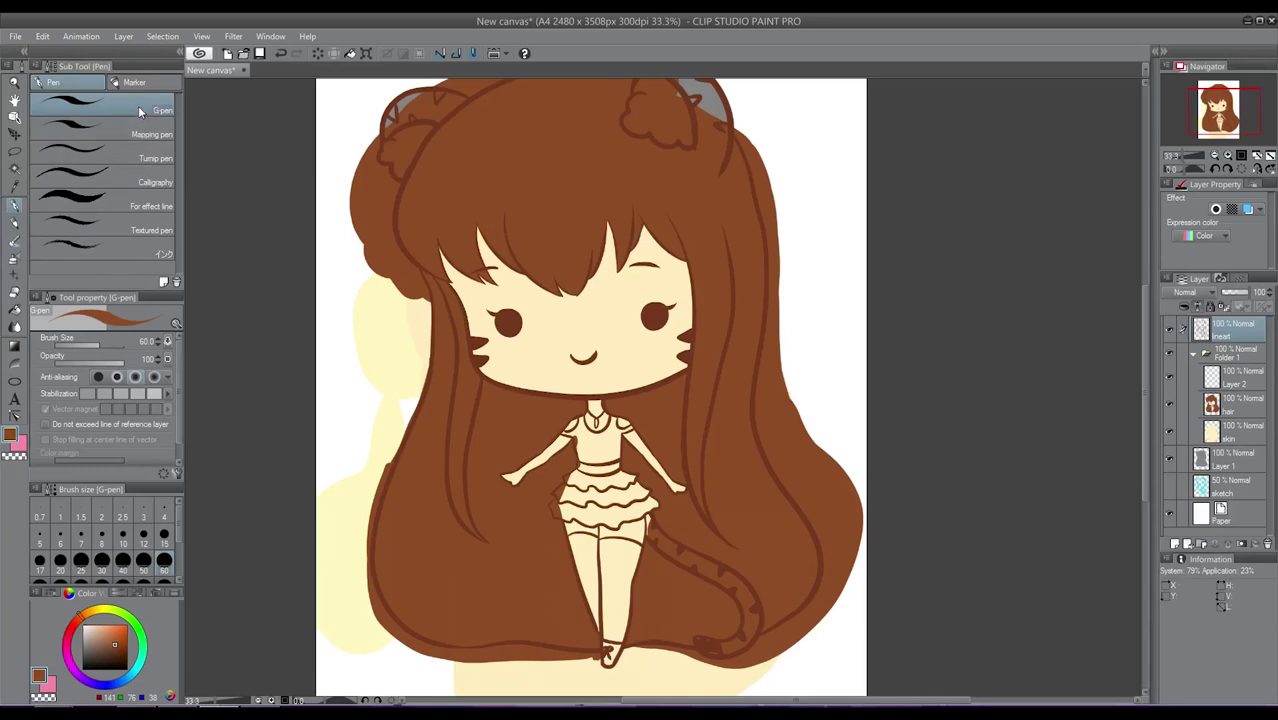
Enable "Do not exceed line of reference layer" for the G-pen.
{"action": "scroll", "coordinate": [180, 396], "scroll_direction": "down", "scroll_amount": 1}
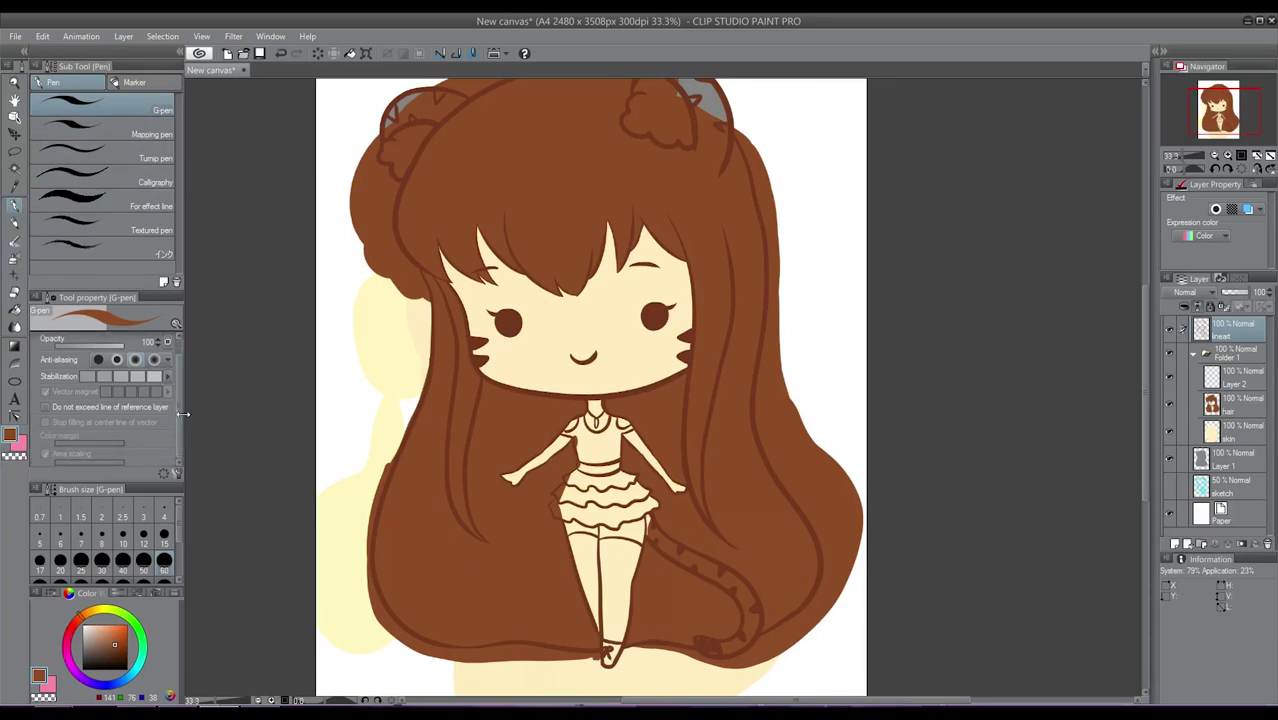
{"action": "left_click", "coordinate": [45, 408]}
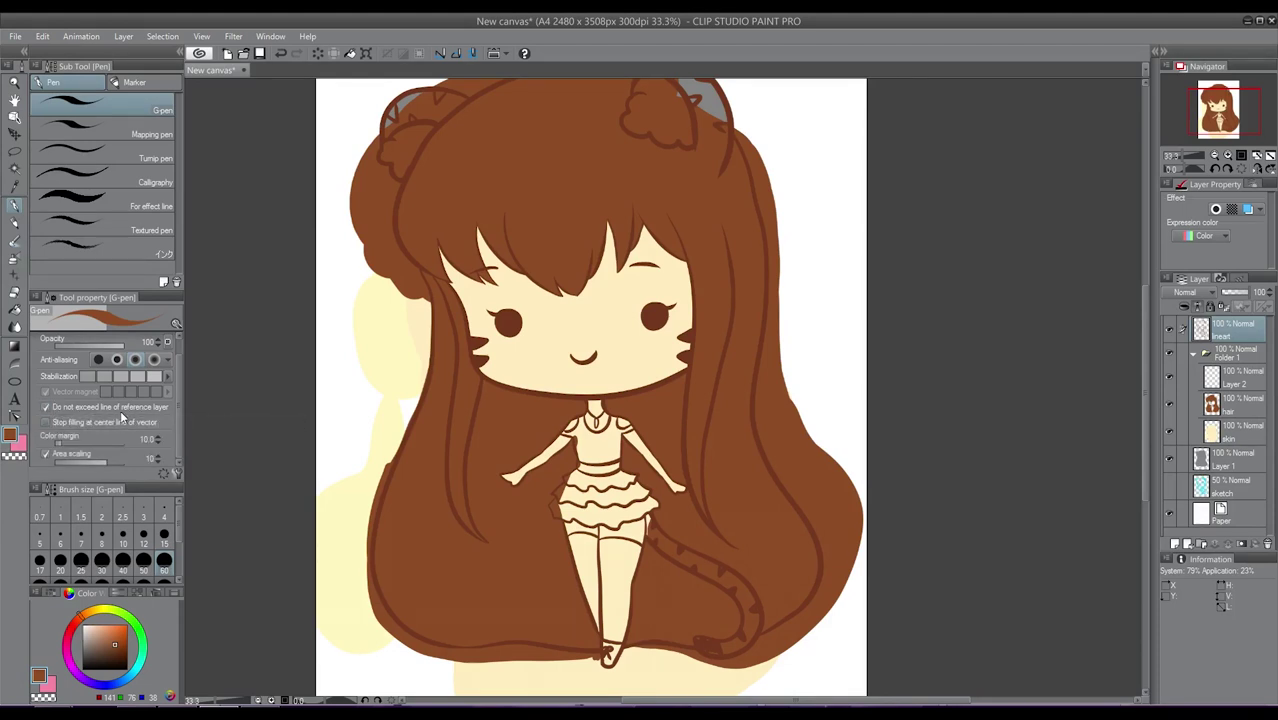
Hide the G-pen's Anti-overflow options from its tool properties and show them again, keeping Area scaling enabled.
{"action": "left_click", "coordinate": [176, 473]}
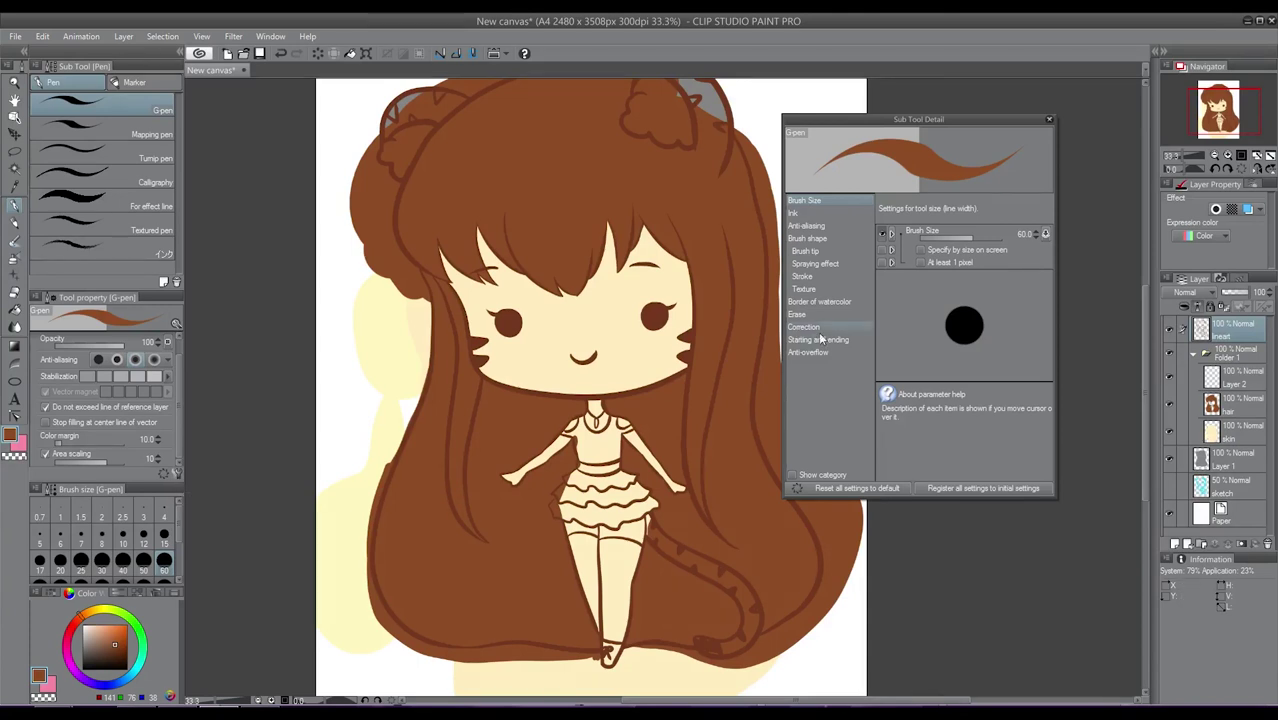
{"action": "left_click", "coordinate": [813, 353]}
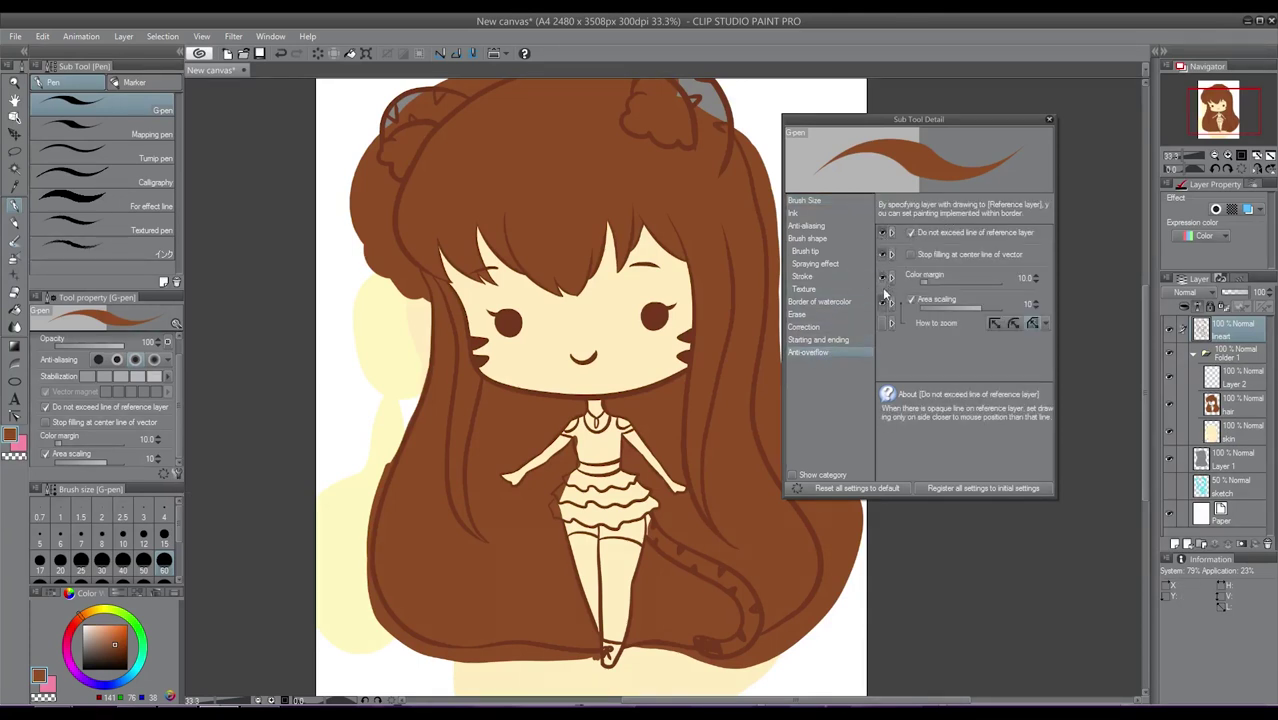
{"action": "left_click", "coordinate": [882, 254]}
{"action": "left_click", "coordinate": [882, 278]}
{"action": "left_click", "coordinate": [882, 302]}
{"action": "left_click", "coordinate": [882, 233]}
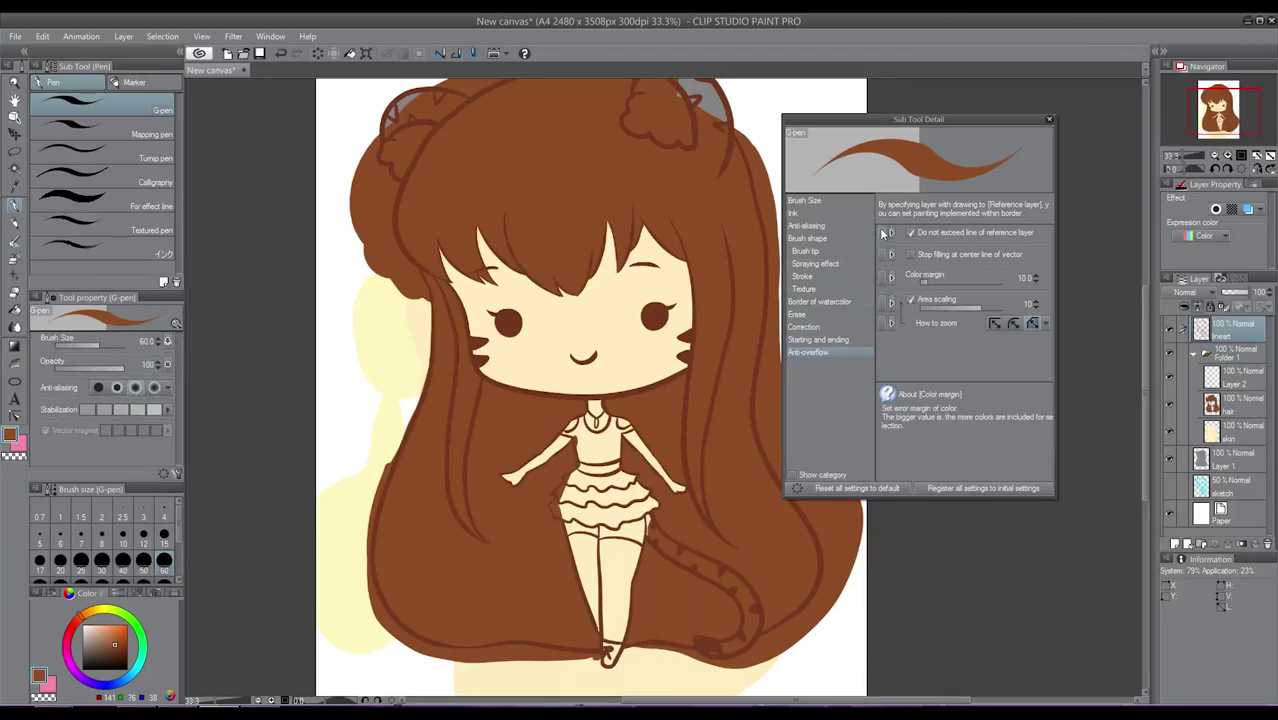
{"action": "left_click", "coordinate": [884, 232]}
{"action": "left_click", "coordinate": [885, 254]}
{"action": "left_click", "coordinate": [885, 277]}
{"action": "left_click", "coordinate": [886, 300]}
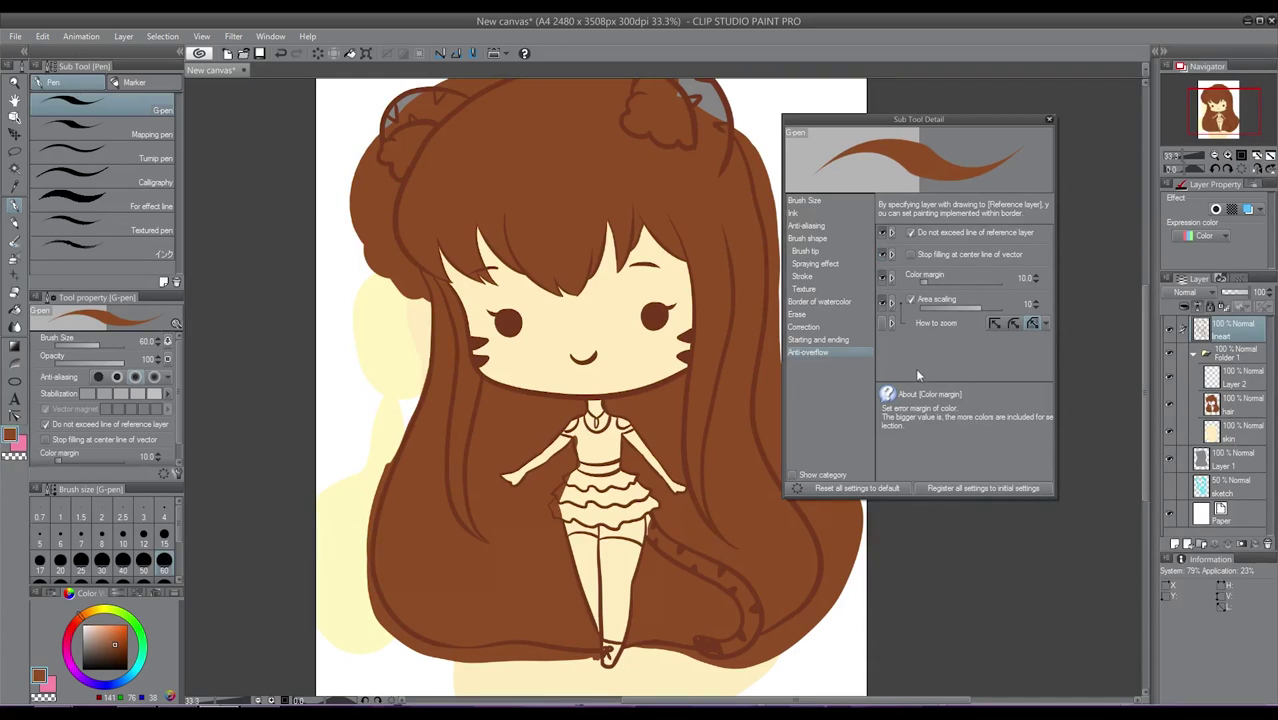
{"action": "left_click", "coordinate": [1049, 120]}
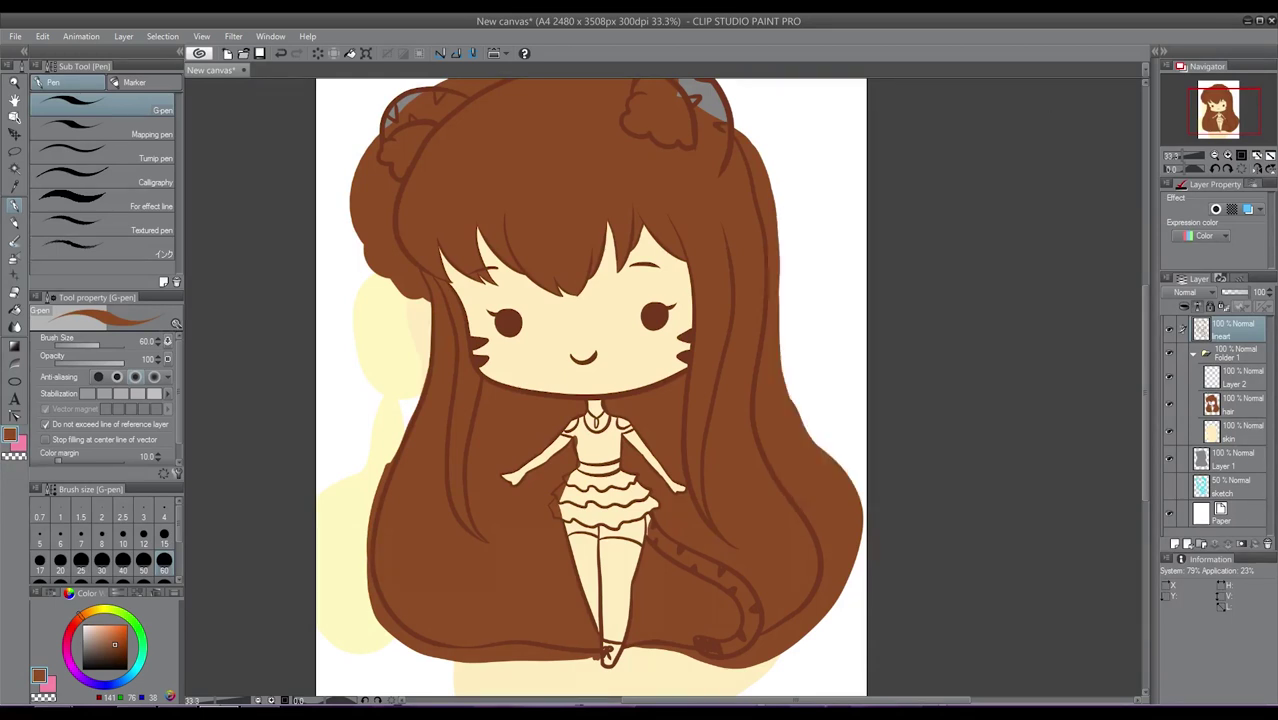
{"action": "scroll", "coordinate": [98, 462], "scroll_direction": "down", "scroll_amount": 1}
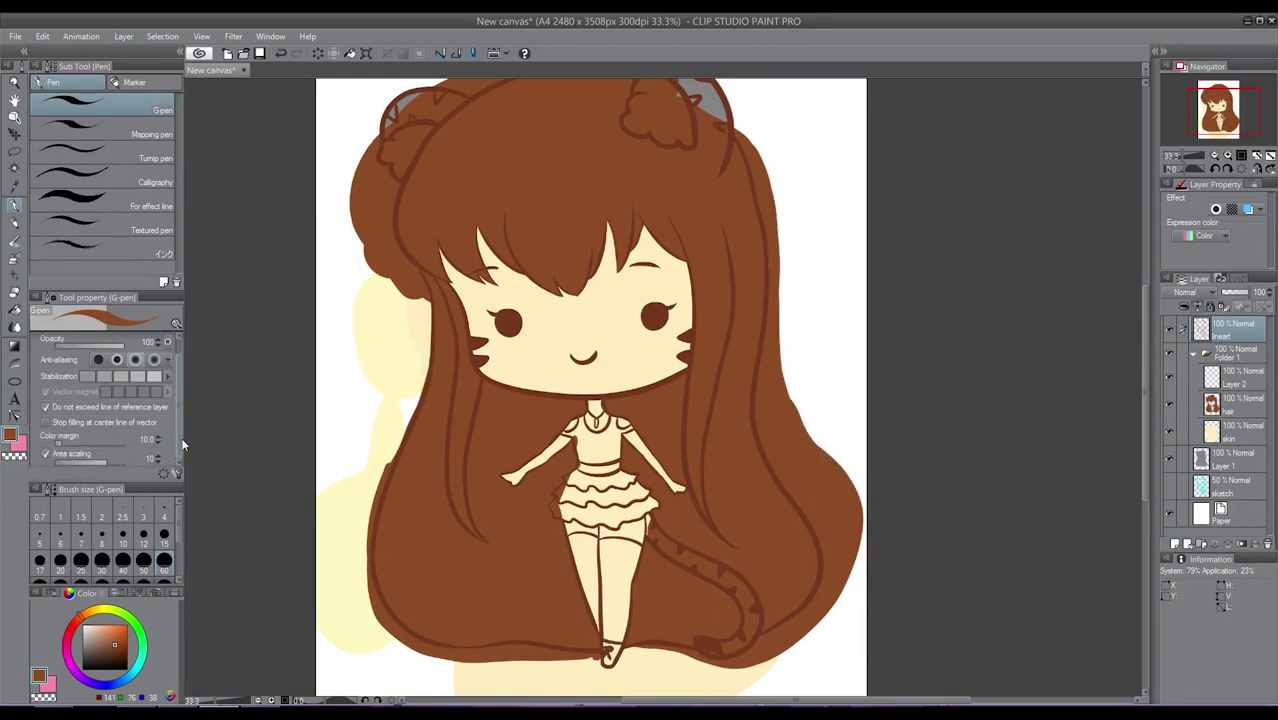
{"action": "left_click", "coordinate": [45, 455]}
Rename the empty layer above the hair layer as "top".
{"action": "double_click", "coordinate": [1238, 382]}
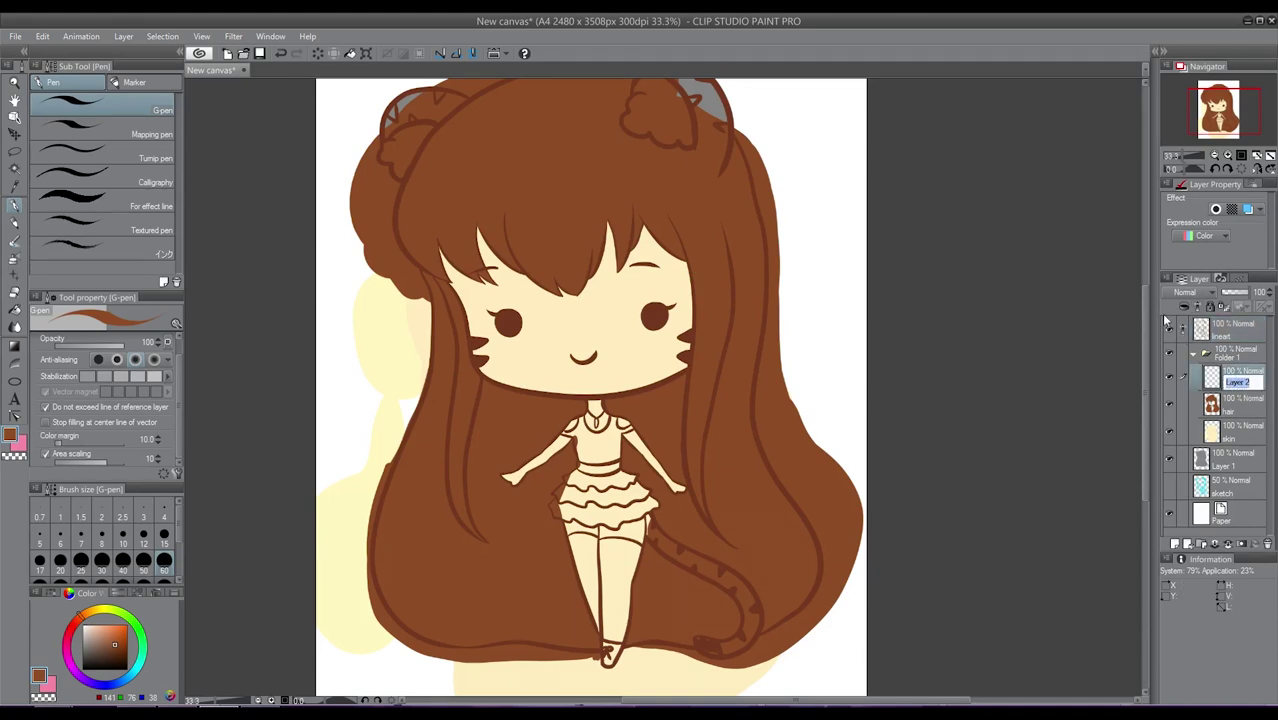
{"action": "type", "text": "top"}
{"action": "key", "text": "Return"}
Choose pink (RGB 255, 122, 152) and paint the bodice and sleeve bands on the top layer.
{"action": "left_click", "coordinate": [68, 659]}
{"action": "left_click_drag", "start_coordinate": [89, 642], "coordinate": [98, 625]}
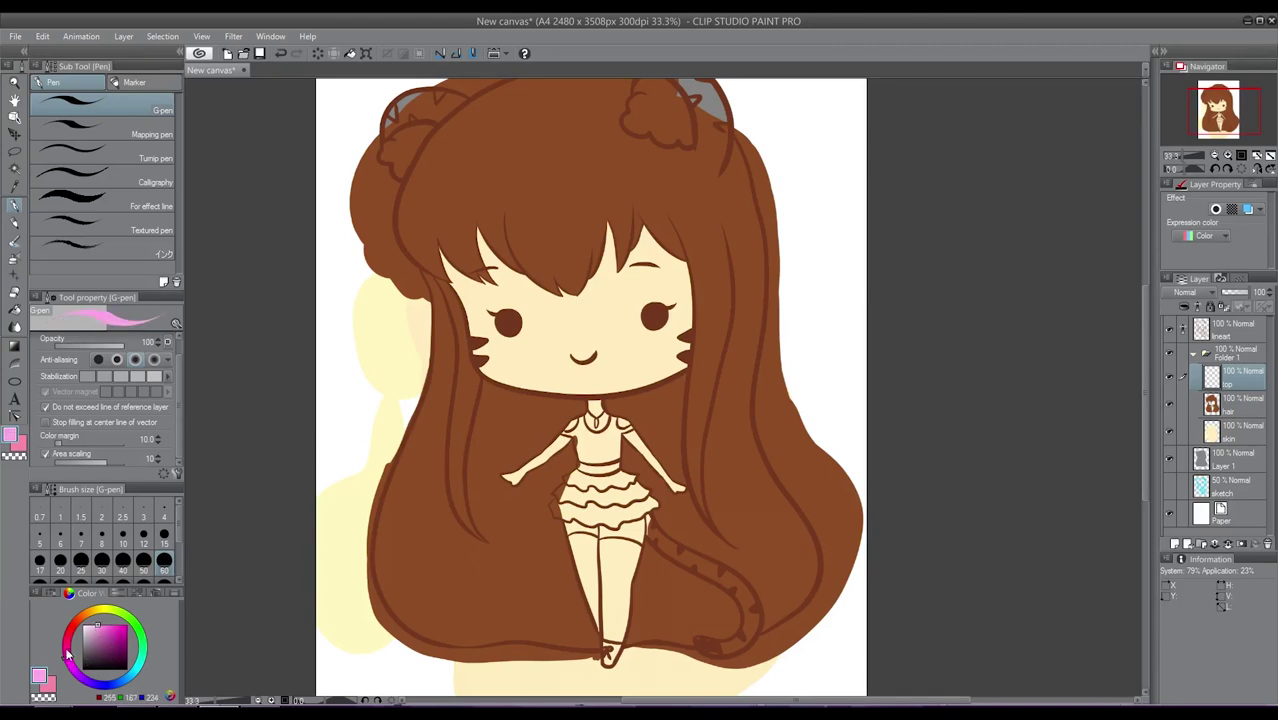
{"action": "left_click", "coordinate": [108, 638]}
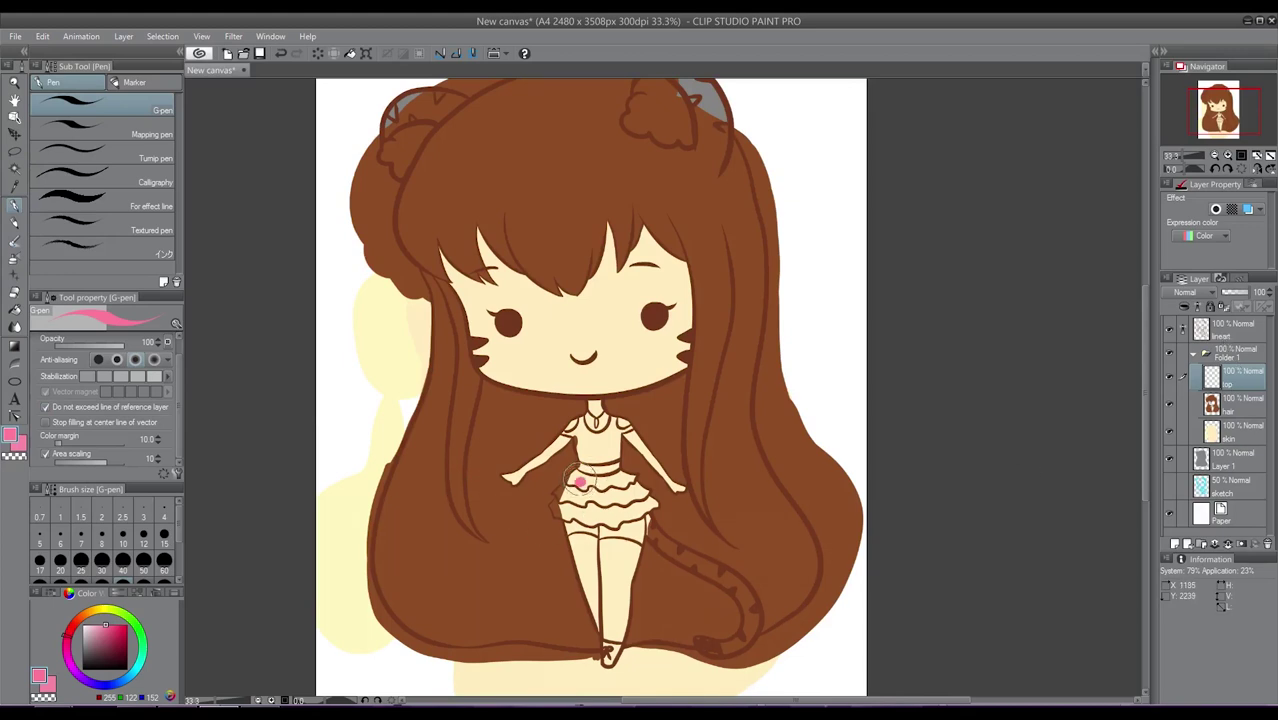
{"action": "mouse_move", "coordinate": [600, 448]}
{"action": "left_mouse_down"}
{"action": "mouse_move", "coordinate": [615, 414]}
{"action": "mouse_move", "coordinate": [596, 446]}
{"action": "mouse_move", "coordinate": [573, 448]}
{"action": "mouse_move", "coordinate": [574, 414]}
{"action": "mouse_move", "coordinate": [568, 438]}
{"action": "mouse_move", "coordinate": [558, 432]}
{"action": "mouse_move", "coordinate": [582, 452]}
{"action": "left_mouse_up"}
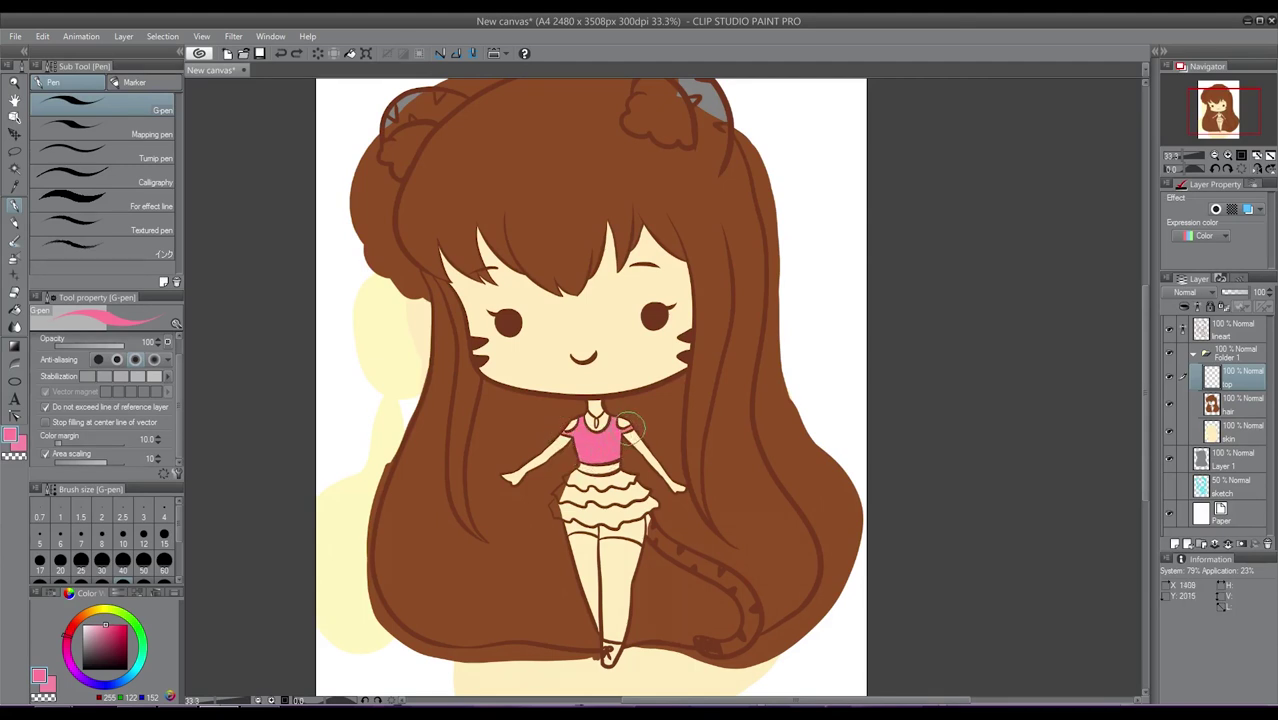
{"action": "mouse_move", "coordinate": [631, 424]}
{"action": "left_mouse_down"}
{"action": "mouse_move", "coordinate": [611, 454]}
{"action": "mouse_move", "coordinate": [673, 490]}
{"action": "mouse_move", "coordinate": [633, 476]}
{"action": "left_mouse_up"}
{"action": "scroll", "coordinate": [1000, 560], "scroll_direction": "up", "scroll_amount": 3}
{"action": "left_click_drag", "start_coordinate": [685, 273], "coordinate": [975, 311]}
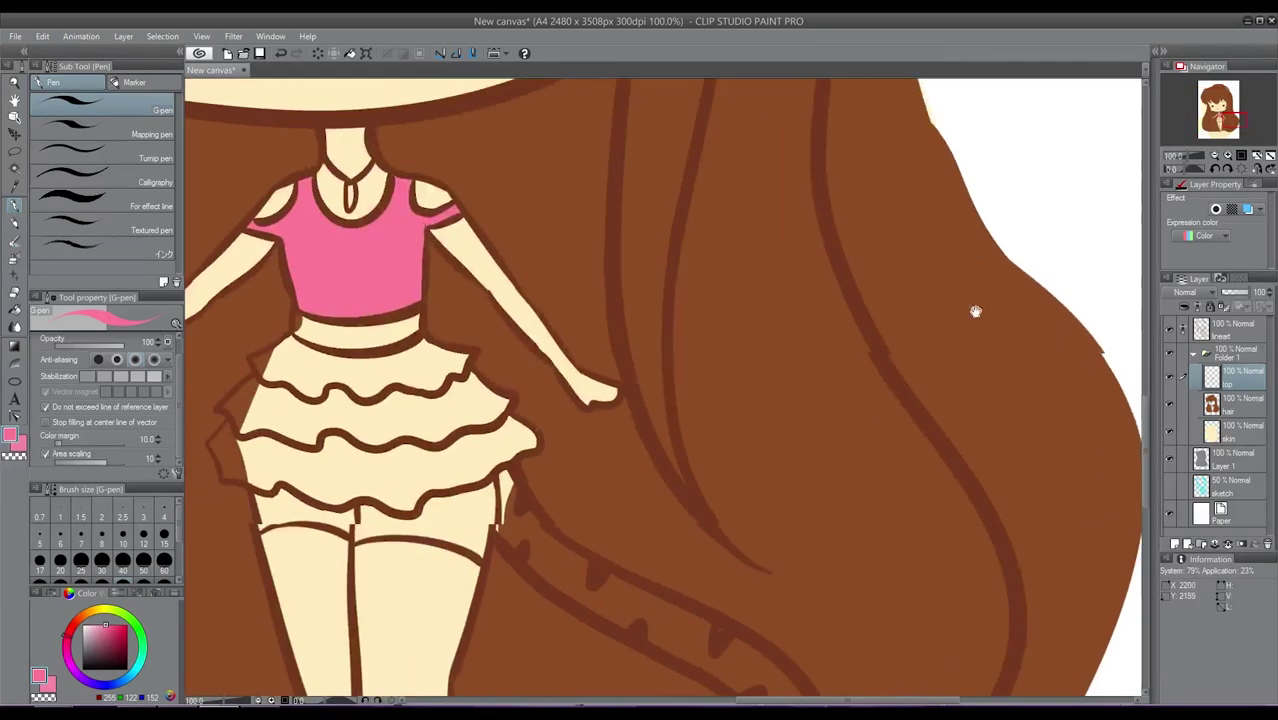
{"action": "left_click_drag", "start_coordinate": [603, 337], "coordinate": [747, 431]}
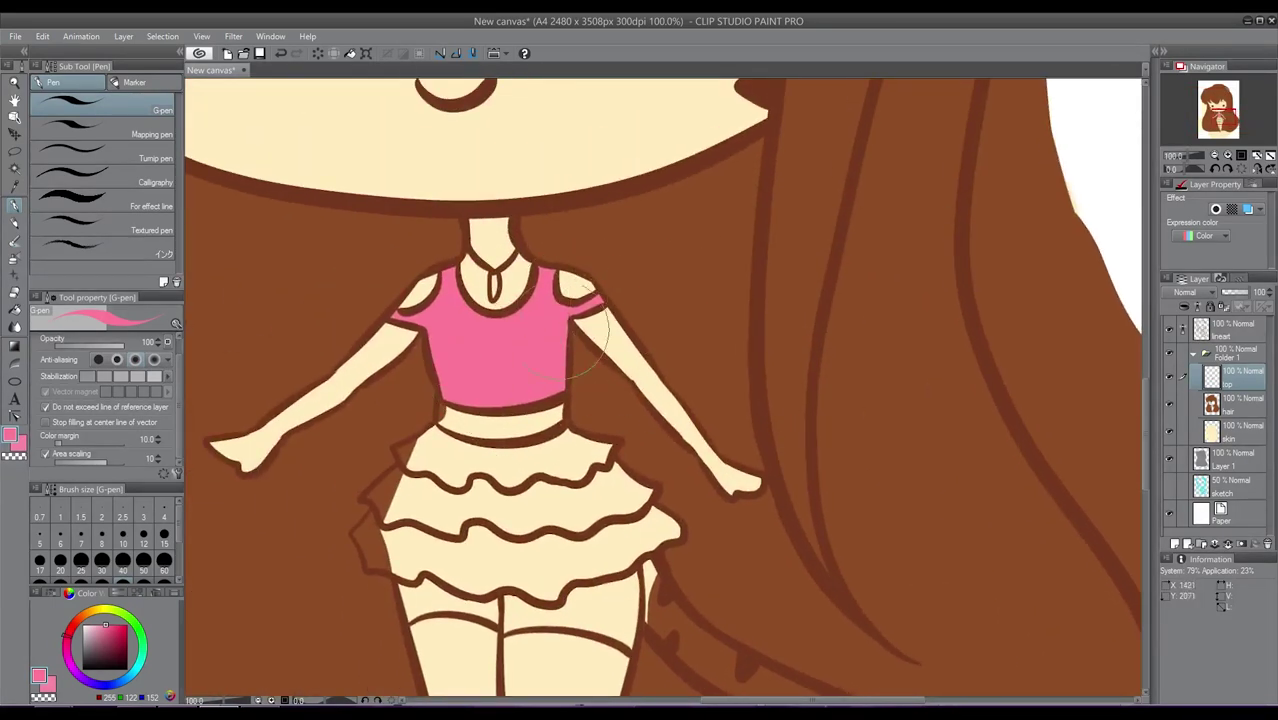
Reduce the G-pen size and add a raster layer named "skirt" above the top layer.
{"action": "key", "text": "bracketleft"}
{"action": "key", "text": "bracketleft"}
{"action": "key", "text": "bracketleft"}
{"action": "key", "text": "bracketleft"}
{"action": "key", "text": "bracketleft"}
{"action": "key", "text": "bracketleft"}
{"action": "key", "text": "bracketleft"}
{"action": "key", "text": "bracketleft"}
{"action": "key", "text": "bracketleft"}
{"action": "key", "text": "bracketleft"}
{"action": "key", "text": "bracketleft"}
{"action": "key", "text": "bracketright"}
{"action": "left_click", "coordinate": [1184, 542]}
{"action": "double_click", "coordinate": [1236, 382]}
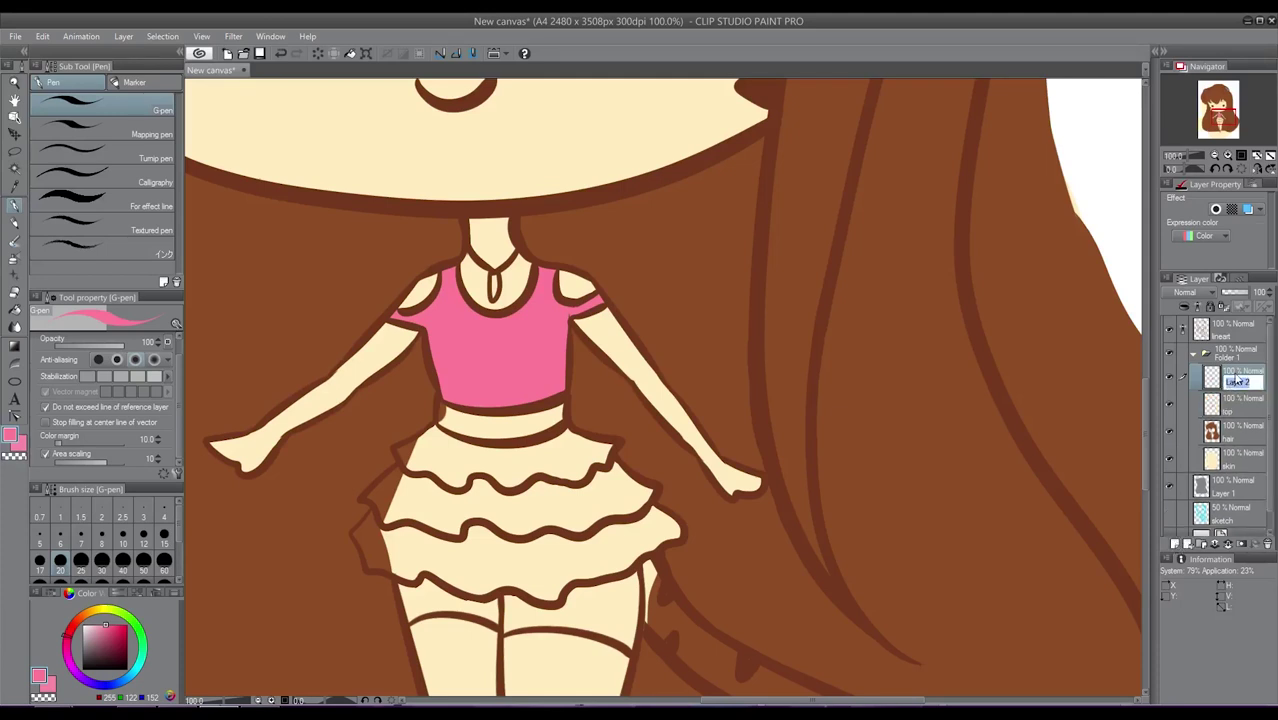
{"action": "type", "text": "skin"}
{"action": "key", "text": "Return"}
Choose pale yellow (RGB 255, 241, 164) and paint all three ruffled tiers on the skirt layer.
{"action": "left_click", "coordinate": [98, 611]}
{"action": "left_click", "coordinate": [97, 628]}
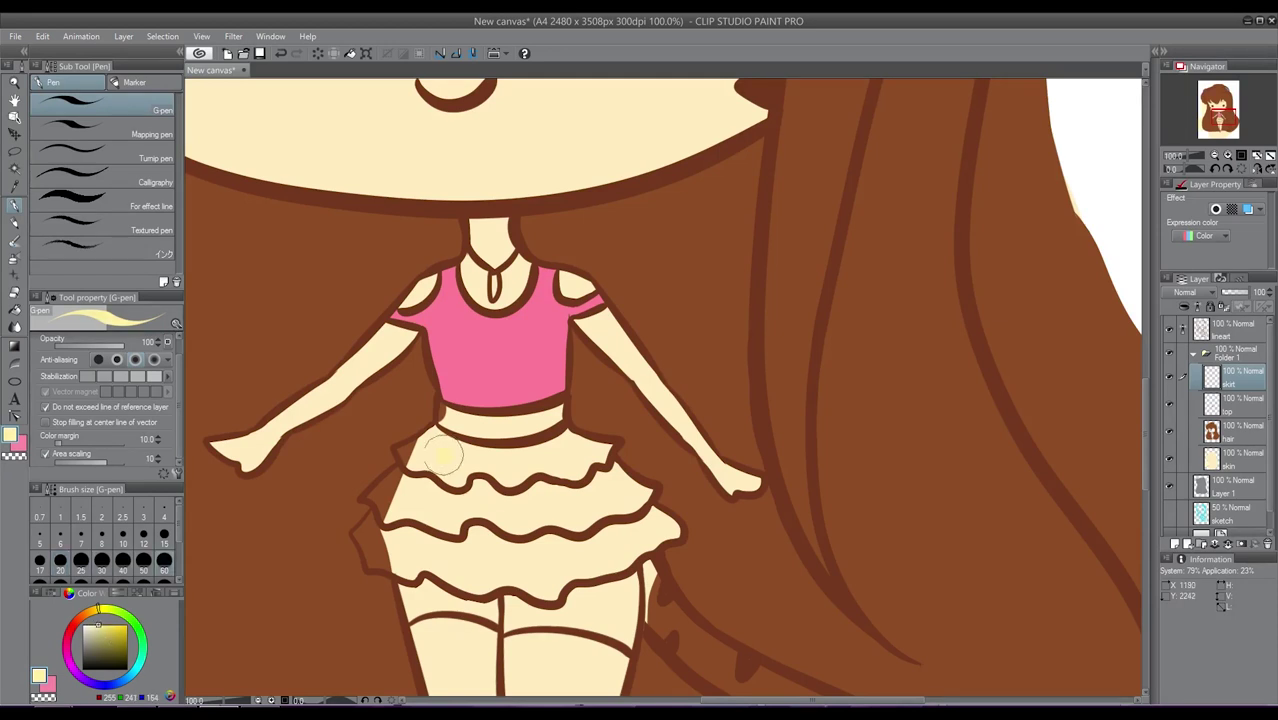
{"action": "mouse_move", "coordinate": [442, 446]}
{"action": "left_mouse_down"}
{"action": "mouse_move", "coordinate": [408, 447]}
{"action": "mouse_move", "coordinate": [444, 431]}
{"action": "mouse_move", "coordinate": [443, 455]}
{"action": "mouse_move", "coordinate": [547, 450]}
{"action": "mouse_move", "coordinate": [593, 468]}
{"action": "mouse_move", "coordinate": [603, 455]}
{"action": "mouse_move", "coordinate": [558, 438]}
{"action": "left_mouse_up"}
{"action": "mouse_move", "coordinate": [600, 515]}
{"action": "left_mouse_down"}
{"action": "mouse_move", "coordinate": [536, 547]}
{"action": "mouse_move", "coordinate": [516, 515]}
{"action": "mouse_move", "coordinate": [445, 505]}
{"action": "mouse_move", "coordinate": [419, 526]}
{"action": "mouse_move", "coordinate": [374, 499]}
{"action": "mouse_move", "coordinate": [412, 469]}
{"action": "mouse_move", "coordinate": [411, 489]}
{"action": "mouse_move", "coordinate": [439, 496]}
{"action": "mouse_move", "coordinate": [624, 507]}
{"action": "mouse_move", "coordinate": [604, 471]}
{"action": "mouse_move", "coordinate": [636, 496]}
{"action": "mouse_move", "coordinate": [644, 534]}
{"action": "mouse_move", "coordinate": [666, 531]}
{"action": "mouse_move", "coordinate": [641, 522]}
{"action": "mouse_move", "coordinate": [613, 556]}
{"action": "mouse_move", "coordinate": [639, 542]}
{"action": "mouse_move", "coordinate": [569, 572]}
{"action": "mouse_move", "coordinate": [579, 535]}
{"action": "mouse_move", "coordinate": [538, 566]}
{"action": "mouse_move", "coordinate": [552, 575]}
{"action": "mouse_move", "coordinate": [542, 584]}
{"action": "mouse_move", "coordinate": [509, 561]}
{"action": "mouse_move", "coordinate": [469, 581]}
{"action": "mouse_move", "coordinate": [483, 568]}
{"action": "mouse_move", "coordinate": [441, 549]}
{"action": "mouse_move", "coordinate": [465, 540]}
{"action": "mouse_move", "coordinate": [409, 537]}
{"action": "mouse_move", "coordinate": [407, 566]}
{"action": "mouse_move", "coordinate": [374, 558]}
{"action": "mouse_move", "coordinate": [362, 536]}
{"action": "mouse_move", "coordinate": [411, 549]}
{"action": "left_mouse_up"}
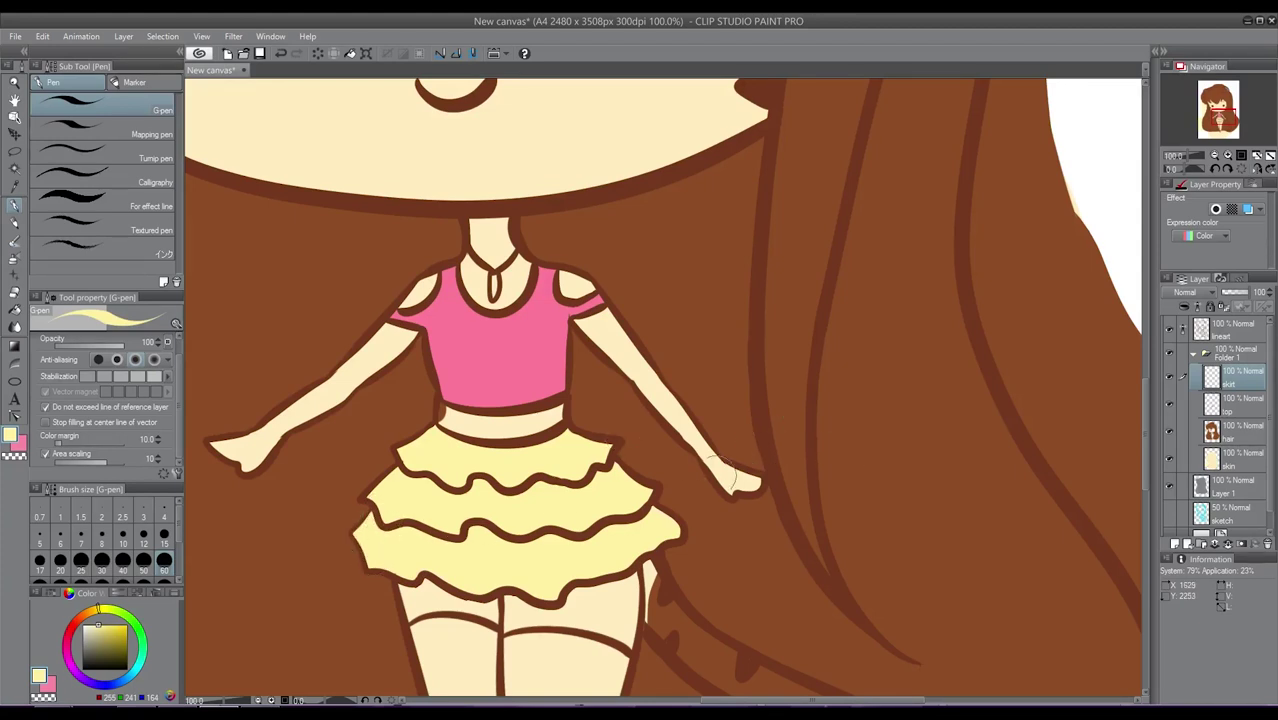
{"action": "mouse_move", "coordinate": [622, 512]}
{"action": "left_mouse_down"}
{"action": "mouse_move", "coordinate": [660, 560]}
{"action": "mouse_move", "coordinate": [658, 538]}
{"action": "left_mouse_up"}
{"action": "scroll", "coordinate": [643, 400], "scroll_direction": "down", "scroll_amount": 1}
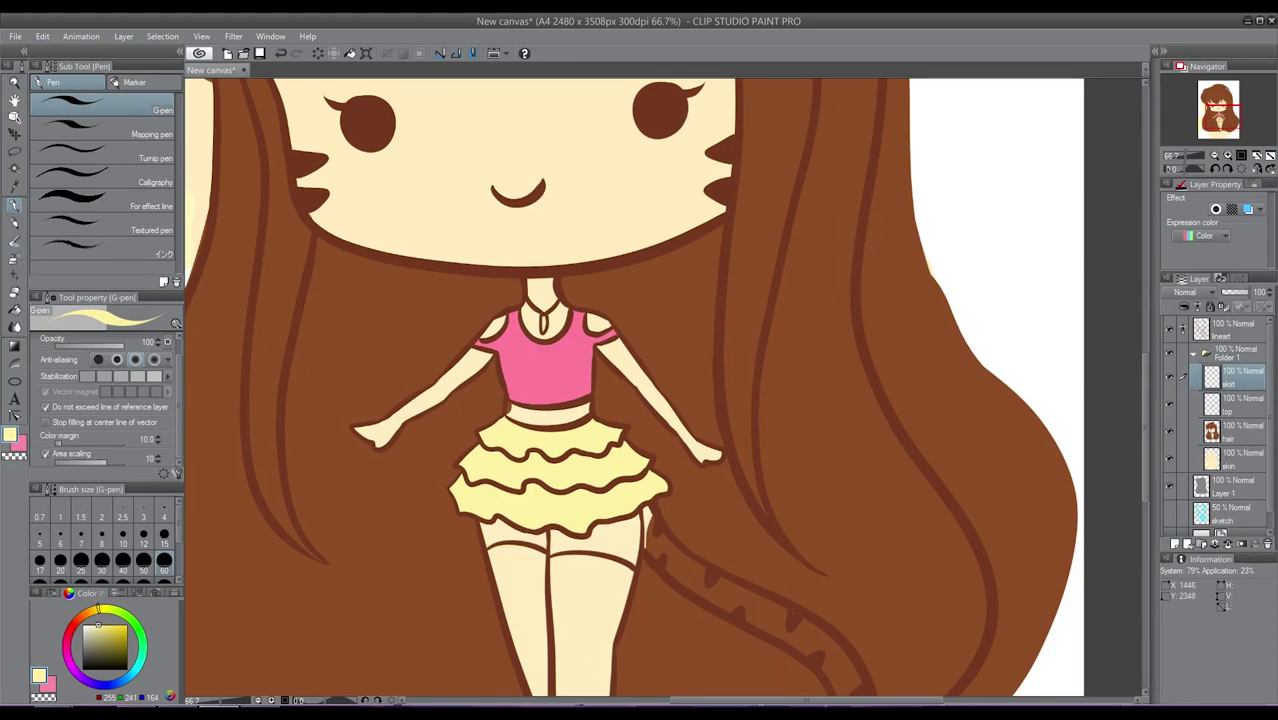
Choose reddish brown (RGB 167, 89, 57) and paint the waistband between the top and the skirt.
{"action": "left_click", "coordinate": [76, 617]}
{"action": "left_click_drag", "start_coordinate": [100, 626], "coordinate": [112, 642]}
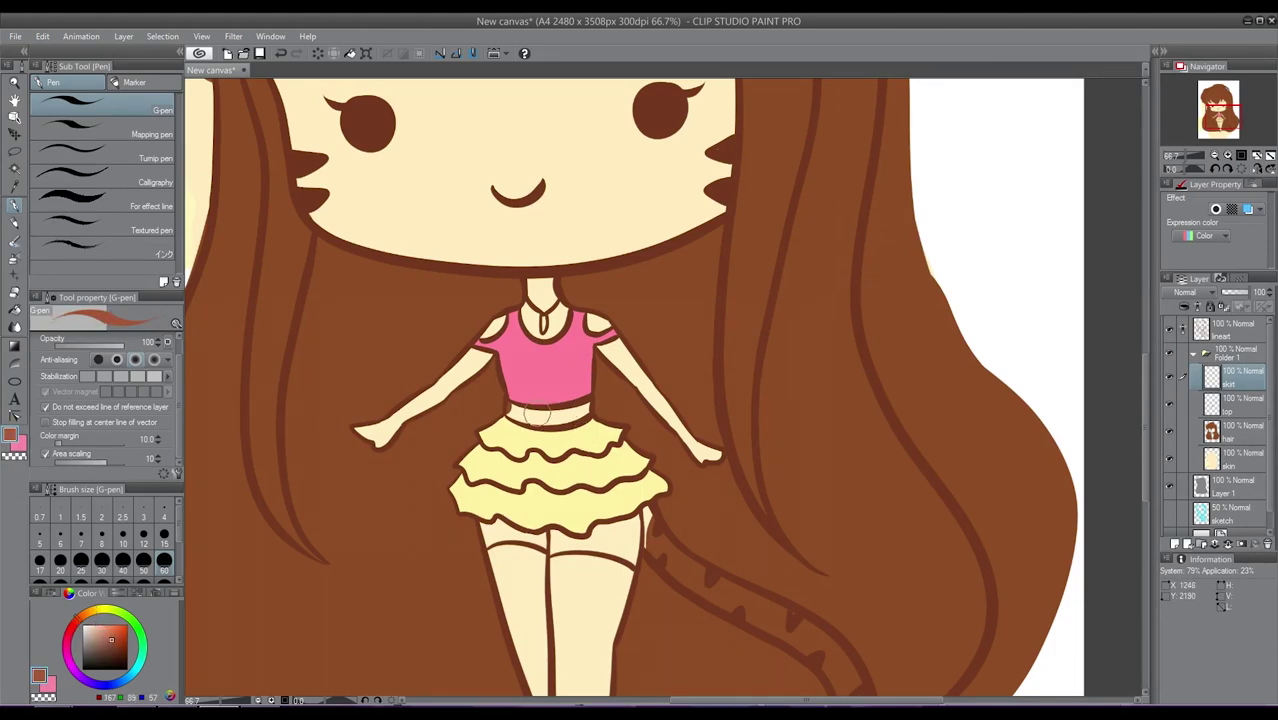
{"action": "mouse_move", "coordinate": [537, 412]}
{"action": "left_mouse_down"}
{"action": "mouse_move", "coordinate": [598, 406]}
{"action": "mouse_move", "coordinate": [517, 414]}
{"action": "mouse_move", "coordinate": [597, 404]}
{"action": "left_mouse_up"}
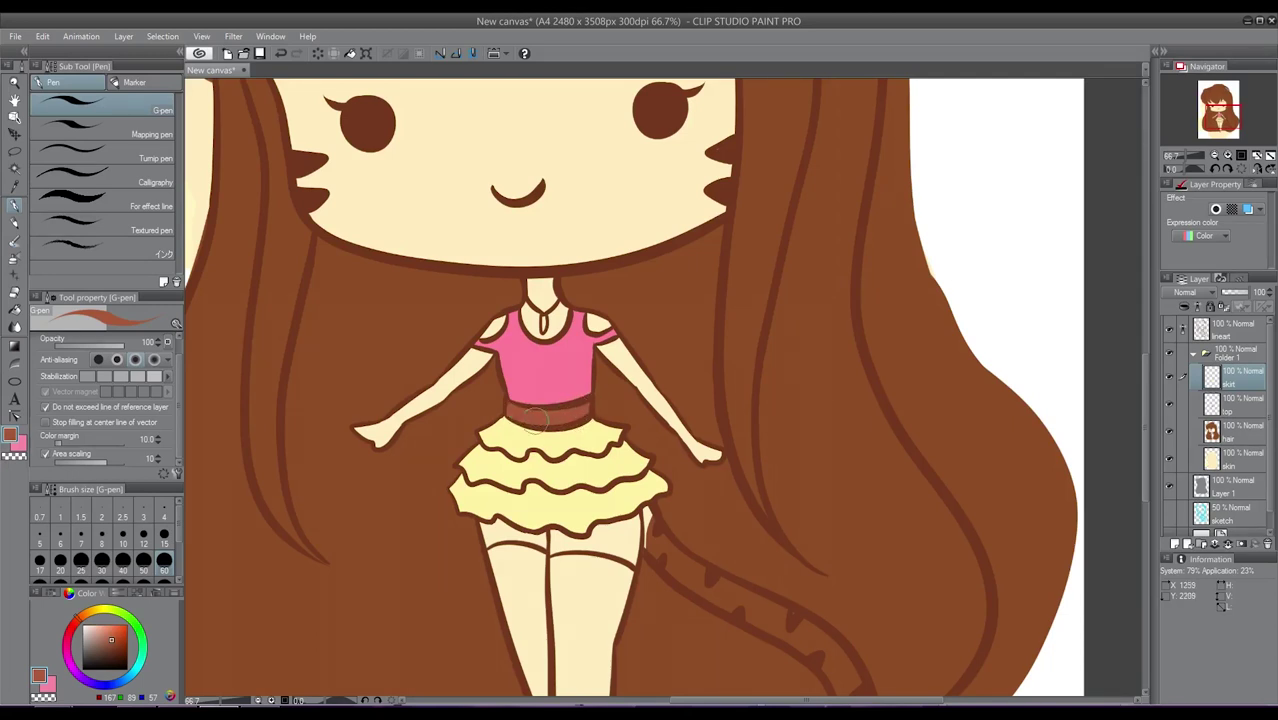
Add a raster layer named "tail + ears" above the skirt layer.
{"action": "left_click", "coordinate": [1175, 545]}
{"action": "double_click", "coordinate": [1238, 381]}
{"action": "type", "text": "tai"}
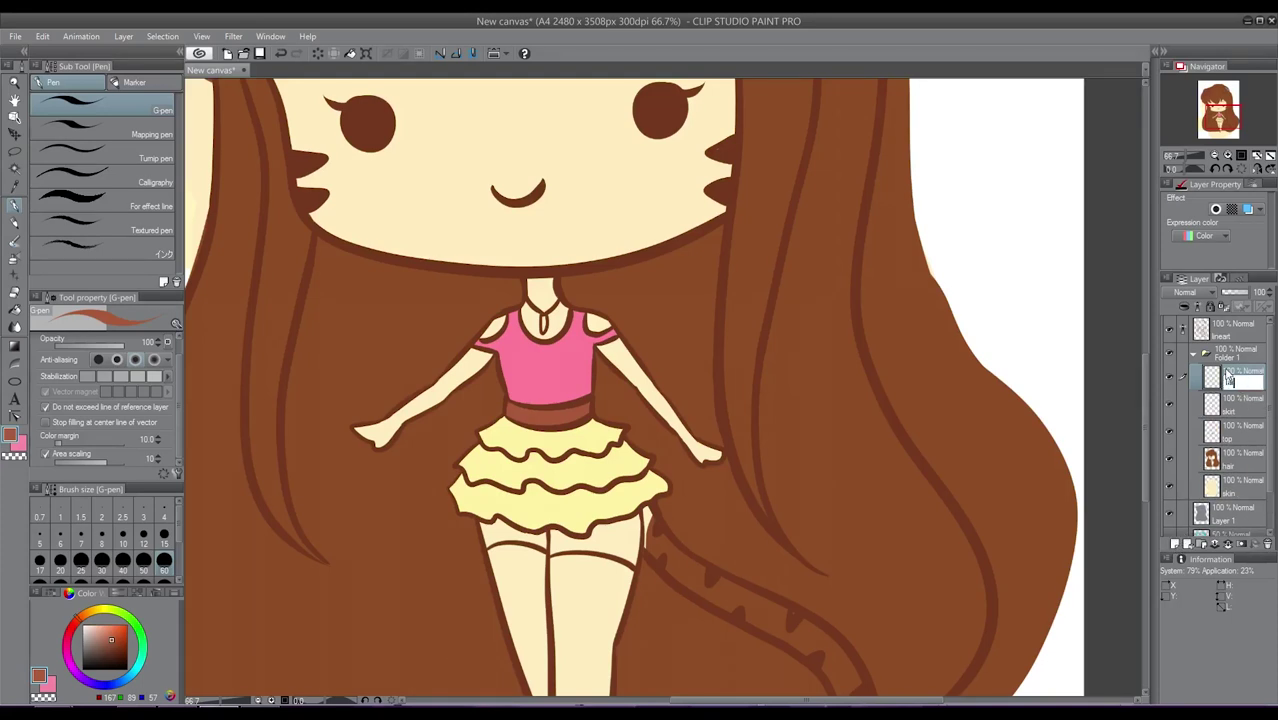
{"action": "type", "text": "l"}
{"action": "key", "text": "Return"}
{"action": "double_click", "coordinate": [1238, 382]}
{"action": "type", "text": "+ ears"}
{"action": "key", "text": "Return"}
Choose salmon orange (RGB 244, 140, 98) and paint the whole tail on the tail + ears layer.
{"action": "mouse_move", "coordinate": [63, 648]}
{"action": "left_mouse_down"}
{"action": "mouse_move", "coordinate": [80, 622]}
{"action": "mouse_move", "coordinate": [109, 630]}
{"action": "left_mouse_up"}
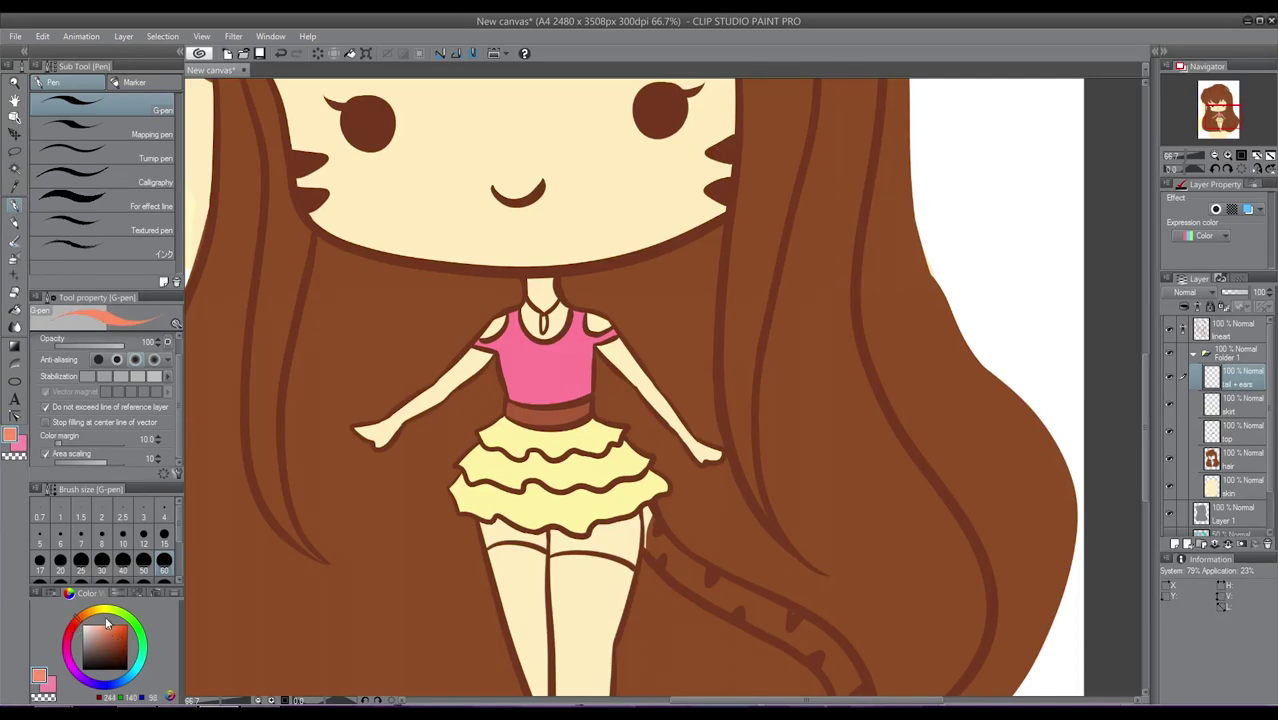
{"action": "left_click_drag", "start_coordinate": [767, 459], "coordinate": [680, 294]}
{"action": "mouse_move", "coordinate": [596, 402]}
{"action": "left_mouse_down"}
{"action": "mouse_move", "coordinate": [568, 383]}
{"action": "mouse_move", "coordinate": [563, 345]}
{"action": "mouse_move", "coordinate": [601, 404]}
{"action": "mouse_move", "coordinate": [642, 432]}
{"action": "mouse_move", "coordinate": [610, 419]}
{"action": "mouse_move", "coordinate": [733, 478]}
{"action": "mouse_move", "coordinate": [694, 465]}
{"action": "mouse_move", "coordinate": [730, 467]}
{"action": "mouse_move", "coordinate": [765, 540]}
{"action": "mouse_move", "coordinate": [752, 487]}
{"action": "mouse_move", "coordinate": [770, 564]}
{"action": "mouse_move", "coordinate": [775, 542]}
{"action": "mouse_move", "coordinate": [758, 564]}
{"action": "mouse_move", "coordinate": [754, 537]}
{"action": "mouse_move", "coordinate": [764, 573]}
{"action": "mouse_move", "coordinate": [746, 602]}
{"action": "mouse_move", "coordinate": [769, 572]}
{"action": "mouse_move", "coordinate": [692, 617]}
{"action": "mouse_move", "coordinate": [668, 603]}
{"action": "mouse_move", "coordinate": [738, 605]}
{"action": "mouse_move", "coordinate": [720, 615]}
{"action": "mouse_move", "coordinate": [757, 580]}
{"action": "mouse_move", "coordinate": [766, 527]}
{"action": "left_mouse_up"}
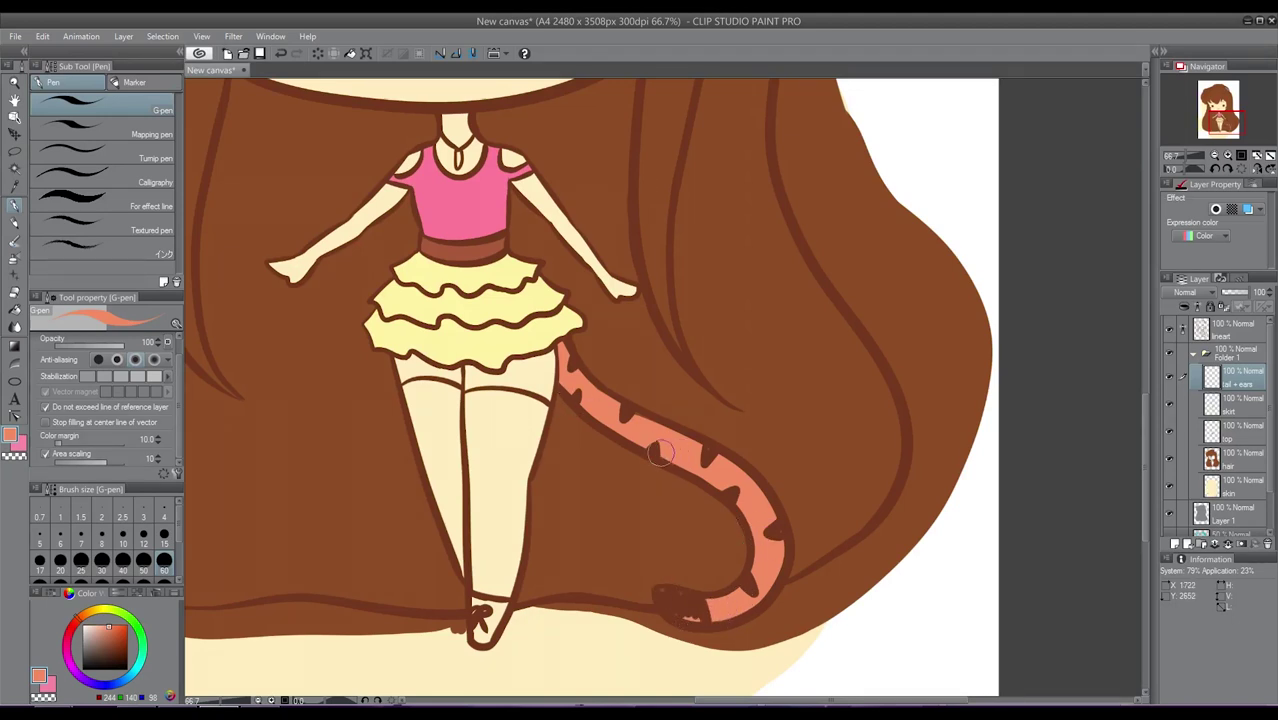
{"action": "left_click_drag", "start_coordinate": [703, 588], "coordinate": [669, 594]}
Paint the outer bands of both tiger ears in the same salmon orange.
{"action": "scroll", "coordinate": [810, 219], "scroll_direction": "up", "scroll_amount": 15}
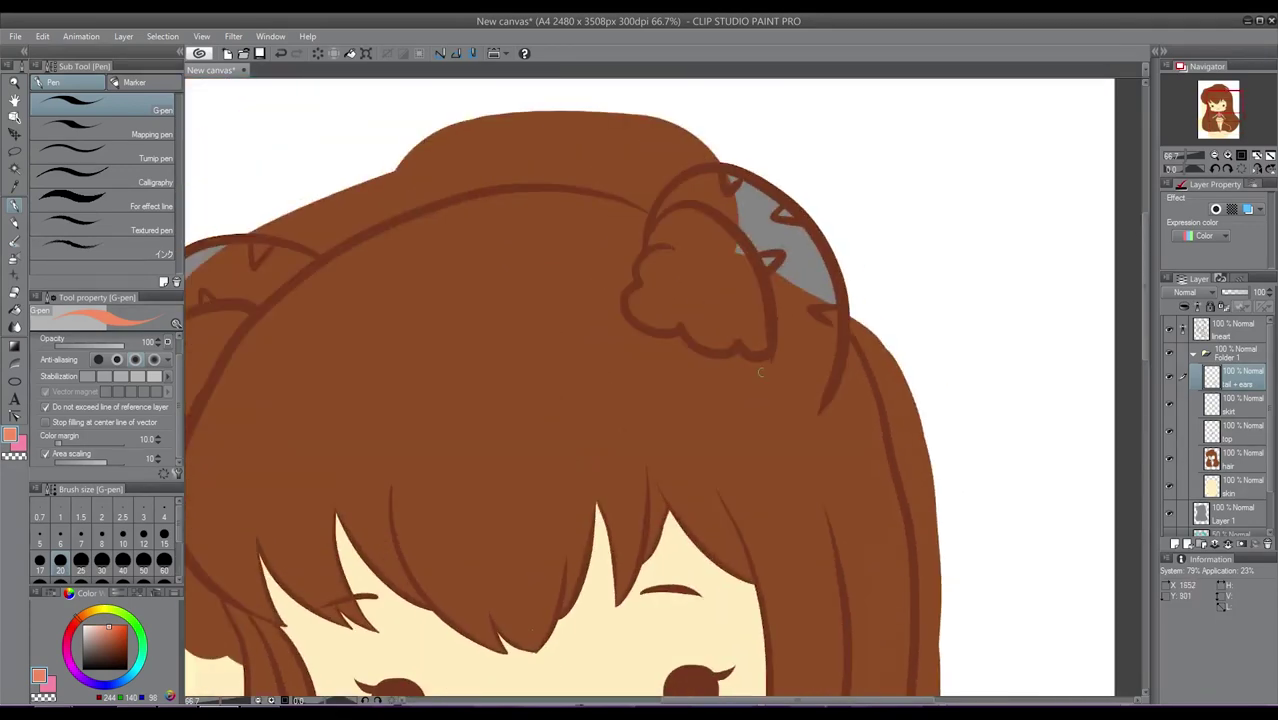
{"action": "mouse_move", "coordinate": [742, 198]}
{"action": "left_mouse_down"}
{"action": "mouse_move", "coordinate": [804, 272]}
{"action": "mouse_move", "coordinate": [807, 333]}
{"action": "mouse_move", "coordinate": [768, 232]}
{"action": "mouse_move", "coordinate": [730, 203]}
{"action": "mouse_move", "coordinate": [697, 193]}
{"action": "mouse_move", "coordinate": [657, 219]}
{"action": "mouse_move", "coordinate": [709, 180]}
{"action": "mouse_move", "coordinate": [695, 186]}
{"action": "mouse_move", "coordinate": [739, 188]}
{"action": "mouse_move", "coordinate": [765, 208]}
{"action": "mouse_move", "coordinate": [809, 285]}
{"action": "mouse_move", "coordinate": [811, 340]}
{"action": "mouse_move", "coordinate": [796, 345]}
{"action": "mouse_move", "coordinate": [789, 315]}
{"action": "mouse_move", "coordinate": [785, 345]}
{"action": "mouse_move", "coordinate": [818, 374]}
{"action": "mouse_move", "coordinate": [823, 348]}
{"action": "mouse_move", "coordinate": [816, 388]}
{"action": "mouse_move", "coordinate": [756, 334]}
{"action": "left_mouse_up"}
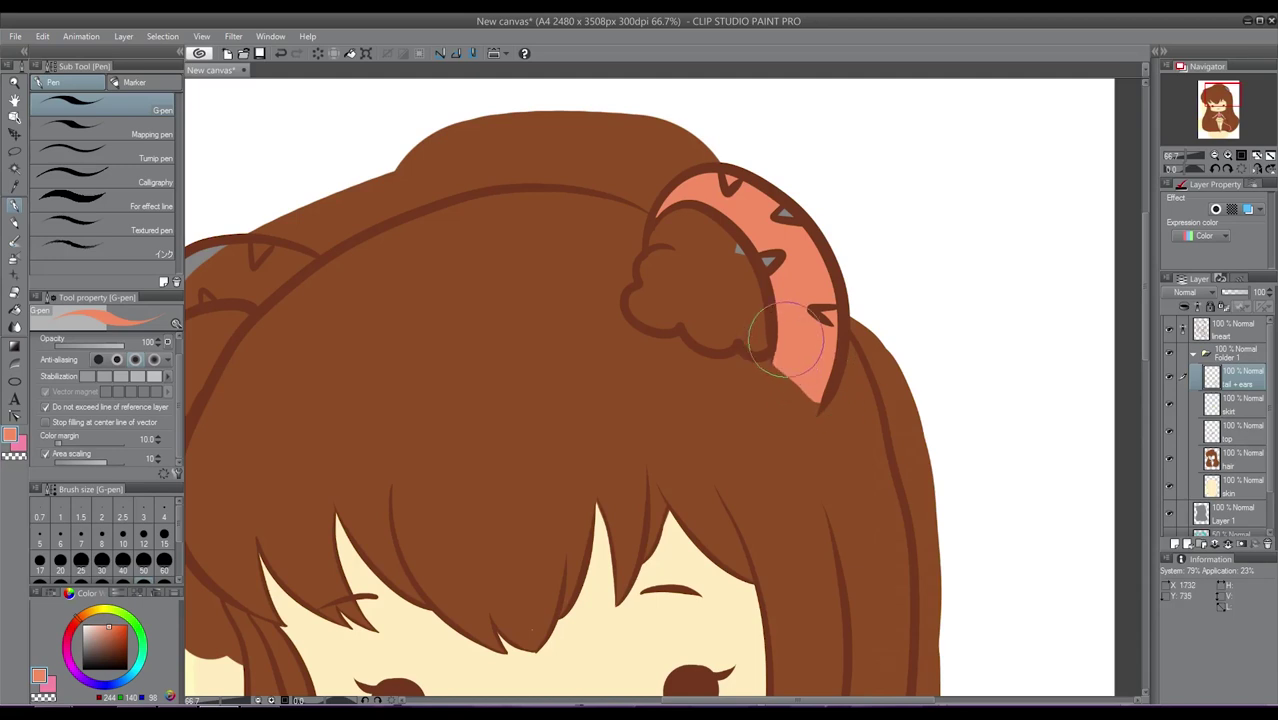
{"action": "left_click_drag", "start_coordinate": [468, 298], "coordinate": [605, 300]}
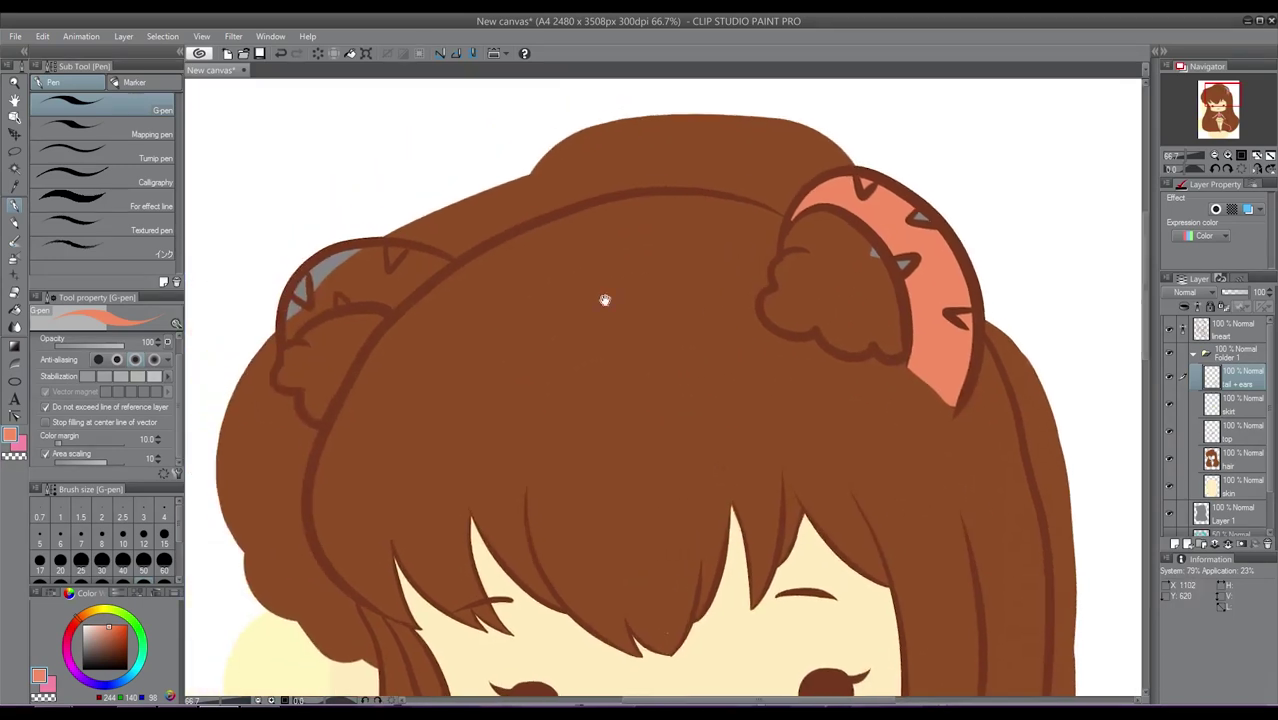
{"action": "mouse_move", "coordinate": [370, 258]}
{"action": "left_mouse_down"}
{"action": "mouse_move", "coordinate": [298, 297]}
{"action": "mouse_move", "coordinate": [285, 331]}
{"action": "mouse_move", "coordinate": [314, 300]}
{"action": "mouse_move", "coordinate": [366, 280]}
{"action": "mouse_move", "coordinate": [380, 290]}
{"action": "mouse_move", "coordinate": [361, 295]}
{"action": "mouse_move", "coordinate": [391, 298]}
{"action": "mouse_move", "coordinate": [403, 262]}
{"action": "left_mouse_up"}
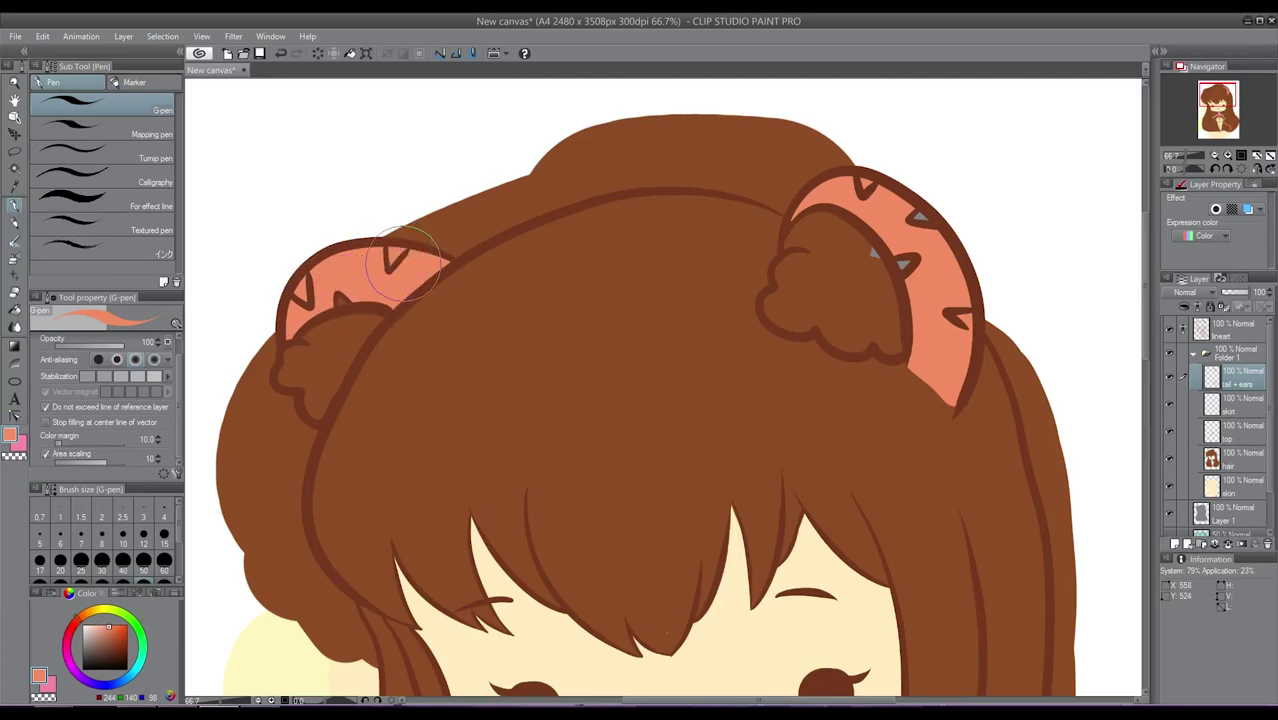
Turn off the reference-line limit and fill the ear stripes on the lineart layer with the sampled dark brown outline color, using a smaller pen.
{"action": "left_click", "coordinate": [45, 407]}
{"action": "left_click", "coordinate": [1254, 332]}
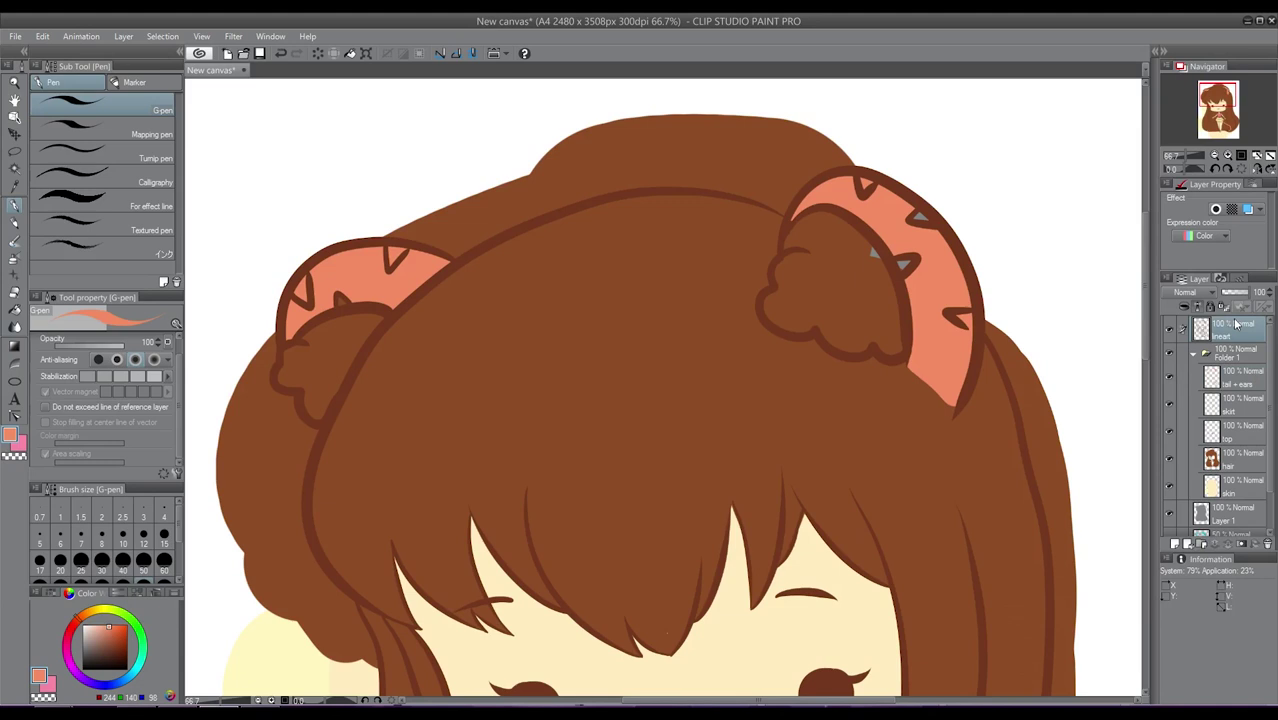
{"action": "left_click", "coordinate": [878, 249], "text": "alt"}
{"action": "key", "text": "bracketleft"}
{"action": "key", "text": "bracketleft"}
{"action": "key", "text": "bracketleft"}
{"action": "key", "text": "bracketleft"}
{"action": "key", "text": "bracketleft"}
{"action": "key", "text": "bracketleft"}
{"action": "key", "text": "bracketleft"}
{"action": "key", "text": "bracketleft"}
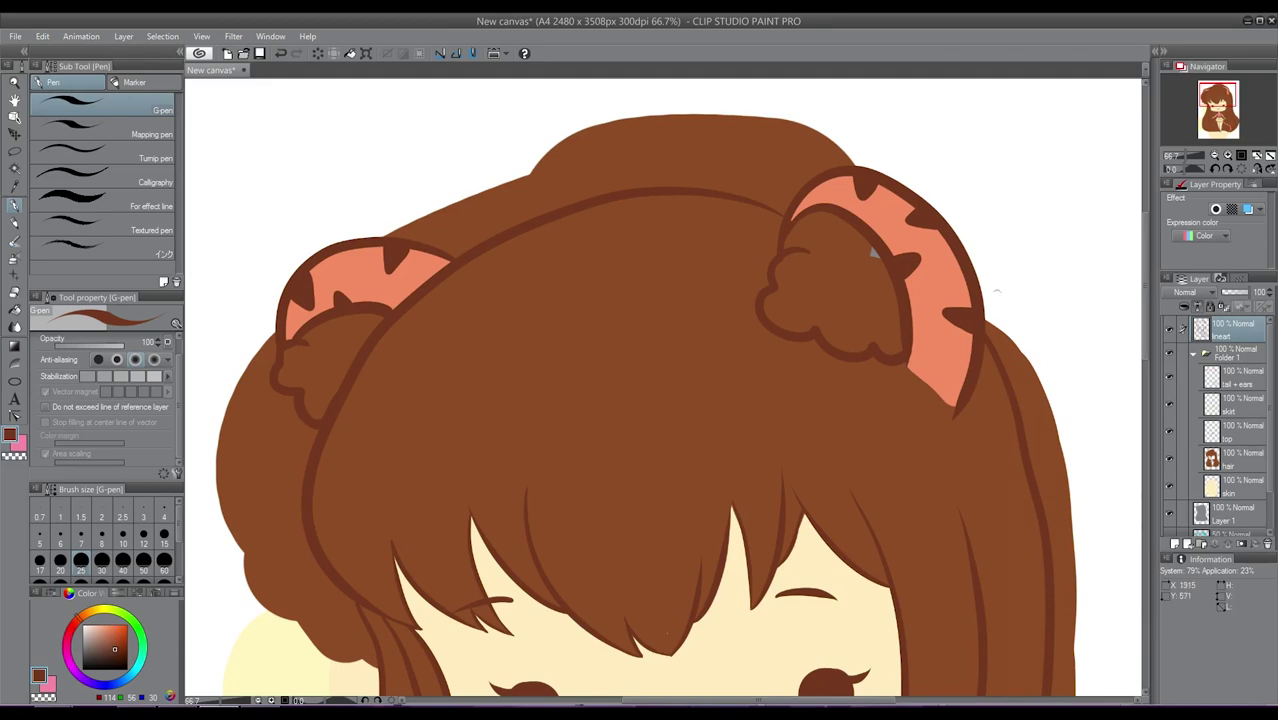
Choose pale pink, re-enable the reference-line limit and paint the inner fur of both ears on the tail + ears layer.
{"action": "left_click", "coordinate": [1236, 383]}
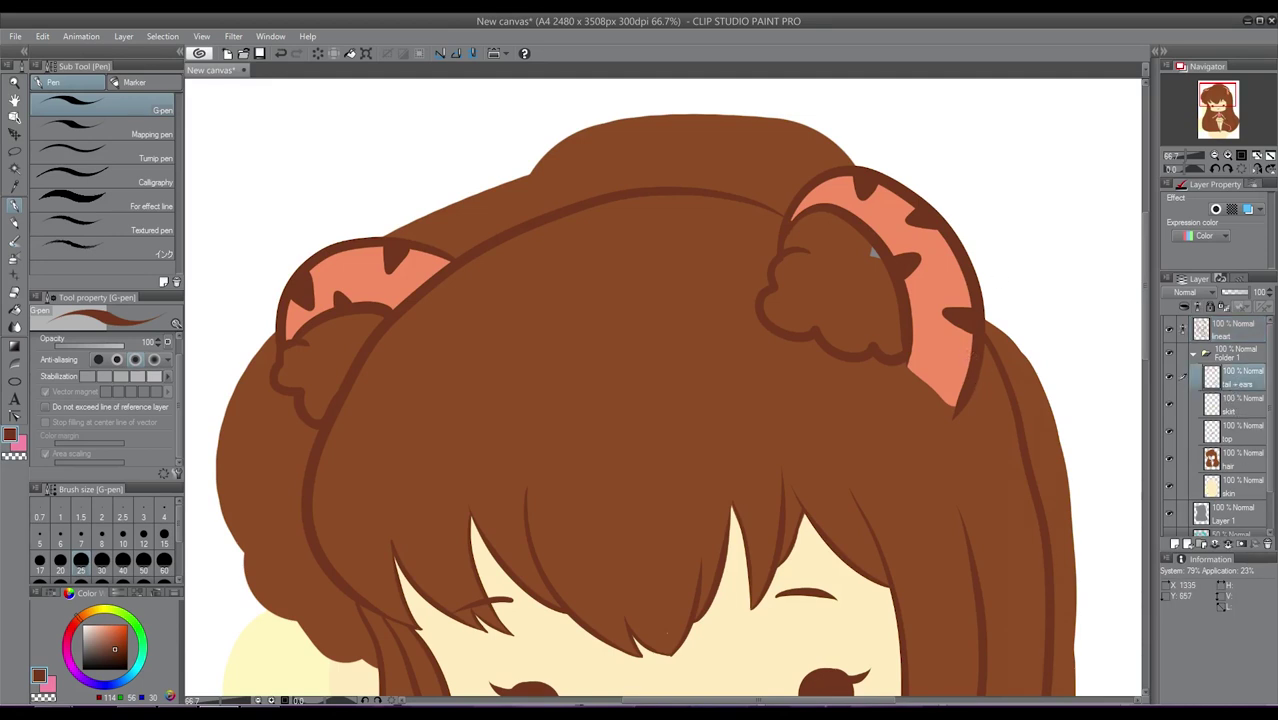
{"action": "mouse_move", "coordinate": [82, 630]}
{"action": "left_mouse_down"}
{"action": "mouse_move", "coordinate": [68, 643]}
{"action": "mouse_move", "coordinate": [78, 621]}
{"action": "left_mouse_up"}
{"action": "left_click", "coordinate": [92, 627]}
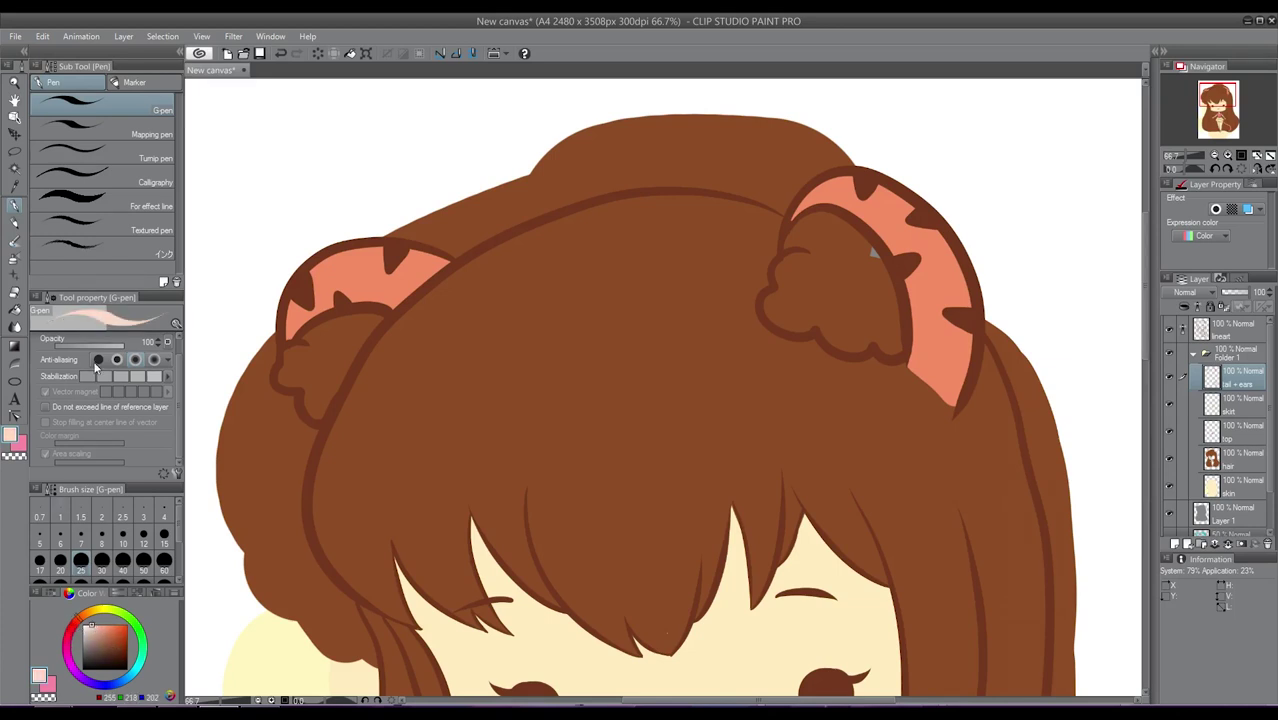
{"action": "left_click", "coordinate": [45, 407]}
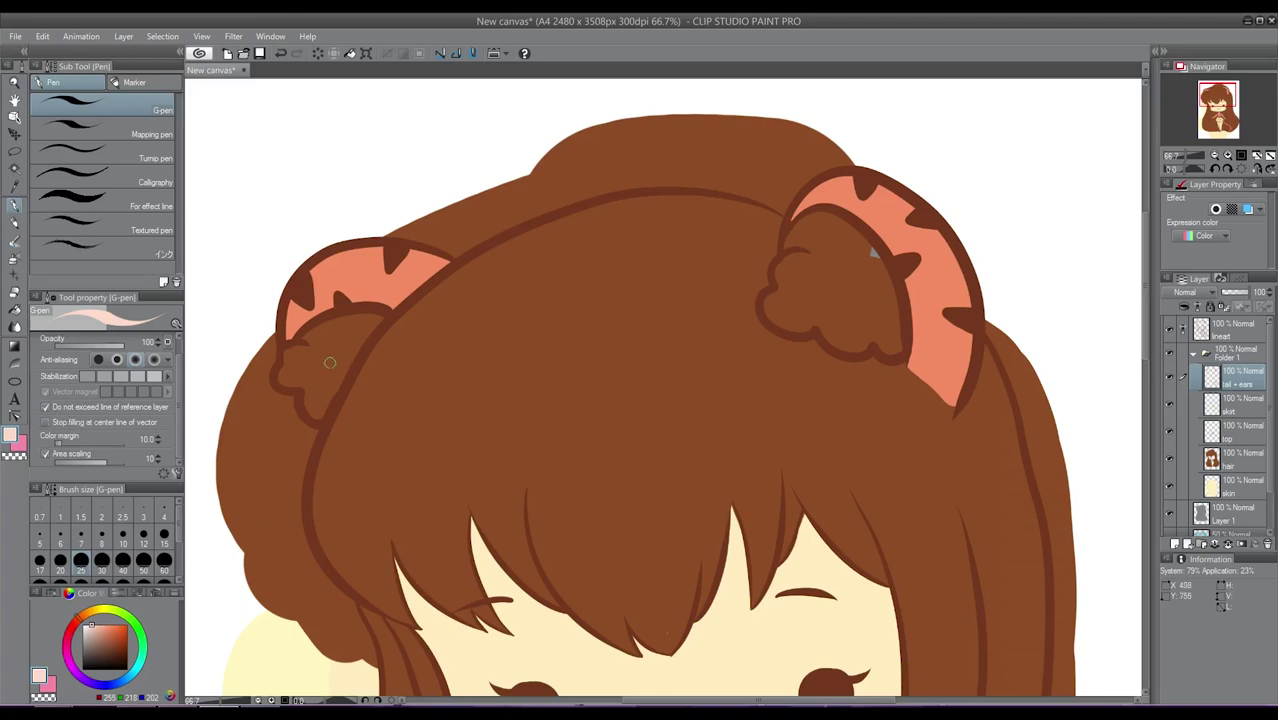
{"action": "mouse_move", "coordinate": [322, 363]}
{"action": "left_mouse_down"}
{"action": "mouse_move", "coordinate": [285, 380]}
{"action": "mouse_move", "coordinate": [289, 351]}
{"action": "mouse_move", "coordinate": [327, 334]}
{"action": "mouse_move", "coordinate": [304, 337]}
{"action": "mouse_move", "coordinate": [376, 318]}
{"action": "mouse_move", "coordinate": [334, 367]}
{"action": "mouse_move", "coordinate": [328, 357]}
{"action": "mouse_move", "coordinate": [358, 335]}
{"action": "mouse_move", "coordinate": [312, 400]}
{"action": "left_mouse_up"}
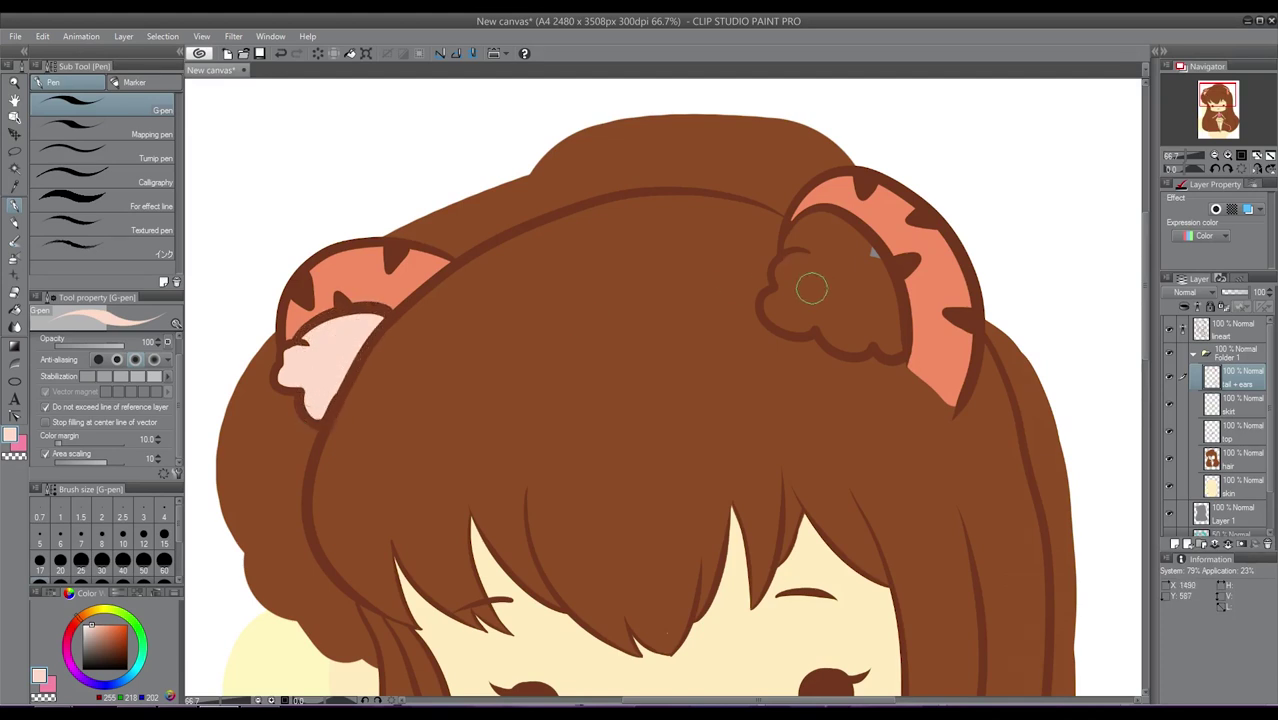
{"action": "mouse_move", "coordinate": [811, 289]}
{"action": "left_mouse_down"}
{"action": "mouse_move", "coordinate": [769, 303]}
{"action": "mouse_move", "coordinate": [790, 292]}
{"action": "mouse_move", "coordinate": [778, 309]}
{"action": "mouse_move", "coordinate": [825, 307]}
{"action": "mouse_move", "coordinate": [792, 318]}
{"action": "mouse_move", "coordinate": [788, 279]}
{"action": "mouse_move", "coordinate": [808, 260]}
{"action": "mouse_move", "coordinate": [797, 270]}
{"action": "mouse_move", "coordinate": [796, 240]}
{"action": "mouse_move", "coordinate": [793, 252]}
{"action": "mouse_move", "coordinate": [822, 221]}
{"action": "mouse_move", "coordinate": [861, 251]}
{"action": "mouse_move", "coordinate": [840, 278]}
{"action": "mouse_move", "coordinate": [850, 295]}
{"action": "mouse_move", "coordinate": [865, 305]}
{"action": "mouse_move", "coordinate": [876, 275]}
{"action": "mouse_move", "coordinate": [887, 345]}
{"action": "mouse_move", "coordinate": [886, 318]}
{"action": "mouse_move", "coordinate": [826, 320]}
{"action": "mouse_move", "coordinate": [841, 333]}
{"action": "mouse_move", "coordinate": [881, 328]}
{"action": "mouse_move", "coordinate": [846, 313]}
{"action": "left_mouse_up"}
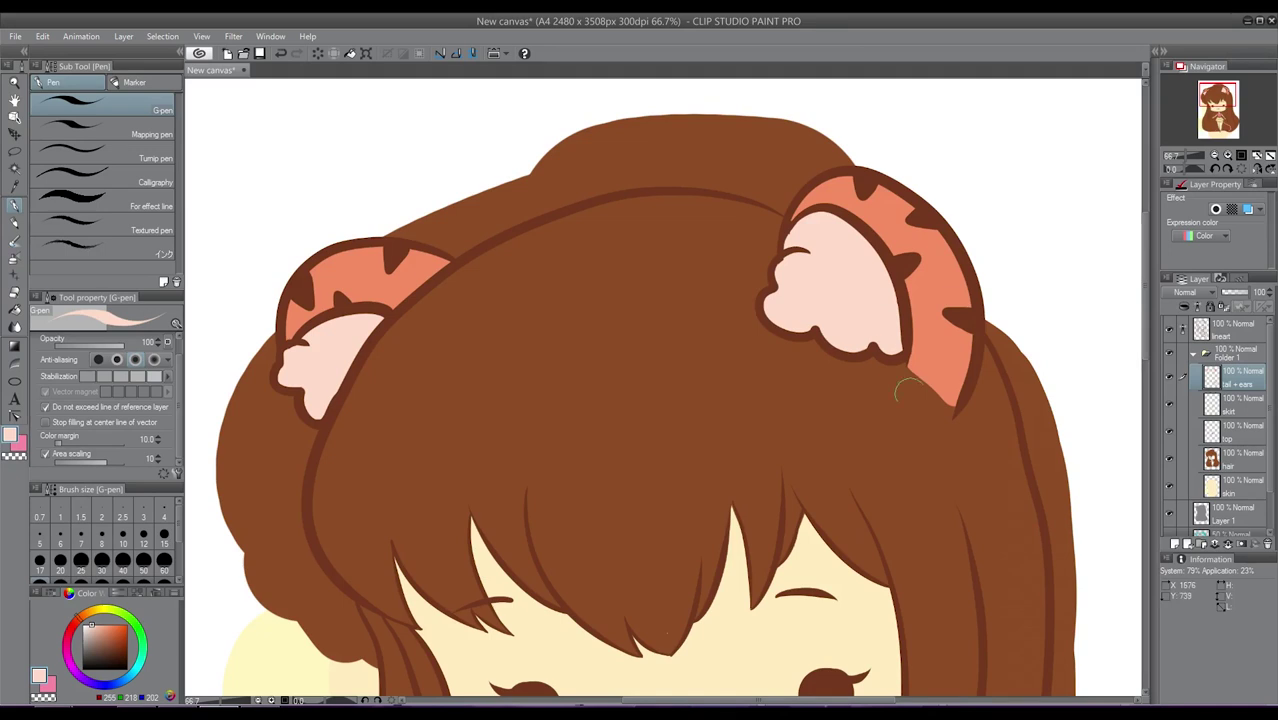
Add a raster layer named "socks" above the tail + ears layer.
{"action": "scroll", "coordinate": [850, 414], "scroll_direction": "down", "scroll_amount": 1}
{"action": "scroll", "coordinate": [851, 410], "scroll_direction": "down", "scroll_amount": 2}
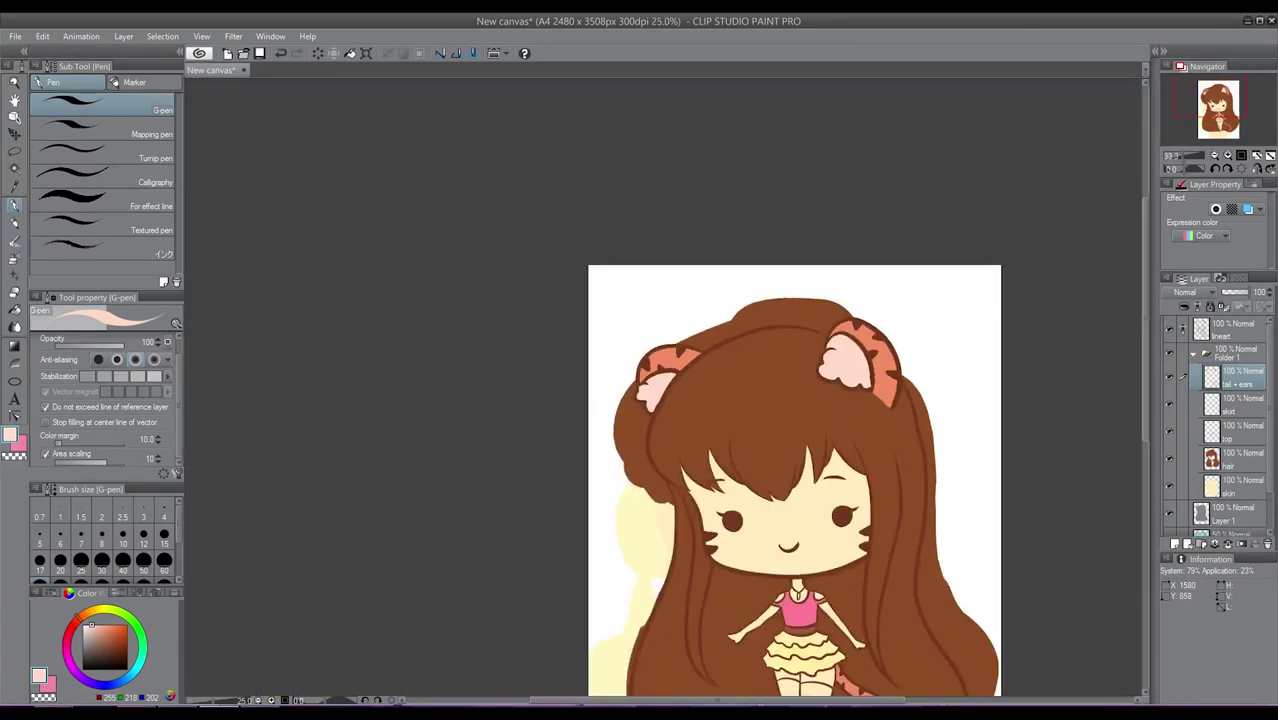
{"action": "left_click_drag", "start_coordinate": [1087, 494], "coordinate": [952, 359]}
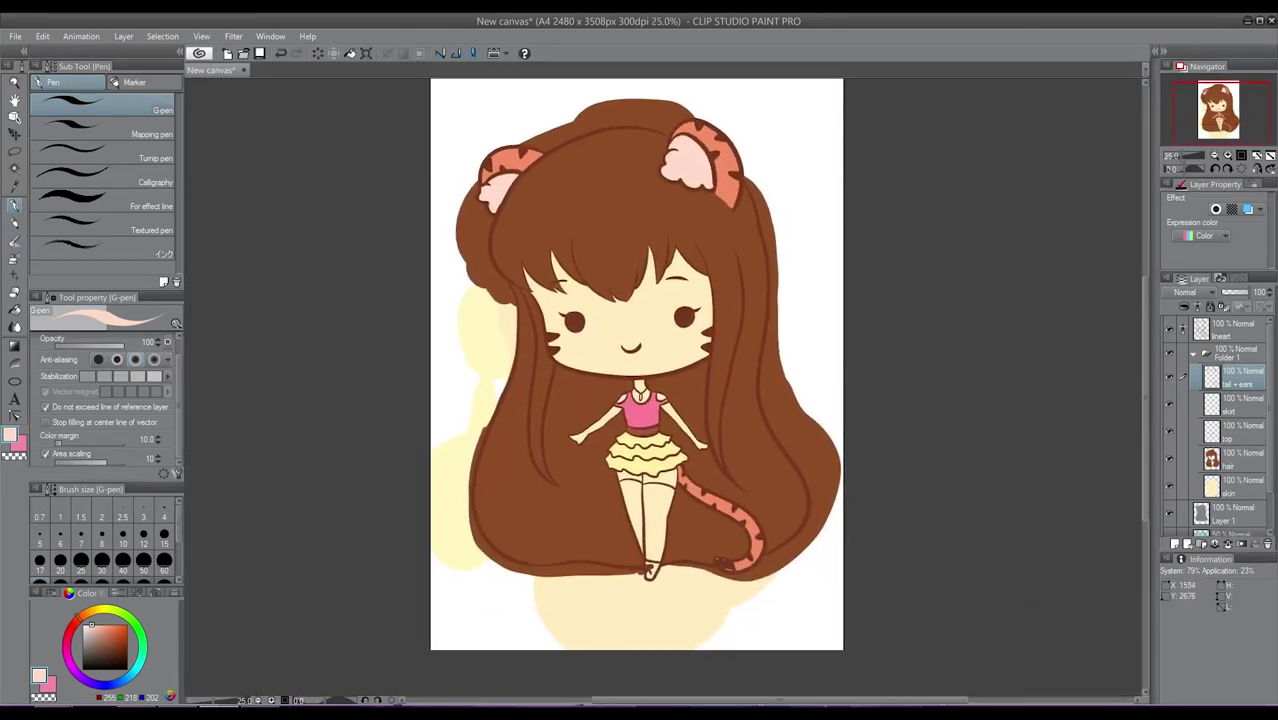
{"action": "left_click", "coordinate": [1175, 544]}
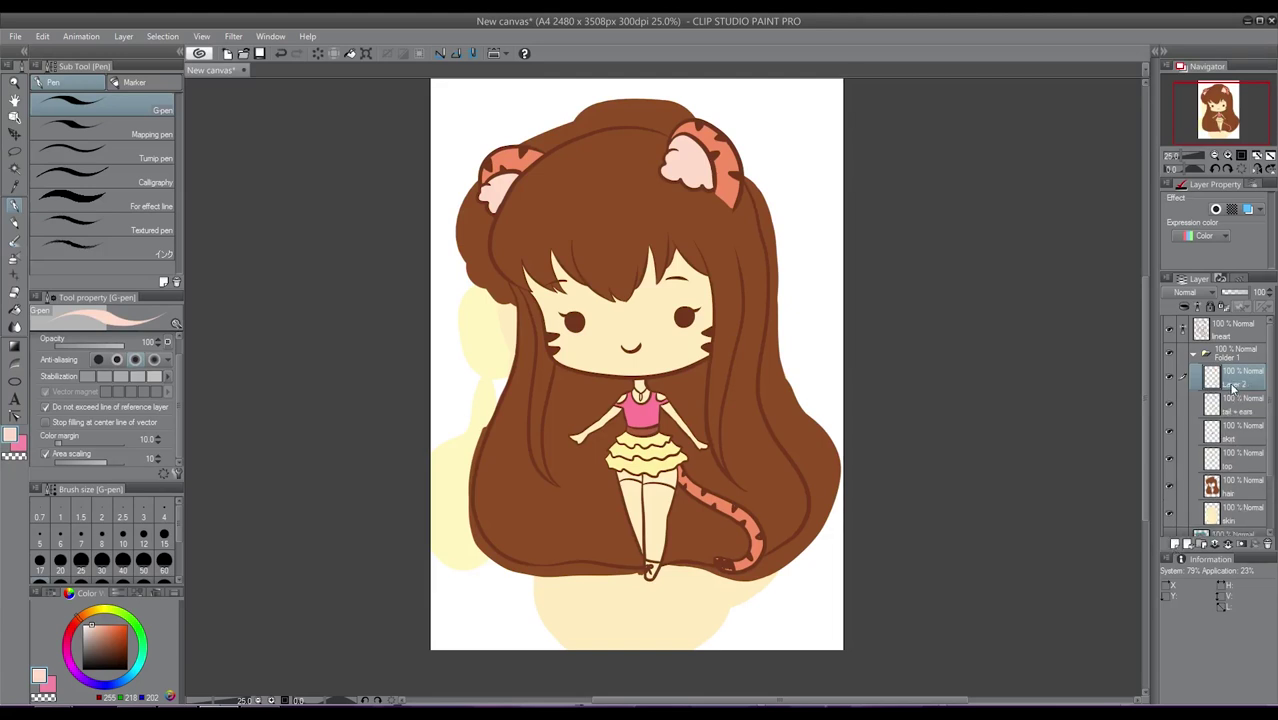
{"action": "double_click", "coordinate": [1236, 382]}
{"action": "key", "text": "Return"}
Switch to a violet hue and try out two shades of it on the front leg's sock.
{"action": "left_click_drag", "start_coordinate": [72, 660], "coordinate": [82, 680]}
{"action": "left_click_drag", "start_coordinate": [105, 637], "coordinate": [100, 626]}
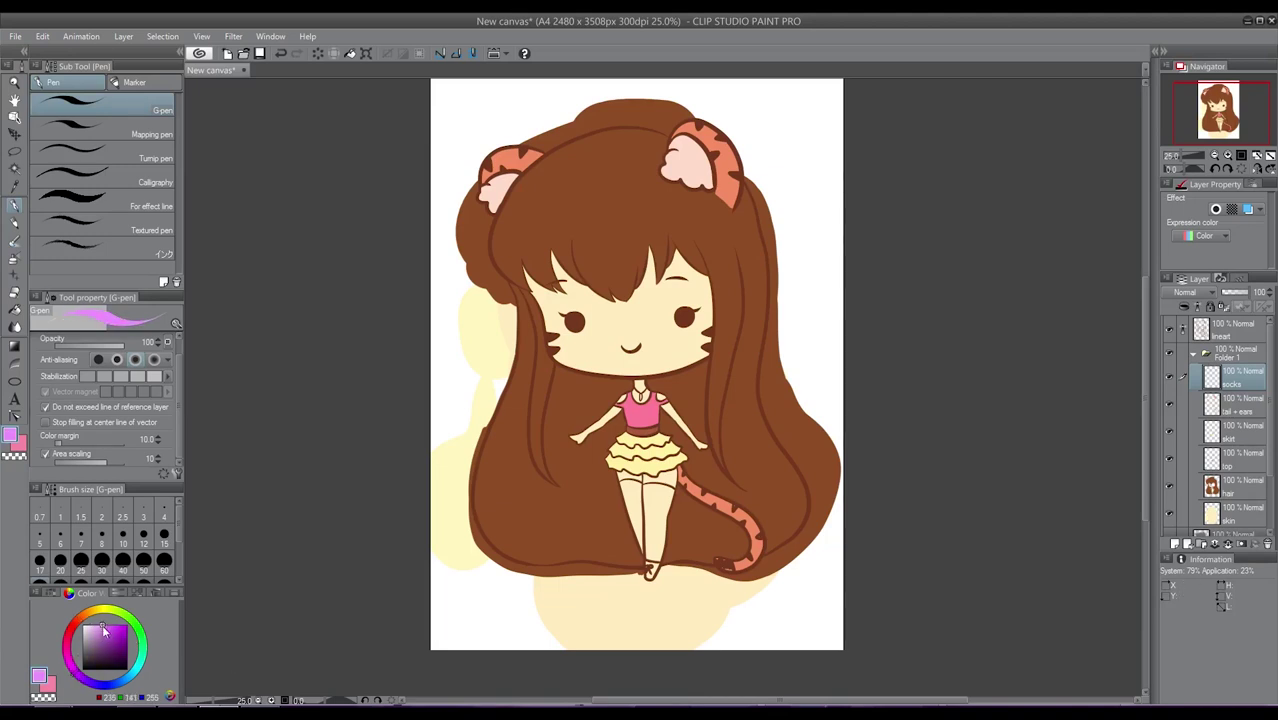
{"action": "key", "text": "ctrl+plus"}
{"action": "key", "text": "ctrl+plus"}
{"action": "key", "text": "ctrl+plus"}
{"action": "left_click_drag", "start_coordinate": [876, 447], "coordinate": [870, 245]}
{"action": "left_click_drag", "start_coordinate": [820, 429], "coordinate": [819, 274]}
{"action": "mouse_move", "coordinate": [643, 355]}
{"action": "left_mouse_down"}
{"action": "mouse_move", "coordinate": [632, 430]}
{"action": "mouse_move", "coordinate": [622, 400]}
{"action": "left_mouse_up"}
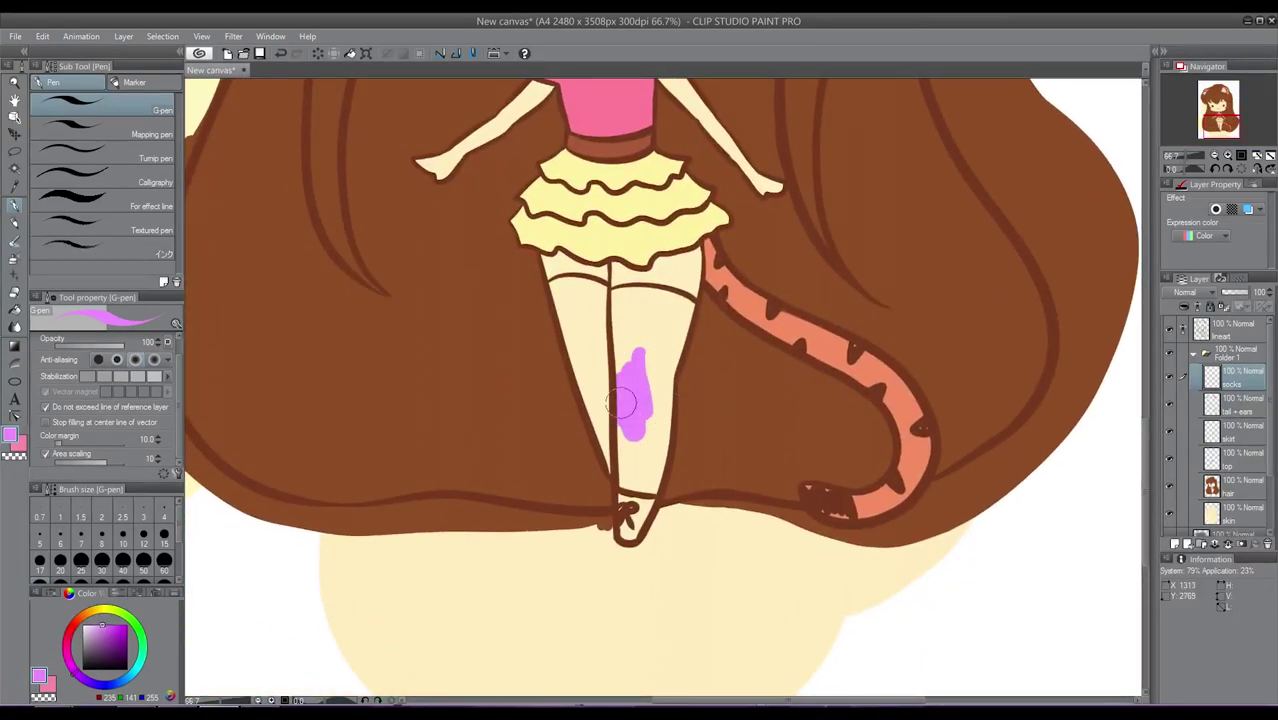
{"action": "left_click_drag", "start_coordinate": [100, 632], "coordinate": [96, 628]}
{"action": "mouse_move", "coordinate": [640, 356]}
{"action": "left_mouse_down"}
{"action": "mouse_move", "coordinate": [636, 418]}
{"action": "mouse_move", "coordinate": [628, 393]}
{"action": "mouse_move", "coordinate": [657, 364]}
{"action": "mouse_move", "coordinate": [658, 334]}
{"action": "mouse_move", "coordinate": [631, 327]}
{"action": "mouse_move", "coordinate": [621, 370]}
{"action": "mouse_move", "coordinate": [628, 292]}
{"action": "left_mouse_up"}
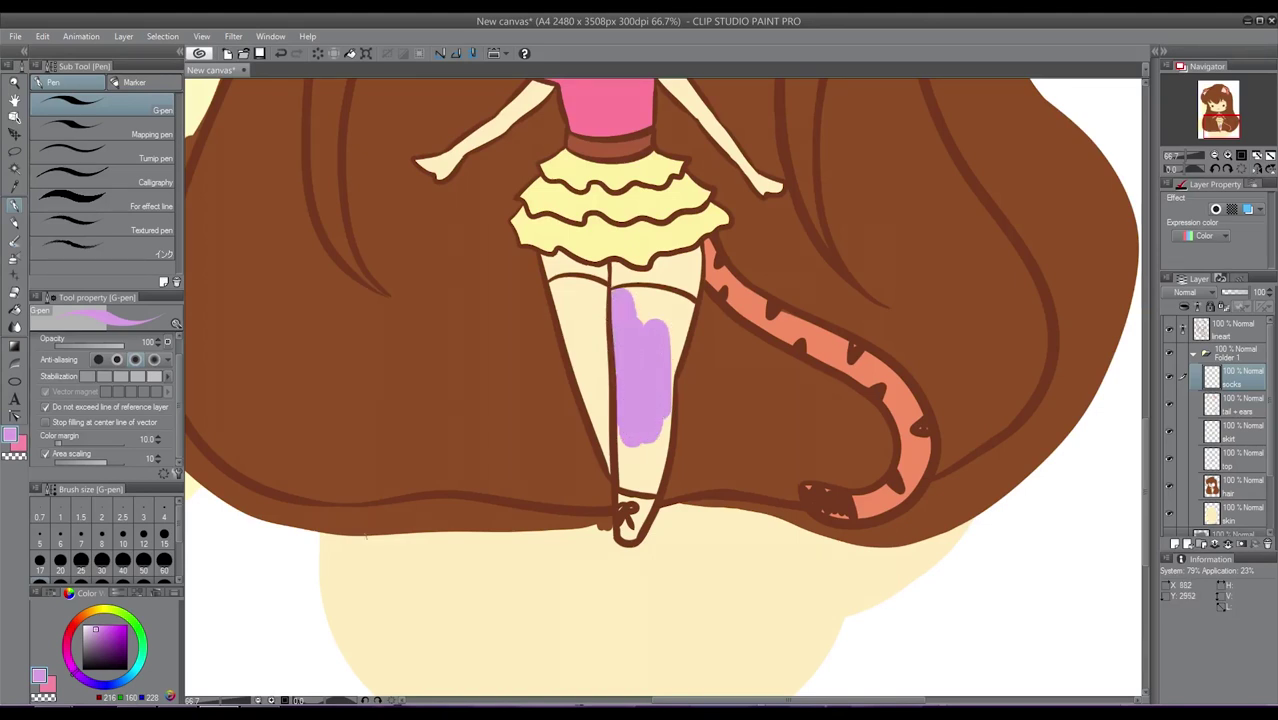
Lighten the color to pale lilac (RGB 241, 191, 251) and paint both thigh-high socks completely.
{"action": "left_click", "coordinate": [95, 631]}
{"action": "mouse_move", "coordinate": [676, 355]}
{"action": "left_mouse_down"}
{"action": "mouse_move", "coordinate": [639, 413]}
{"action": "mouse_move", "coordinate": [631, 395]}
{"action": "mouse_move", "coordinate": [623, 477]}
{"action": "mouse_move", "coordinate": [626, 428]}
{"action": "mouse_move", "coordinate": [641, 487]}
{"action": "mouse_move", "coordinate": [660, 421]}
{"action": "mouse_move", "coordinate": [657, 456]}
{"action": "mouse_move", "coordinate": [648, 379]}
{"action": "mouse_move", "coordinate": [670, 338]}
{"action": "mouse_move", "coordinate": [661, 403]}
{"action": "mouse_move", "coordinate": [684, 307]}
{"action": "mouse_move", "coordinate": [652, 346]}
{"action": "mouse_move", "coordinate": [639, 322]}
{"action": "mouse_move", "coordinate": [618, 334]}
{"action": "mouse_move", "coordinate": [625, 293]}
{"action": "mouse_move", "coordinate": [672, 306]}
{"action": "left_mouse_up"}
{"action": "mouse_move", "coordinate": [590, 315]}
{"action": "left_mouse_down"}
{"action": "mouse_move", "coordinate": [588, 335]}
{"action": "mouse_move", "coordinate": [610, 357]}
{"action": "mouse_move", "coordinate": [595, 385]}
{"action": "mouse_move", "coordinate": [608, 420]}
{"action": "left_mouse_up"}
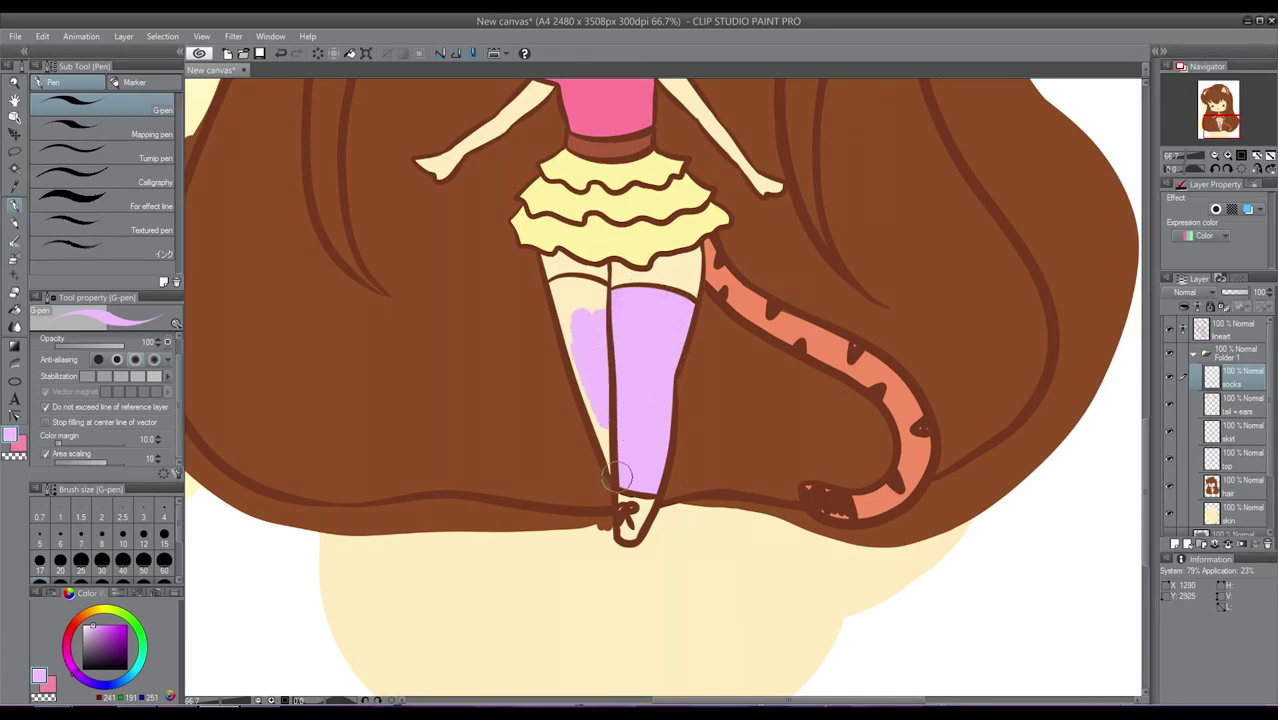
{"action": "mouse_move", "coordinate": [617, 477]}
{"action": "left_mouse_down"}
{"action": "mouse_move", "coordinate": [572, 310]}
{"action": "mouse_move", "coordinate": [592, 300]}
{"action": "mouse_move", "coordinate": [566, 336]}
{"action": "mouse_move", "coordinate": [558, 290]}
{"action": "mouse_move", "coordinate": [592, 295]}
{"action": "mouse_move", "coordinate": [569, 288]}
{"action": "mouse_move", "coordinate": [580, 280]}
{"action": "left_mouse_up"}
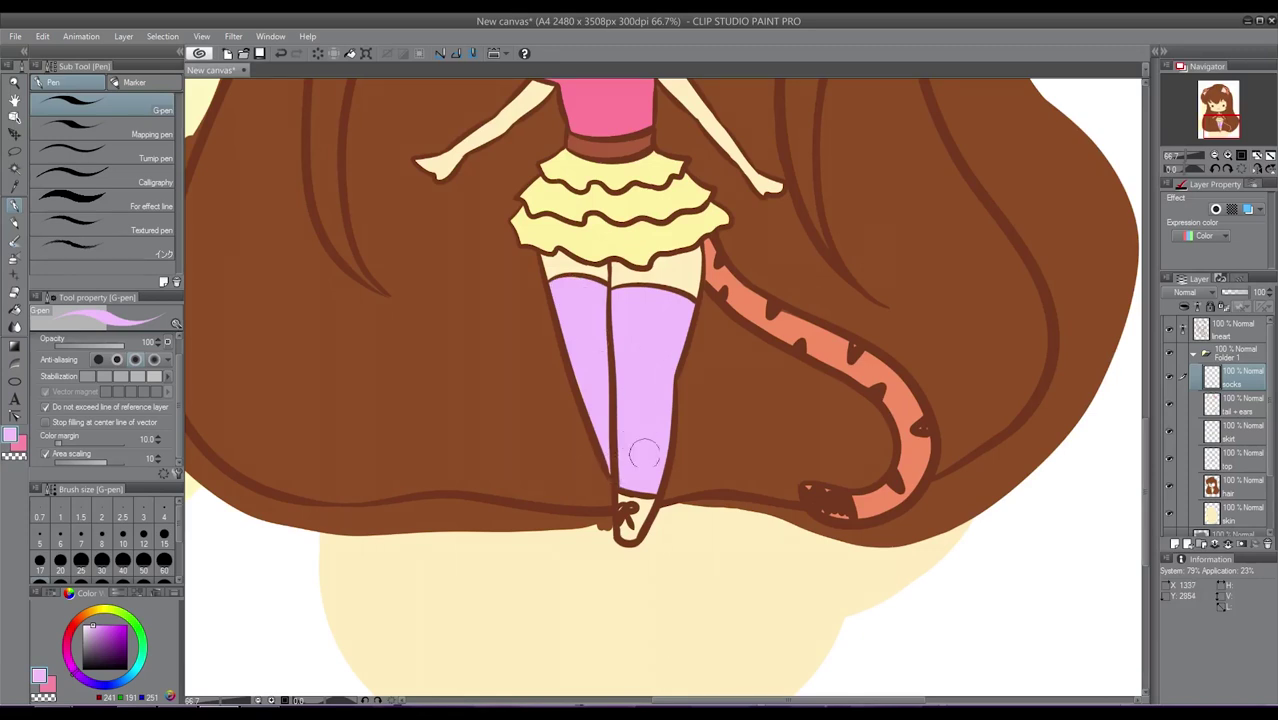
Add a raster layer named "boots" above the socks layer and paint the shoe in the pink sampled from the top.
{"action": "left_click", "coordinate": [597, 110], "text": "alt"}
{"action": "left_click", "coordinate": [1178, 544]}
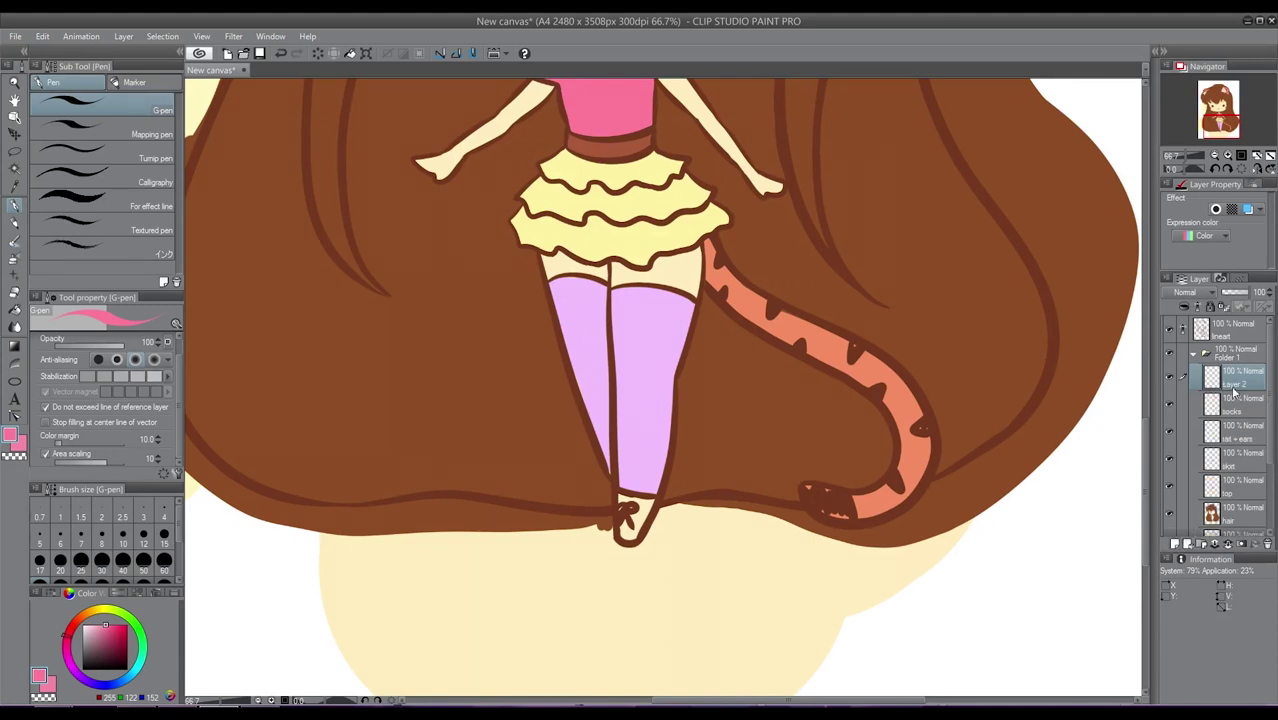
{"action": "double_click", "coordinate": [1220, 380]}
{"action": "type", "text": "boots"}
{"action": "key", "text": "Return"}
{"action": "mouse_move", "coordinate": [634, 530]}
{"action": "left_mouse_down"}
{"action": "mouse_move", "coordinate": [623, 511]}
{"action": "mouse_move", "coordinate": [640, 517]}
{"action": "mouse_move", "coordinate": [621, 502]}
{"action": "mouse_move", "coordinate": [648, 505]}
{"action": "mouse_move", "coordinate": [632, 515]}
{"action": "mouse_move", "coordinate": [640, 490]}
{"action": "mouse_move", "coordinate": [655, 495]}
{"action": "mouse_move", "coordinate": [625, 509]}
{"action": "left_mouse_up"}
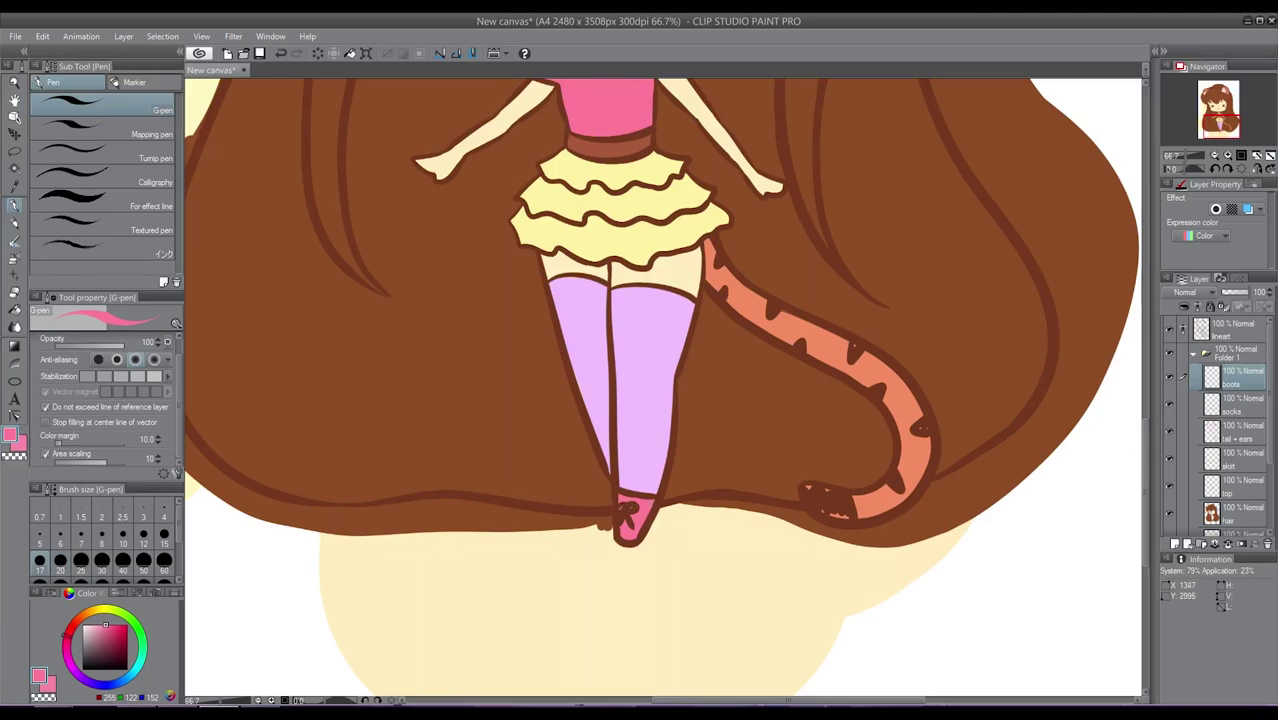
Turn off the reference-line limit, sample the tail's orange and lock the transparent pixels of the socks layer.
{"action": "left_click", "coordinate": [57, 409]}
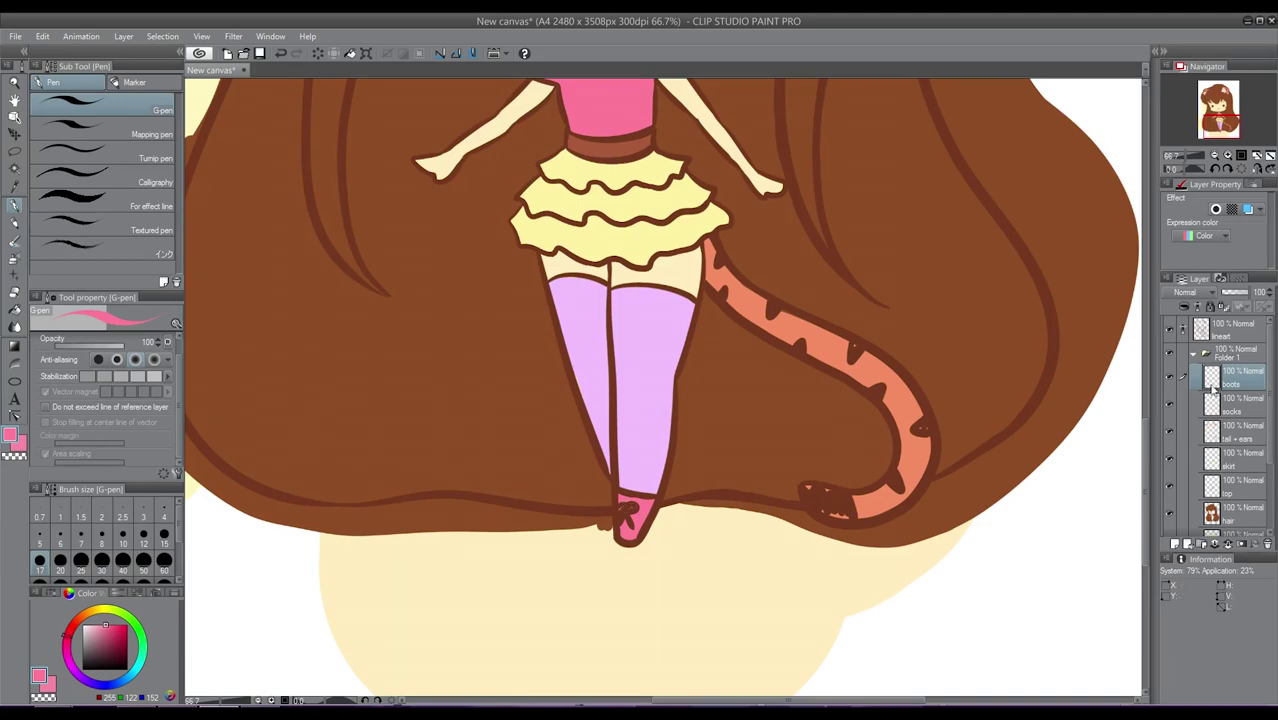
{"action": "left_click", "coordinate": [1238, 400]}
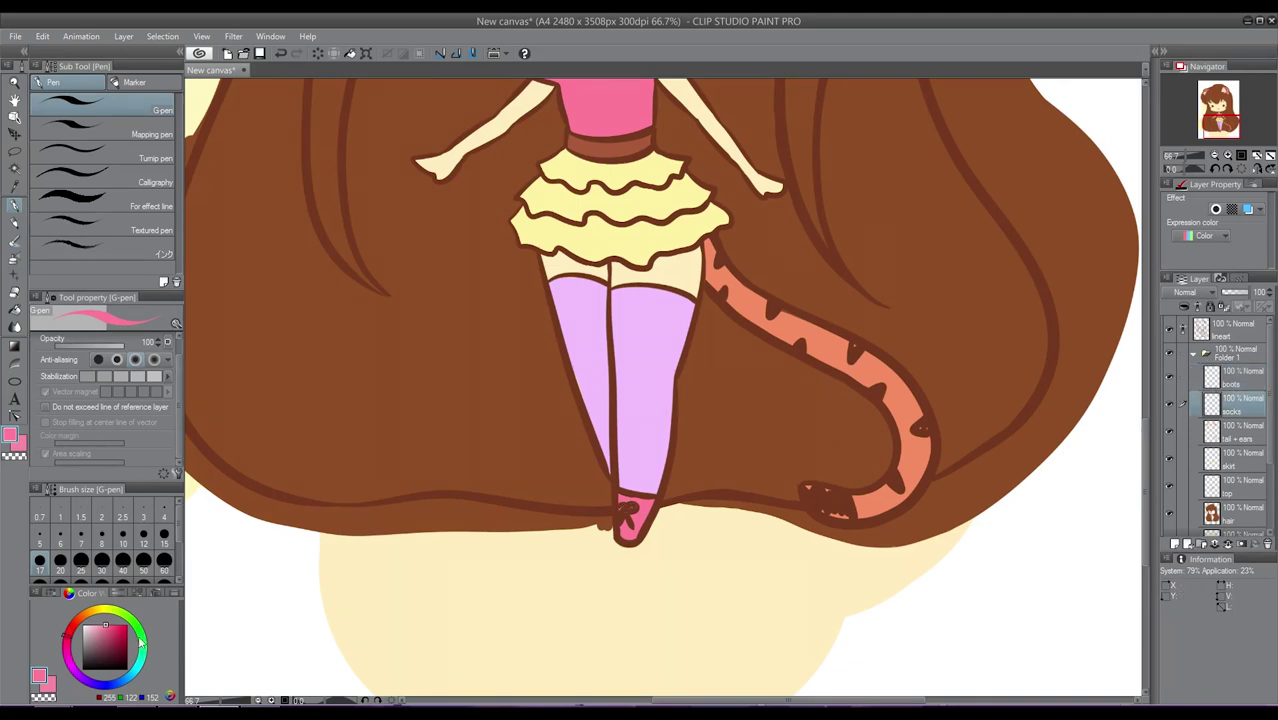
{"action": "left_click", "coordinate": [741, 297], "text": "alt"}
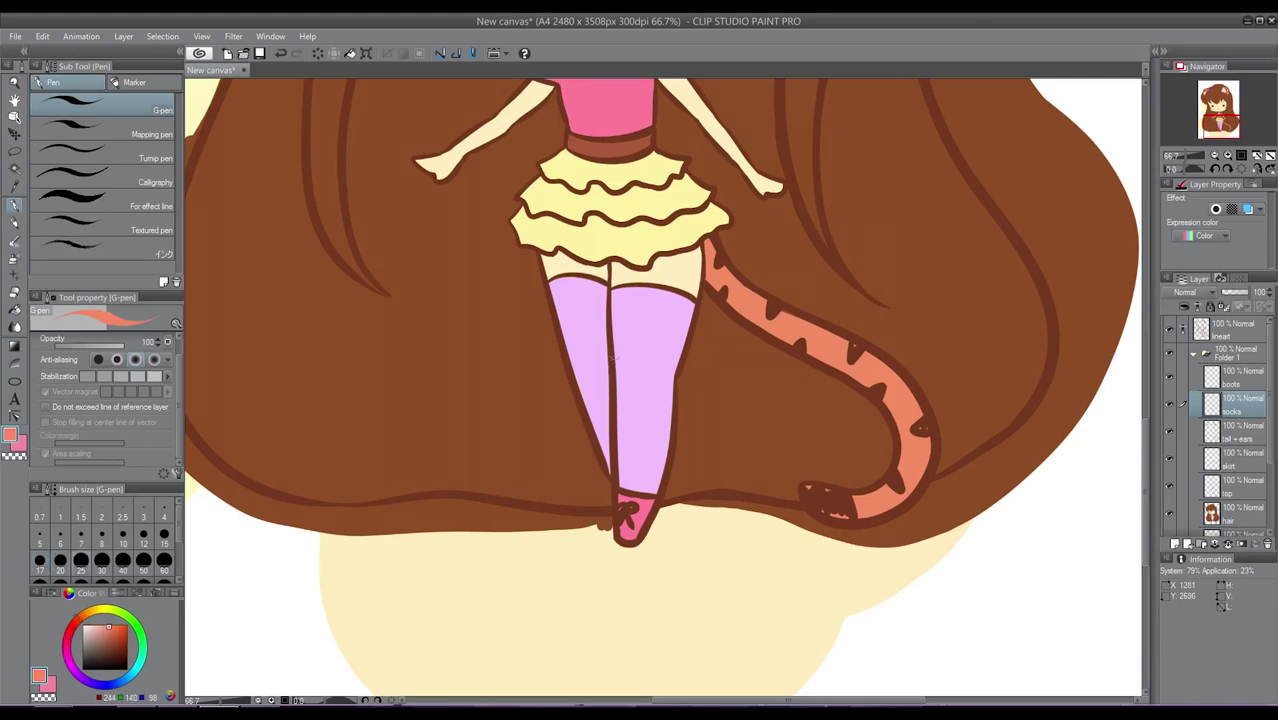
{"action": "left_click_drag", "start_coordinate": [624, 315], "coordinate": [698, 354]}
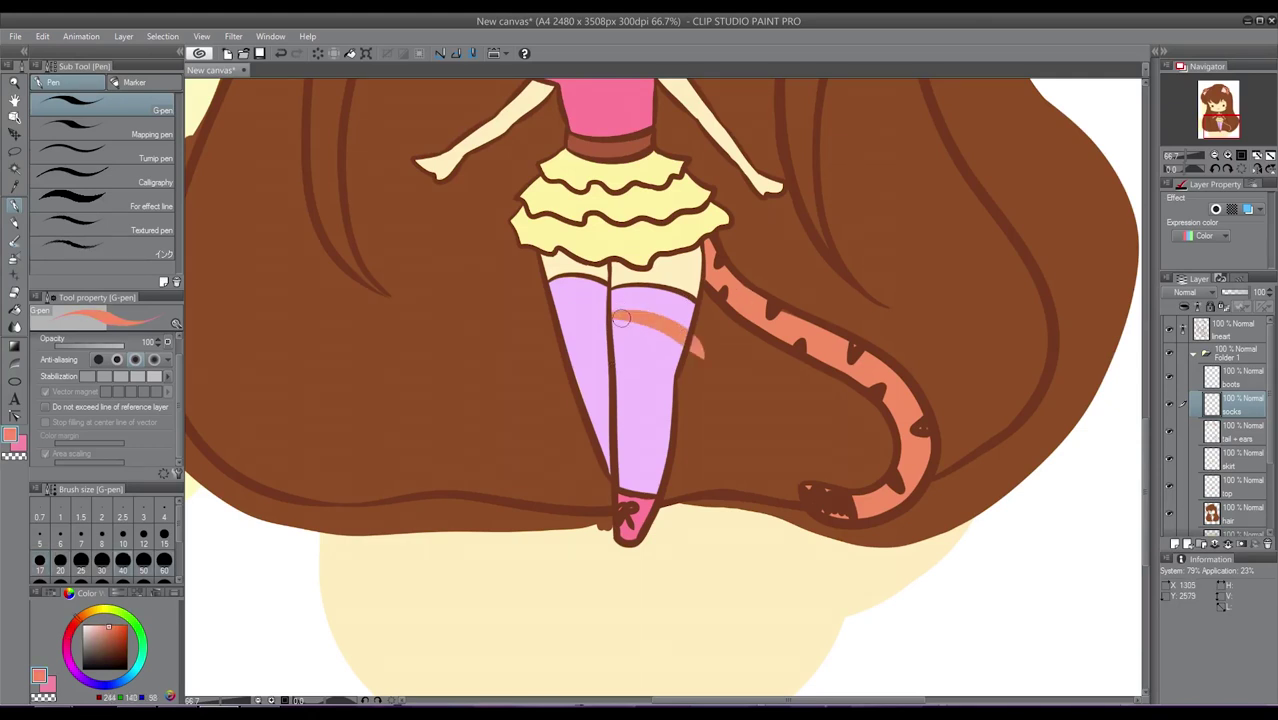
{"action": "key", "text": "ctrl+z"}
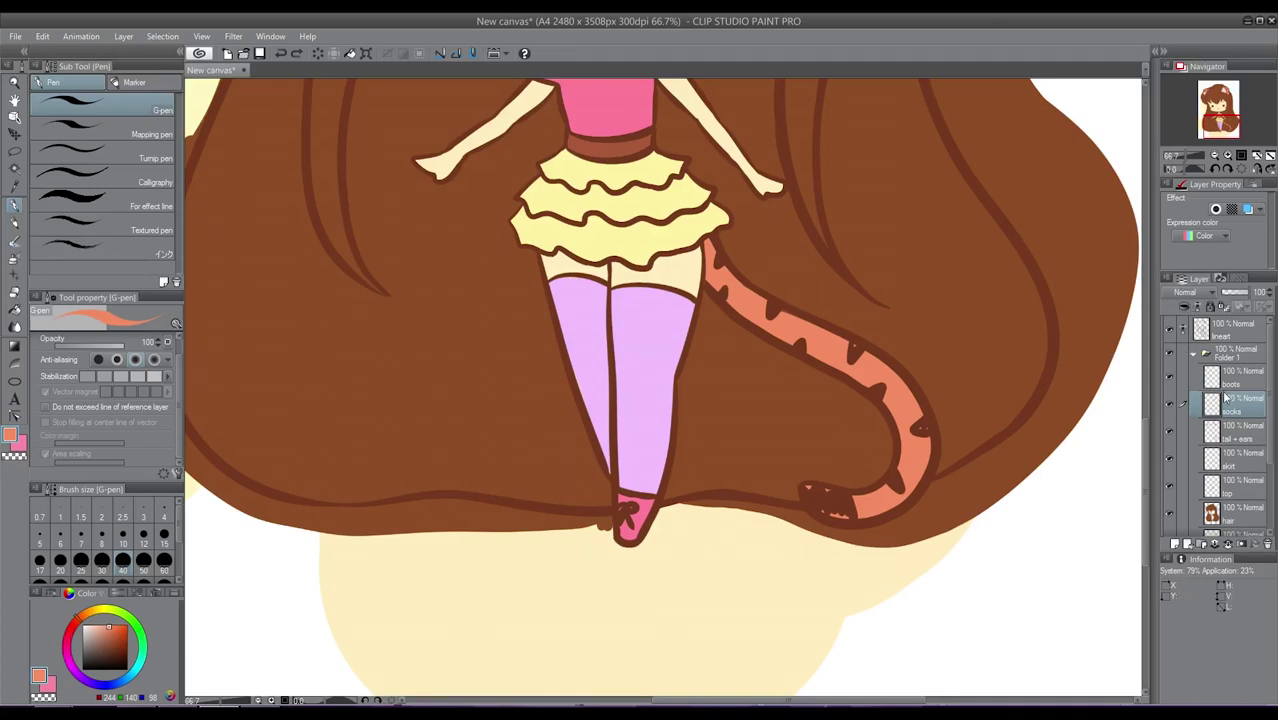
{"action": "left_click", "coordinate": [1221, 307]}
{"action": "left_click_drag", "start_coordinate": [556, 318], "coordinate": [686, 343]}
{"action": "left_click_drag", "start_coordinate": [568, 365], "coordinate": [676, 394]}
{"action": "left_click_drag", "start_coordinate": [610, 463], "coordinate": [668, 464]}
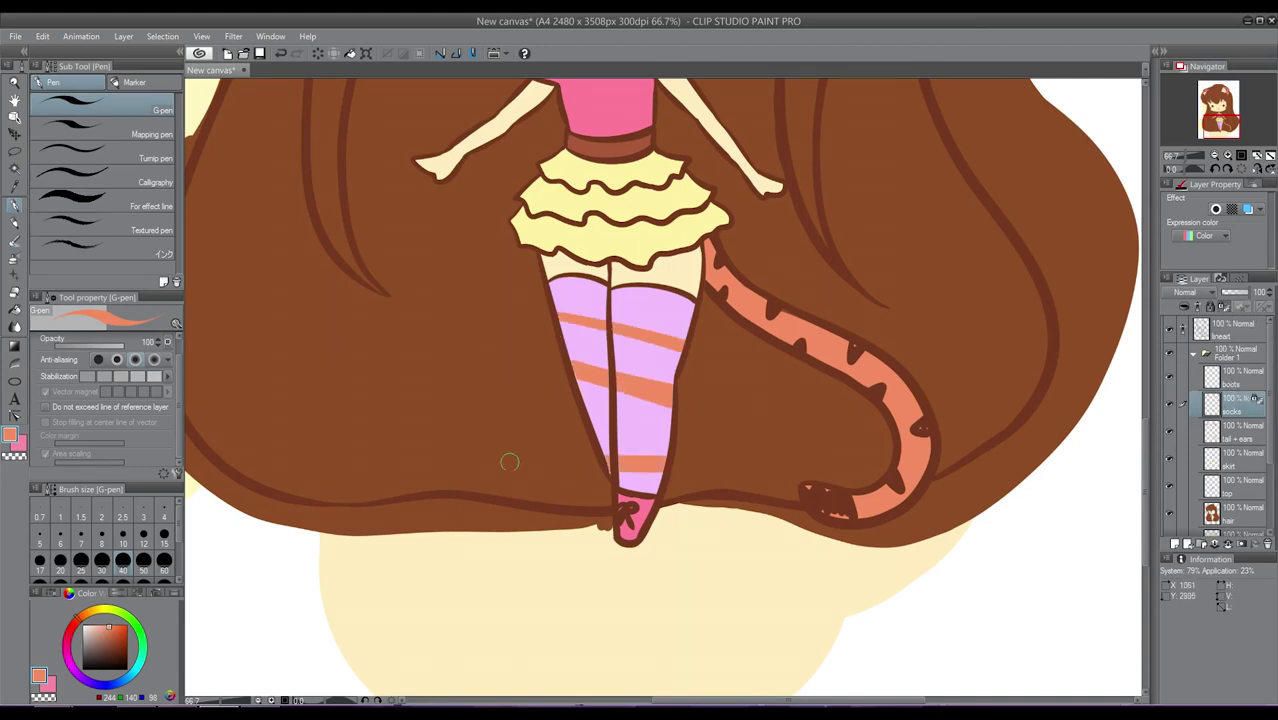
{"action": "left_click_drag", "start_coordinate": [576, 396], "coordinate": [713, 414]}
{"action": "left_click_drag", "start_coordinate": [562, 343], "coordinate": [676, 376]}
{"action": "left_click_drag", "start_coordinate": [558, 328], "coordinate": [682, 350]}
{"action": "left_click_drag", "start_coordinate": [552, 284], "coordinate": [604, 314]}
{"action": "left_click_drag", "start_coordinate": [612, 296], "coordinate": [692, 316]}
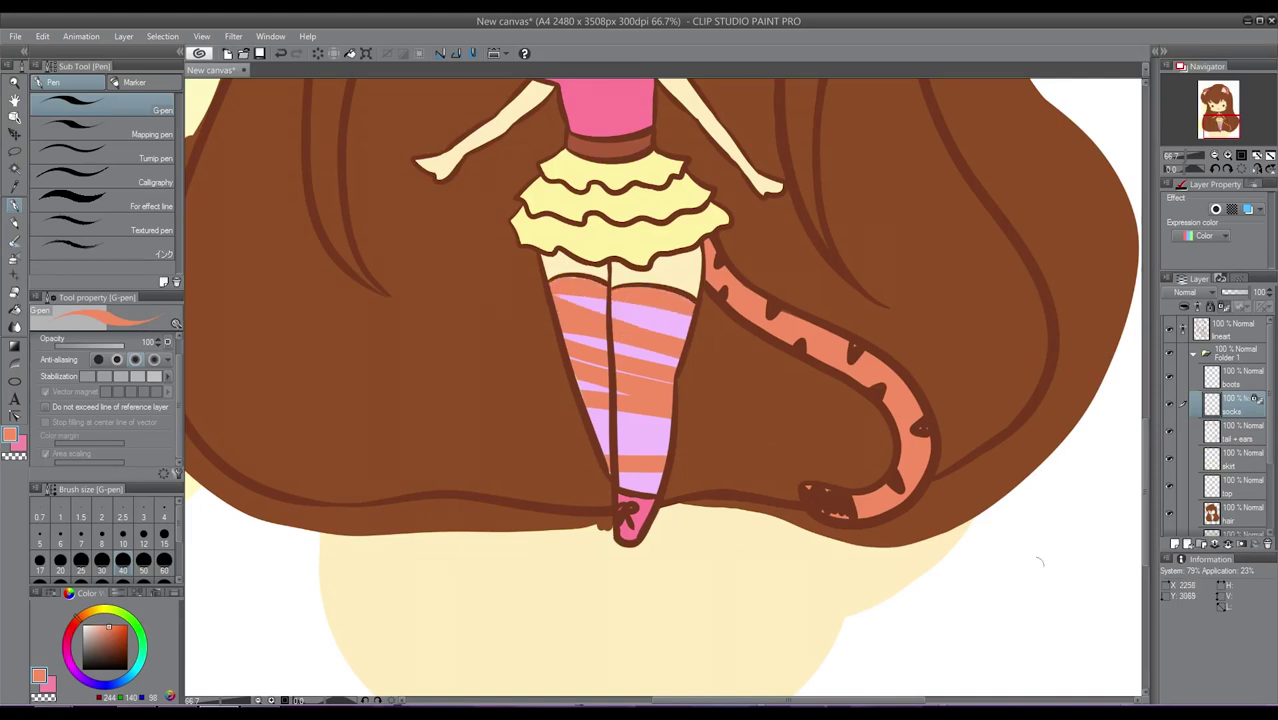
{"action": "key", "text": "ctrl+z"}
{"action": "key", "text": "ctrl+z"}
{"action": "key", "text": "ctrl+z"}
{"action": "key", "text": "ctrl+z"}
{"action": "key", "text": "ctrl+z"}
{"action": "key", "text": "ctrl+z"}
{"action": "key", "text": "ctrl+z"}
{"action": "key", "text": "ctrl+z"}
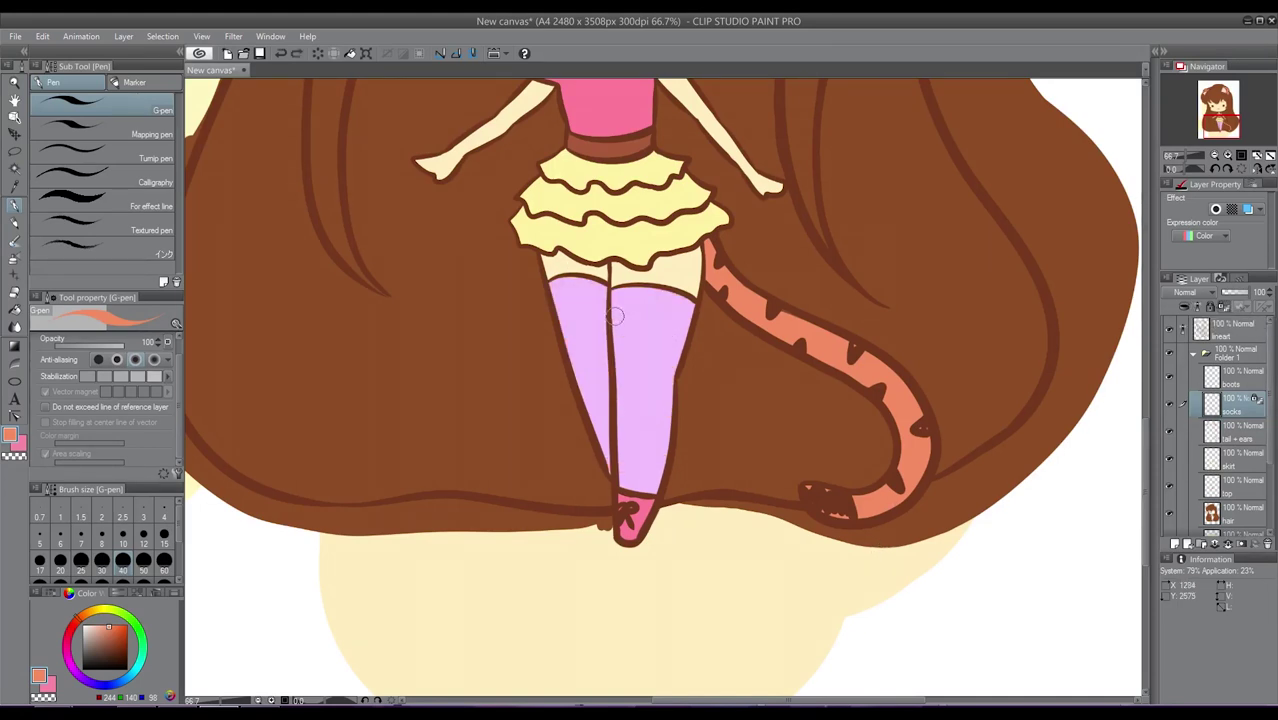
Paint evenly spaced, curved orange stripes down the front leg's lilac sock.
{"action": "left_click_drag", "start_coordinate": [612, 310], "coordinate": [690, 330]}
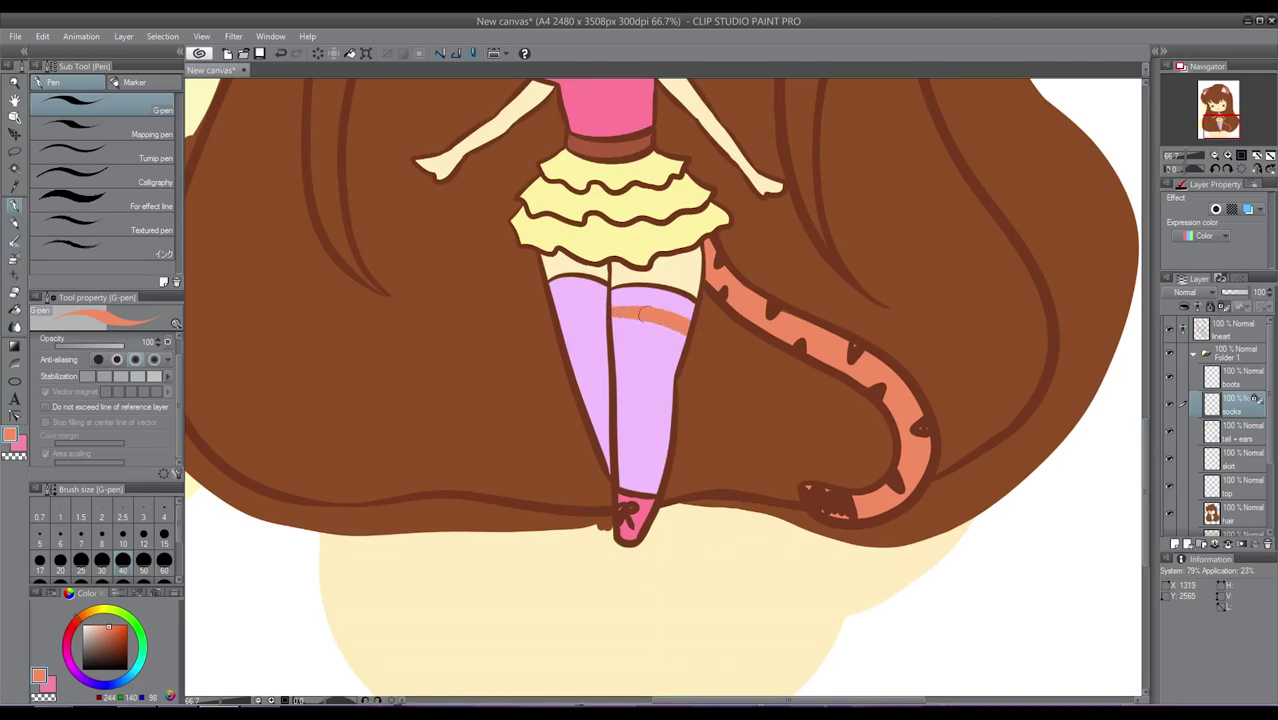
{"action": "left_click_drag", "start_coordinate": [612, 310], "coordinate": [688, 318]}
{"action": "left_click_drag", "start_coordinate": [614, 350], "coordinate": [677, 375]}
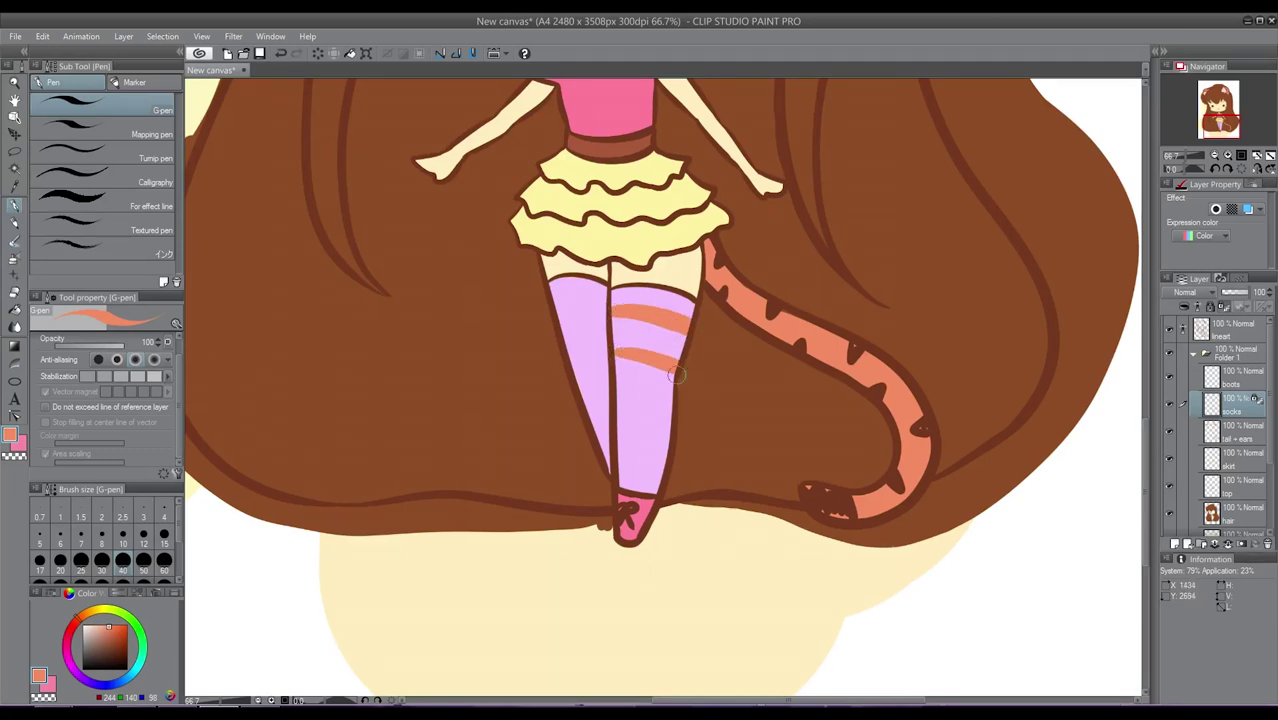
{"action": "mouse_move", "coordinate": [613, 347]}
{"action": "left_mouse_down"}
{"action": "mouse_move", "coordinate": [667, 375]}
{"action": "mouse_move", "coordinate": [614, 386]}
{"action": "mouse_move", "coordinate": [656, 398]}
{"action": "mouse_move", "coordinate": [618, 420]}
{"action": "mouse_move", "coordinate": [672, 428]}
{"action": "left_mouse_up"}
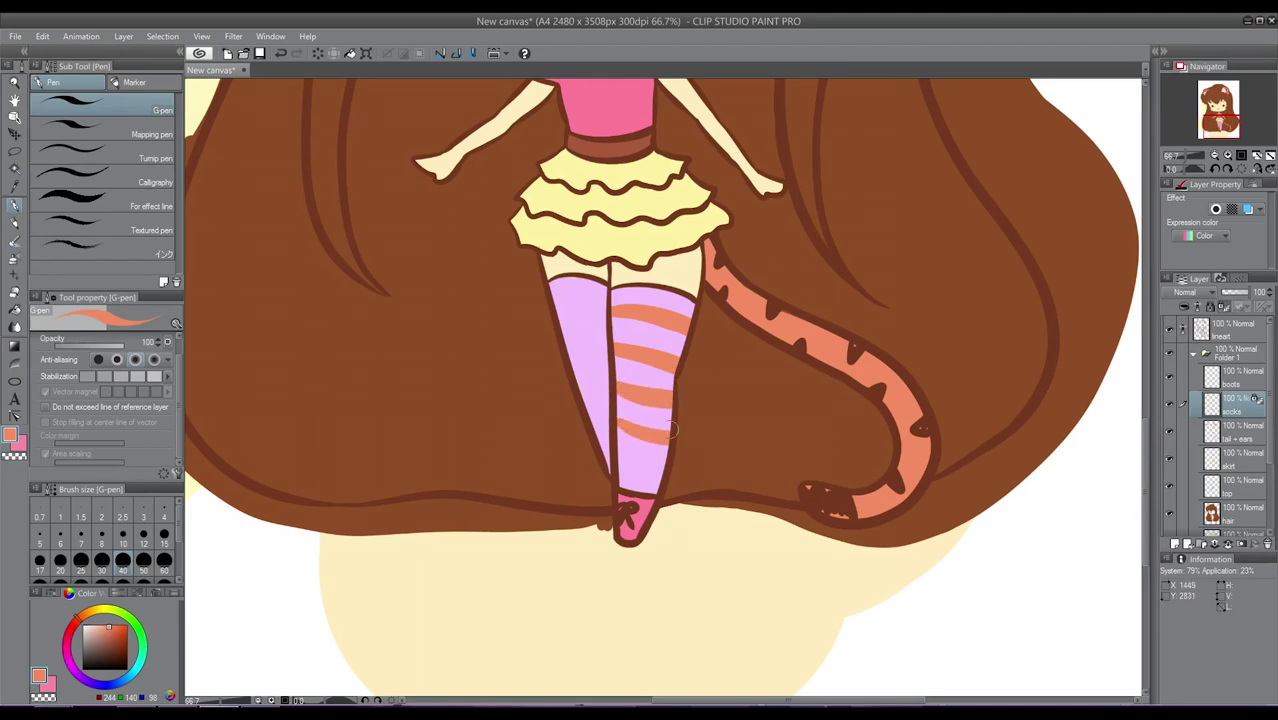
{"action": "key", "text": "ctrl+z"}
{"action": "mouse_move", "coordinate": [614, 420]}
{"action": "left_mouse_down"}
{"action": "mouse_move", "coordinate": [660, 443]}
{"action": "mouse_move", "coordinate": [624, 465]}
{"action": "mouse_move", "coordinate": [650, 469]}
{"action": "mouse_move", "coordinate": [620, 458]}
{"action": "mouse_move", "coordinate": [639, 468]}
{"action": "mouse_move", "coordinate": [647, 447]}
{"action": "mouse_move", "coordinate": [621, 434]}
{"action": "mouse_move", "coordinate": [661, 444]}
{"action": "left_mouse_up"}
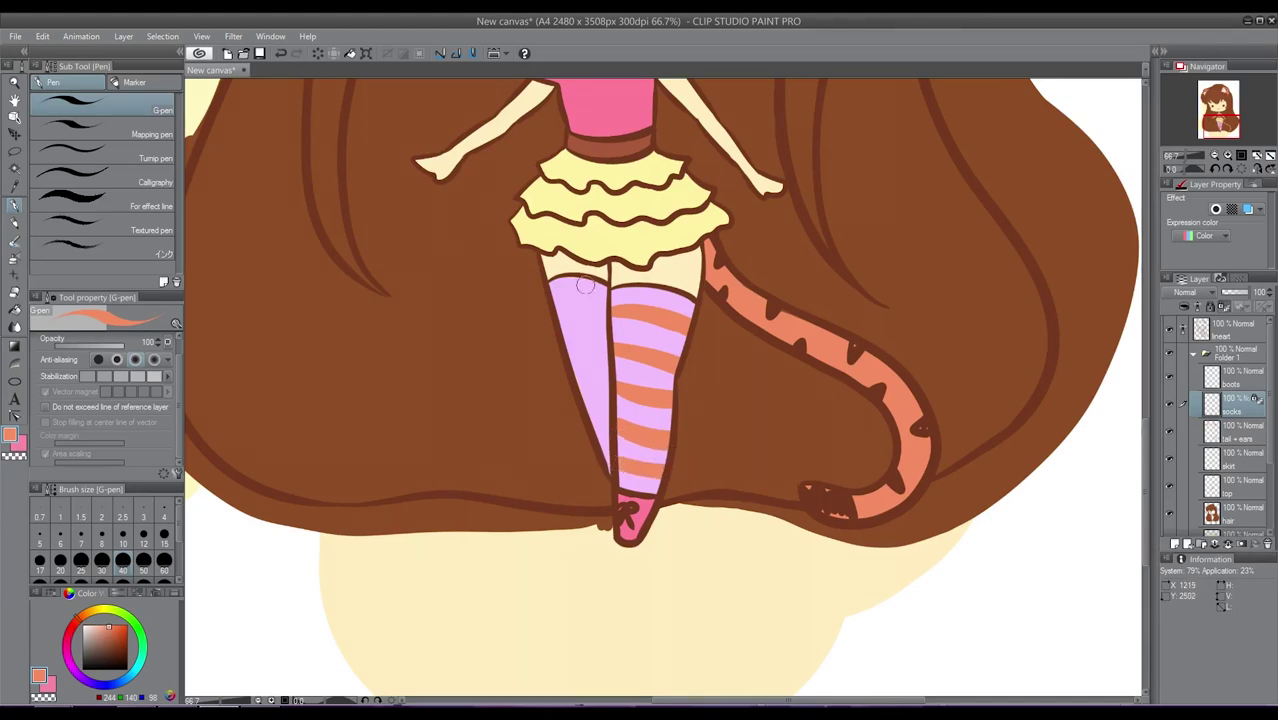
Paint evenly spaced, curved orange stripes down the back leg's lilac sock.
{"action": "mouse_move", "coordinate": [553, 297]}
{"action": "left_mouse_down"}
{"action": "mouse_move", "coordinate": [606, 303]}
{"action": "mouse_move", "coordinate": [604, 338]}
{"action": "mouse_move", "coordinate": [553, 332]}
{"action": "left_mouse_up"}
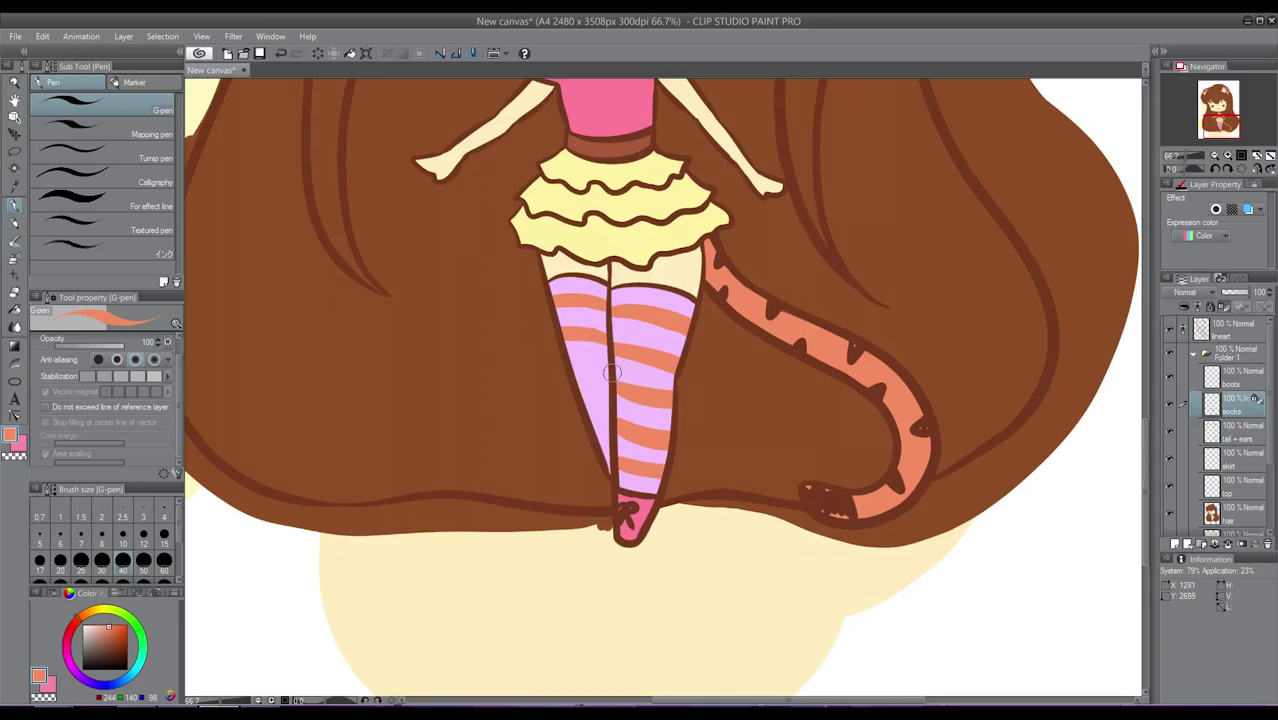
{"action": "left_click_drag", "start_coordinate": [616, 370], "coordinate": [545, 372]}
{"action": "mouse_move", "coordinate": [609, 404]}
{"action": "left_mouse_down"}
{"action": "mouse_move", "coordinate": [611, 439]}
{"action": "mouse_move", "coordinate": [550, 427]}
{"action": "left_mouse_up"}
Sample the lilac from the striped sock and paint the necklace pendant with it.
{"action": "left_click_drag", "start_coordinate": [578, 228], "coordinate": [599, 339]}
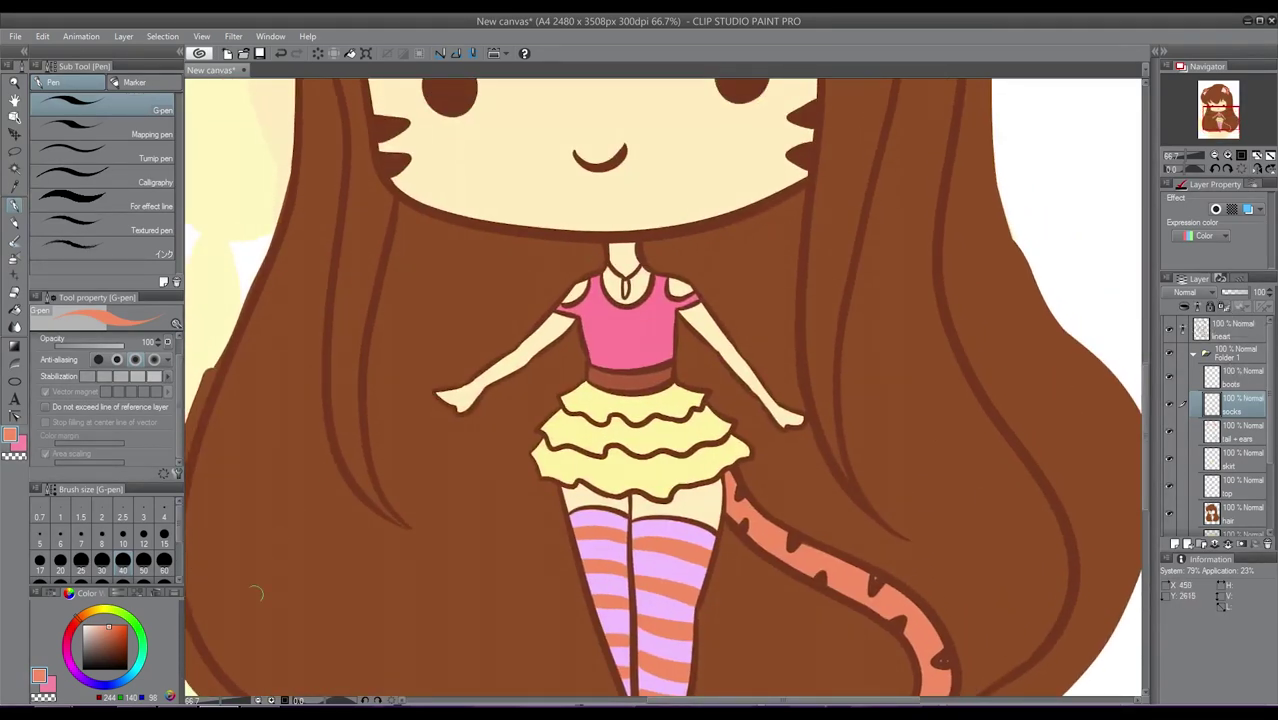
{"action": "left_click", "coordinate": [672, 527], "text": "alt"}
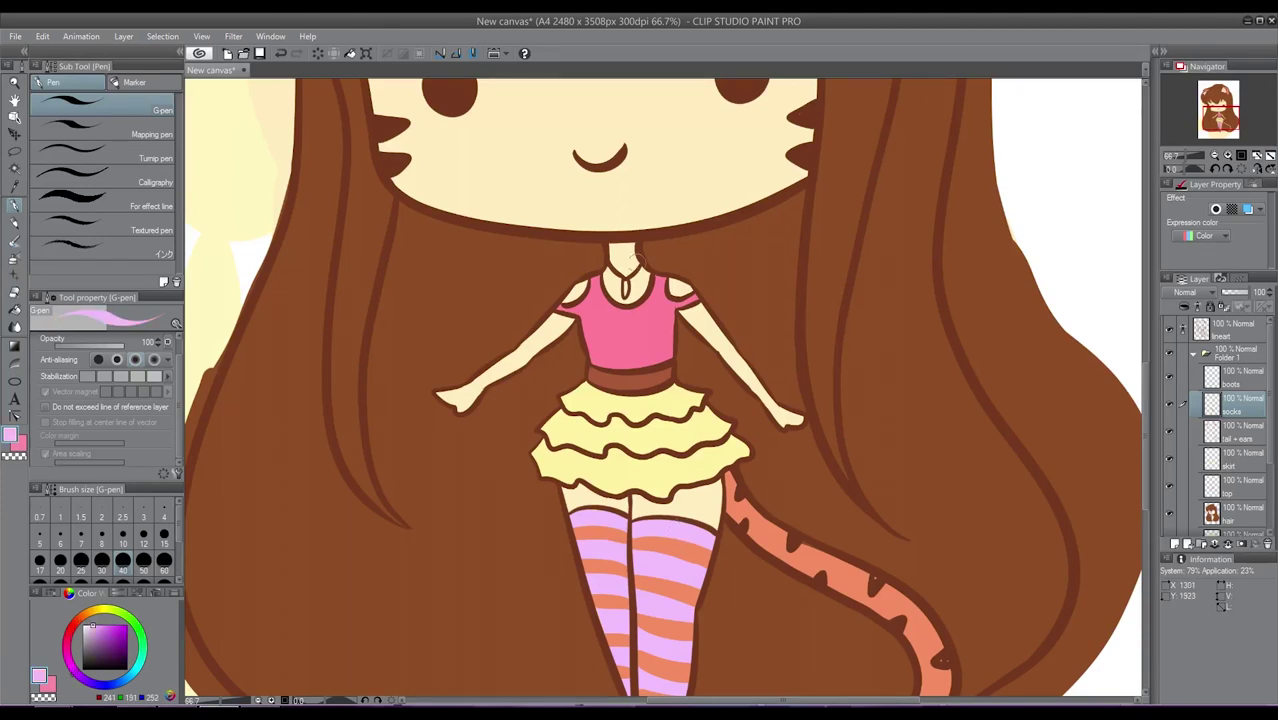
{"action": "left_click_drag", "start_coordinate": [623, 280], "coordinate": [625, 290]}
{"action": "scroll", "coordinate": [653, 360], "scroll_direction": "down", "scroll_amount": 3}
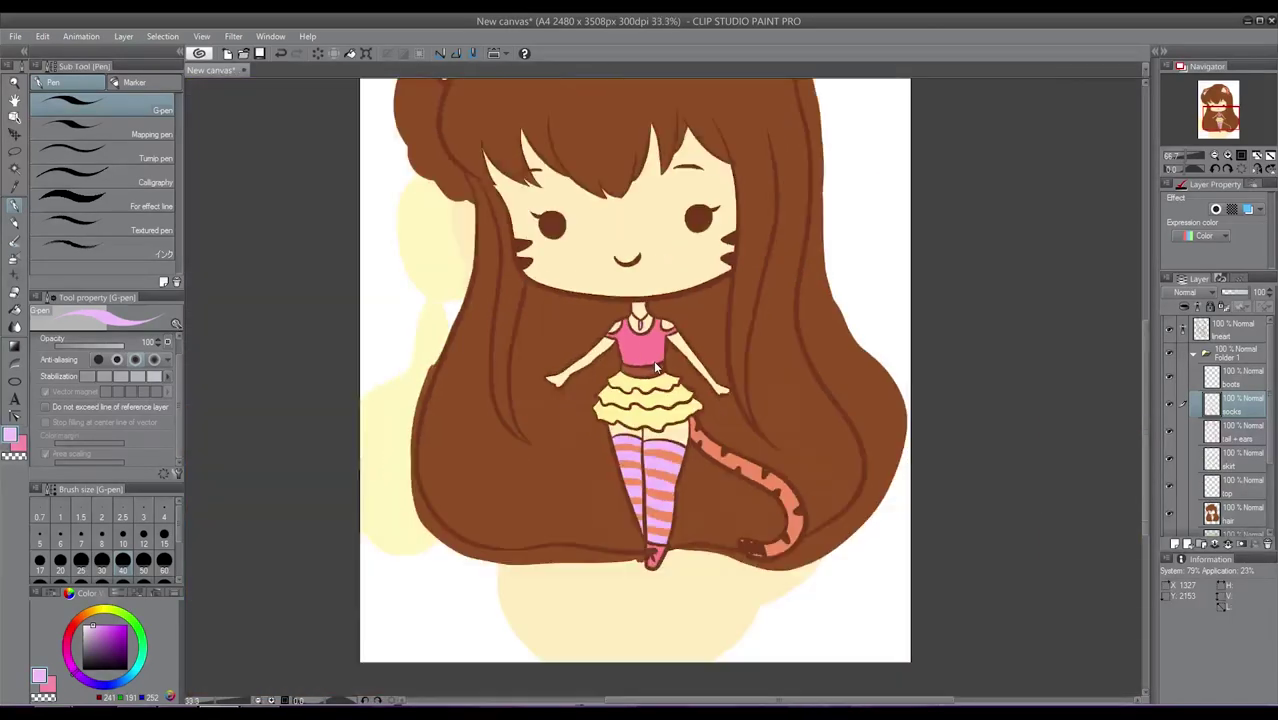
{"action": "scroll", "coordinate": [656, 368], "scroll_direction": "down", "scroll_amount": 1}
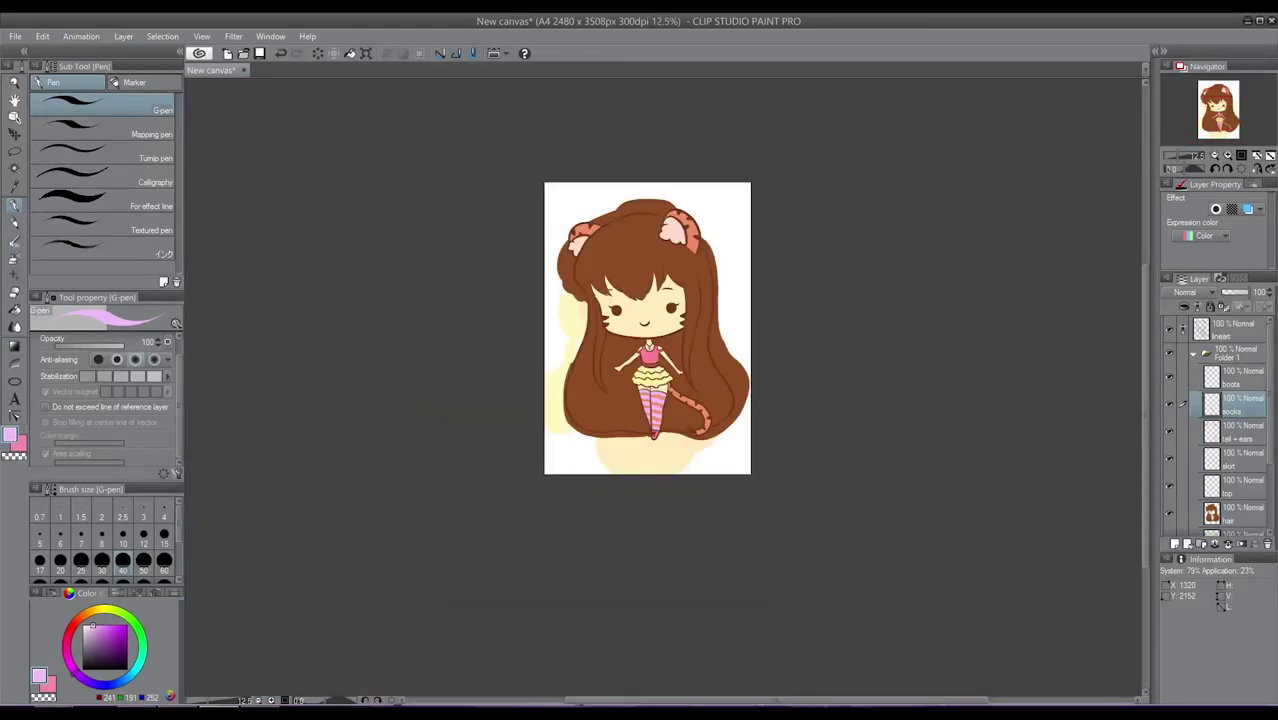
{"action": "scroll", "coordinate": [656, 367], "scroll_direction": "up", "scroll_amount": 1}
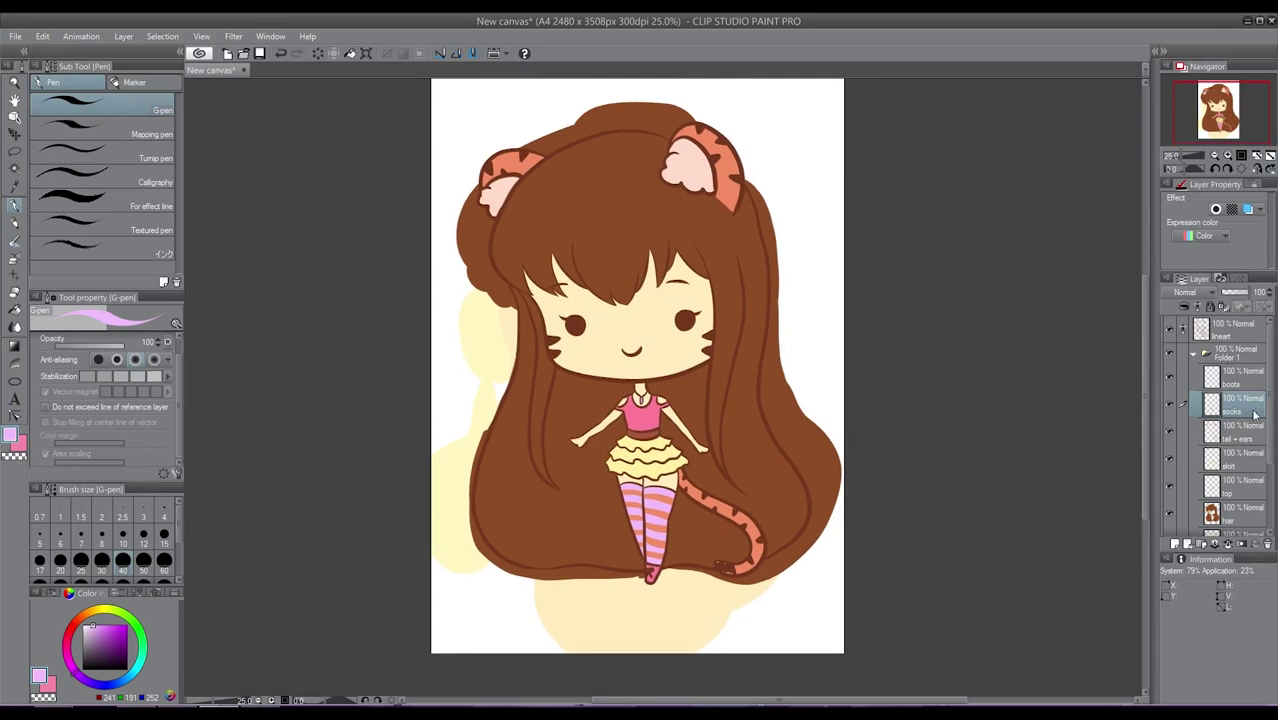
Collapse Folder 1 and clip it to Layer 1 below so the colors stay inside the character's silhouette.
{"action": "left_click", "coordinate": [1199, 356]}
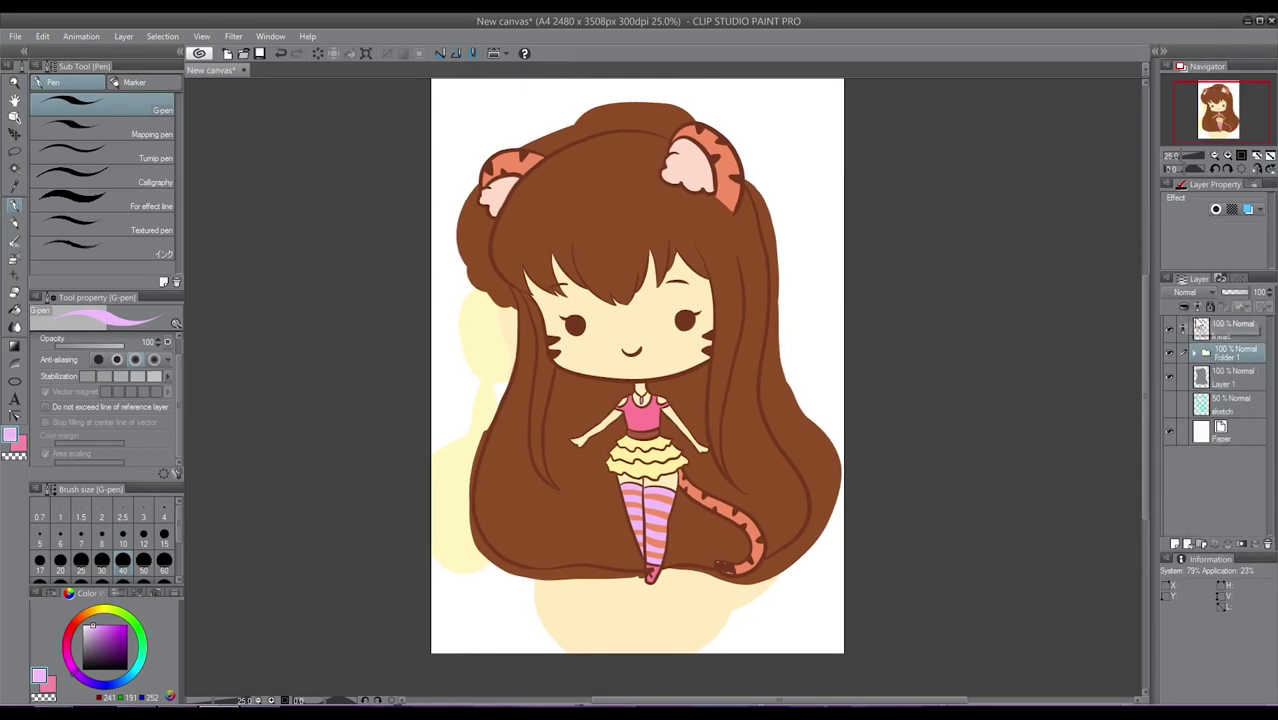
{"action": "left_click", "coordinate": [1184, 307]}
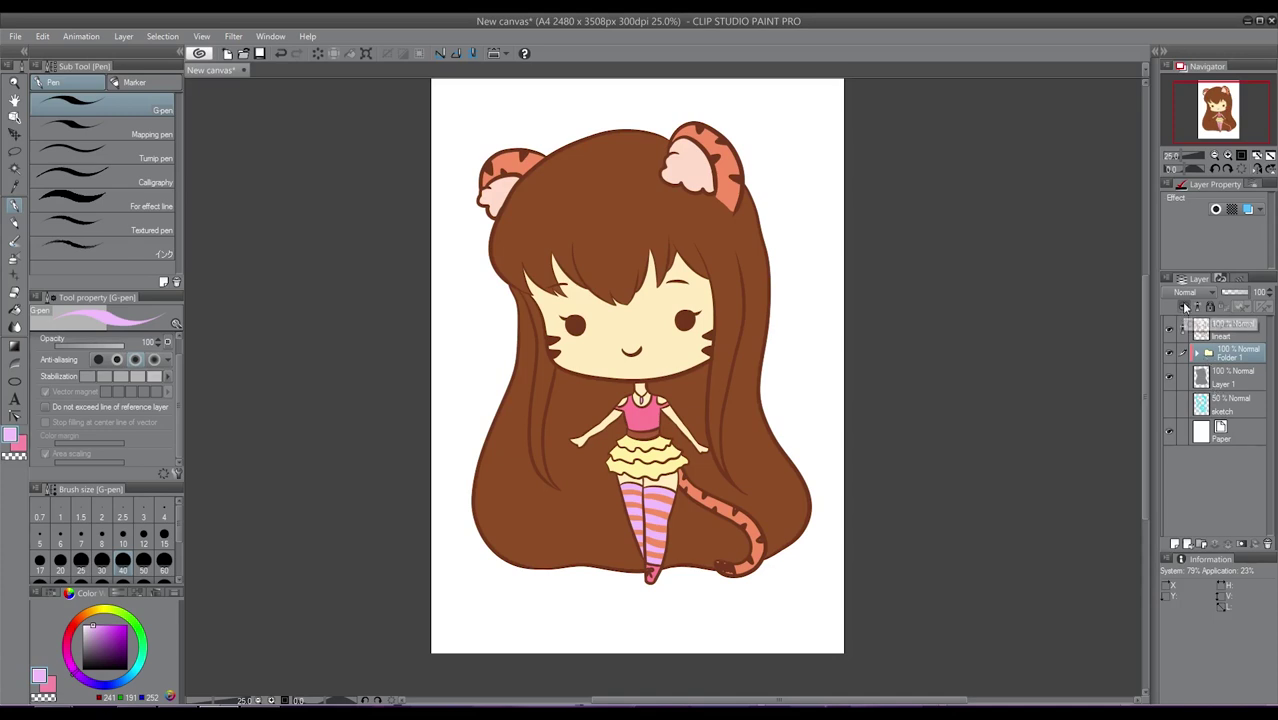
{"action": "left_click", "coordinate": [1224, 389]}
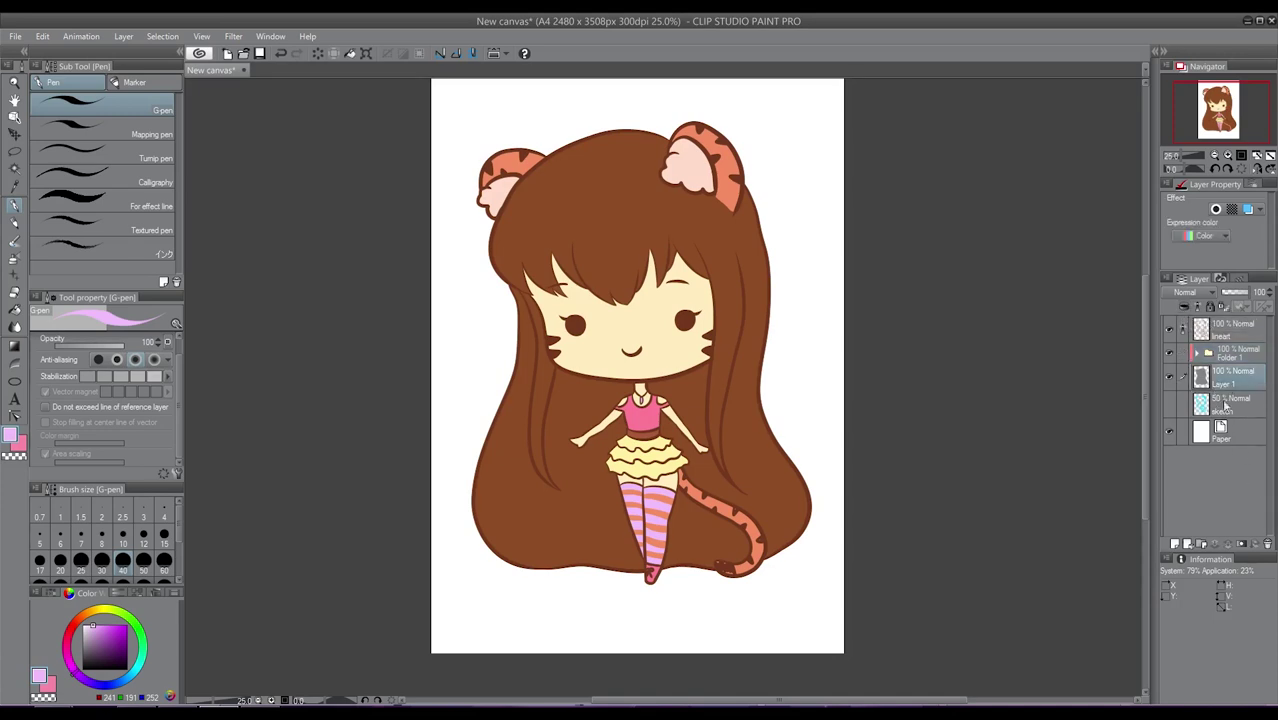
{"action": "left_click", "coordinate": [1229, 350]}
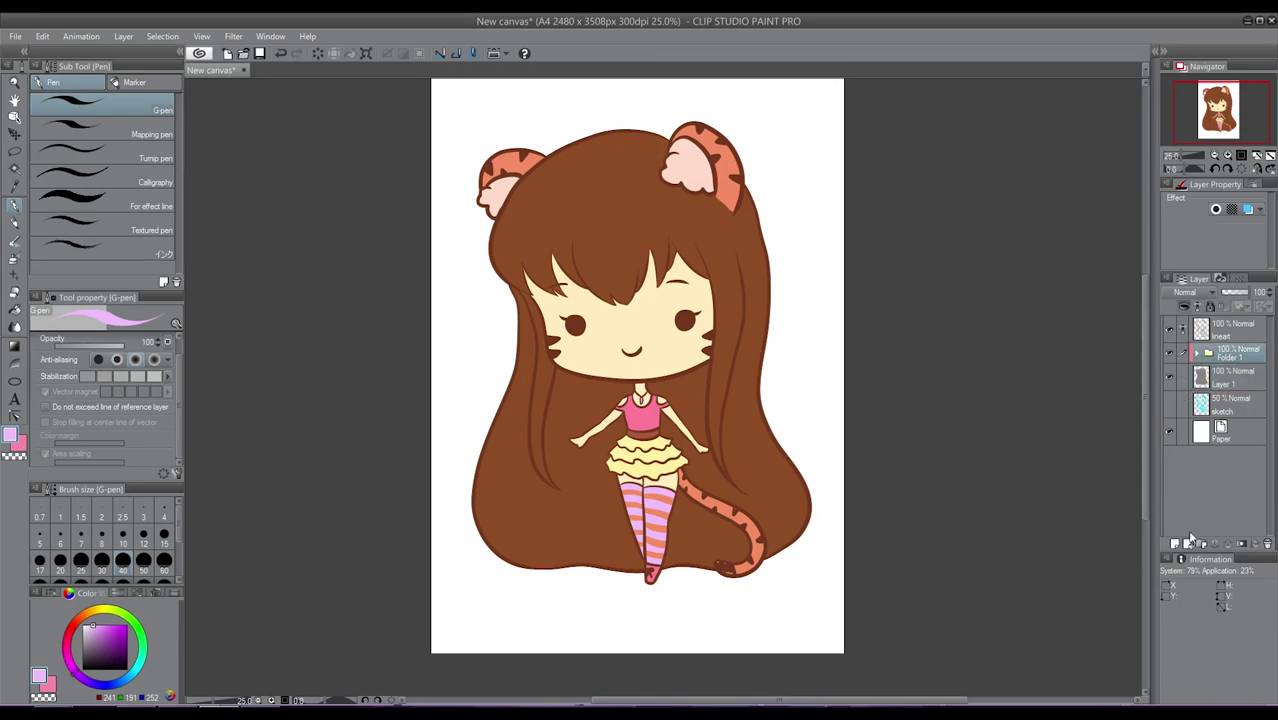
Add two raster layers above the folder and paint a solid bright purple circle beside the larger ear on the lower one.
{"action": "left_click", "coordinate": [1175, 543]}
{"action": "left_click", "coordinate": [1175, 543]}
{"action": "left_click", "coordinate": [1232, 383]}
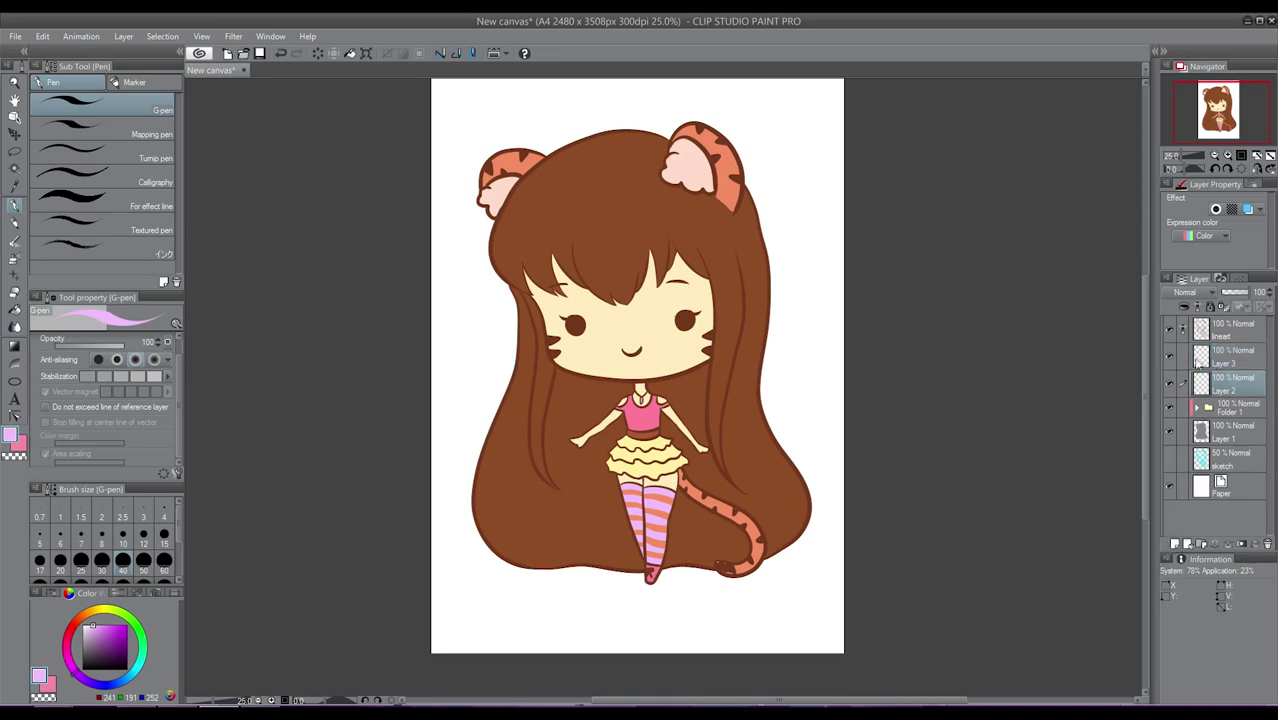
{"action": "left_click_drag", "start_coordinate": [125, 655], "coordinate": [127, 626]}
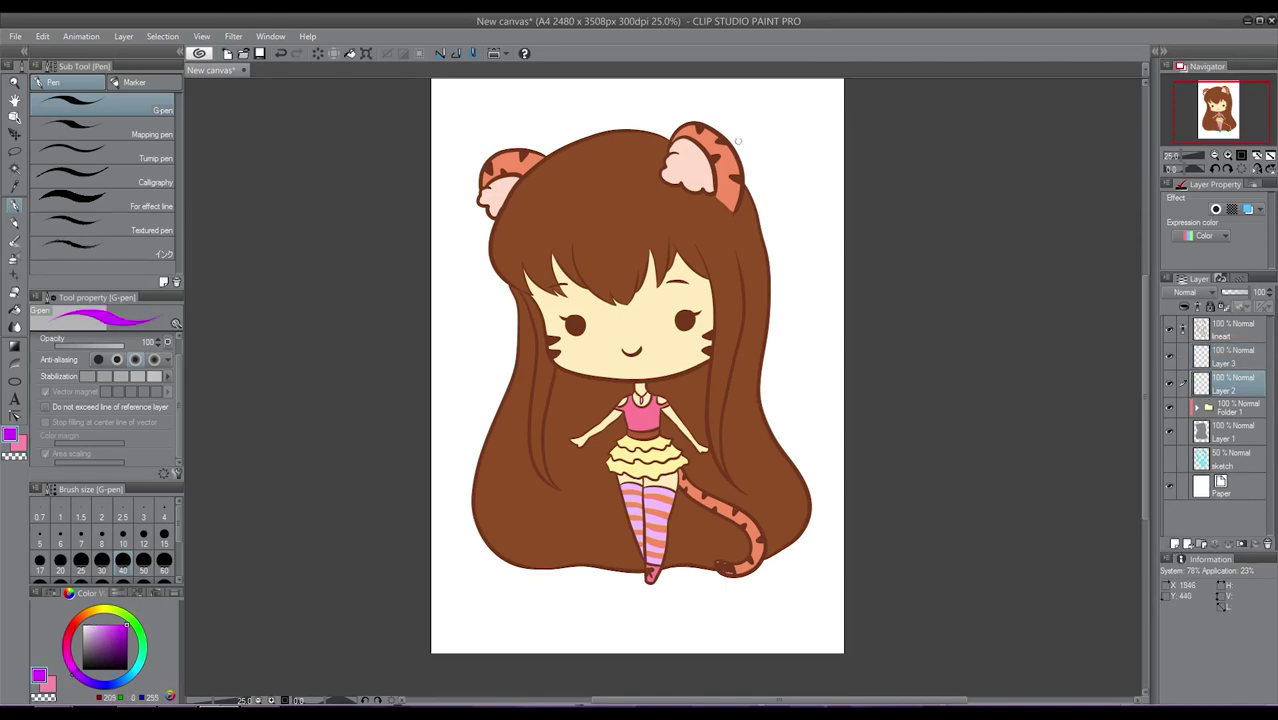
{"action": "left_click_drag", "start_coordinate": [783, 143], "coordinate": [786, 137]}
Clip Layer 3 to the purple circle's layer and paint broad cyan strokes across the circle.
{"action": "left_click", "coordinate": [1221, 359]}
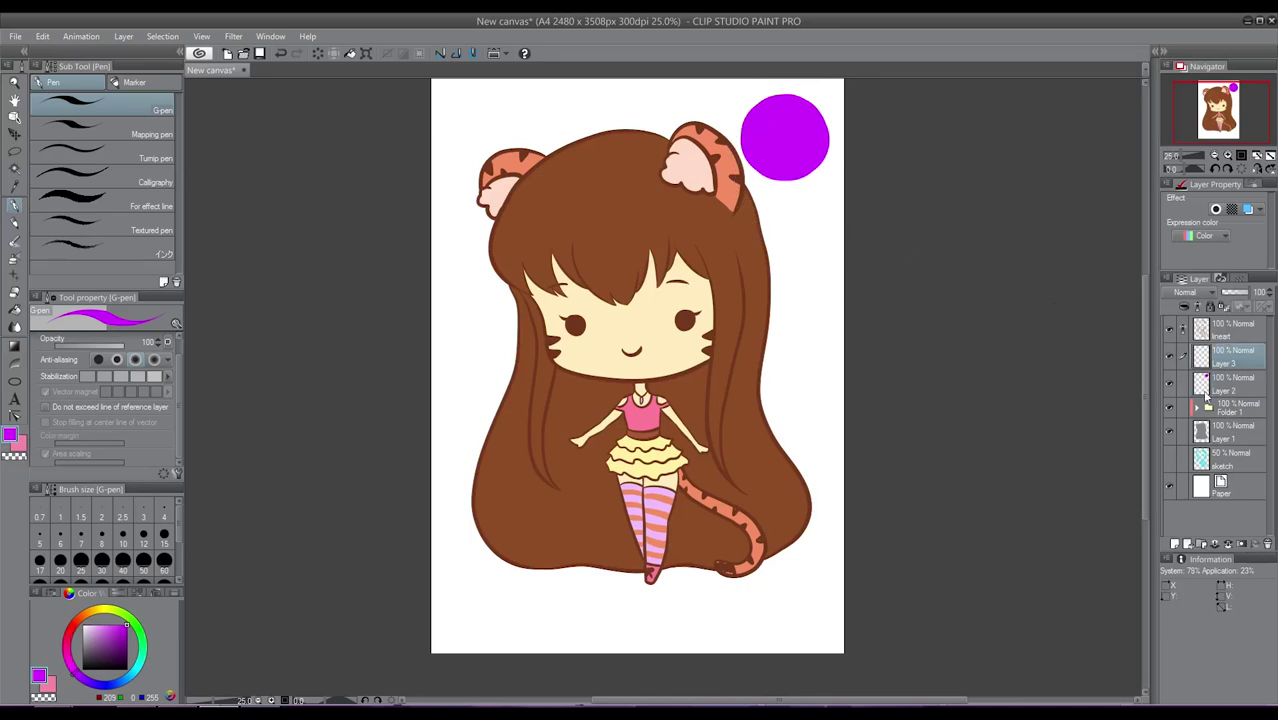
{"action": "left_click", "coordinate": [1184, 306]}
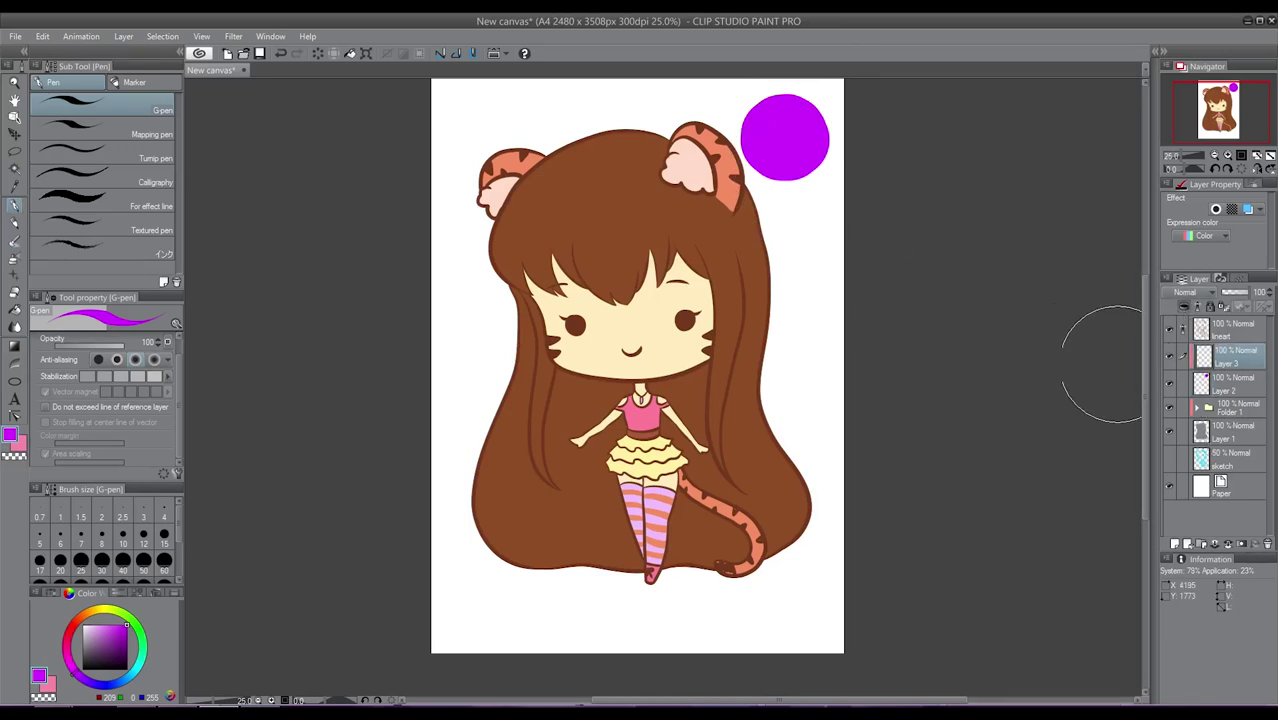
{"action": "left_click", "coordinate": [140, 677]}
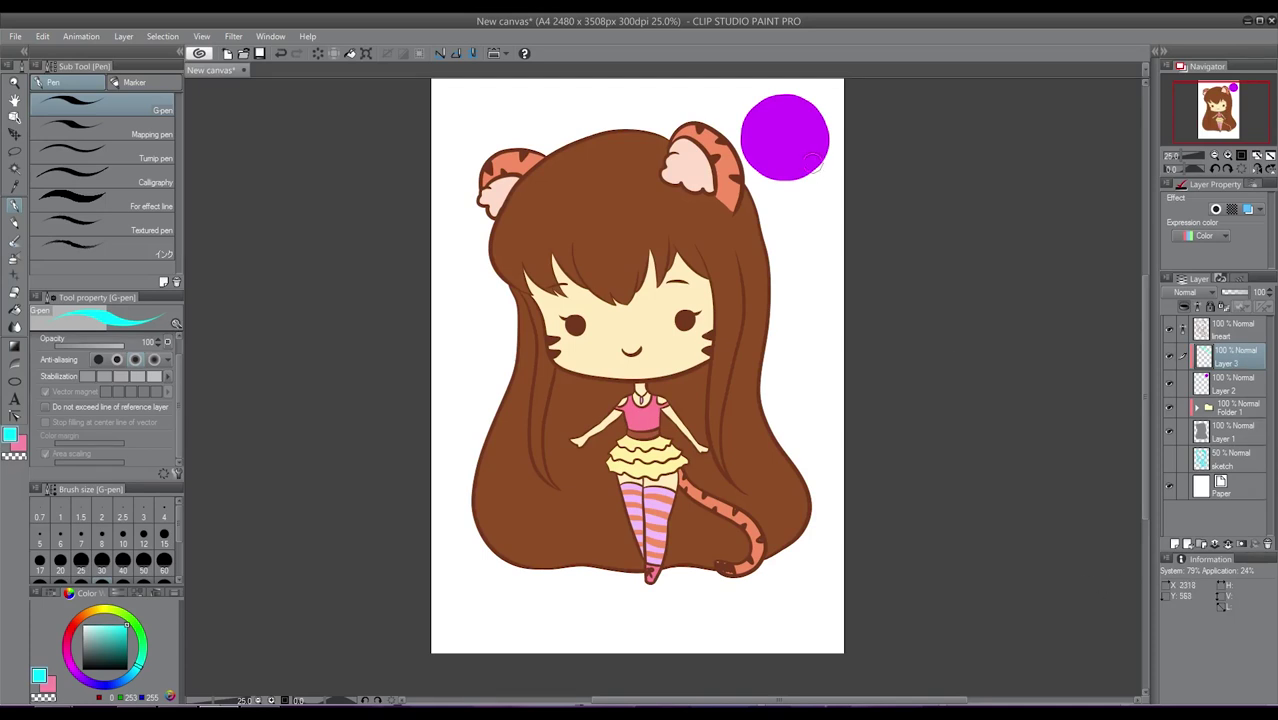
{"action": "mouse_move", "coordinate": [750, 168]}
{"action": "left_mouse_down"}
{"action": "mouse_move", "coordinate": [812, 102]}
{"action": "mouse_move", "coordinate": [826, 110]}
{"action": "left_mouse_up"}
{"action": "left_click_drag", "start_coordinate": [790, 150], "coordinate": [828, 96]}
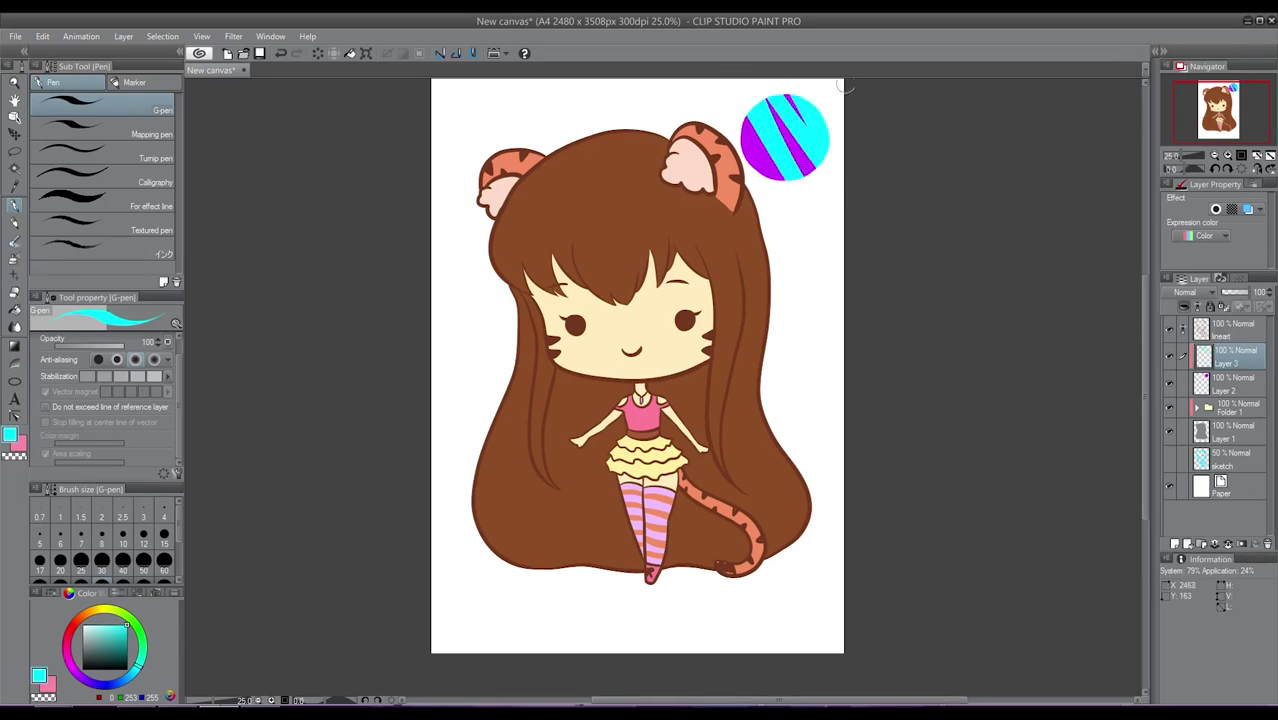
{"action": "mouse_move", "coordinate": [746, 170]}
{"action": "left_mouse_down"}
{"action": "mouse_move", "coordinate": [800, 128]}
{"action": "mouse_move", "coordinate": [774, 212]}
{"action": "mouse_move", "coordinate": [741, 118]}
{"action": "left_mouse_up"}
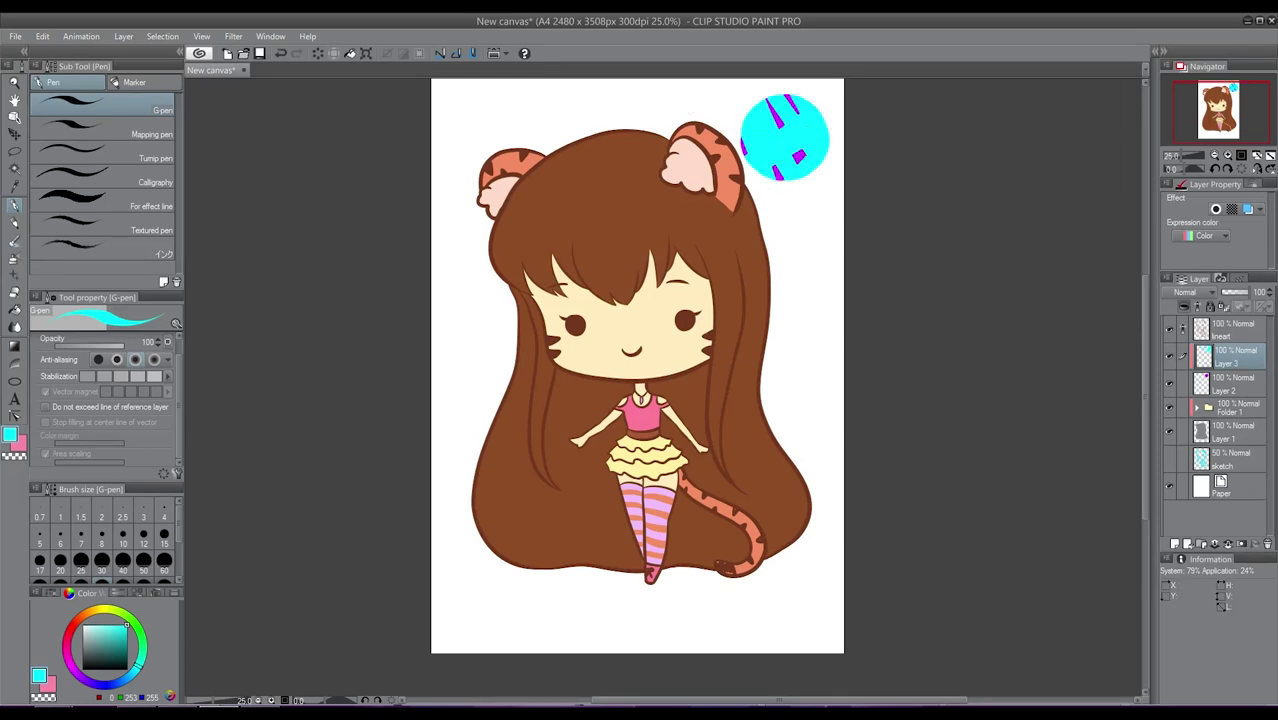
Change the color to bright green and paint crossing strokes over the cyan circle on the clipped layer.
{"action": "left_click_drag", "start_coordinate": [142, 673], "coordinate": [126, 613]}
{"action": "mouse_move", "coordinate": [804, 88]}
{"action": "left_mouse_down"}
{"action": "mouse_move", "coordinate": [764, 174]}
{"action": "mouse_move", "coordinate": [769, 101]}
{"action": "left_mouse_up"}
{"action": "left_click_drag", "start_coordinate": [808, 166], "coordinate": [738, 96]}
{"action": "left_click_drag", "start_coordinate": [738, 112], "coordinate": [760, 176]}
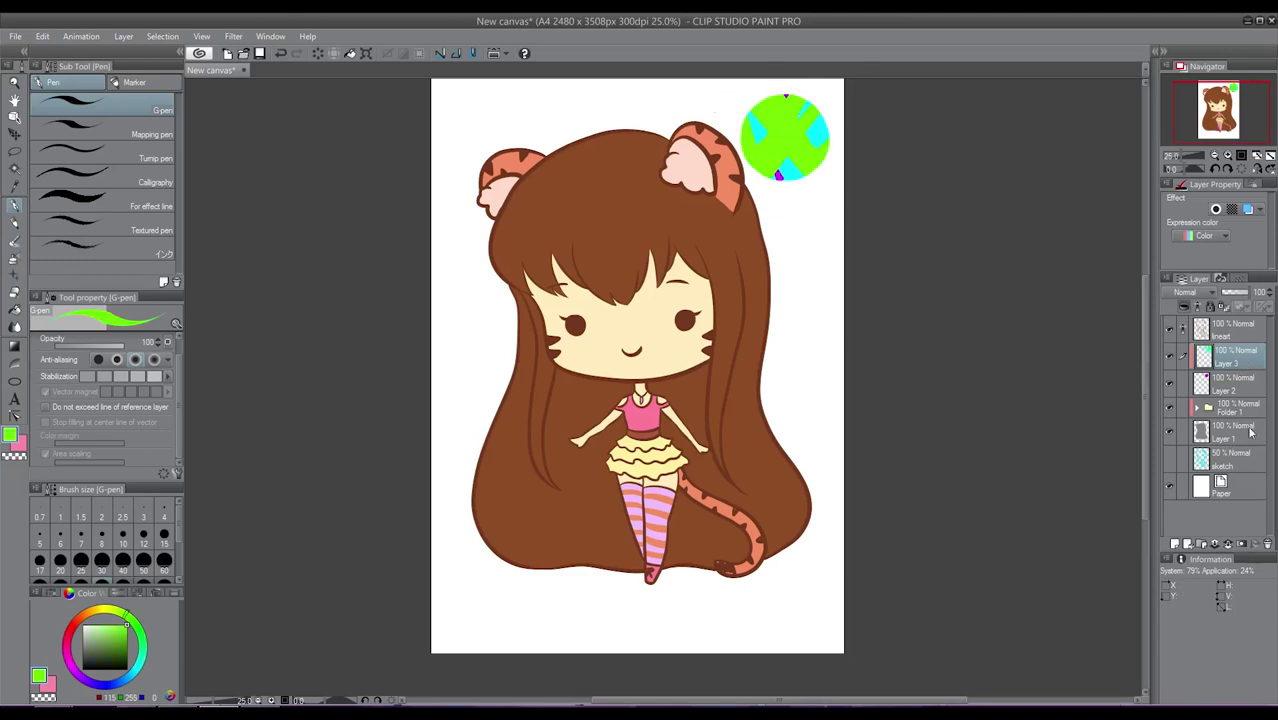
Delete Layer 3 and Layer 2, the two test layers holding the circle.
{"action": "left_click", "coordinate": [1267, 543]}
{"action": "left_click", "coordinate": [670, 277]}
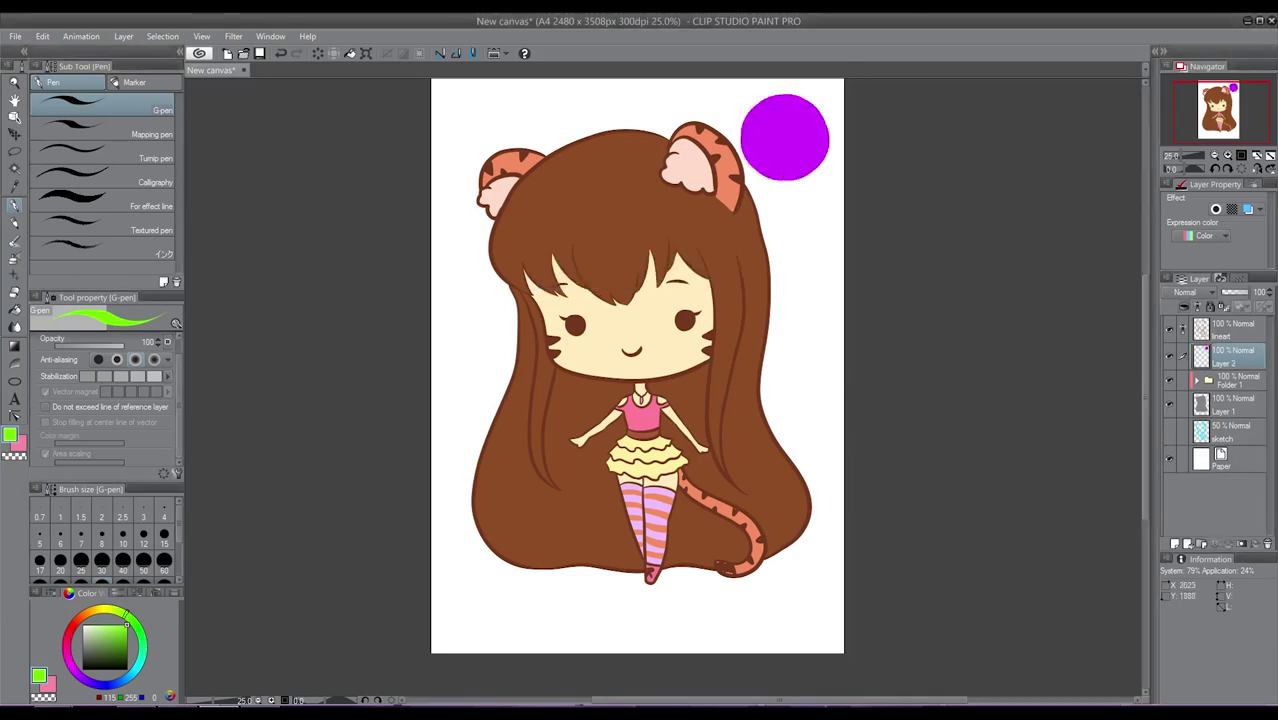
{"action": "left_click", "coordinate": [1267, 543]}
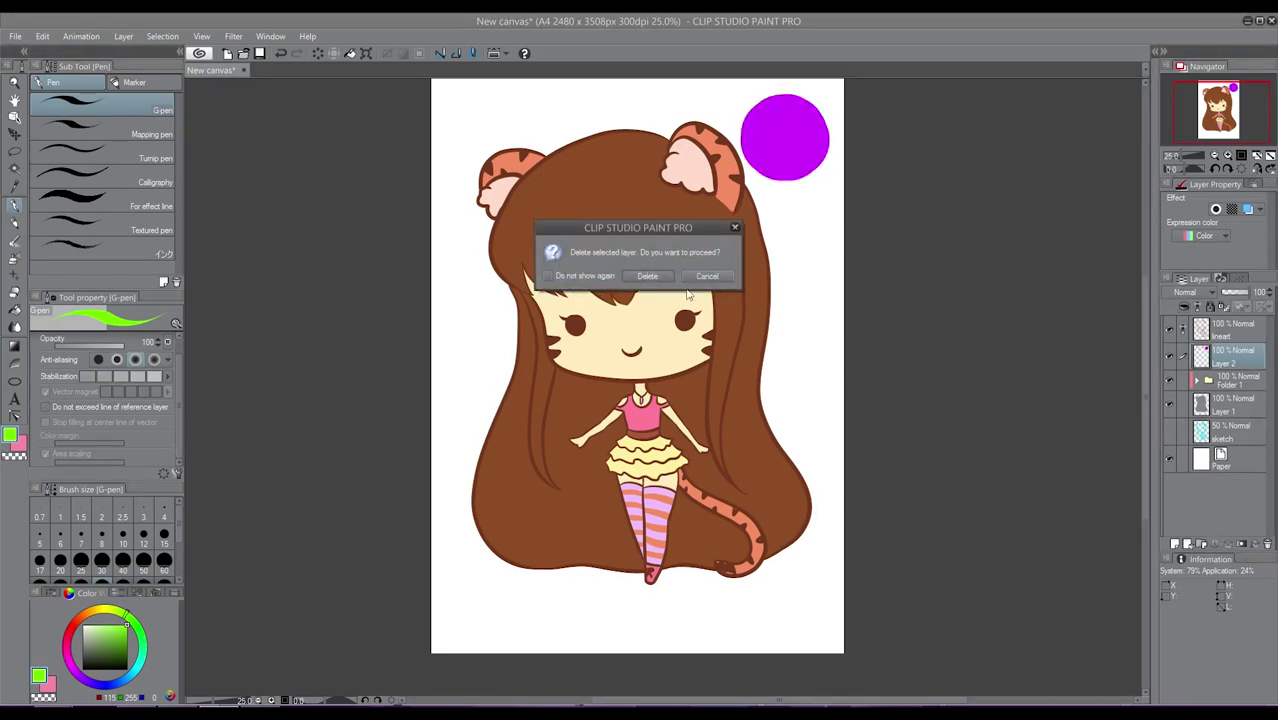
{"action": "left_click", "coordinate": [666, 280]}
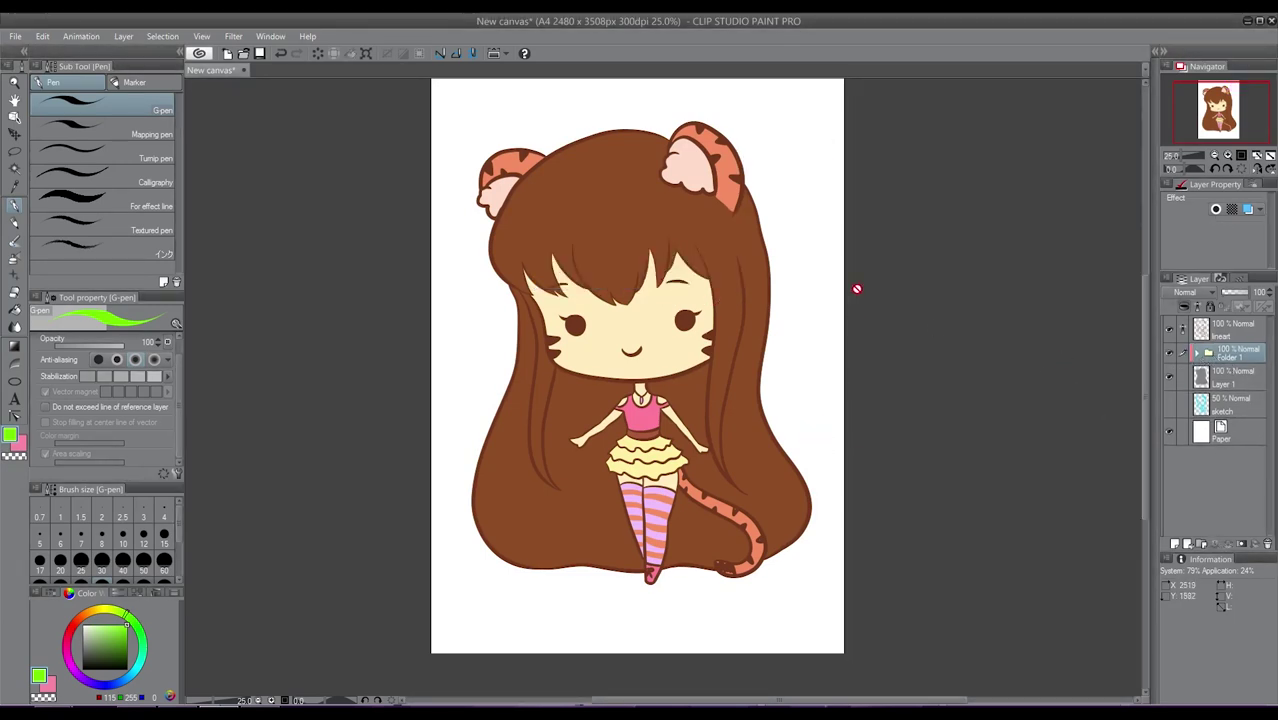
Expand Folder 1, add a raster layer directly above the skin layer and clip it to the skin.
{"action": "left_click", "coordinate": [1198, 355]}
{"action": "left_click_drag", "start_coordinate": [1266, 388], "coordinate": [1266, 448]}
{"action": "left_click", "coordinate": [1245, 447]}
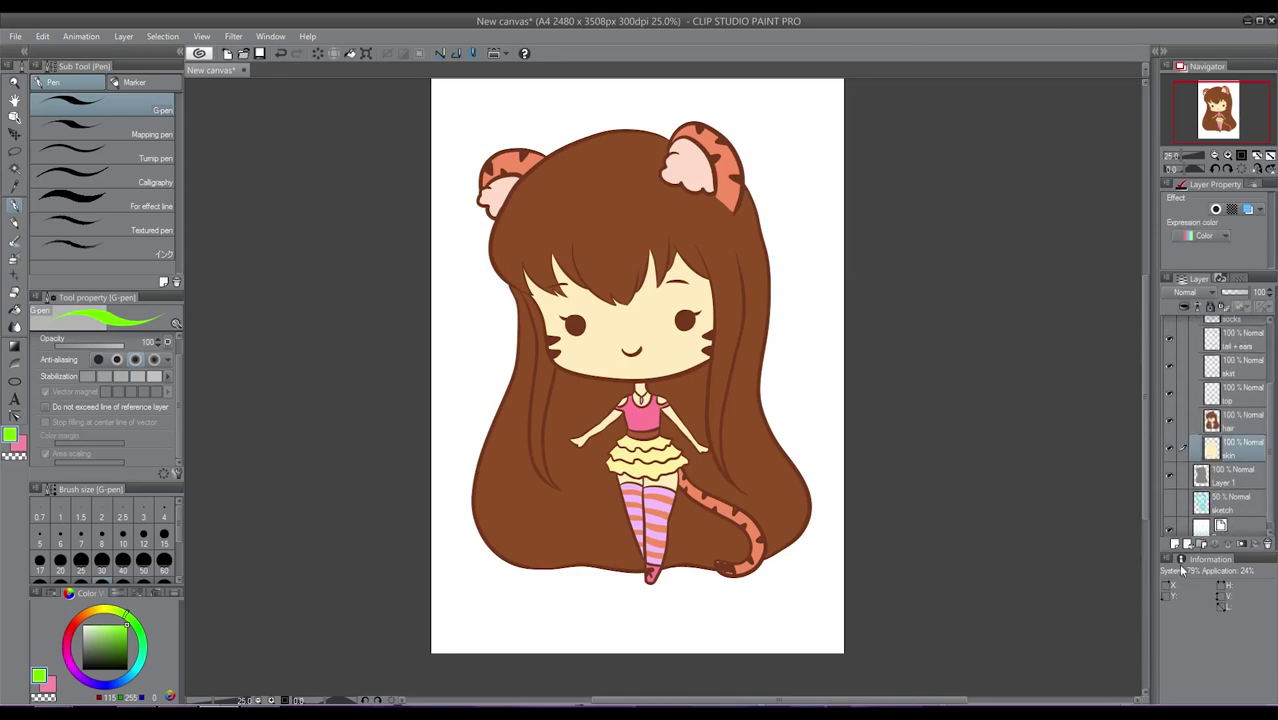
{"action": "left_click", "coordinate": [1175, 543]}
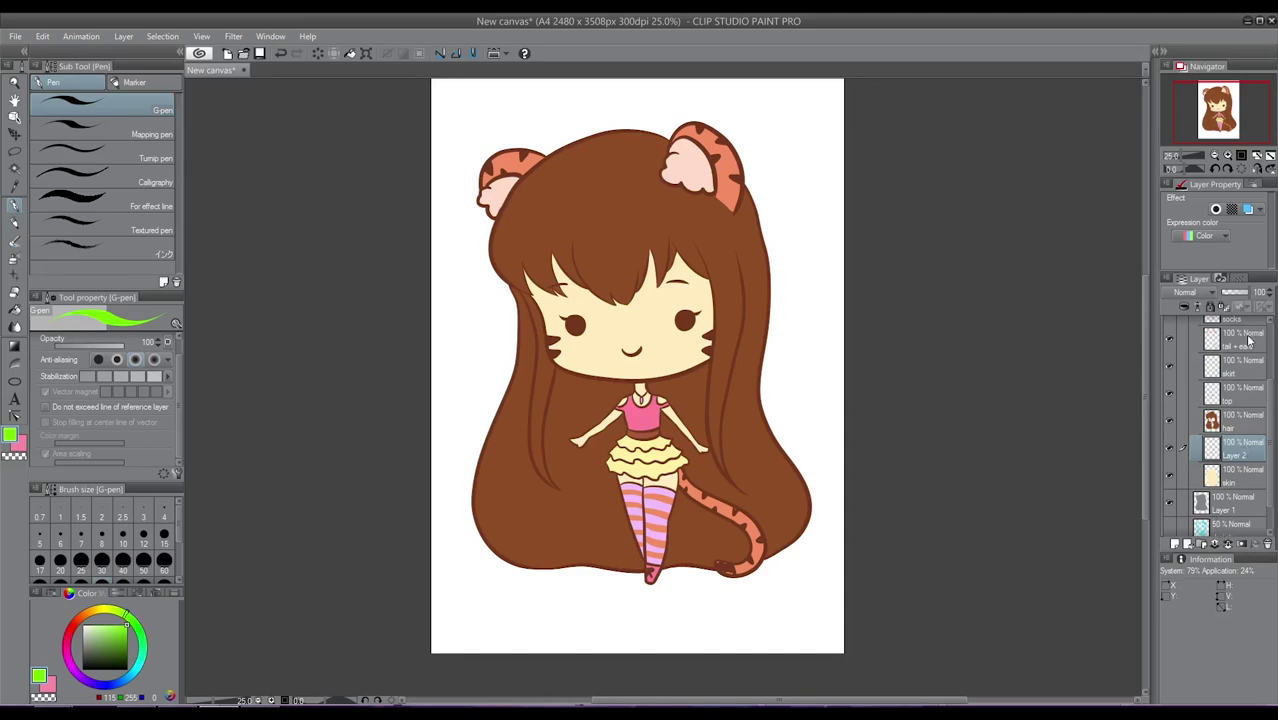
{"action": "left_click", "coordinate": [1183, 311]}
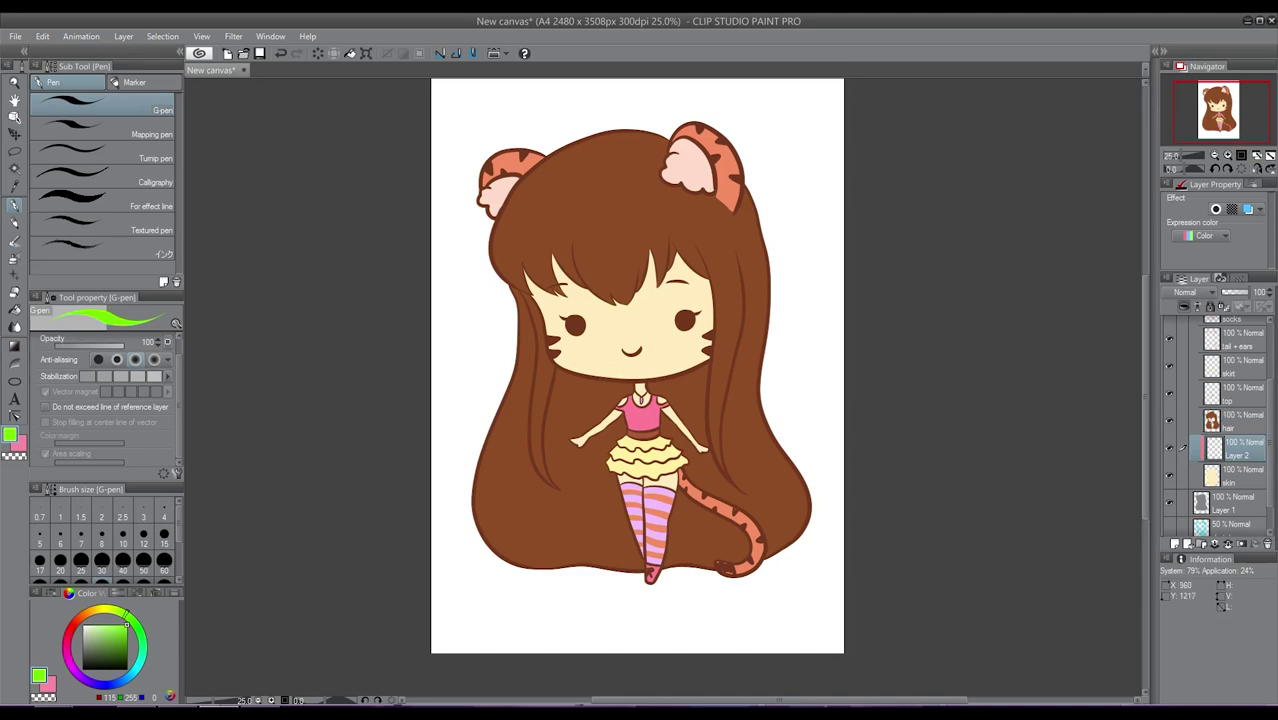
Sample the face's skin color and shift it to a soft salmon pink.
{"action": "left_click", "coordinate": [612, 367], "text": "alt"}
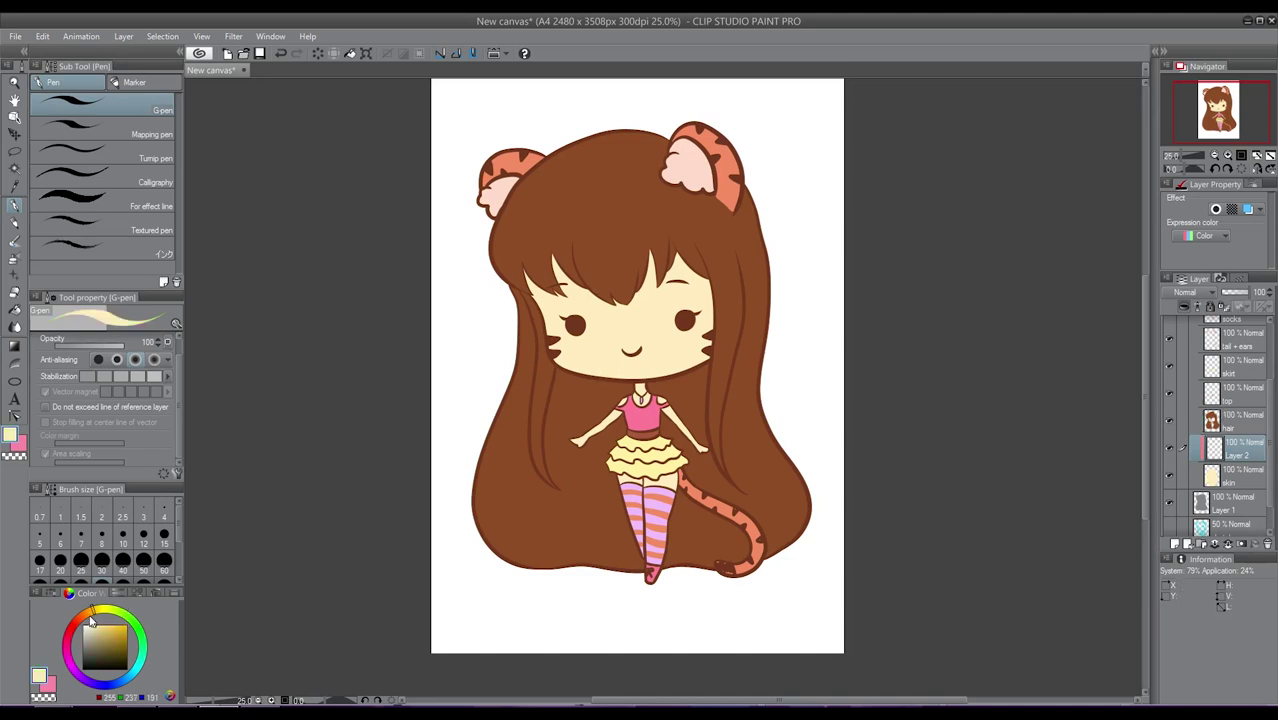
{"action": "left_click_drag", "start_coordinate": [90, 616], "coordinate": [76, 625]}
{"action": "left_click", "coordinate": [104, 625]}
{"action": "left_click", "coordinate": [70, 633]}
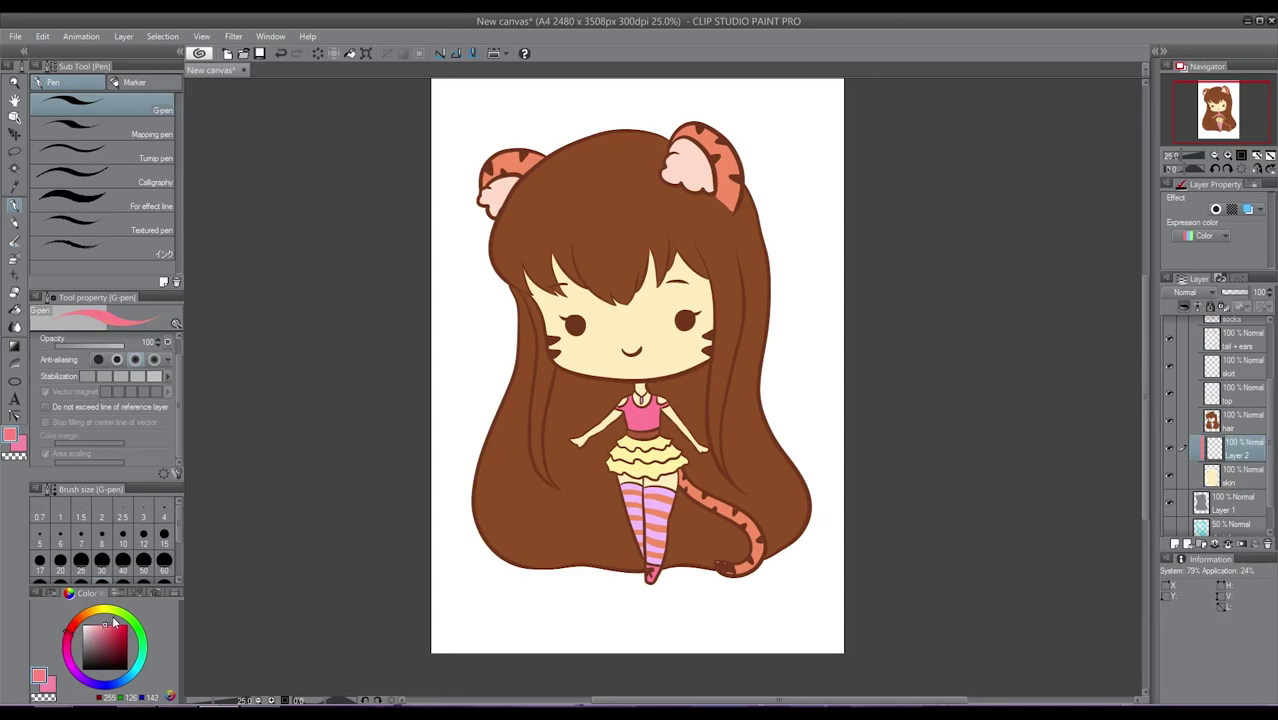
{"action": "left_click", "coordinate": [100, 628]}
Spray pink across the upper face with the Soft airbrush at size 800 and lower the layer's opacity to 57%.
{"action": "left_click", "coordinate": [15, 260]}
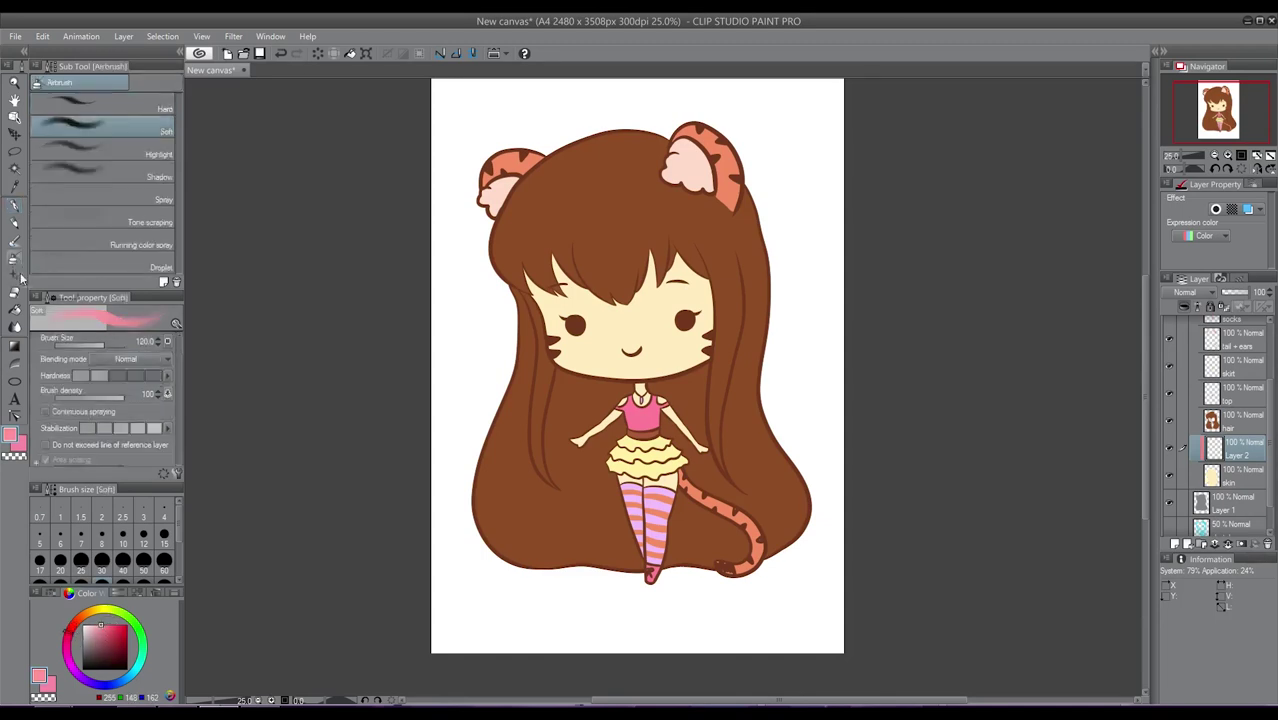
{"action": "mouse_move", "coordinate": [586, 258]}
{"action": "left_mouse_down"}
{"action": "mouse_move", "coordinate": [619, 220]}
{"action": "mouse_move", "coordinate": [720, 259]}
{"action": "mouse_move", "coordinate": [690, 243]}
{"action": "left_mouse_up"}
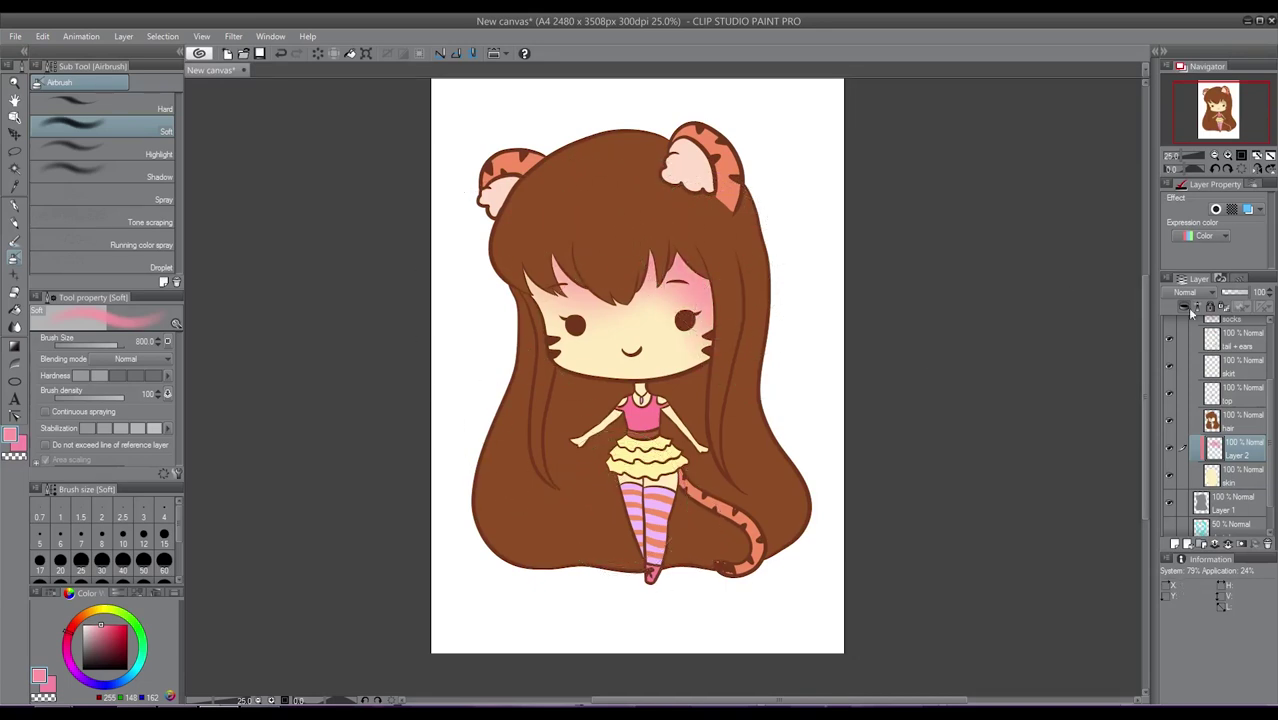
{"action": "left_click_drag", "start_coordinate": [1241, 296], "coordinate": [1237, 292]}
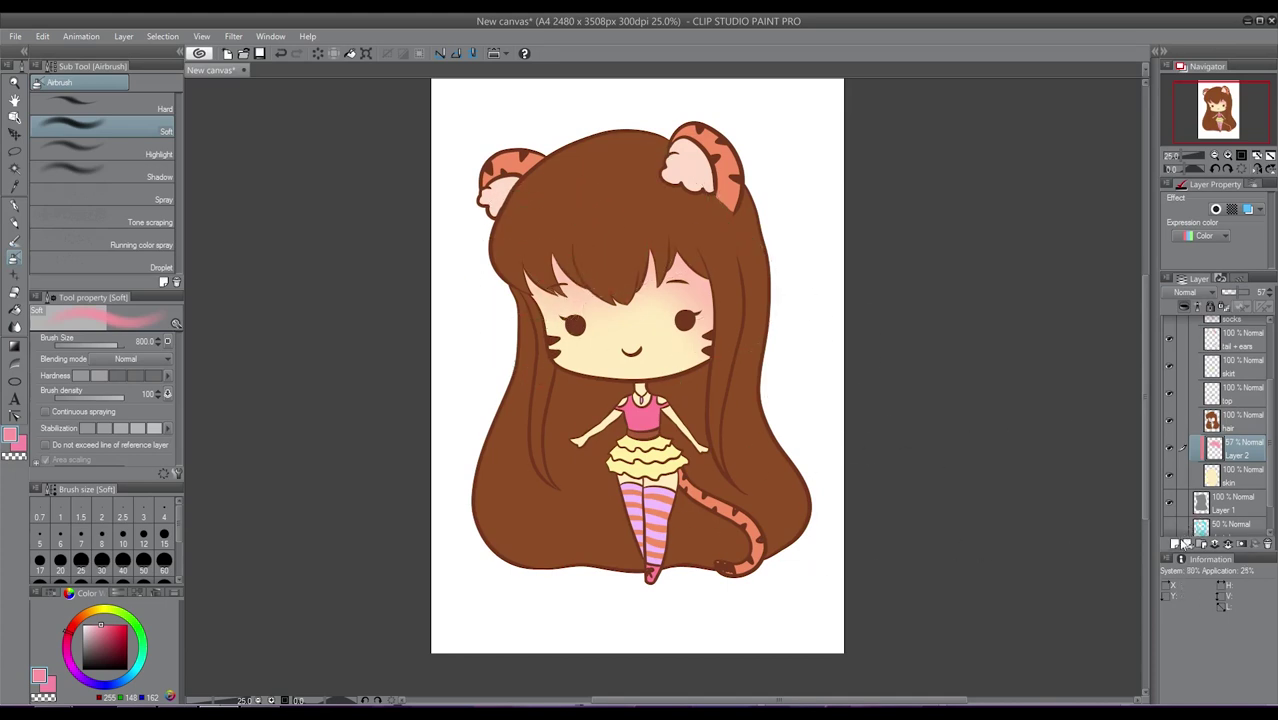
Add another raster layer clipped to the skin, set it to Multiply and mix a peach (RGB 255, 170, 133) from the sampled skin color.
{"action": "left_click", "coordinate": [1184, 544]}
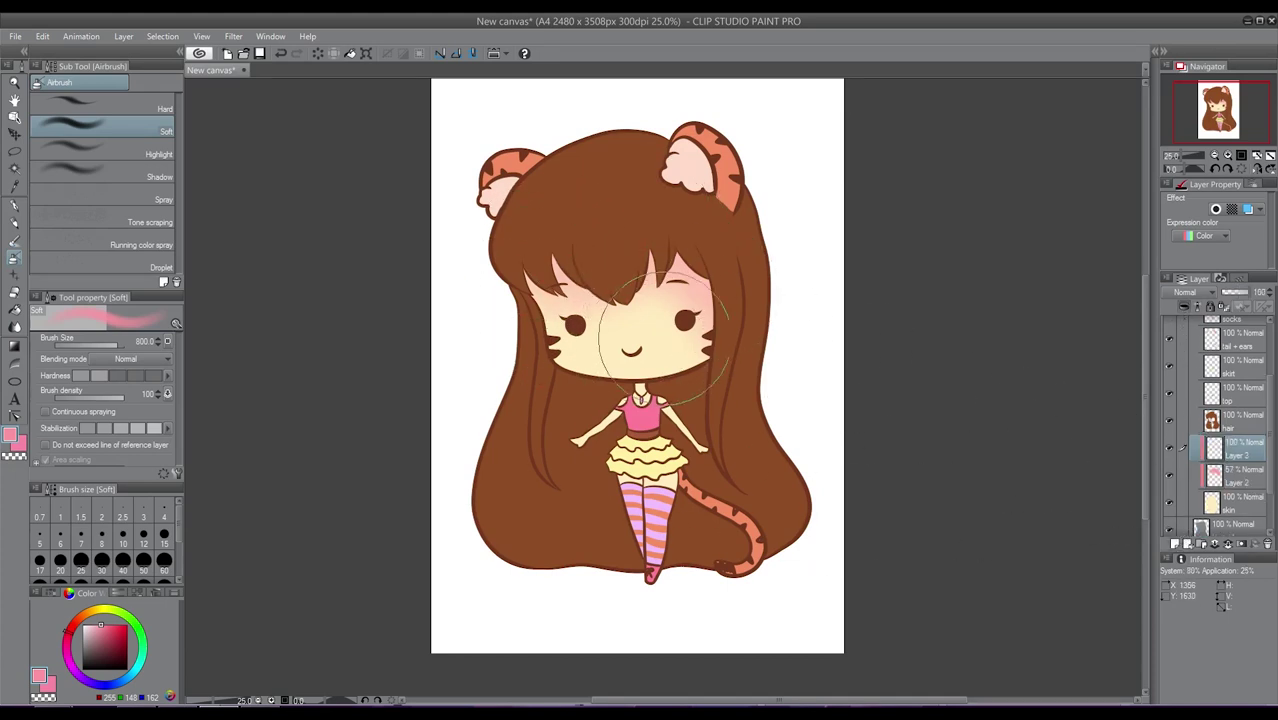
{"action": "left_click", "coordinate": [663, 338], "text": "alt"}
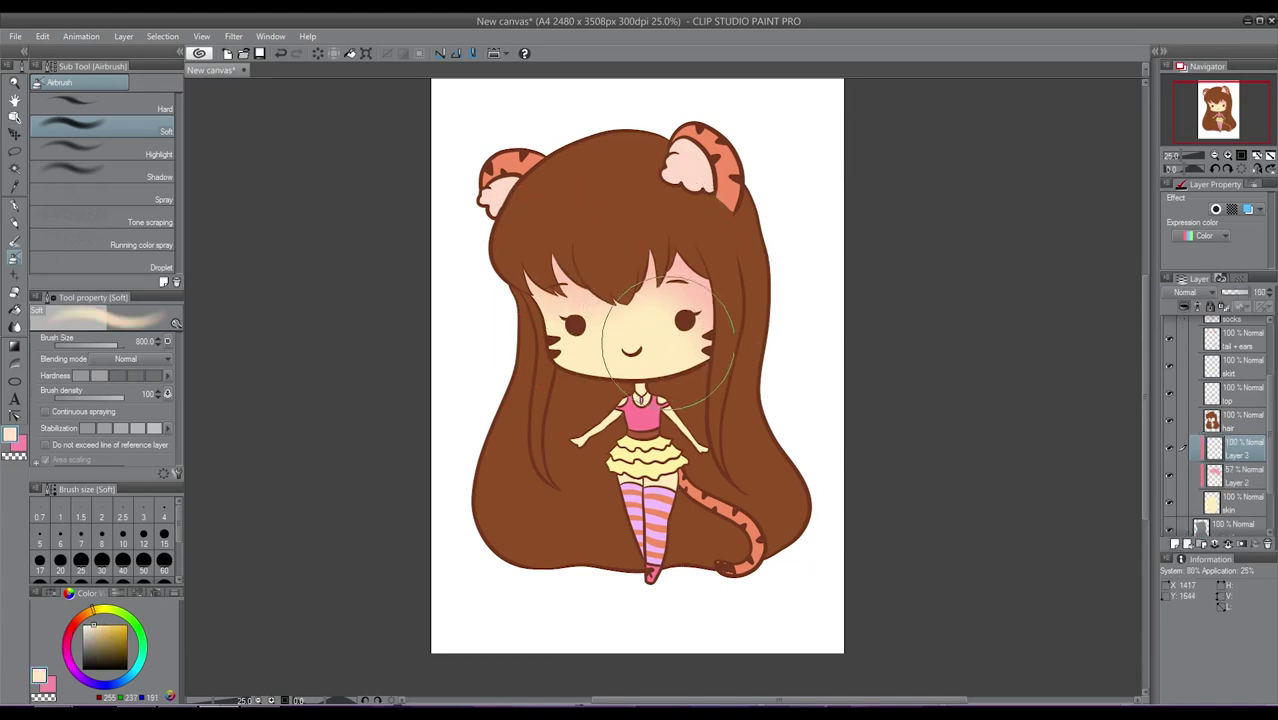
{"action": "left_click", "coordinate": [1186, 291]}
{"action": "left_click", "coordinate": [1198, 331]}
{"action": "left_click", "coordinate": [103, 625]}
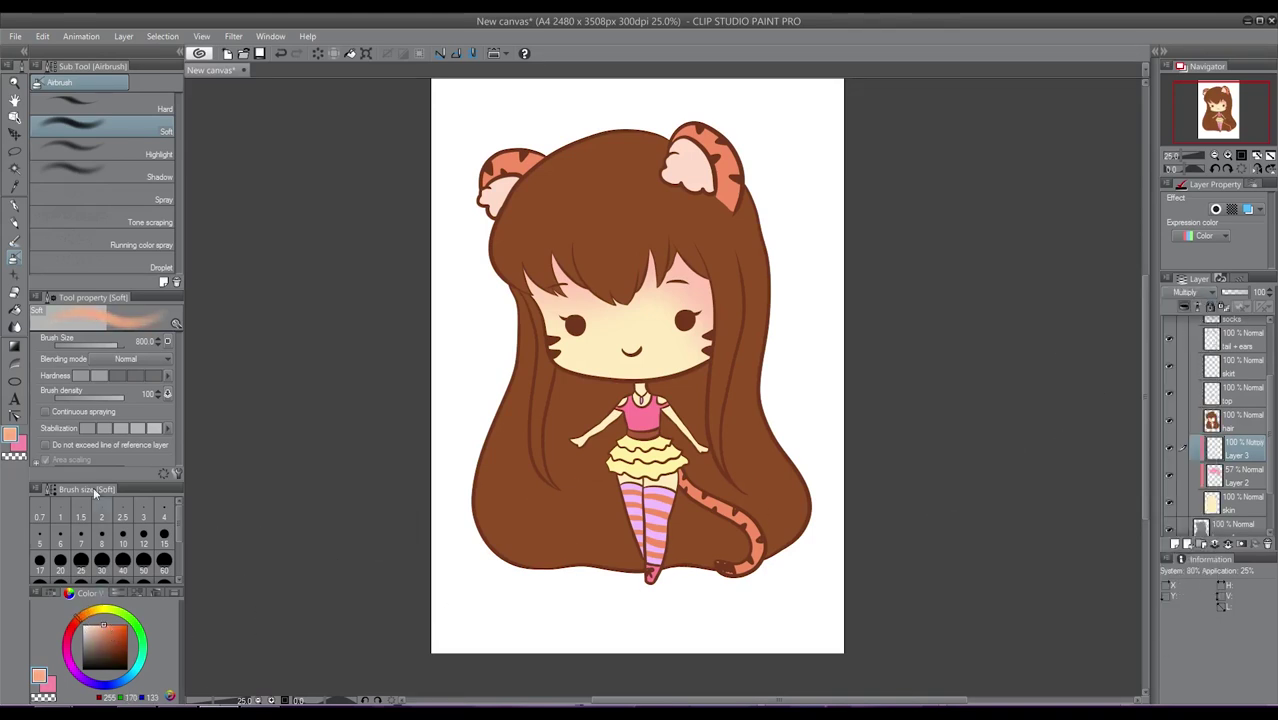
Paint hard-edged peach shadows with the G-pen at size 150 beneath the bangs, along the side hair and at the cheek's lower edge.
{"action": "left_click", "coordinate": [15, 206]}
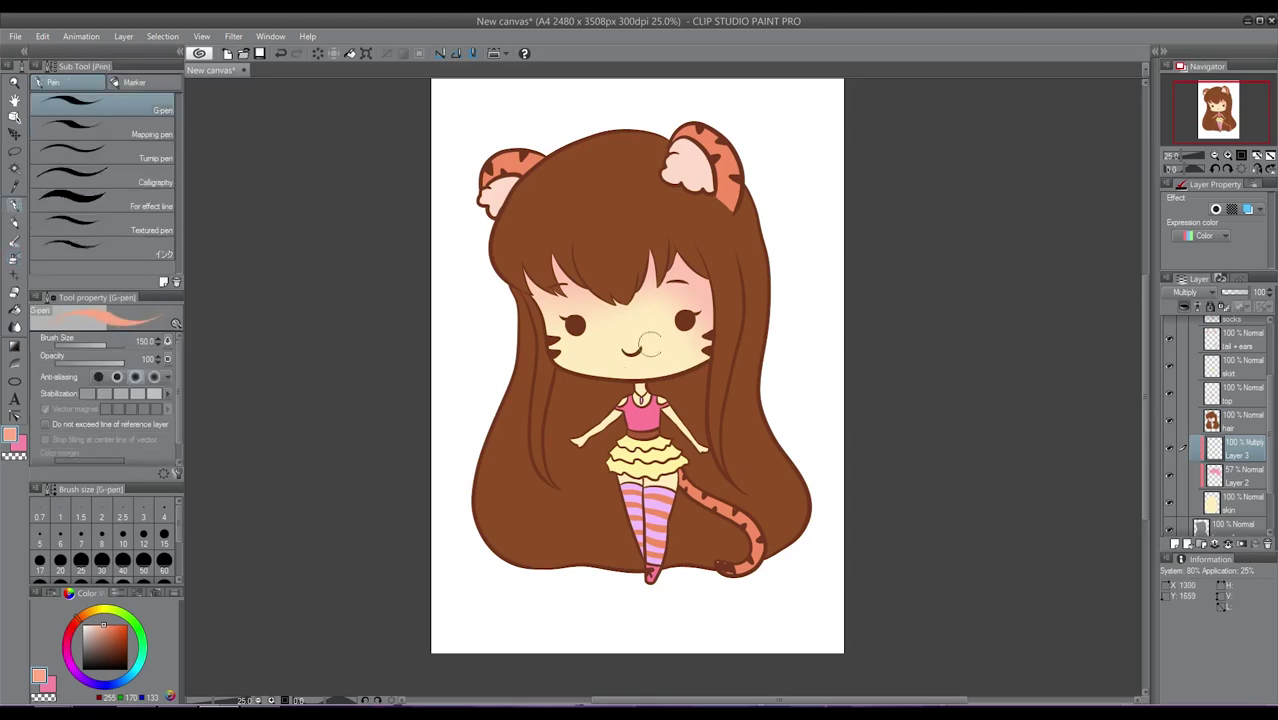
{"action": "left_click_drag", "start_coordinate": [706, 255], "coordinate": [700, 345]}
{"action": "left_click_drag", "start_coordinate": [648, 235], "coordinate": [640, 298]}
{"action": "left_click_drag", "start_coordinate": [551, 246], "coordinate": [583, 302]}
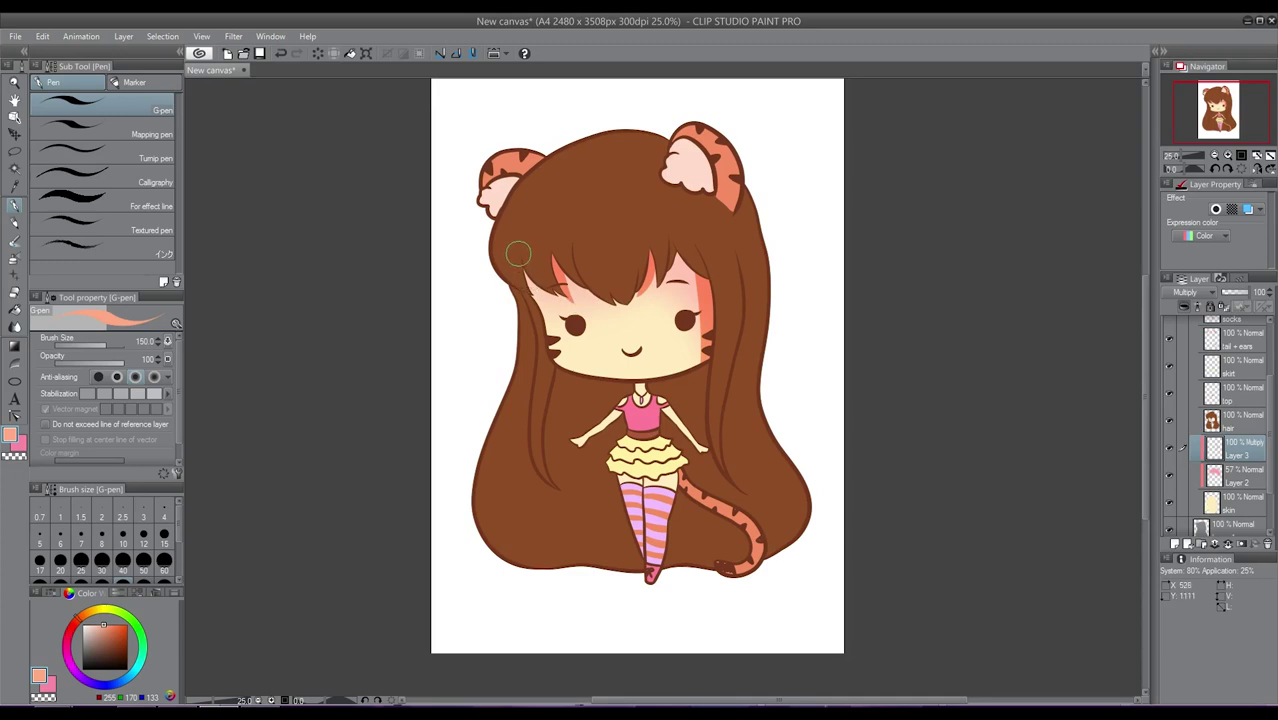
{"action": "left_click_drag", "start_coordinate": [518, 254], "coordinate": [550, 306]}
{"action": "mouse_move", "coordinate": [725, 371]}
{"action": "left_mouse_down"}
{"action": "mouse_move", "coordinate": [583, 397]}
{"action": "mouse_move", "coordinate": [693, 362]}
{"action": "left_mouse_up"}
{"action": "left_click_drag", "start_coordinate": [680, 369], "coordinate": [700, 350]}
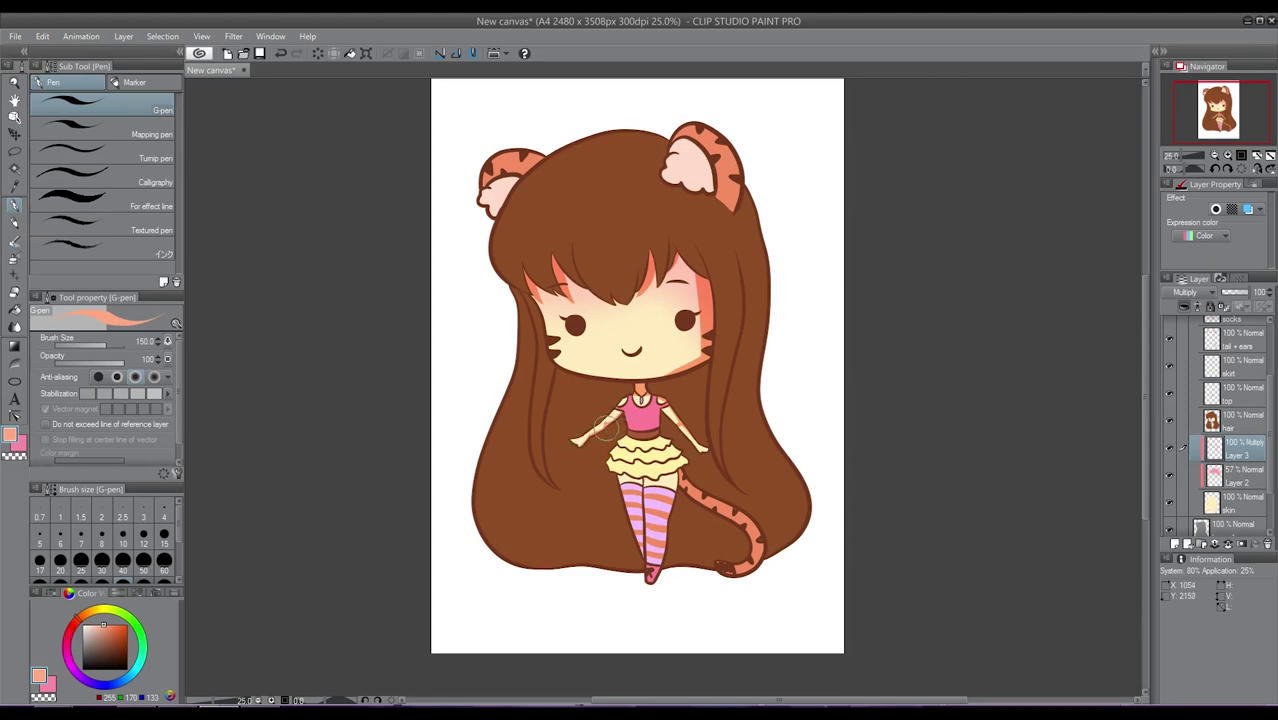
Shade the thighs below the skirt, and recolor the soft pink skin layer with hue 24, saturation 55 and brightness -23.
{"action": "left_click_drag", "start_coordinate": [614, 474], "coordinate": [648, 478]}
{"action": "left_click", "coordinate": [1258, 472]}
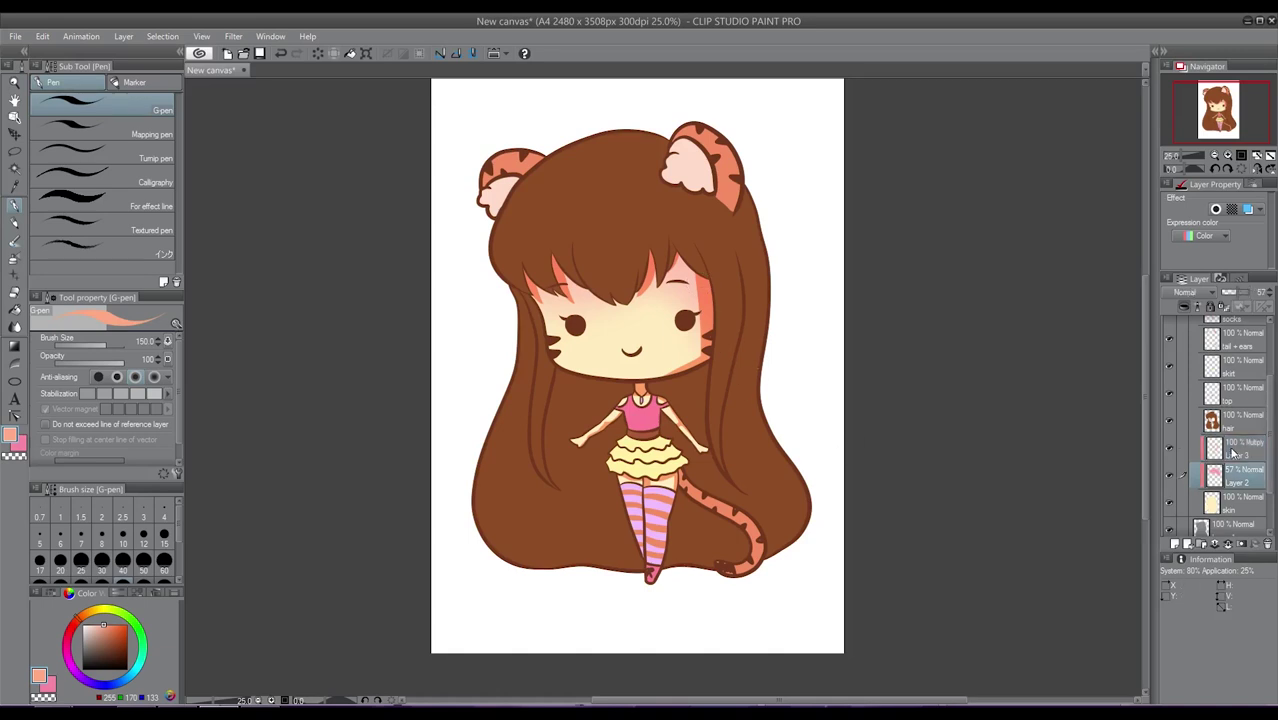
{"action": "key", "text": "ctrl+u"}
{"action": "mouse_move", "coordinate": [865, 517]}
{"action": "left_mouse_down"}
{"action": "mouse_move", "coordinate": [894, 517]}
{"action": "mouse_move", "coordinate": [876, 521]}
{"action": "left_mouse_up"}
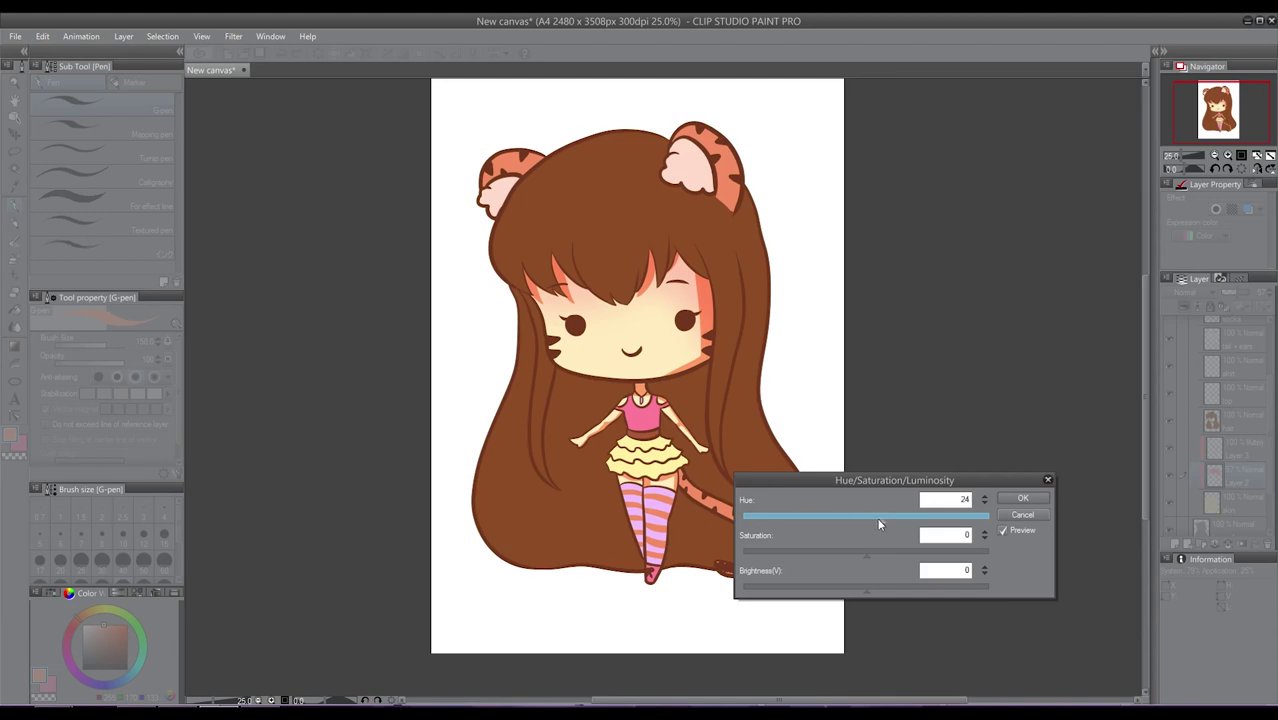
{"action": "left_click", "coordinate": [883, 552]}
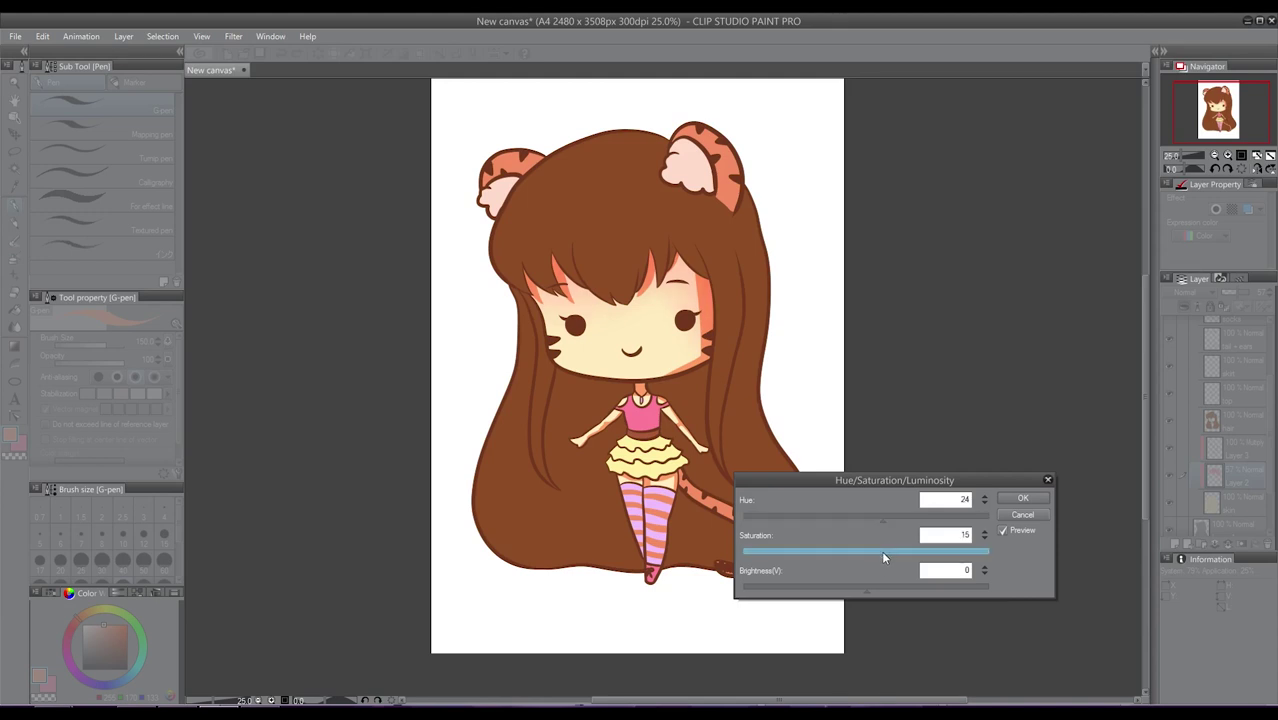
{"action": "left_click_drag", "start_coordinate": [884, 553], "coordinate": [842, 586]}
{"action": "left_click_drag", "start_coordinate": [895, 551], "coordinate": [935, 552]}
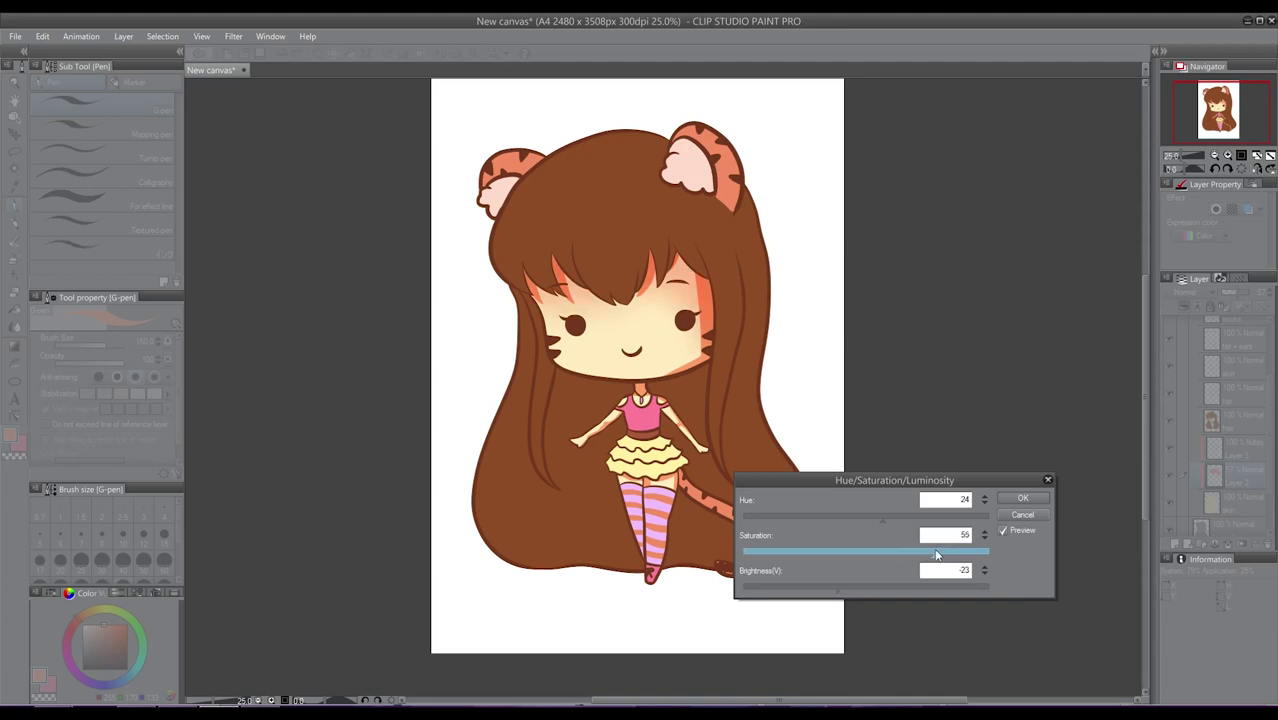
{"action": "left_click", "coordinate": [1022, 498]}
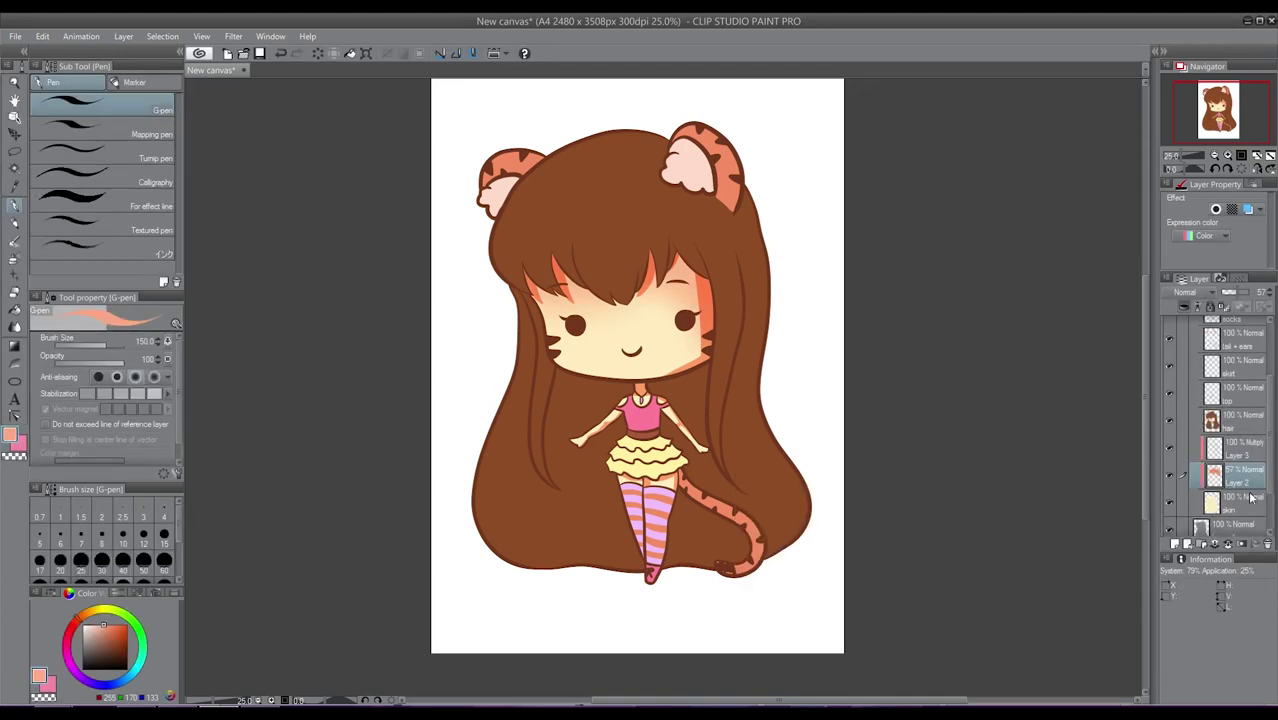
Add a raster layer clipped above the skin shadows and spray coral-red blush on both cheeks with the Soft airbrush at size 200.
{"action": "left_click", "coordinate": [1235, 456]}
{"action": "left_click", "coordinate": [1175, 543]}
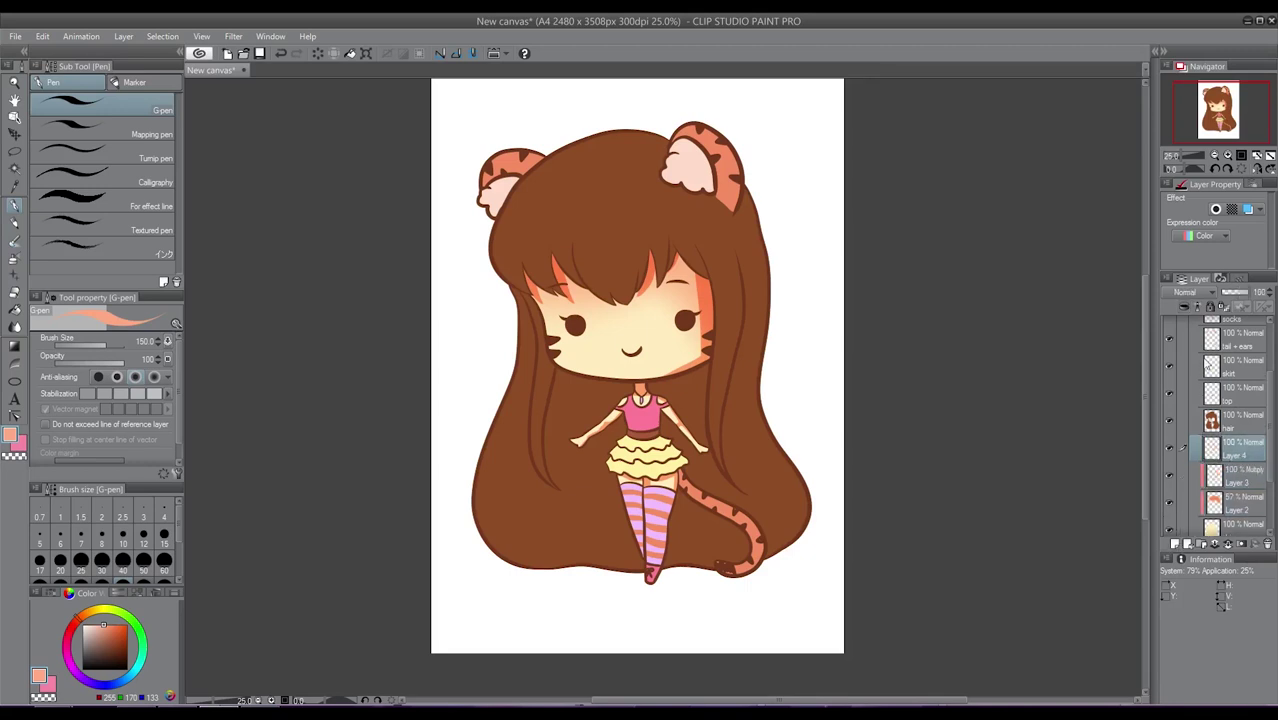
{"action": "left_click", "coordinate": [1184, 312]}
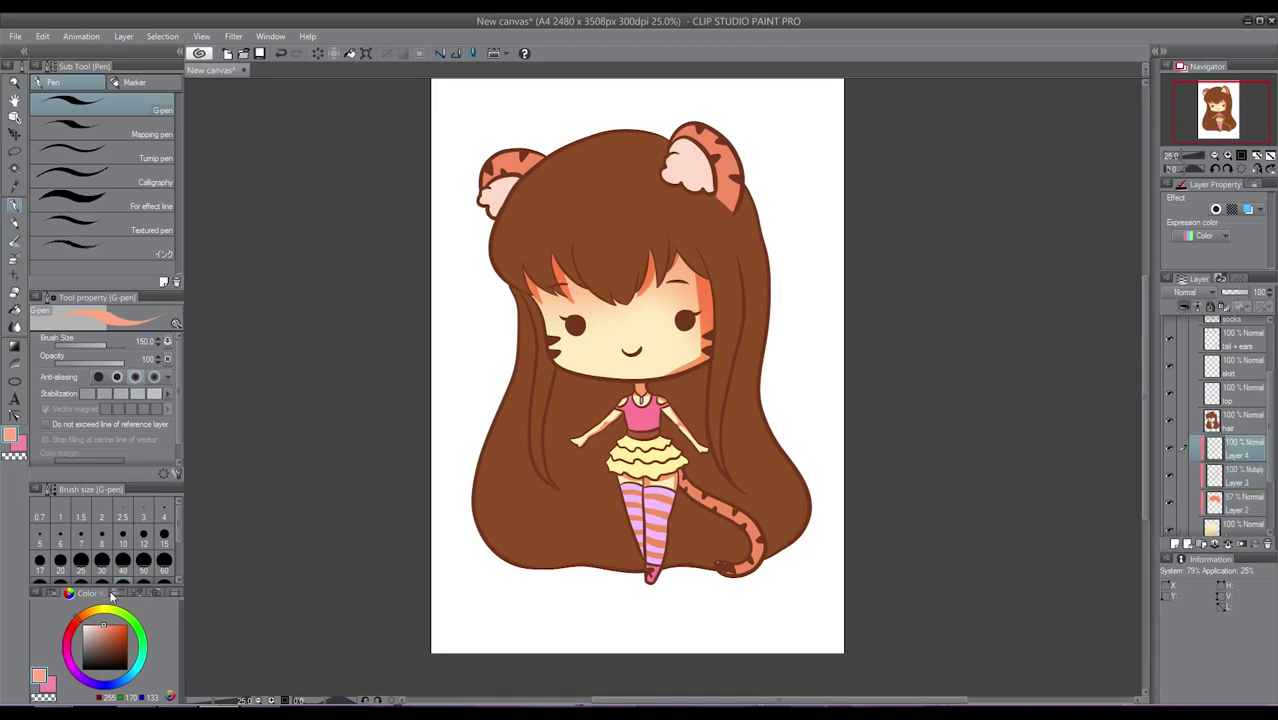
{"action": "left_click_drag", "start_coordinate": [106, 626], "coordinate": [114, 620]}
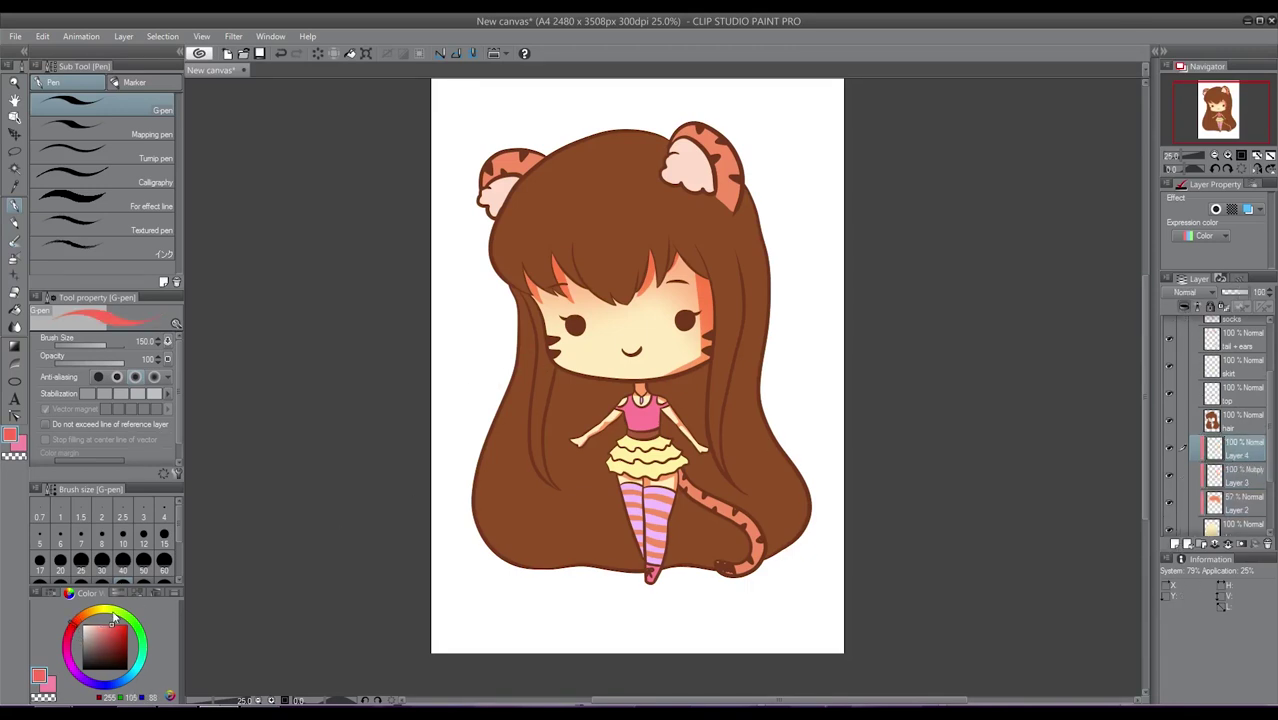
{"action": "left_click", "coordinate": [14, 259]}
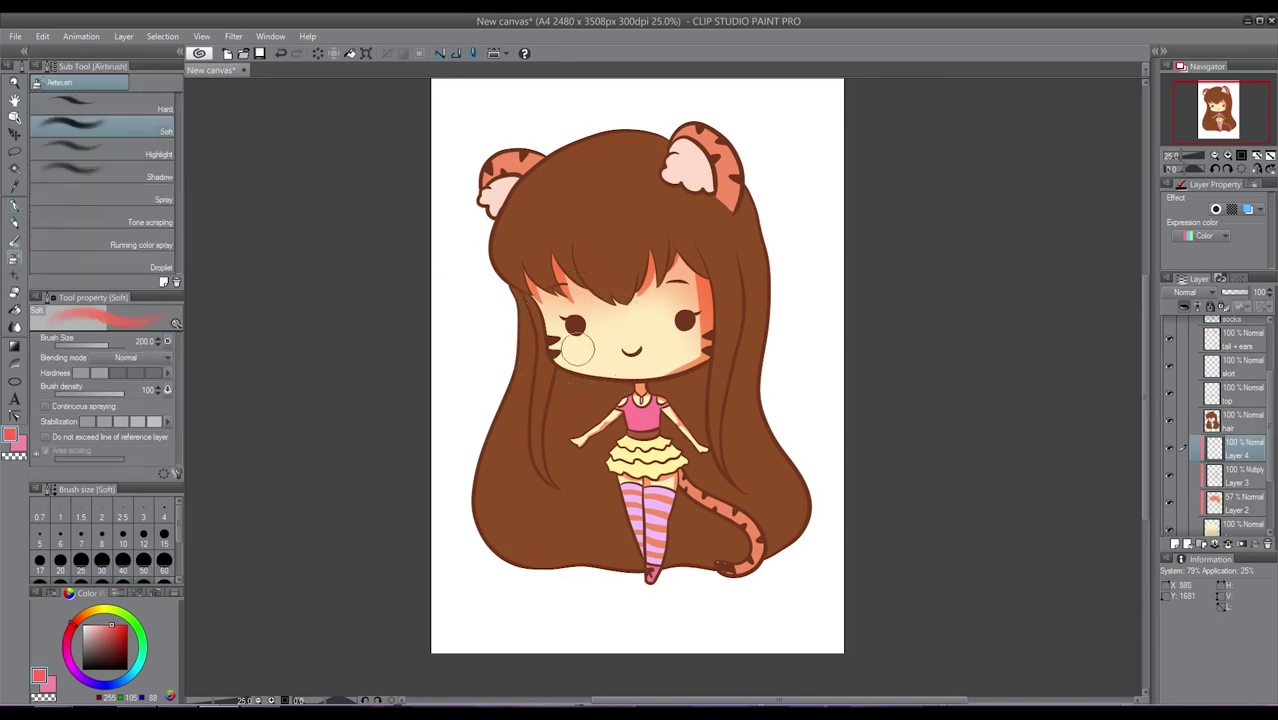
{"action": "left_click_drag", "start_coordinate": [578, 350], "coordinate": [574, 346]}
{"action": "mouse_move", "coordinate": [689, 342]}
{"action": "left_mouse_down"}
{"action": "mouse_move", "coordinate": [665, 337]}
{"action": "mouse_move", "coordinate": [677, 340]}
{"action": "left_mouse_up"}
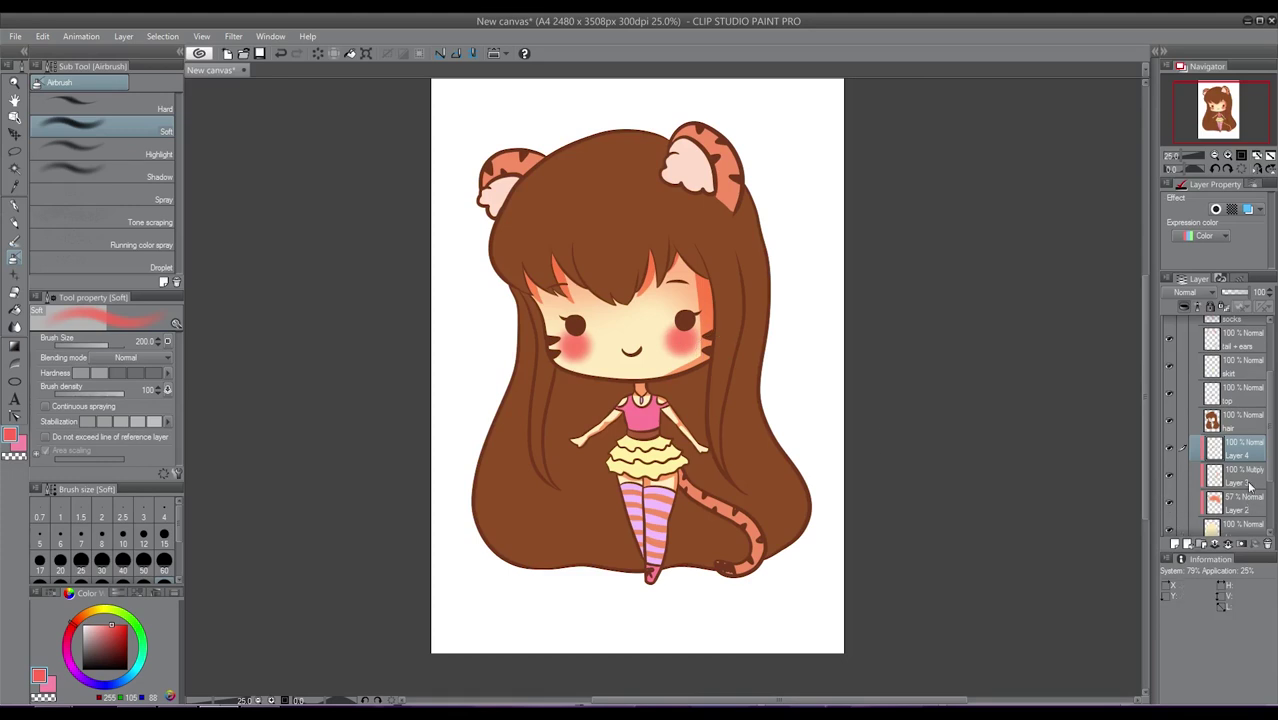
Add a raster layer clipped to the hair and mix a darker reddish brown (RGB 122, 53, 27) from the sampled hair color.
{"action": "left_click", "coordinate": [1227, 420]}
{"action": "left_click", "coordinate": [1174, 545]}
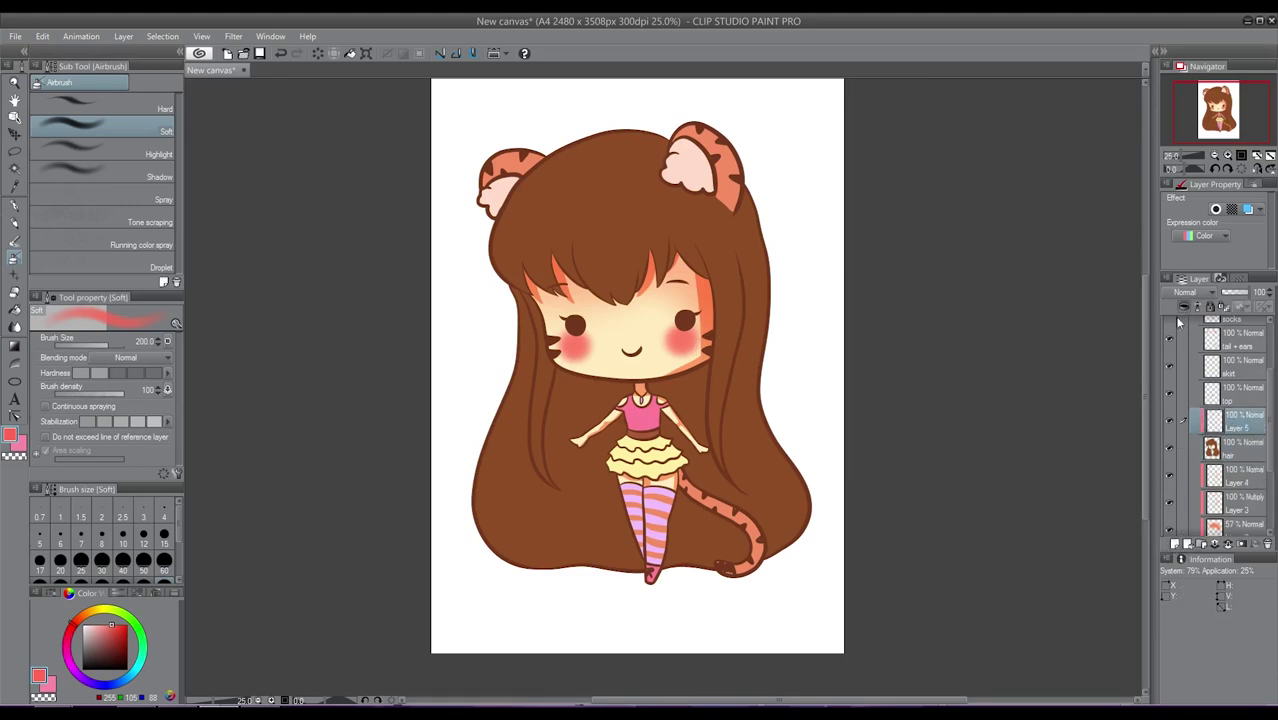
{"action": "left_click", "coordinate": [656, 212], "text": "alt"}
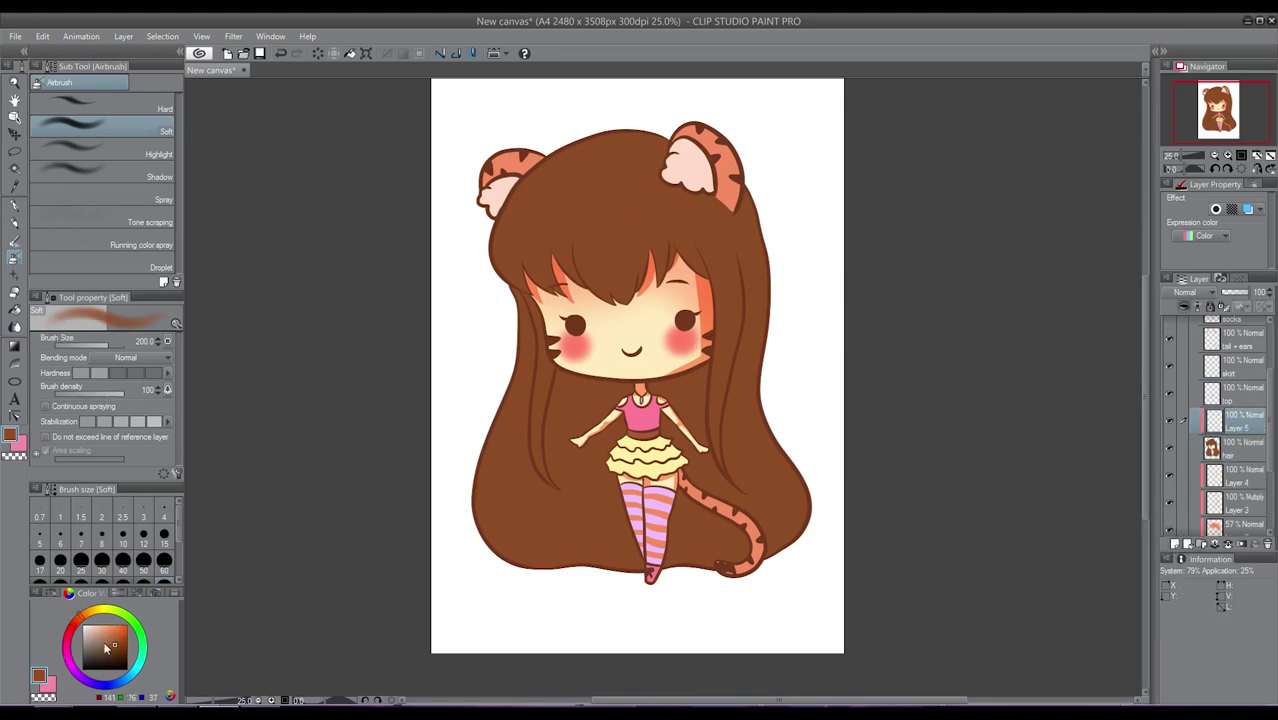
{"action": "left_click", "coordinate": [77, 619]}
{"action": "left_click", "coordinate": [117, 648]}
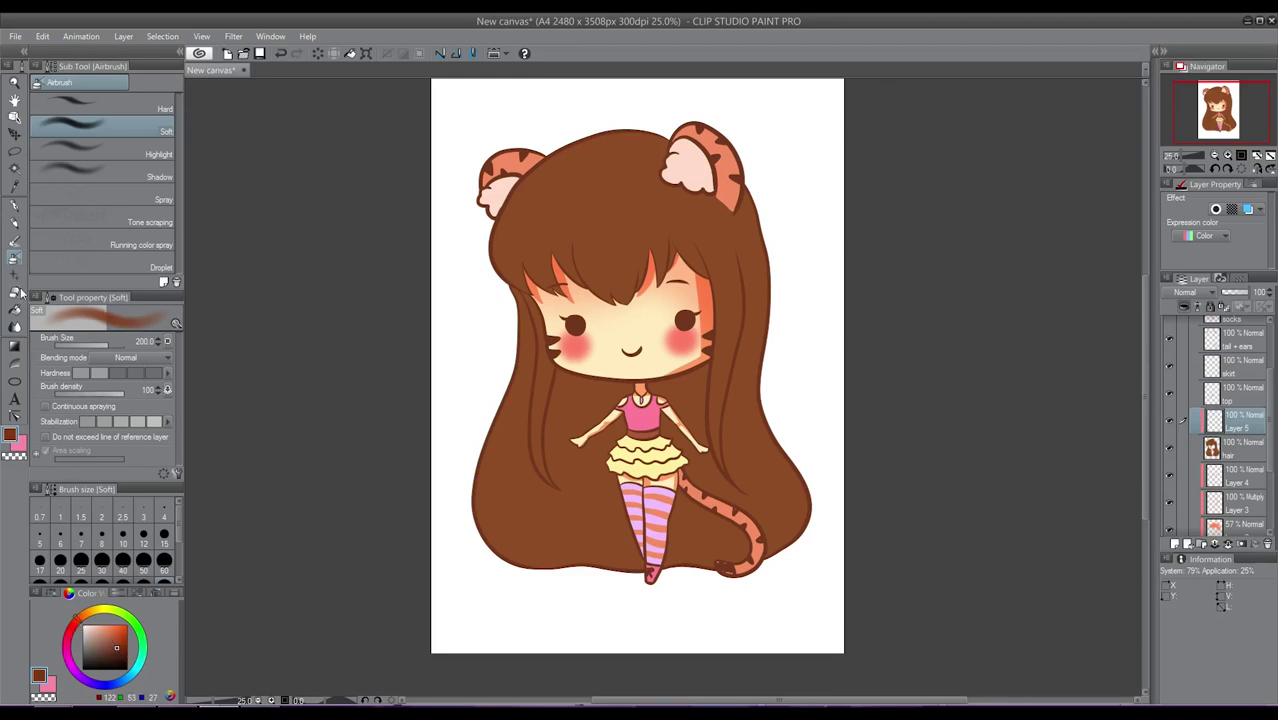
Spray the dark brown along the hair's right edge with the Soft airbrush at size 1200.
{"action": "key", "text": "]"}
{"action": "key", "text": "]"}
{"action": "key", "text": "]"}
{"action": "key", "text": "]"}
{"action": "key", "text": "]"}
{"action": "key", "text": "]"}
{"action": "key", "text": "]"}
{"action": "key", "text": "]"}
{"action": "key", "text": "]"}
{"action": "mouse_move", "coordinate": [816, 509]}
{"action": "left_mouse_down"}
{"action": "mouse_move", "coordinate": [836, 346]}
{"action": "mouse_move", "coordinate": [810, 151]}
{"action": "left_mouse_up"}
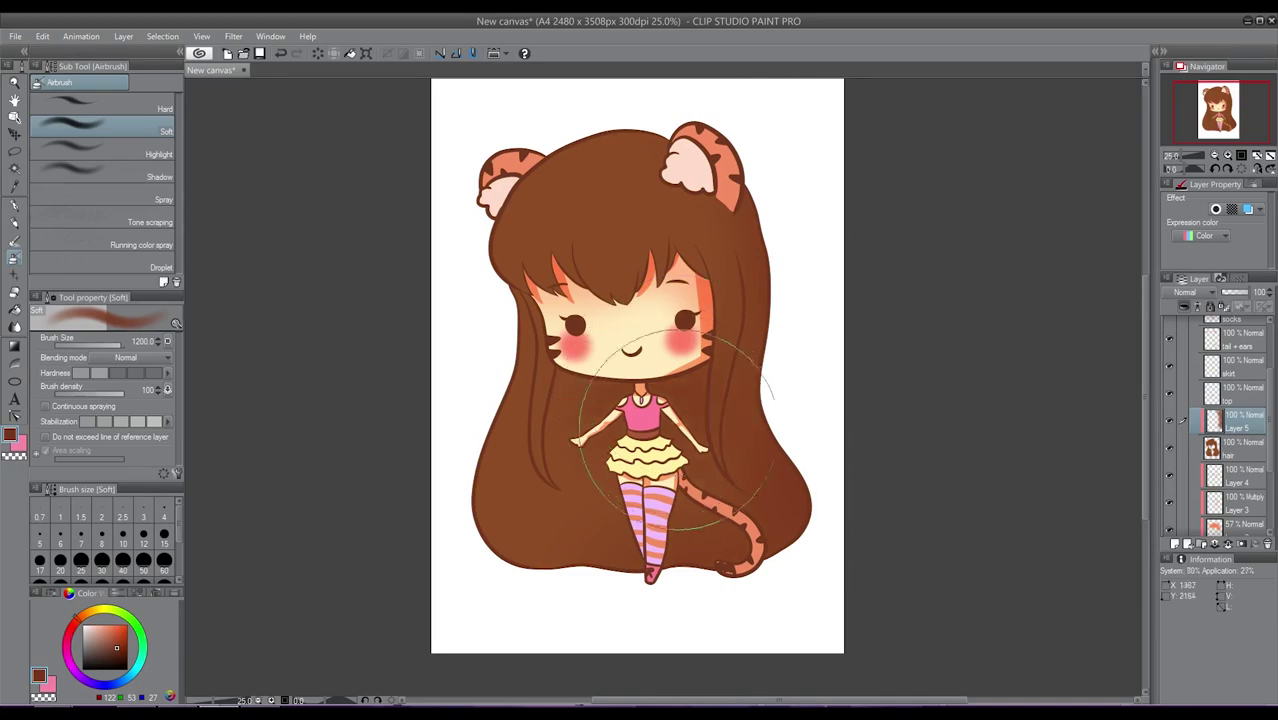
Add another clipped hair layer and spray pale yellow (RGB 255, 238, 160) along the hair's upper-left and lower-left edges.
{"action": "left_click", "coordinate": [1175, 543]}
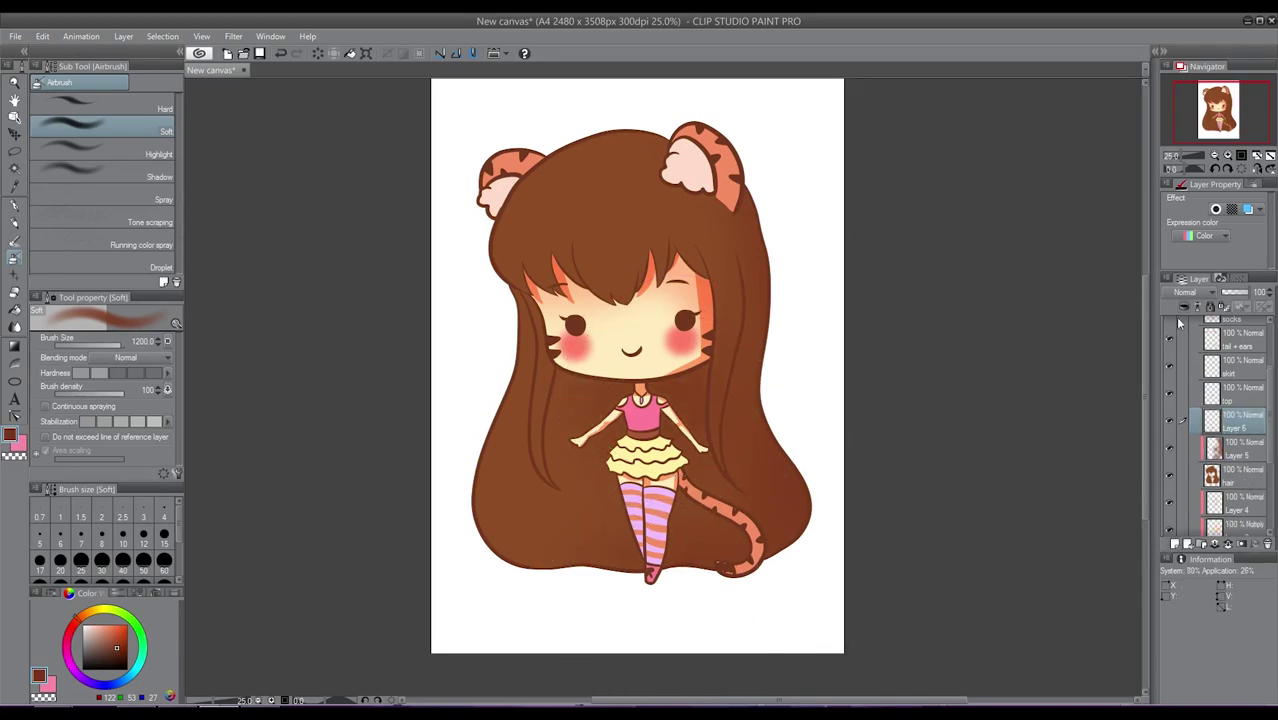
{"action": "left_click", "coordinate": [116, 645]}
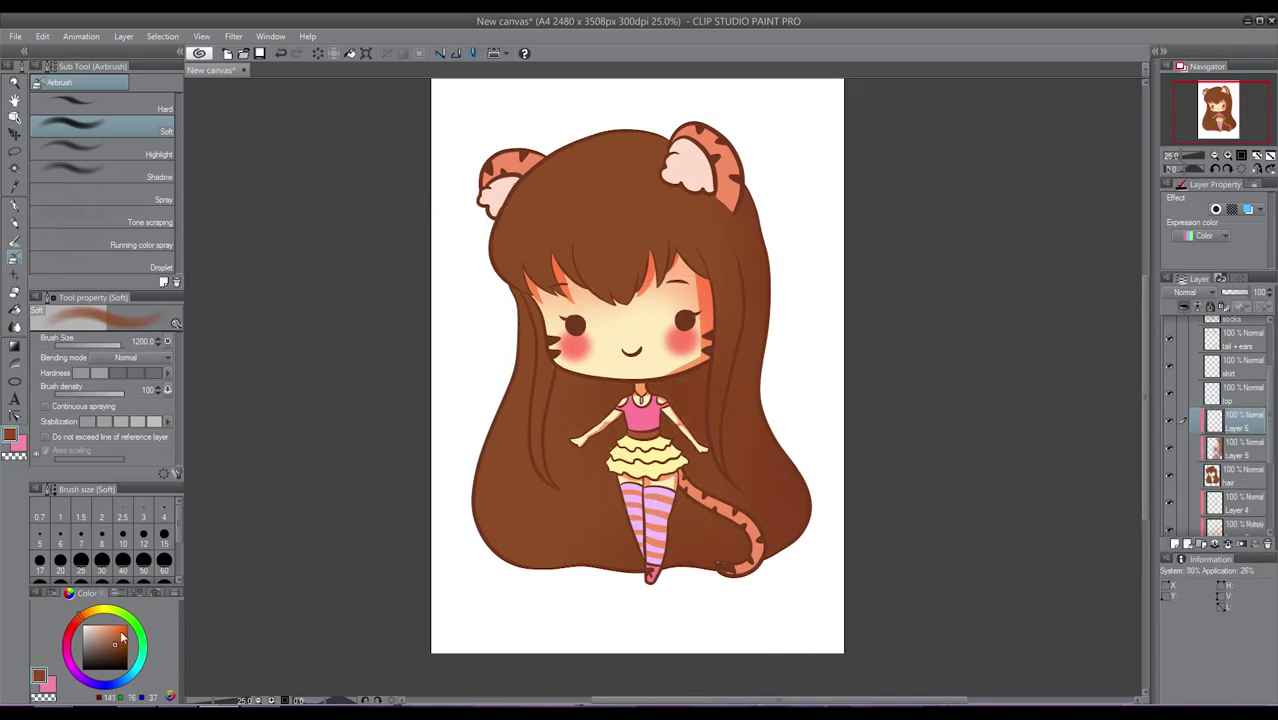
{"action": "left_click", "coordinate": [99, 616]}
{"action": "left_click", "coordinate": [98, 629]}
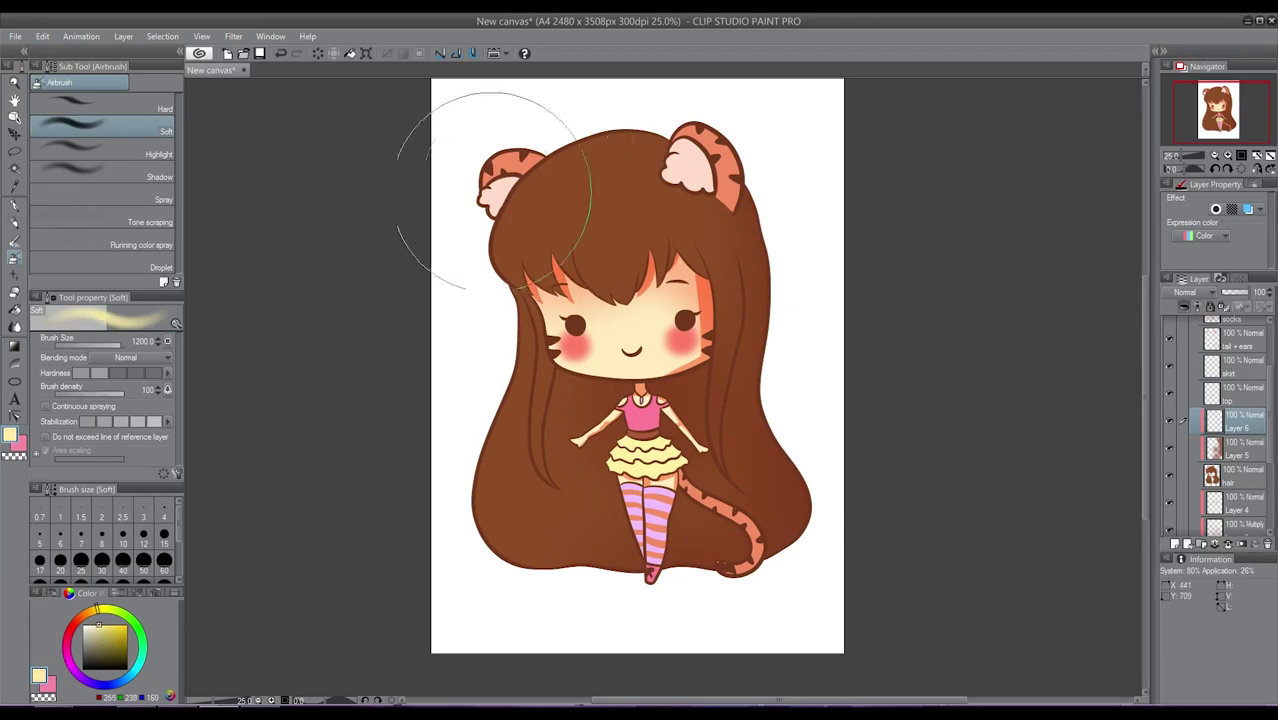
{"action": "mouse_move", "coordinate": [460, 248]}
{"action": "left_mouse_down"}
{"action": "mouse_move", "coordinate": [494, 129]}
{"action": "mouse_move", "coordinate": [628, 116]}
{"action": "left_mouse_up"}
{"action": "left_click_drag", "start_coordinate": [443, 396], "coordinate": [589, 655]}
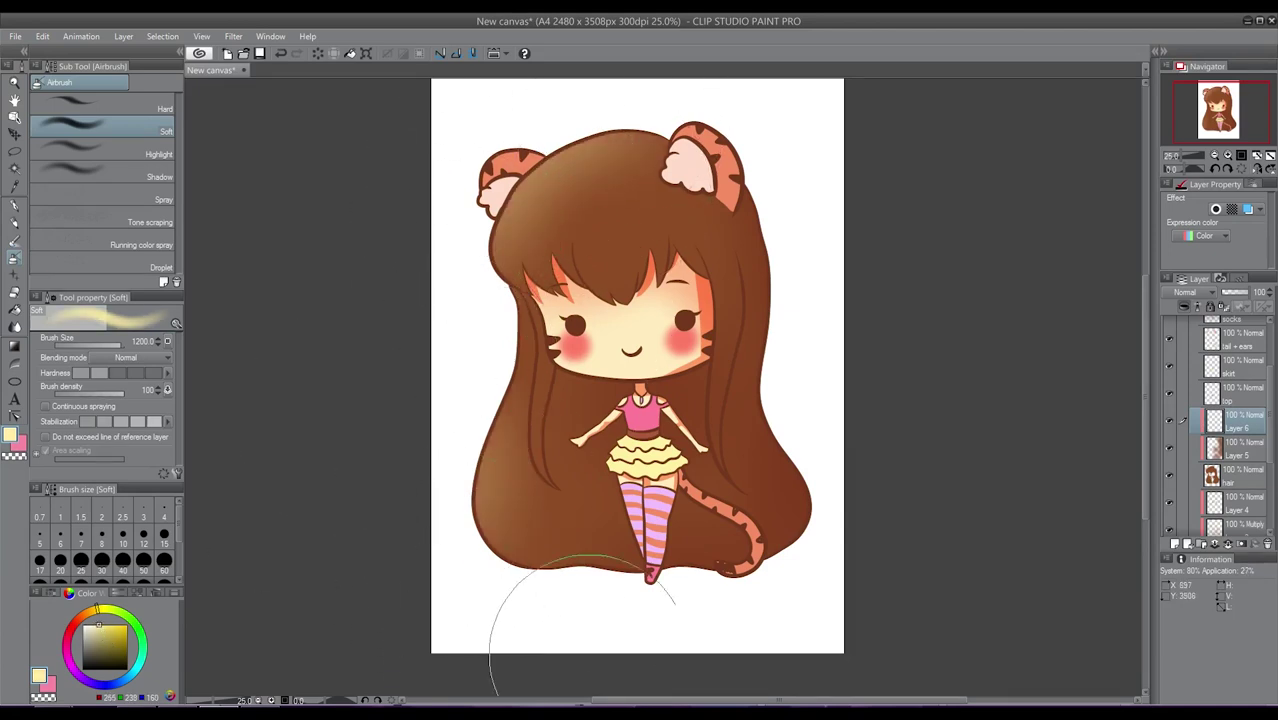
Reduce the Soft airbrush to size 700 and spray a pale yellow glow over the lower ends of the bangs.
{"action": "key", "text": "bracketleft"}
{"action": "key", "text": "bracketleft"}
{"action": "key", "text": "bracketleft"}
{"action": "key", "text": "bracketleft"}
{"action": "key", "text": "bracketleft"}
{"action": "key", "text": "bracketleft"}
{"action": "key", "text": "bracketleft"}
{"action": "key", "text": "bracketright"}
{"action": "key", "text": "bracketright"}
{"action": "key", "text": "bracketright"}
{"action": "key", "text": "bracketright"}
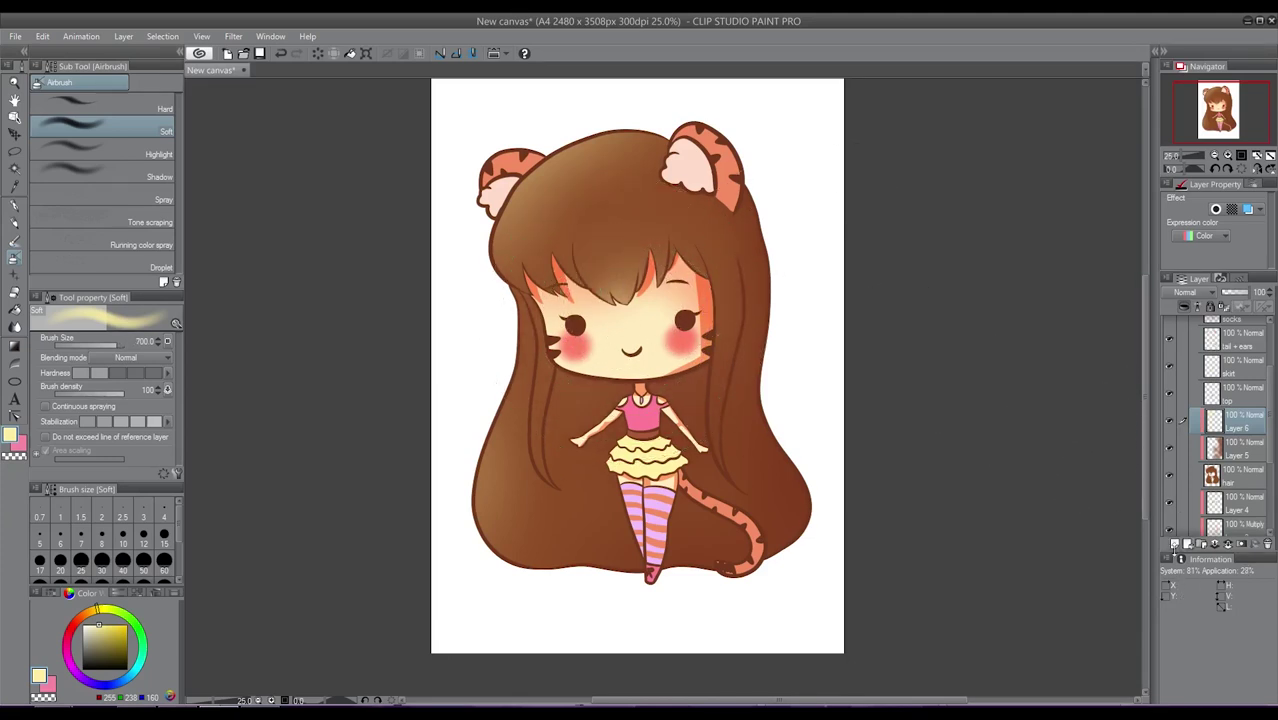
Add another raster layer clipped to the hair, sample a mid brown from the hair and set the layer to Multiply.
{"action": "left_click", "coordinate": [1175, 543]}
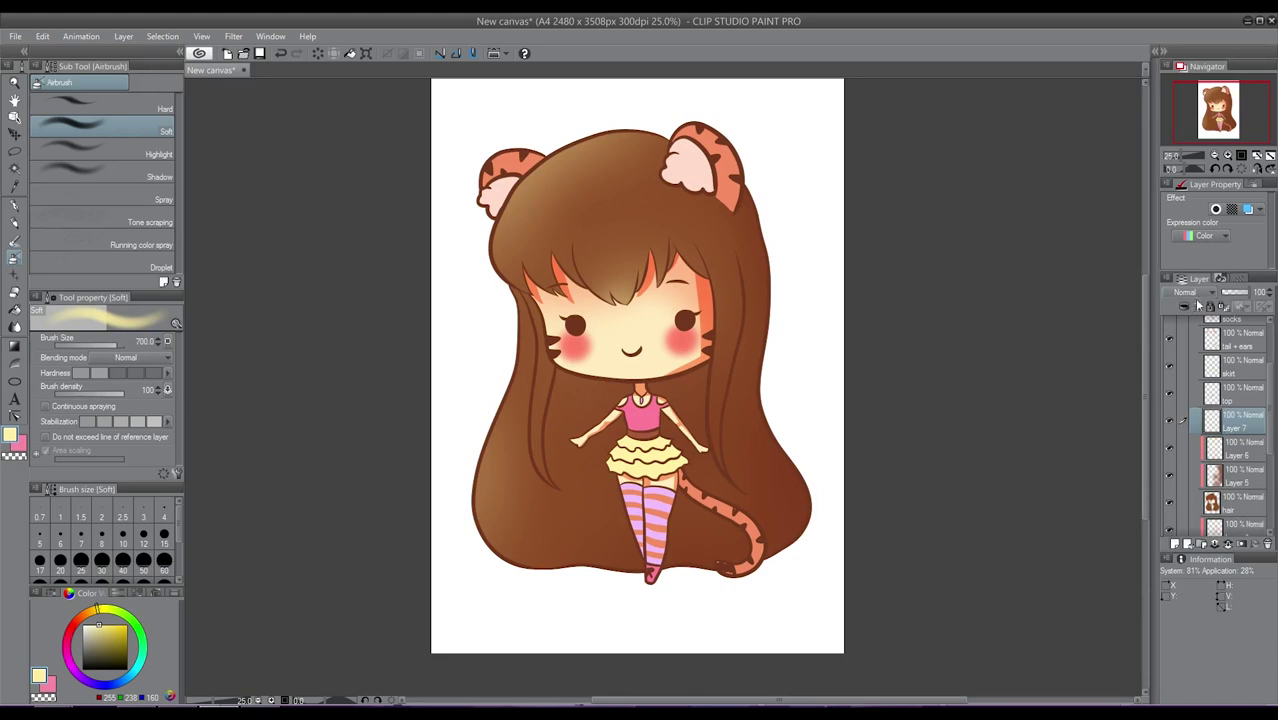
{"action": "left_click", "coordinate": [813, 467], "text": "alt"}
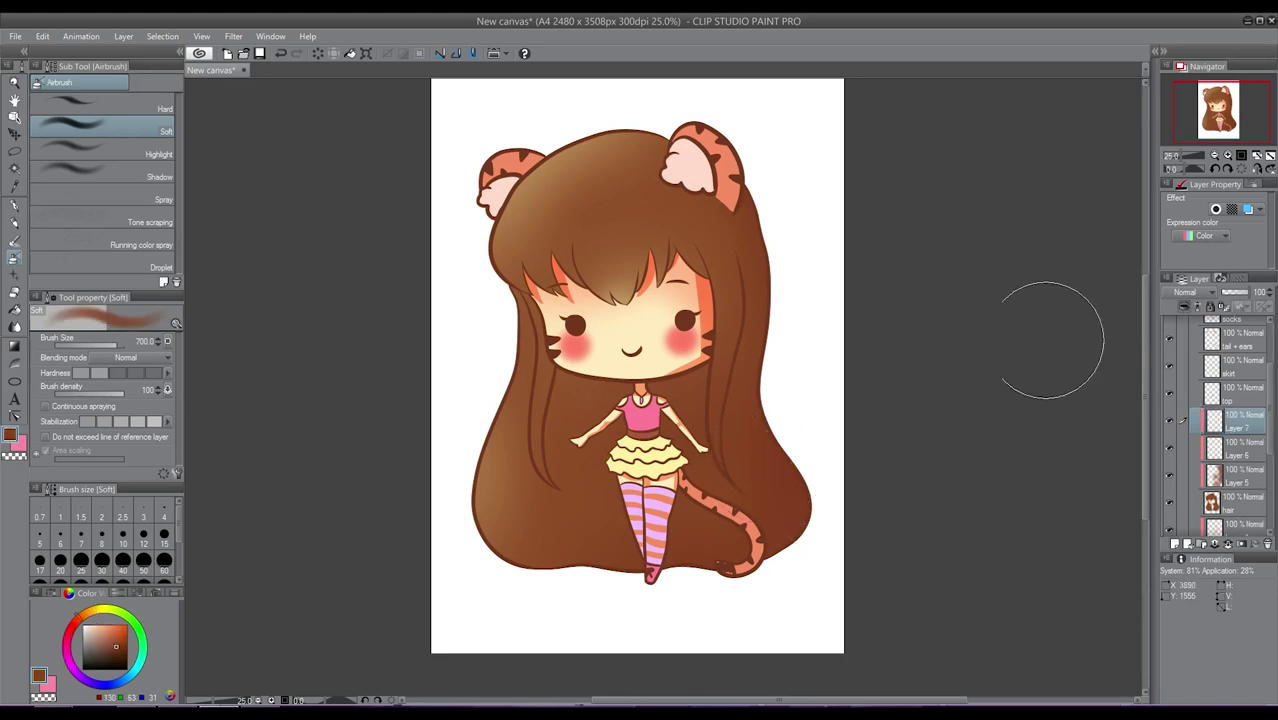
{"action": "left_click", "coordinate": [621, 224], "text": "alt"}
{"action": "left_click", "coordinate": [1180, 292]}
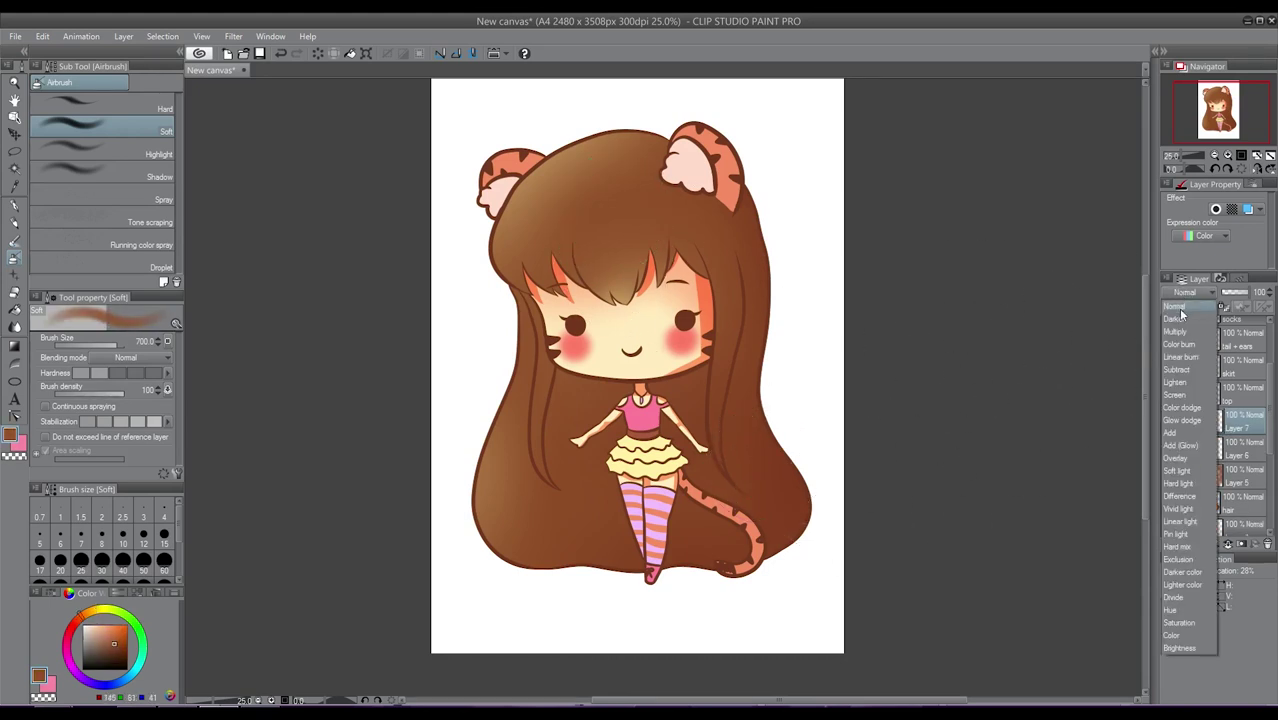
{"action": "left_click", "coordinate": [1187, 337]}
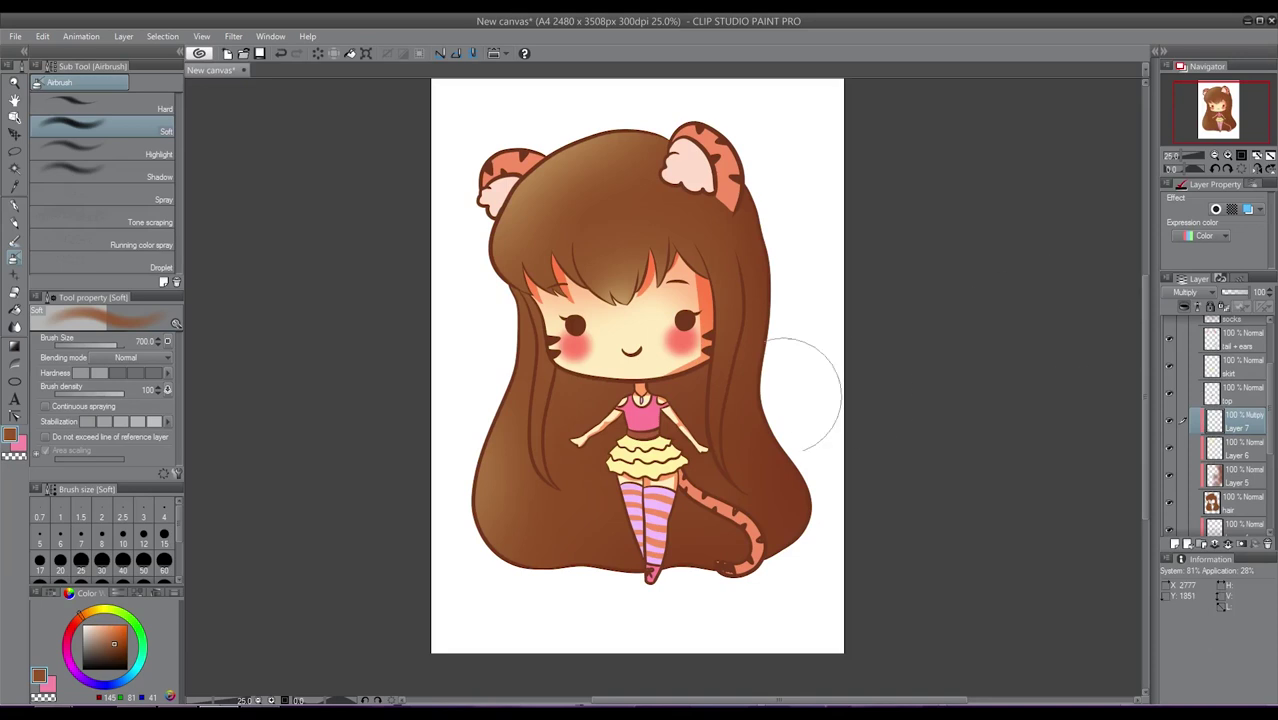
Paint hard-edged strand shadows on the bangs with the G-pen at size 150 and lower the layer's opacity to 38%.
{"action": "left_click", "coordinate": [15, 206]}
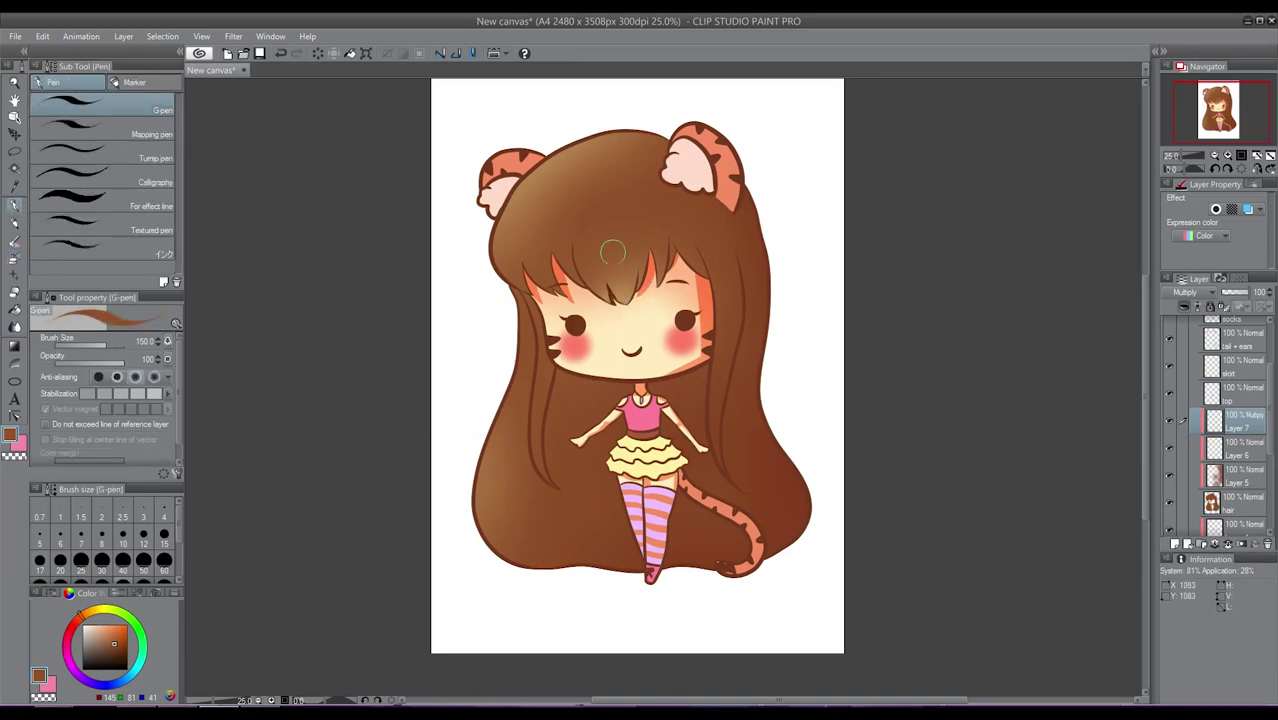
{"action": "left_click", "coordinate": [1239, 293]}
{"action": "mouse_move", "coordinate": [629, 297]}
{"action": "left_mouse_down"}
{"action": "mouse_move", "coordinate": [630, 262]}
{"action": "mouse_move", "coordinate": [641, 270]}
{"action": "left_mouse_up"}
{"action": "key", "text": "ctrl+z"}
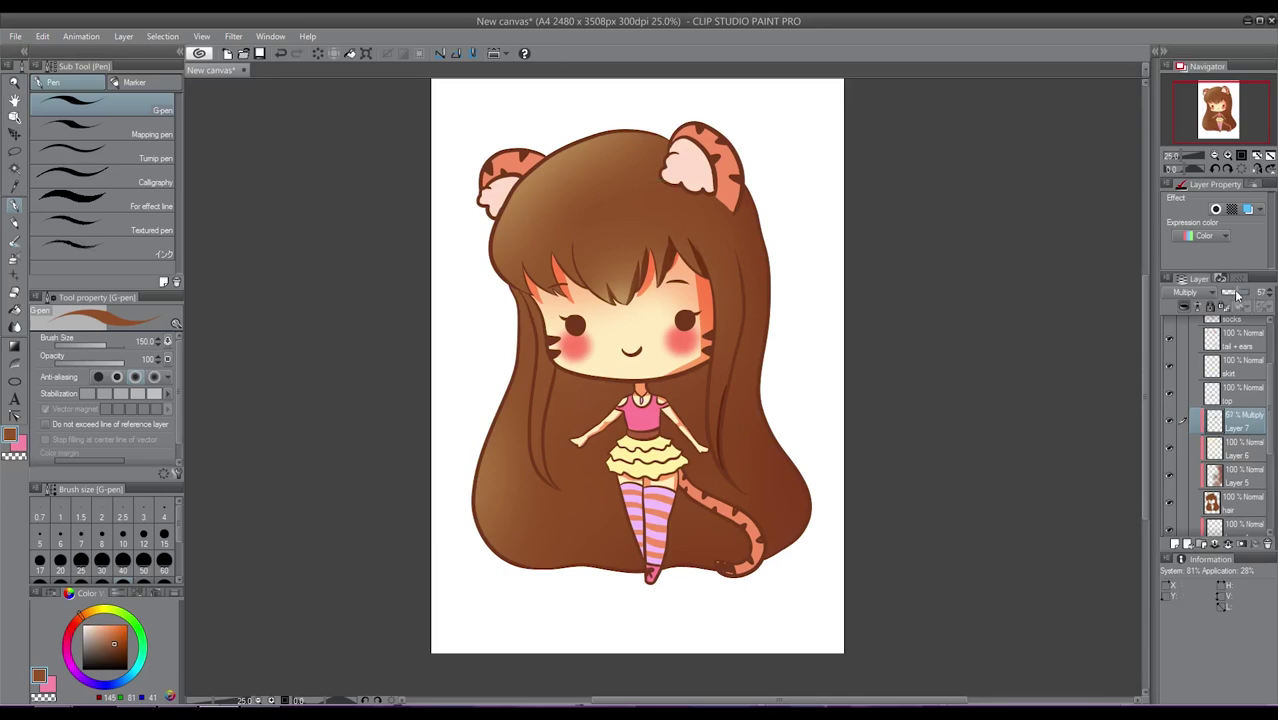
{"action": "left_click_drag", "start_coordinate": [1236, 299], "coordinate": [1232, 296]}
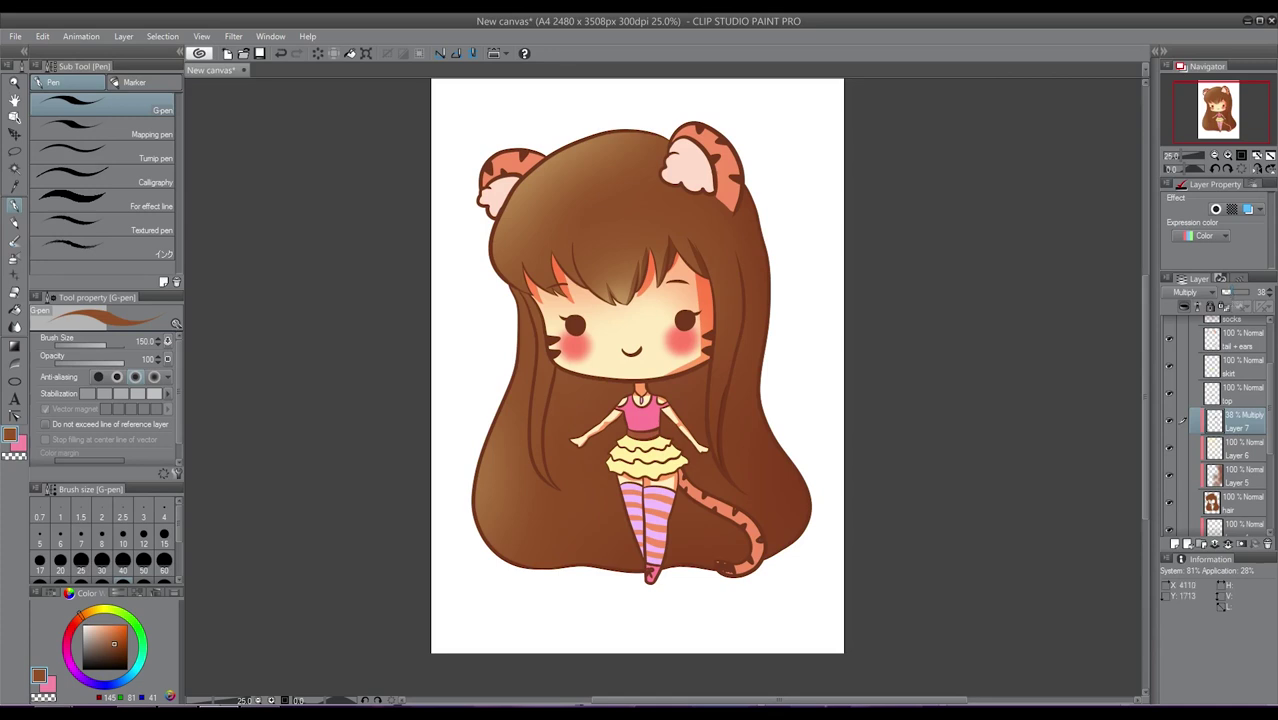
Paint tapered brown shadows along the long strands beside the face's right side and down the hair's right outer edge.
{"action": "left_click_drag", "start_coordinate": [719, 466], "coordinate": [730, 353]}
{"action": "key", "text": "ctrl+z"}
{"action": "left_click_drag", "start_coordinate": [718, 458], "coordinate": [736, 345]}
{"action": "left_click_drag", "start_coordinate": [719, 420], "coordinate": [737, 320]}
{"action": "key", "text": "ctrl+z"}
{"action": "mouse_move", "coordinate": [720, 398]}
{"action": "left_mouse_down"}
{"action": "mouse_move", "coordinate": [736, 335]}
{"action": "mouse_move", "coordinate": [726, 243]}
{"action": "mouse_move", "coordinate": [738, 356]}
{"action": "mouse_move", "coordinate": [728, 374]}
{"action": "mouse_move", "coordinate": [736, 303]}
{"action": "mouse_move", "coordinate": [719, 226]}
{"action": "left_mouse_up"}
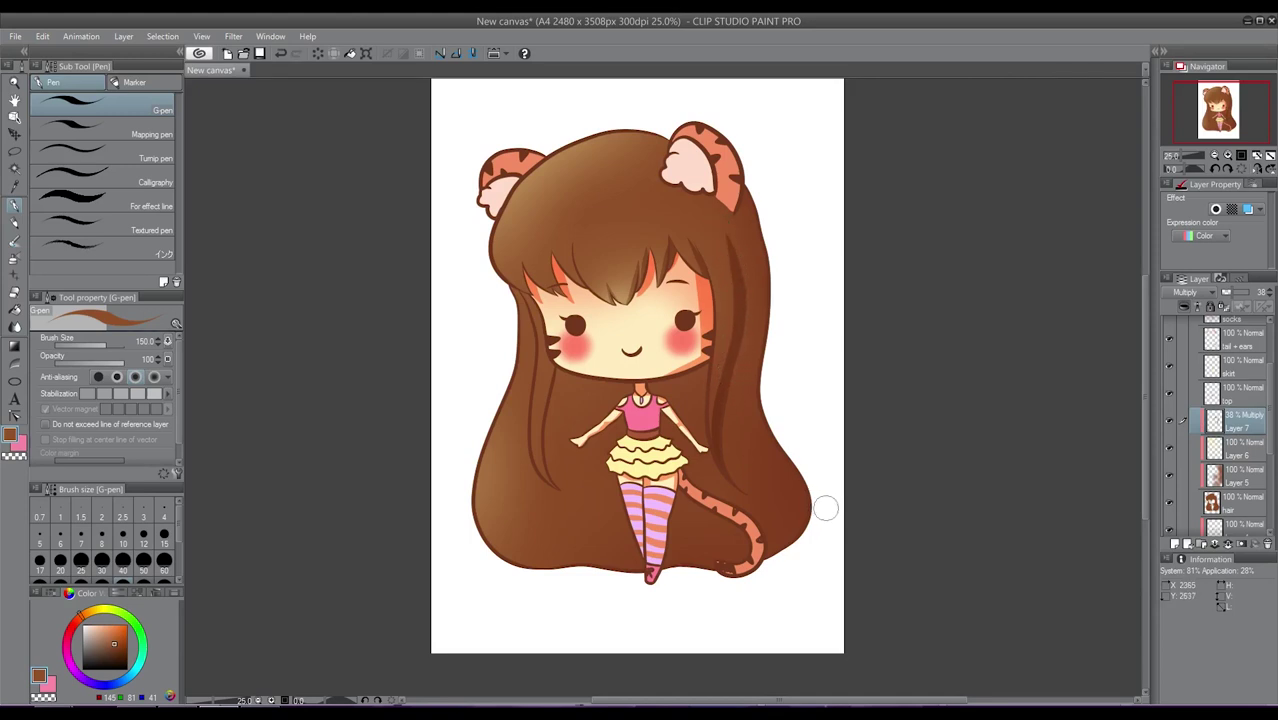
{"action": "mouse_move", "coordinate": [807, 540]}
{"action": "left_mouse_down"}
{"action": "mouse_move", "coordinate": [752, 350]}
{"action": "mouse_move", "coordinate": [734, 161]}
{"action": "left_mouse_up"}
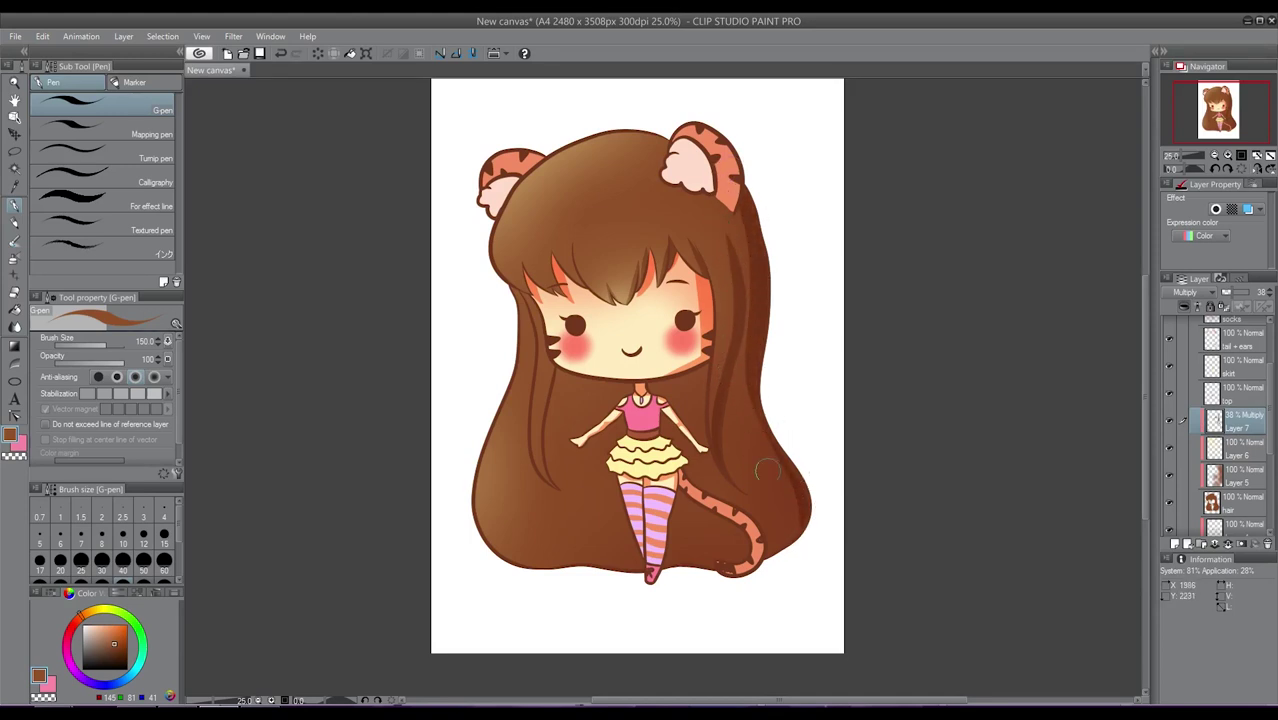
Shade the long strand left of the body, add strand shadows to the left bangs and lower the layer's opacity to 21%.
{"action": "left_click_drag", "start_coordinate": [549, 481], "coordinate": [549, 364]}
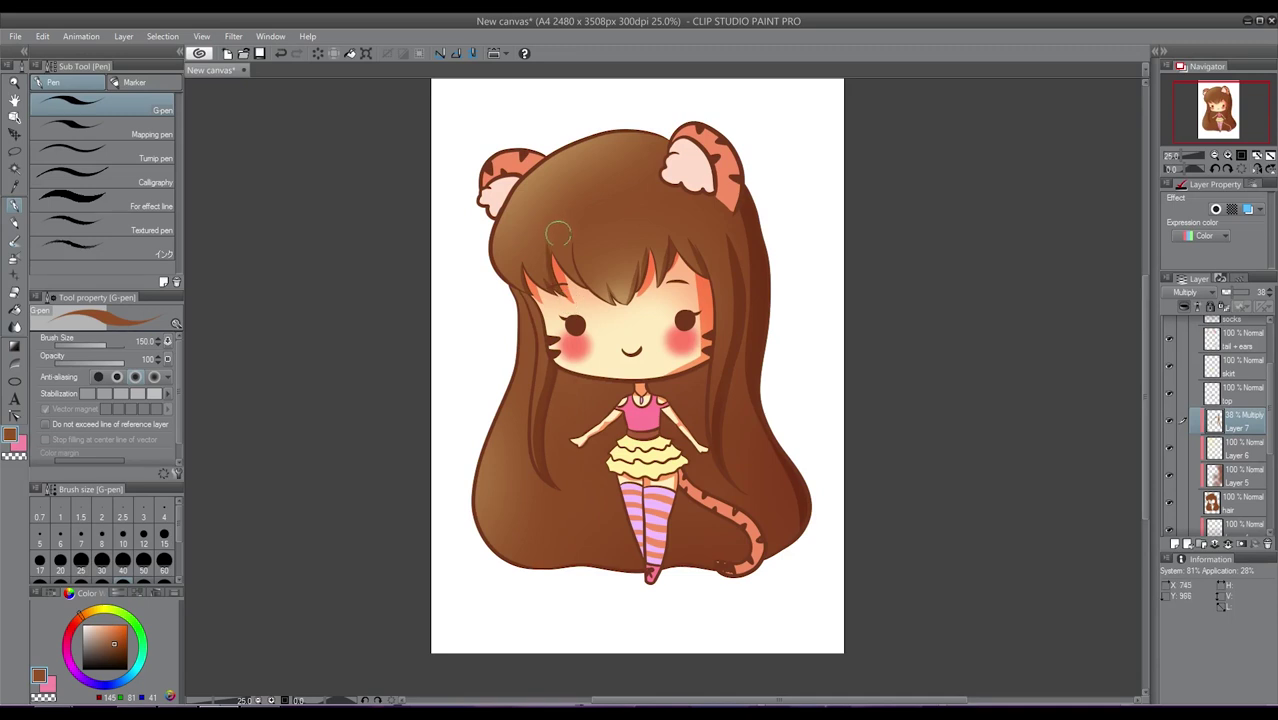
{"action": "left_click_drag", "start_coordinate": [577, 275], "coordinate": [572, 238]}
{"action": "key", "text": "ctrl+z"}
{"action": "key", "text": "ctrl+z"}
{"action": "left_click_drag", "start_coordinate": [585, 284], "coordinate": [574, 236]}
{"action": "left_click_drag", "start_coordinate": [1228, 293], "coordinate": [1231, 294]}
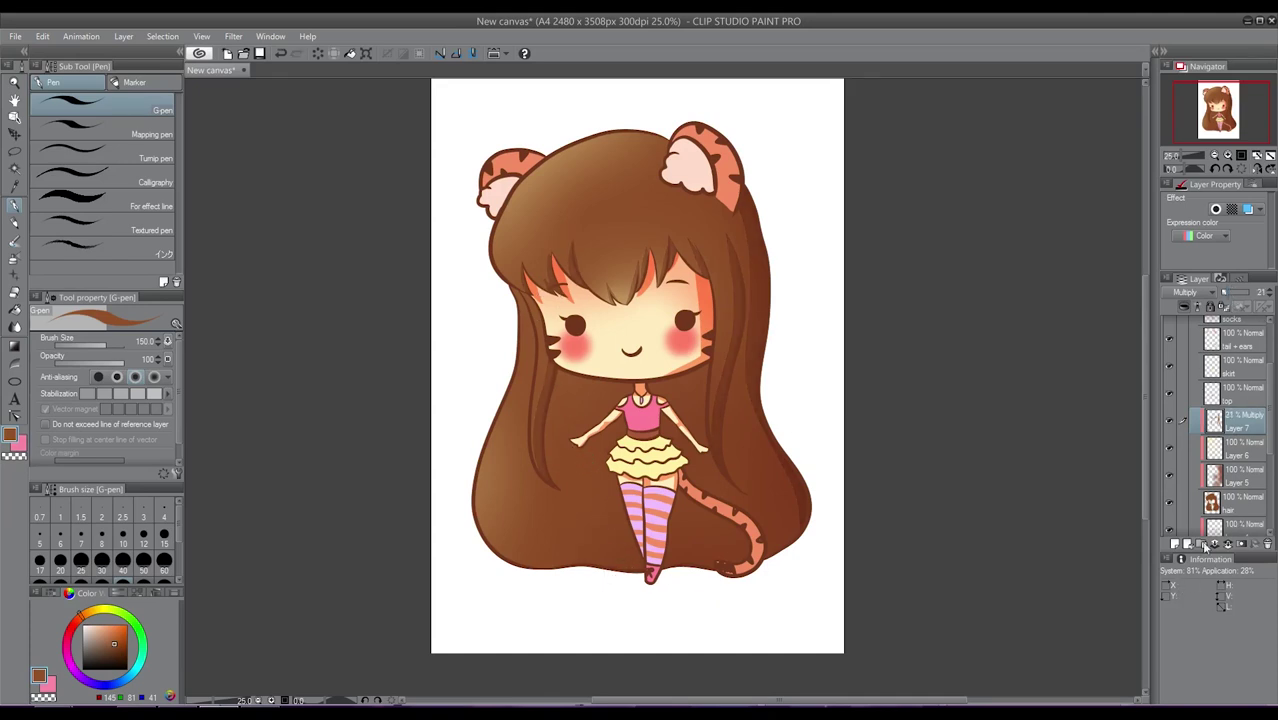
Add a raster layer clipped to the hair, sample the light brown from the hair's left edge and set the layer to Add (Glow).
{"action": "left_click", "coordinate": [1177, 545]}
{"action": "left_click", "coordinate": [1184, 308]}
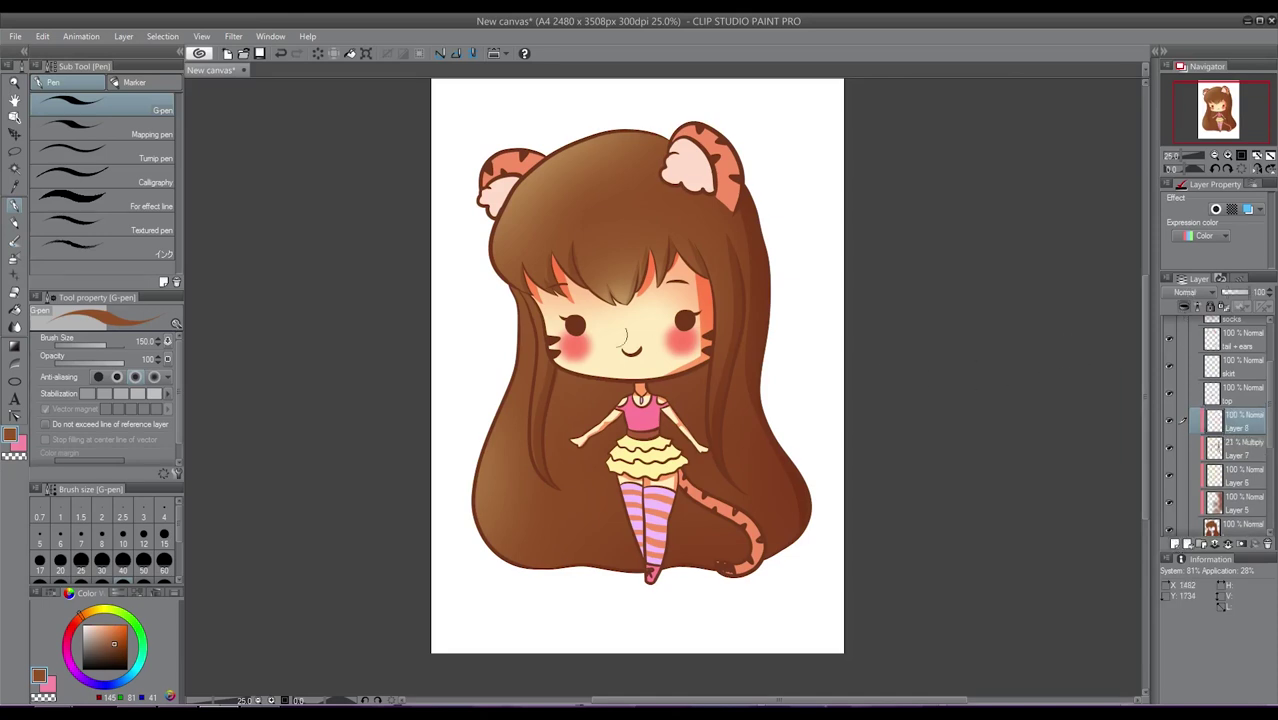
{"action": "left_click", "coordinate": [489, 216], "text": "alt"}
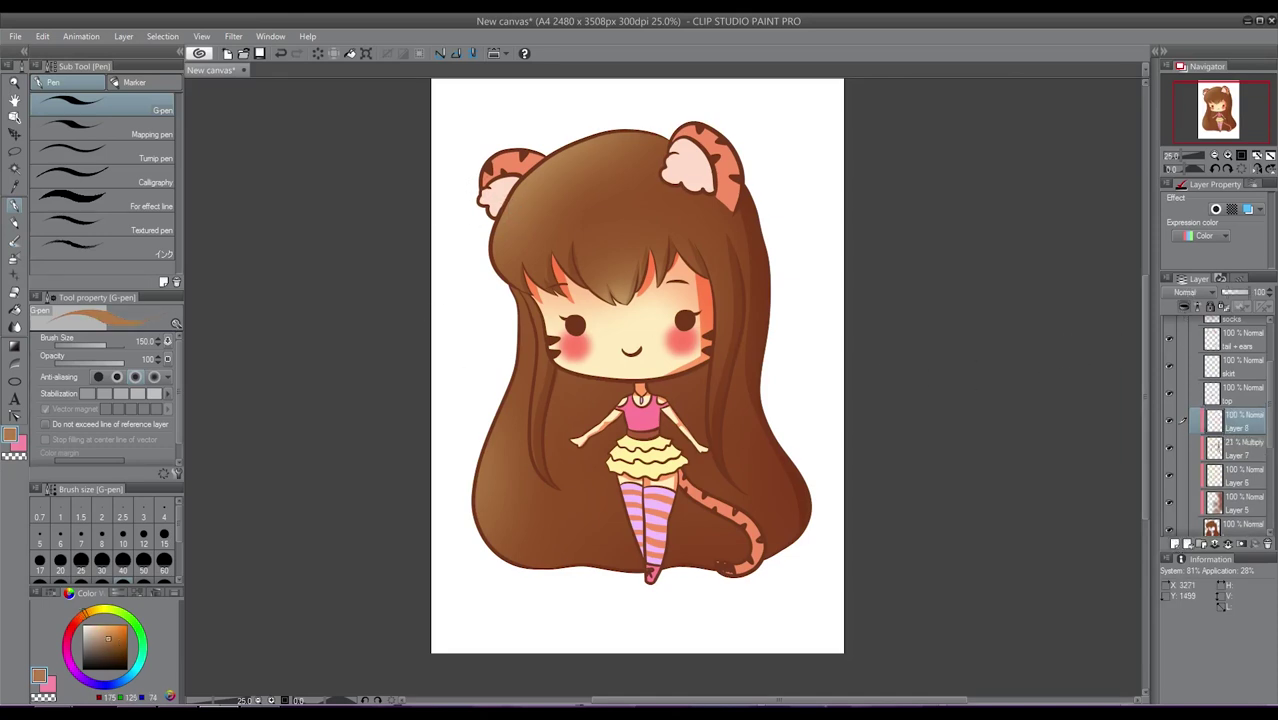
{"action": "left_click", "coordinate": [1186, 292]}
{"action": "left_click", "coordinate": [1181, 441]}
Dot small round highlights across the bangs and the hair's lower-left edge, and lower the layer's opacity to 50%.
{"action": "left_click", "coordinate": [559, 226]}
{"action": "left_click", "coordinate": [604, 236]}
{"action": "left_click", "coordinate": [481, 484]}
{"action": "left_click", "coordinate": [504, 493]}
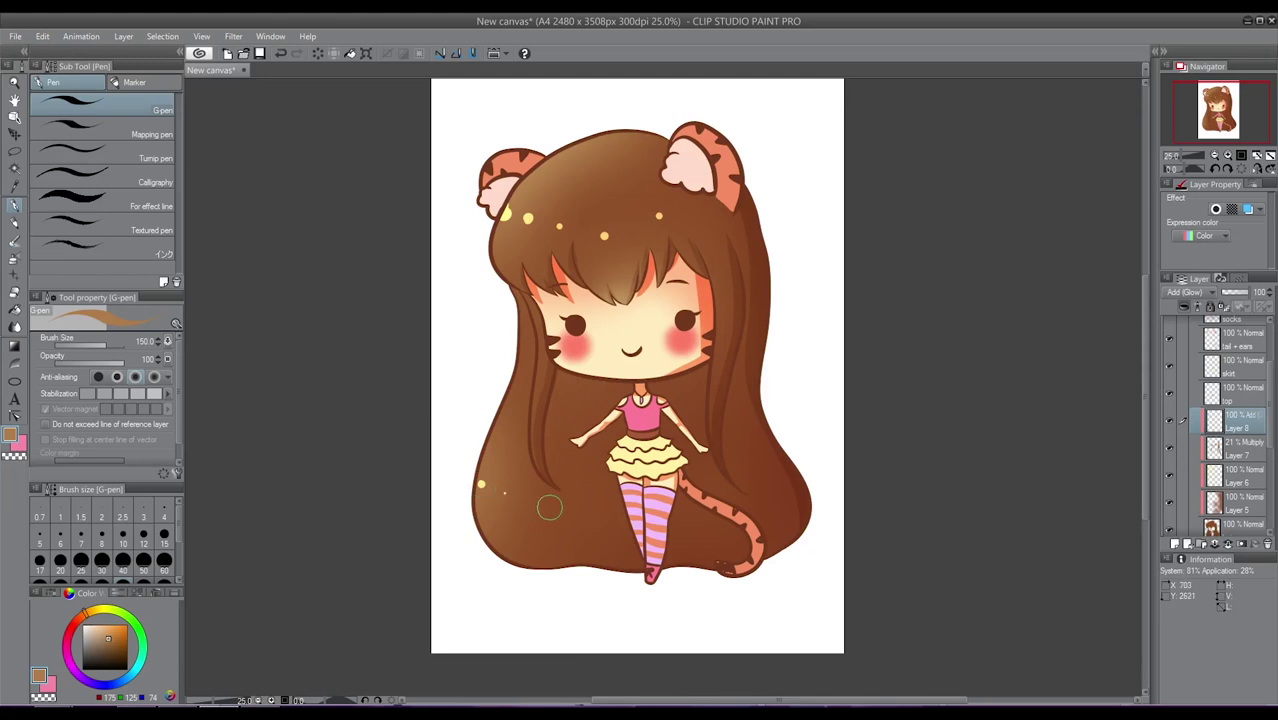
{"action": "left_click", "coordinate": [1236, 293]}
Add a raster layer clipped to the top, sample the top's pink and set the layer to Multiply.
{"action": "left_click", "coordinate": [1235, 396]}
{"action": "left_click", "coordinate": [1175, 545]}
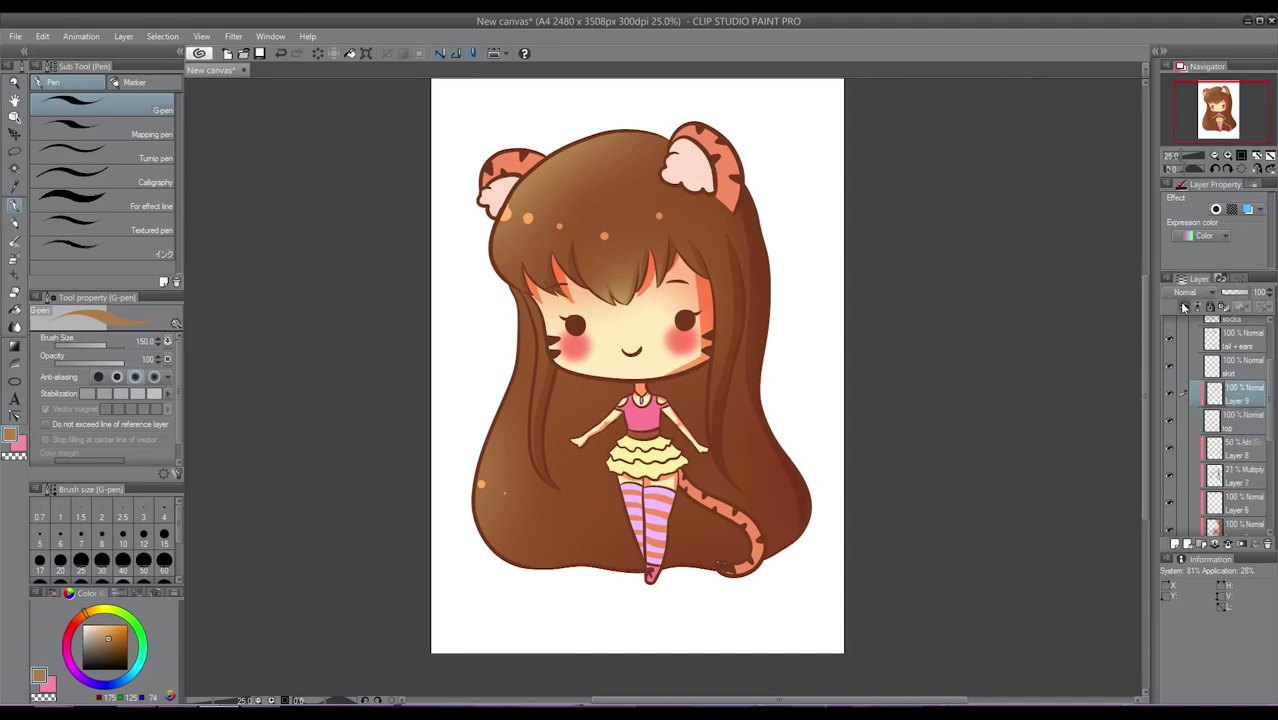
{"action": "left_click", "coordinate": [641, 399], "text": "alt"}
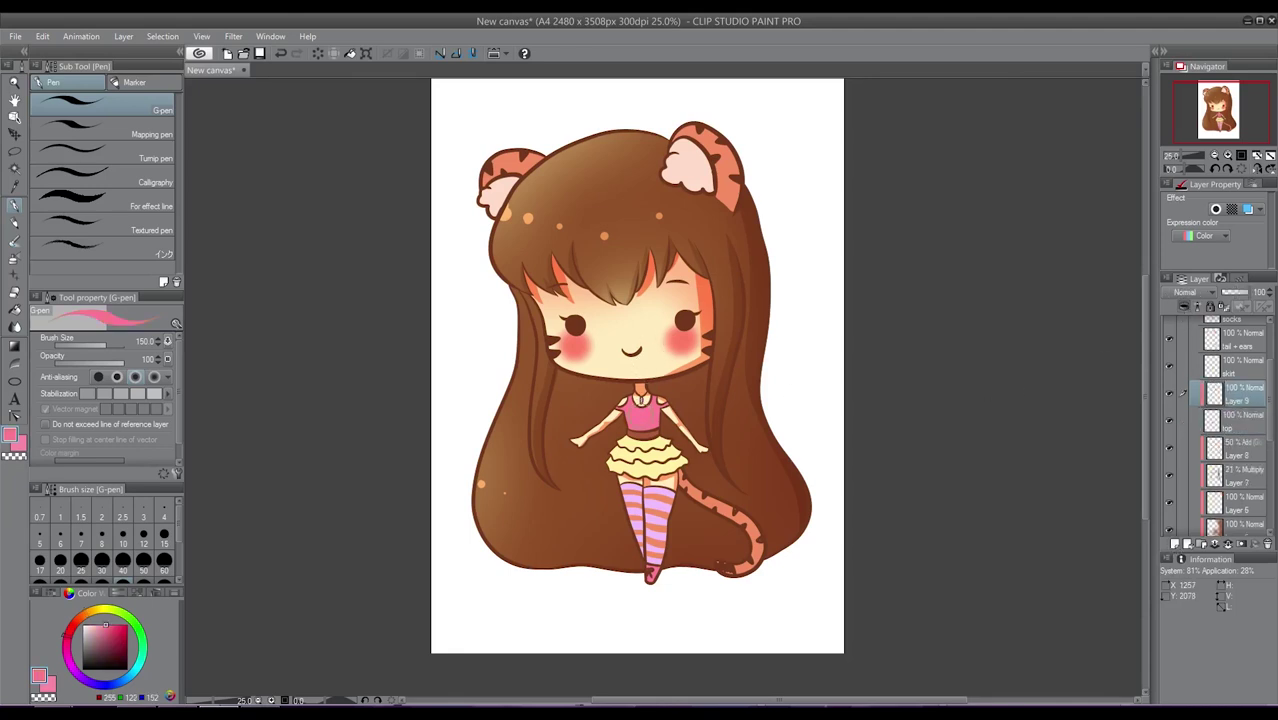
{"action": "left_click", "coordinate": [1198, 298]}
{"action": "left_click", "coordinate": [1174, 326]}
Shade the lower part of the pink top, undo the stray strokes and lower the layer's opacity to 60%.
{"action": "mouse_move", "coordinate": [640, 428]}
{"action": "left_mouse_down"}
{"action": "mouse_move", "coordinate": [666, 421]}
{"action": "mouse_move", "coordinate": [627, 436]}
{"action": "mouse_move", "coordinate": [658, 412]}
{"action": "left_mouse_up"}
{"action": "key", "text": "ctrl+z"}
{"action": "key", "text": "ctrl+z"}
{"action": "left_click_drag", "start_coordinate": [1243, 296], "coordinate": [1238, 292]}
Add a raster layer clipped to the skirt, sample its pale yellow and set the layer to Multiply.
{"action": "left_click", "coordinate": [1240, 366]}
{"action": "left_click", "coordinate": [1174, 542]}
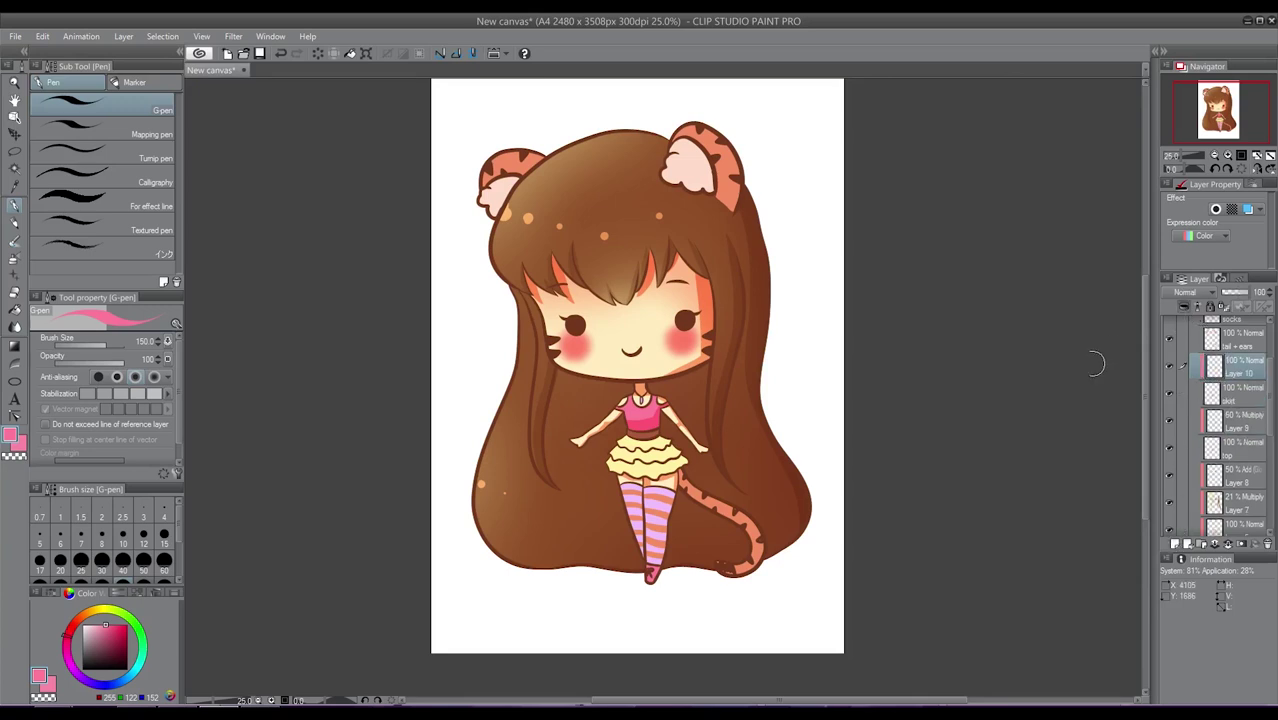
{"action": "left_click", "coordinate": [637, 442], "text": "alt"}
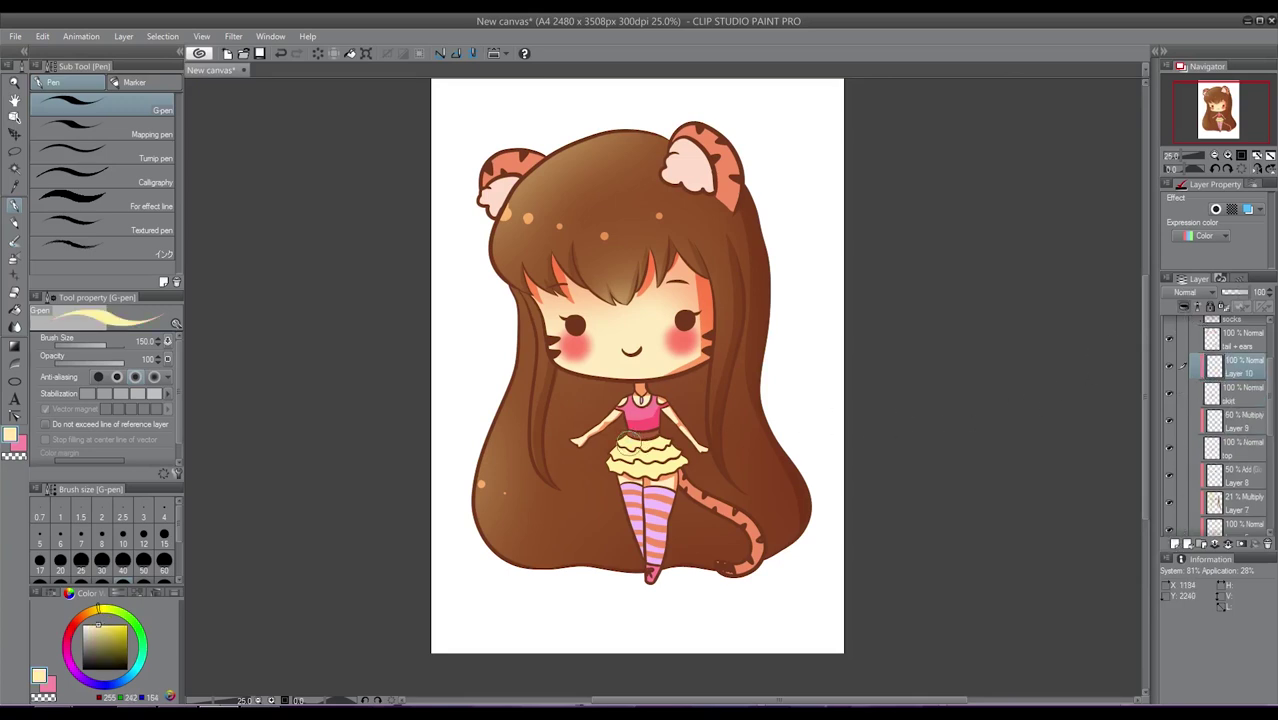
{"action": "left_click", "coordinate": [1186, 291]}
{"action": "left_click", "coordinate": [1196, 326]}
Paint fold shadows on the skirt's ruffles and shift the shadow layer's hue to -18.
{"action": "left_click_drag", "start_coordinate": [630, 440], "coordinate": [623, 441]}
{"action": "key", "text": "ctrl+u"}
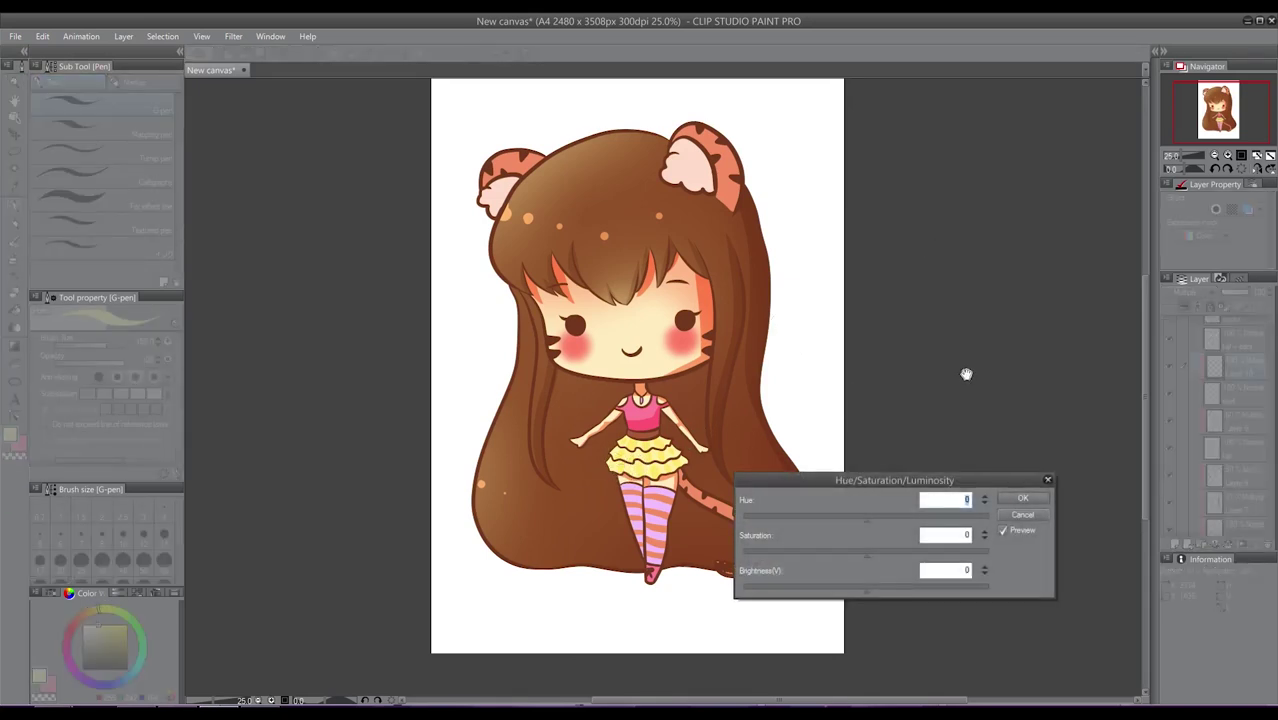
{"action": "left_click_drag", "start_coordinate": [885, 516], "coordinate": [853, 516]}
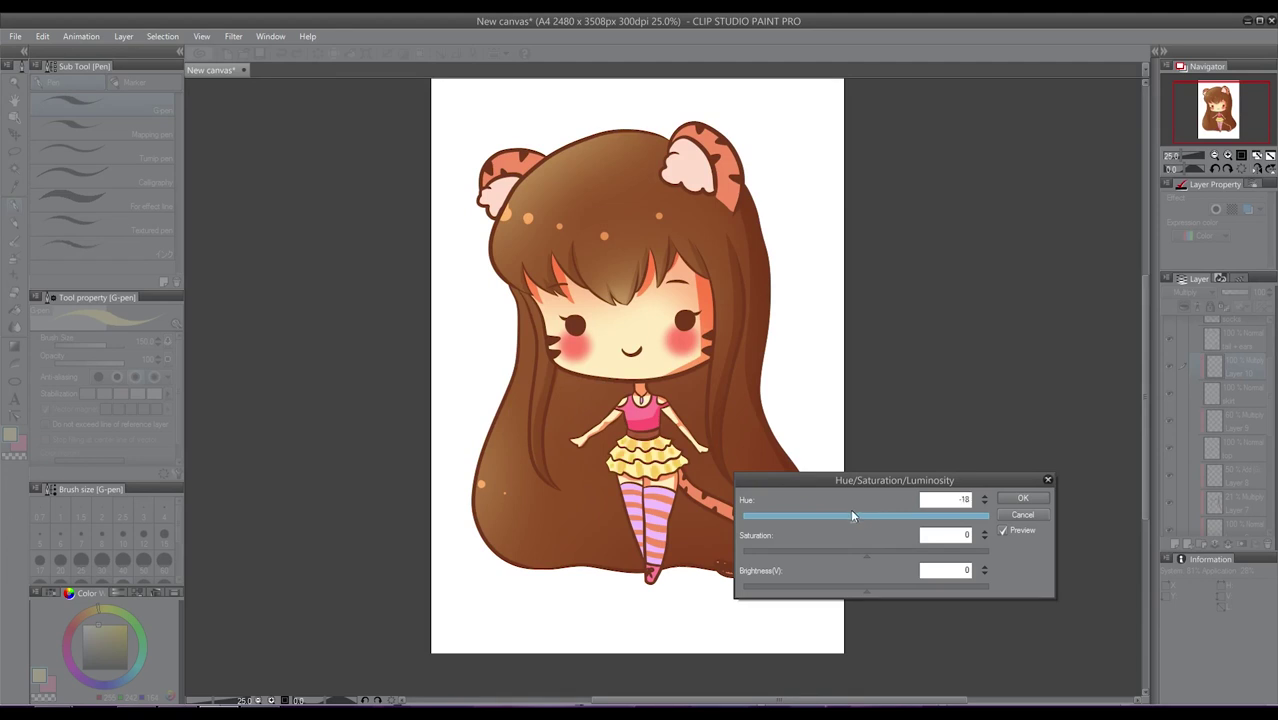
{"action": "left_click", "coordinate": [1020, 498]}
Soften the skirt's fold shadows on the Multiply layer with the Blend tool.
{"action": "scroll", "coordinate": [956, 465], "scroll_direction": "up", "scroll_amount": 2}
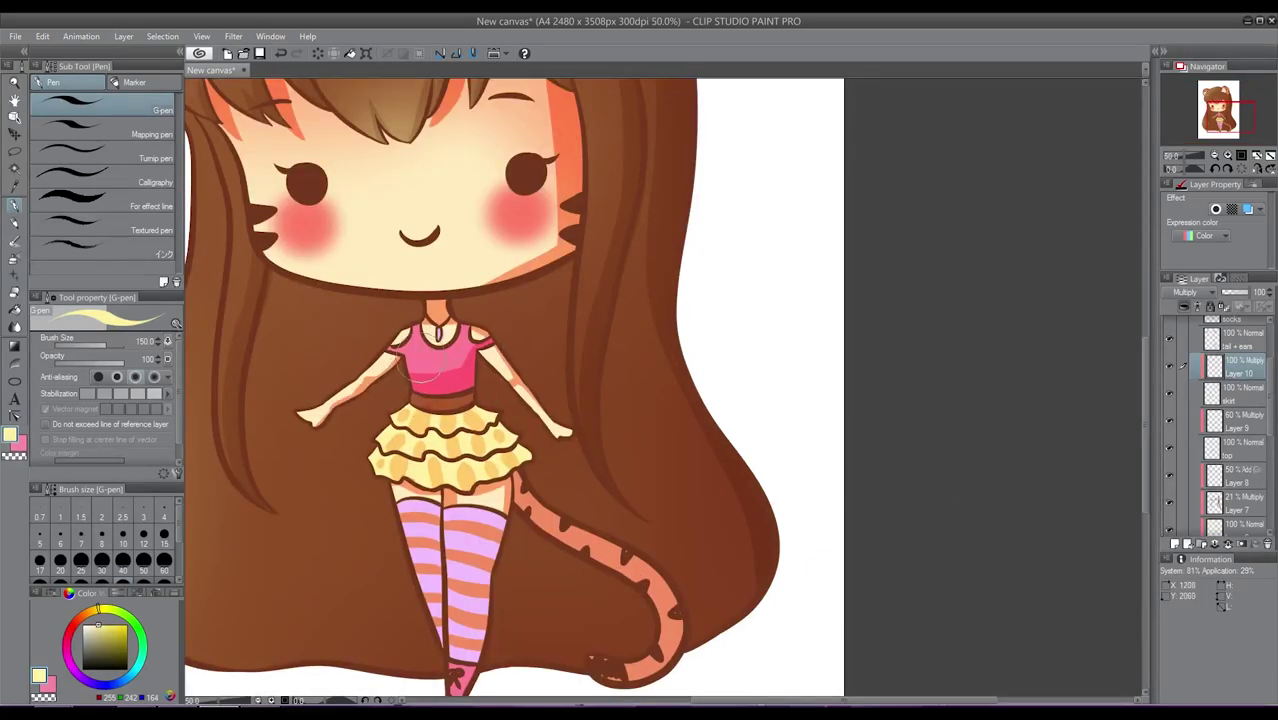
{"action": "key", "text": "j"}
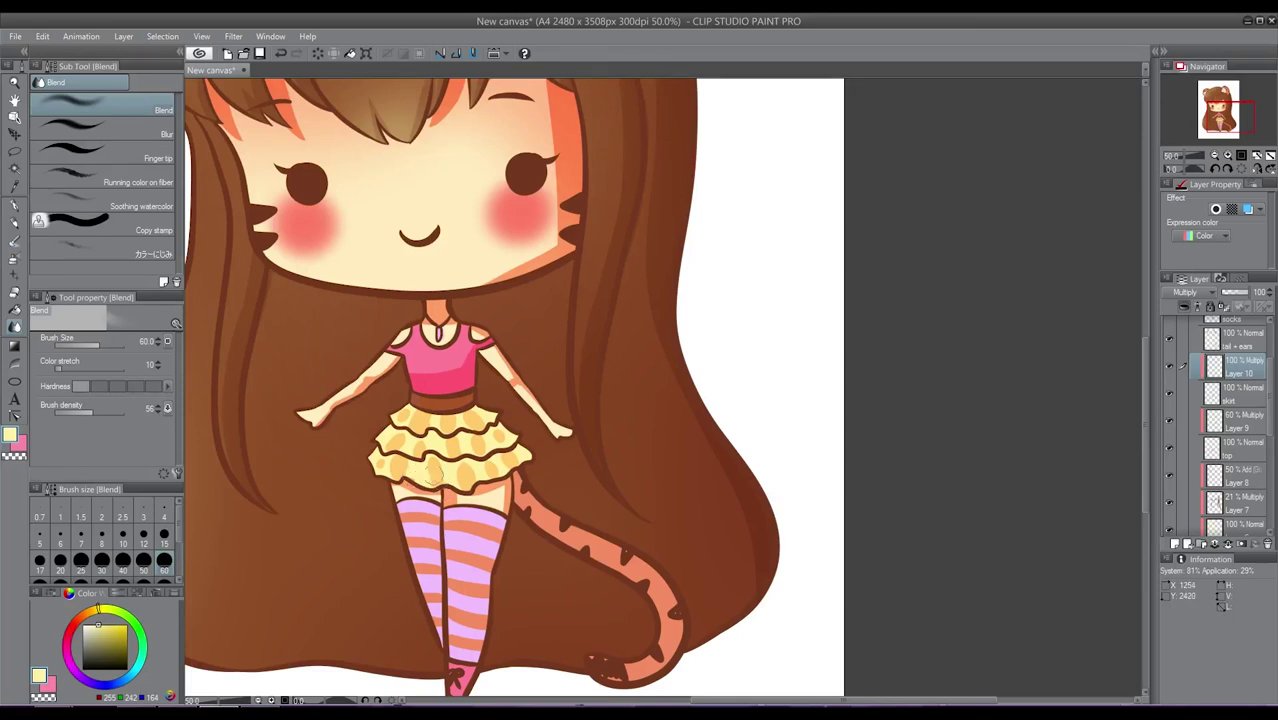
{"action": "left_click", "coordinate": [1248, 396]}
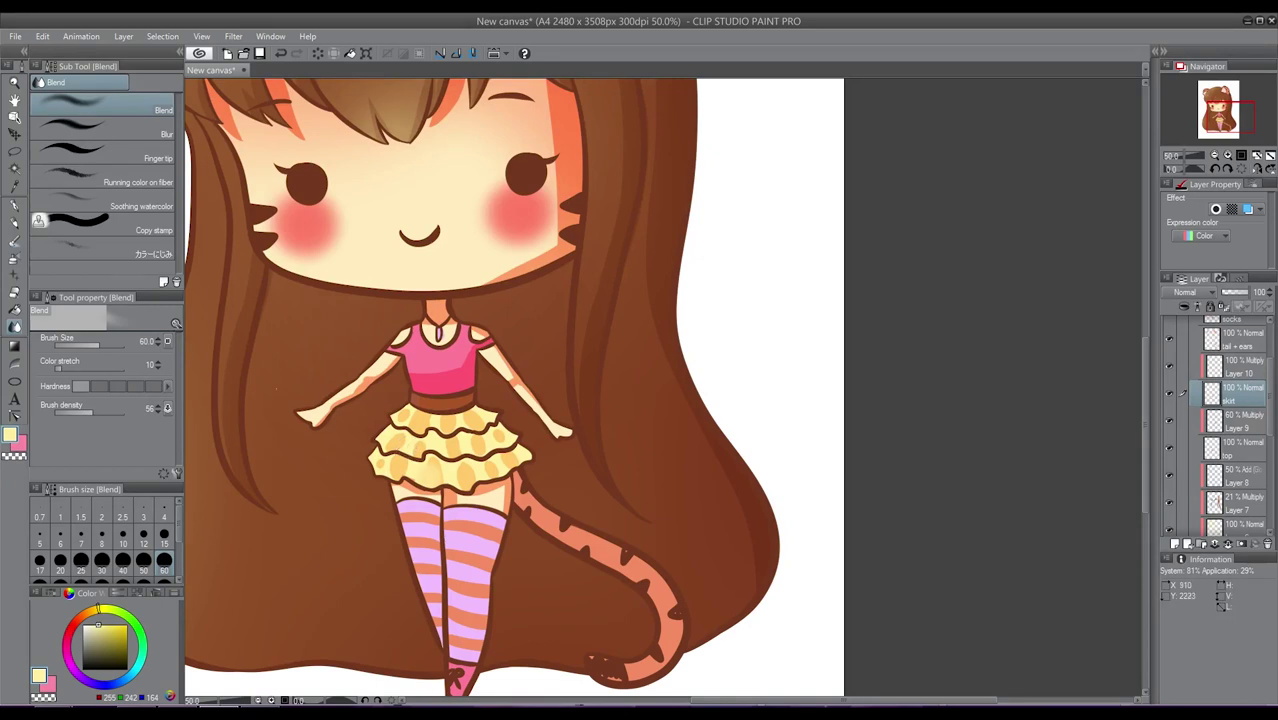
{"action": "left_click", "coordinate": [16, 206]}
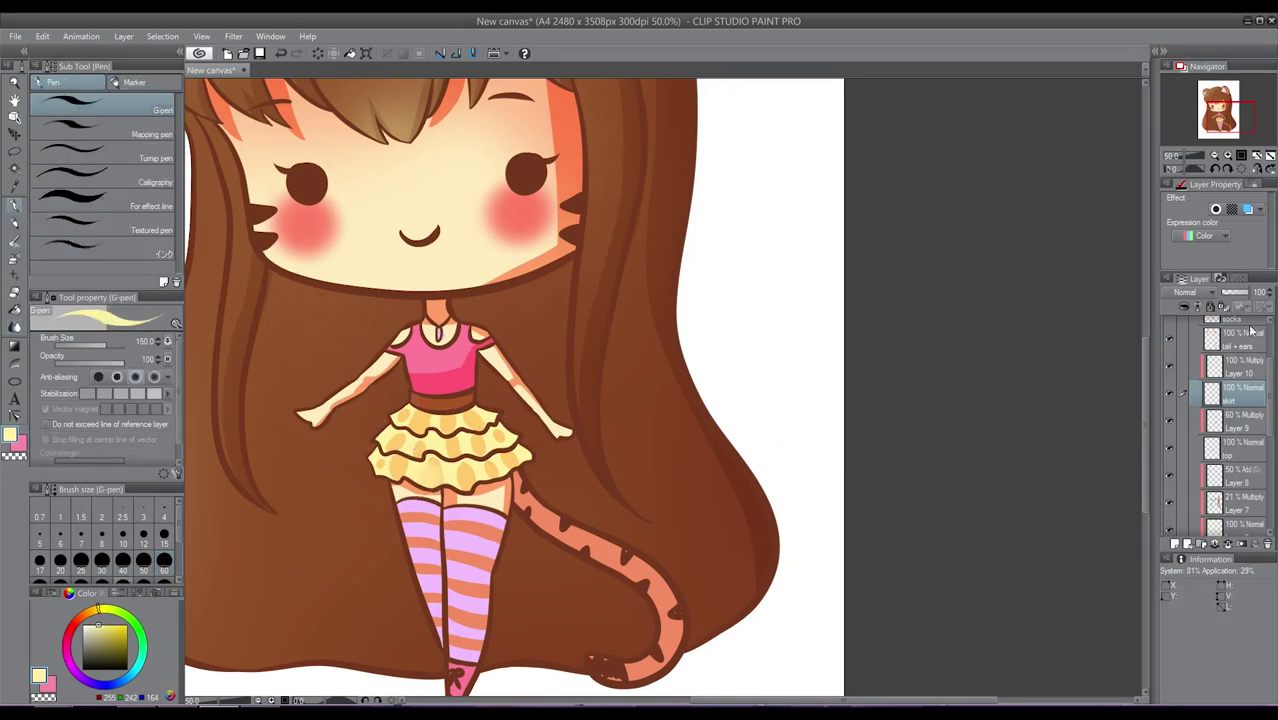
{"action": "left_click", "coordinate": [1217, 356]}
{"action": "left_click", "coordinate": [15, 328]}
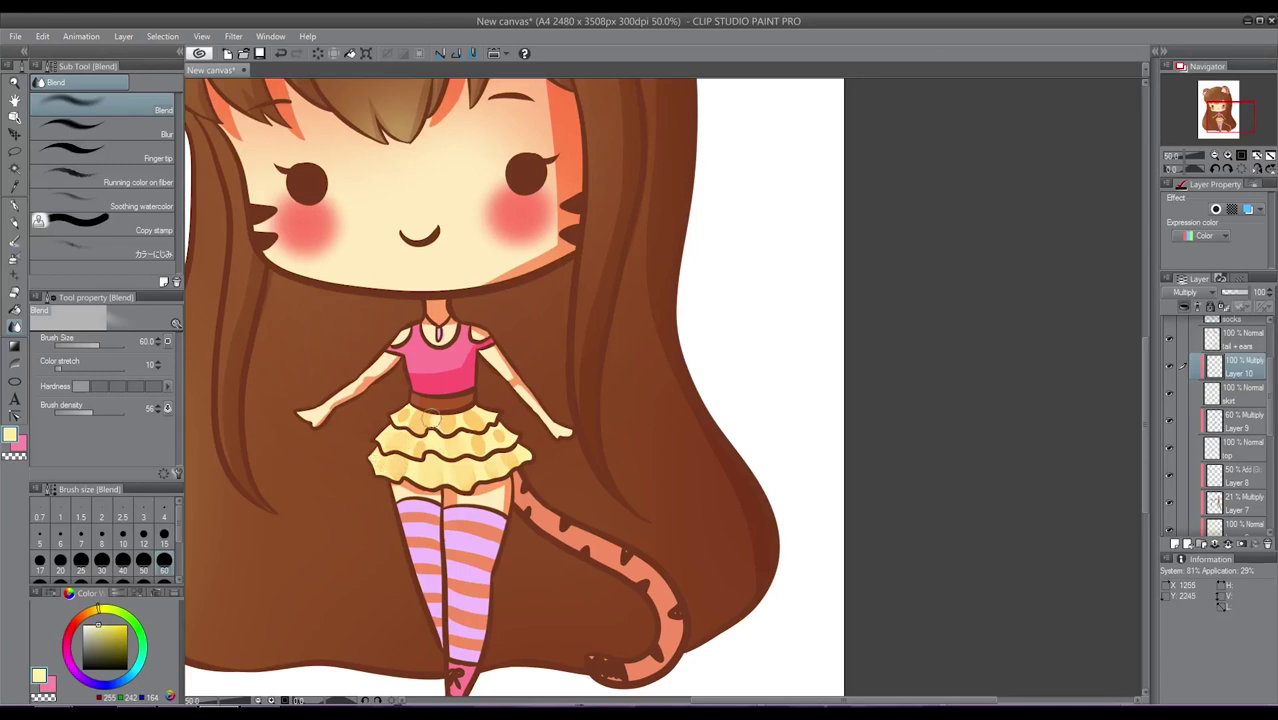
{"action": "mouse_move", "coordinate": [449, 422]}
{"action": "left_mouse_down"}
{"action": "mouse_move", "coordinate": [478, 409]}
{"action": "mouse_move", "coordinate": [481, 446]}
{"action": "mouse_move", "coordinate": [521, 449]}
{"action": "left_mouse_up"}
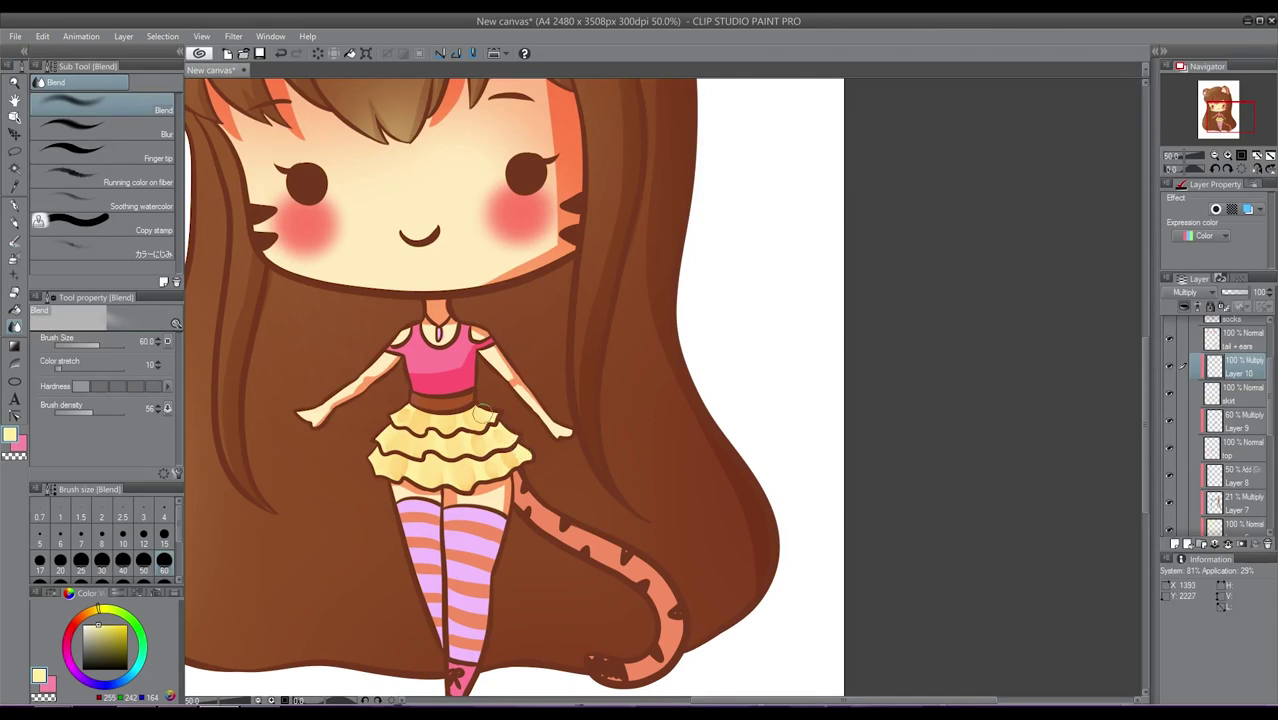
{"action": "scroll", "coordinate": [481, 414], "scroll_direction": "down", "scroll_amount": 2}
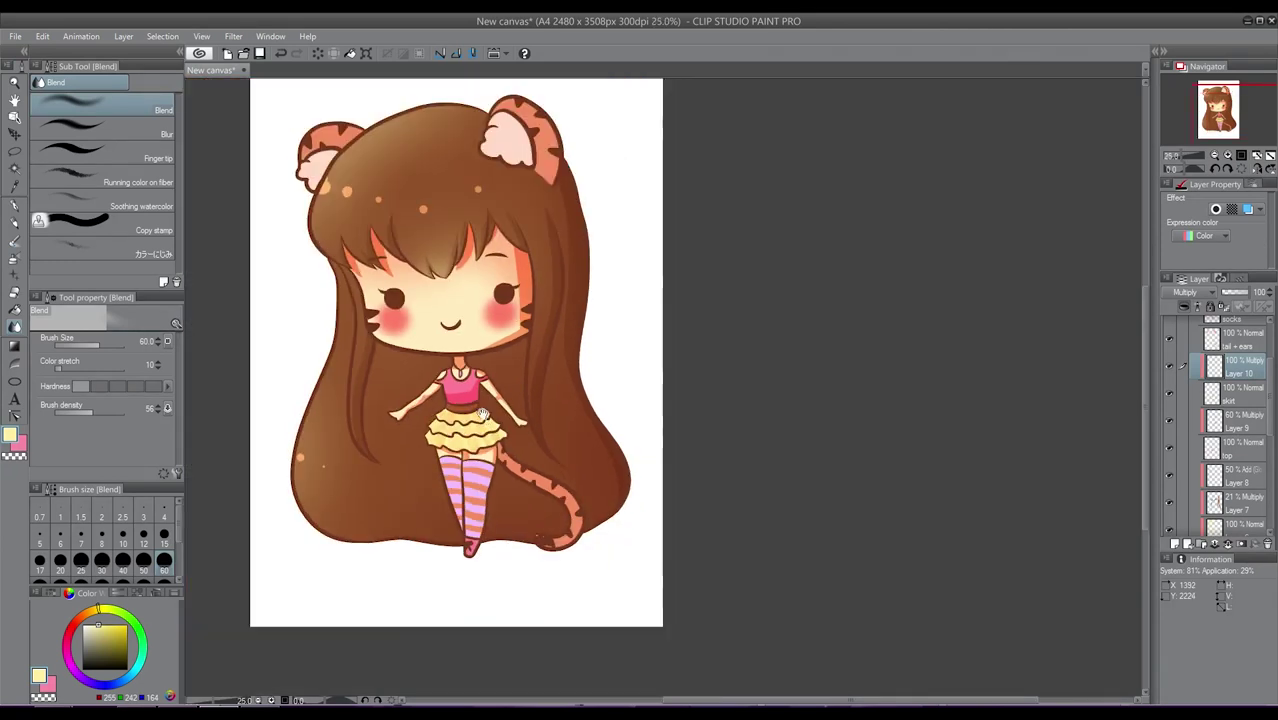
{"action": "left_click_drag", "start_coordinate": [785, 336], "coordinate": [805, 350]}
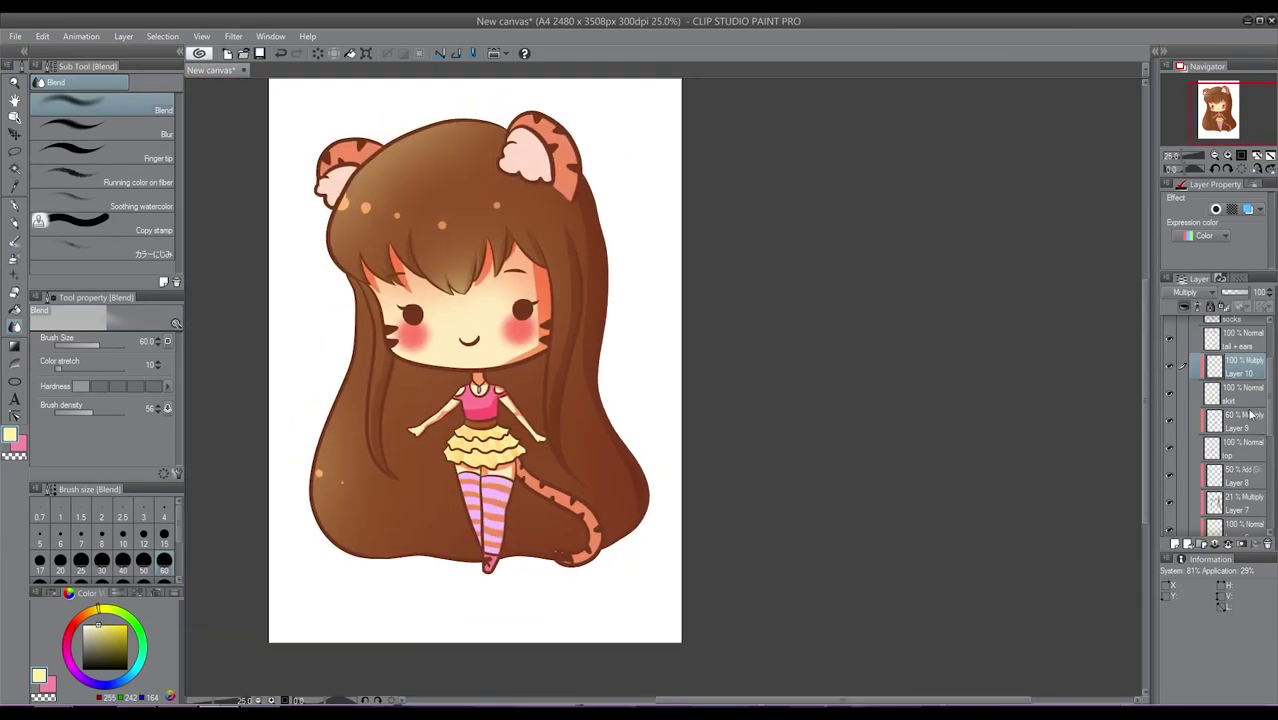
Add a raster layer clipped to the tail and ears, sample the left ear's orange and set the layer to Multiply.
{"action": "left_click", "coordinate": [1236, 344]}
{"action": "scroll", "coordinate": [1245, 363], "scroll_direction": "up", "scroll_amount": 1}
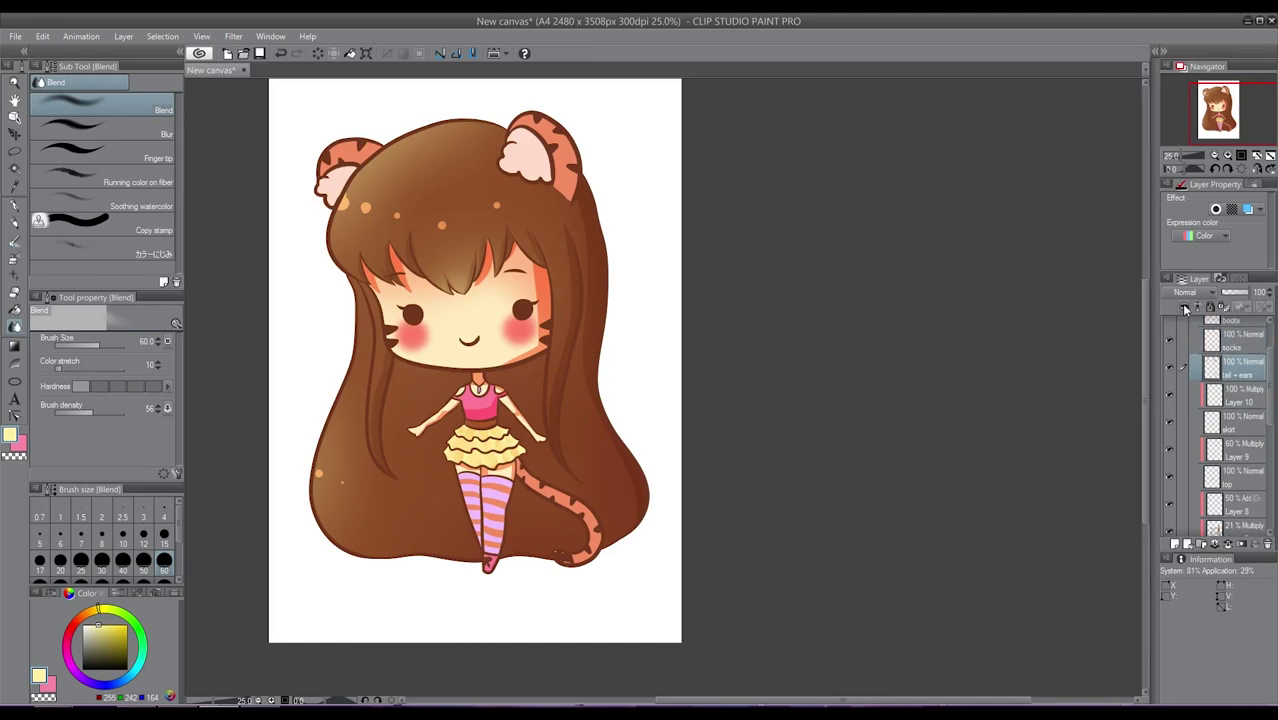
{"action": "left_click", "coordinate": [1185, 308]}
{"action": "left_click", "coordinate": [1185, 308]}
{"action": "left_click", "coordinate": [1185, 308]}
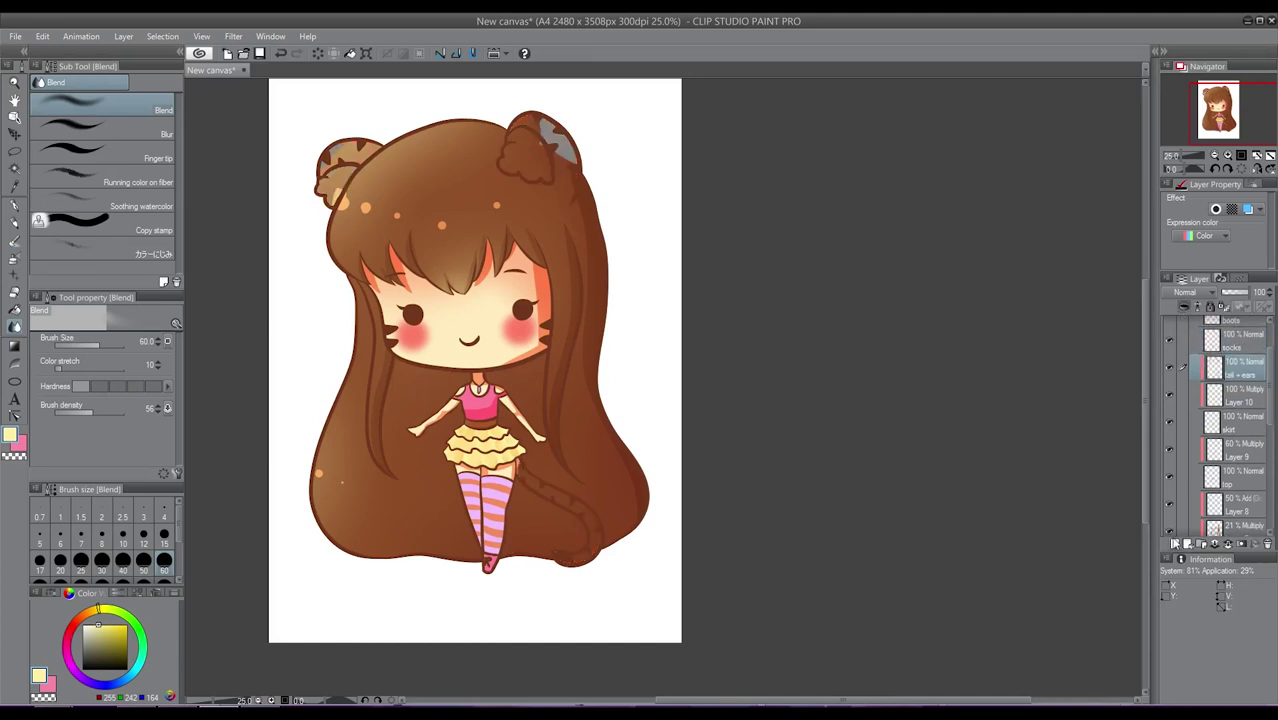
{"action": "left_click", "coordinate": [1172, 480]}
{"action": "left_click", "coordinate": [1176, 544]}
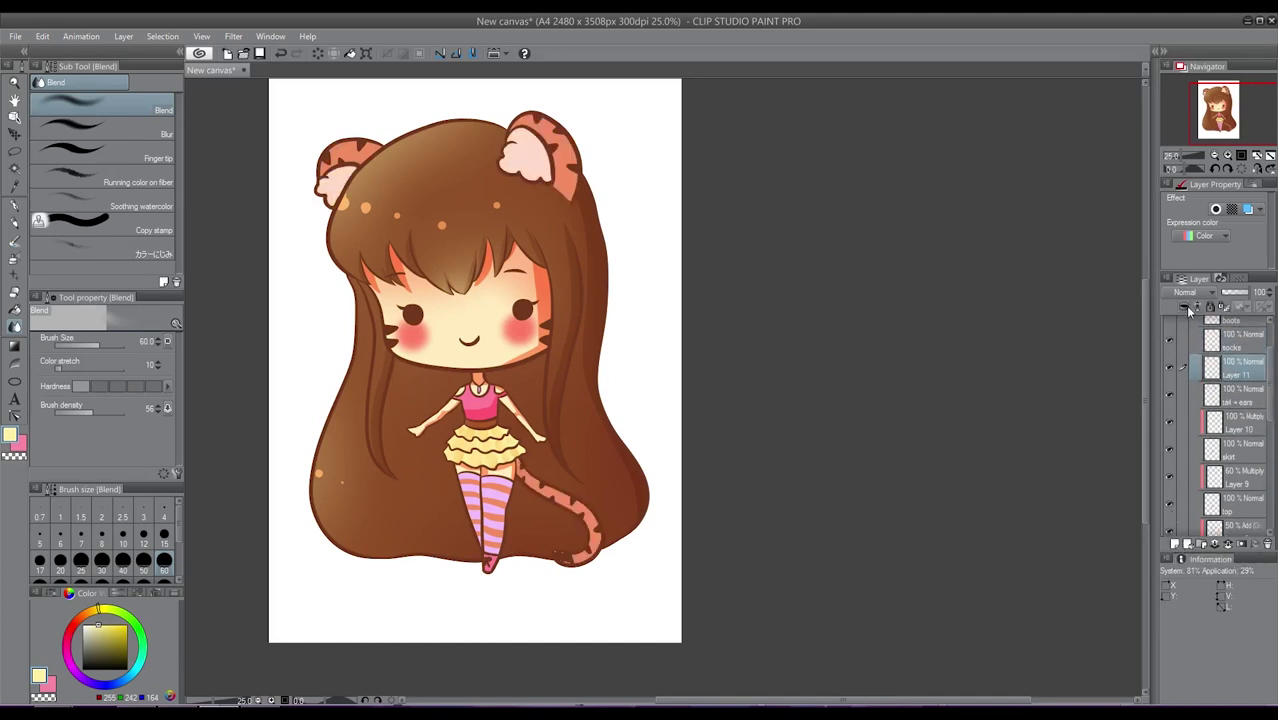
{"action": "left_click", "coordinate": [343, 149], "text": "alt"}
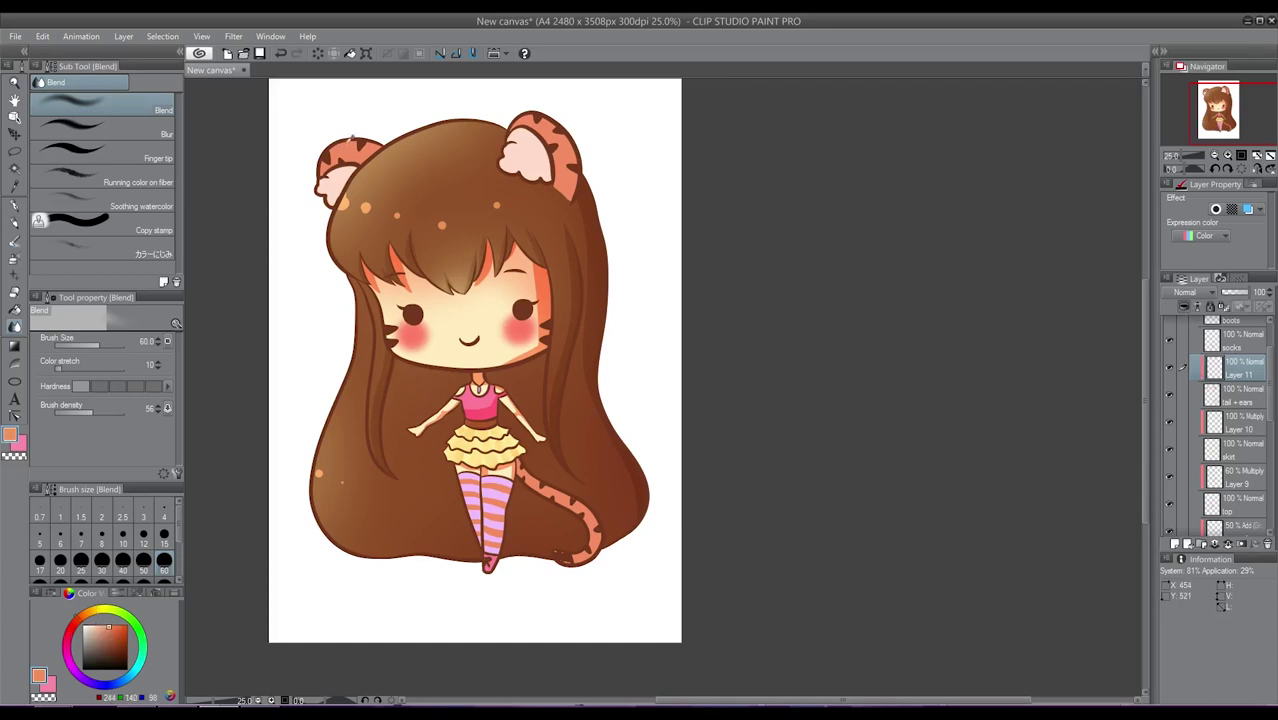
{"action": "left_click", "coordinate": [1185, 292]}
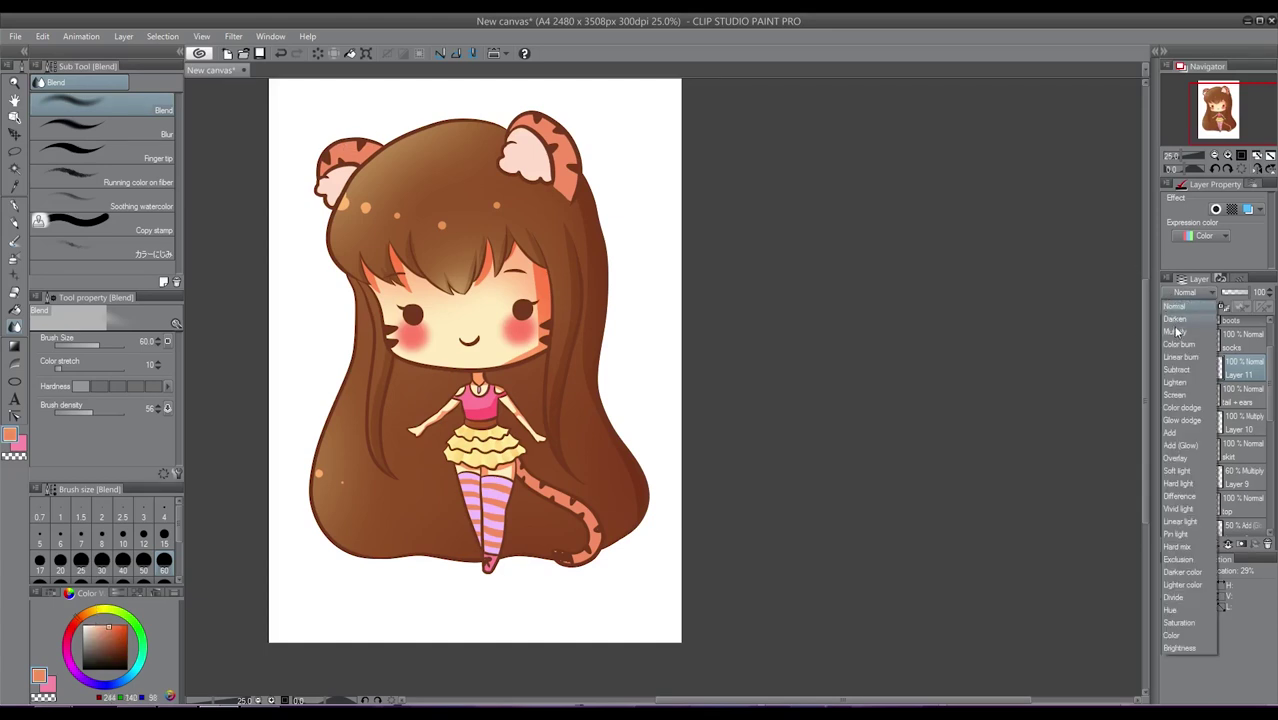
{"action": "left_click", "coordinate": [1174, 326]}
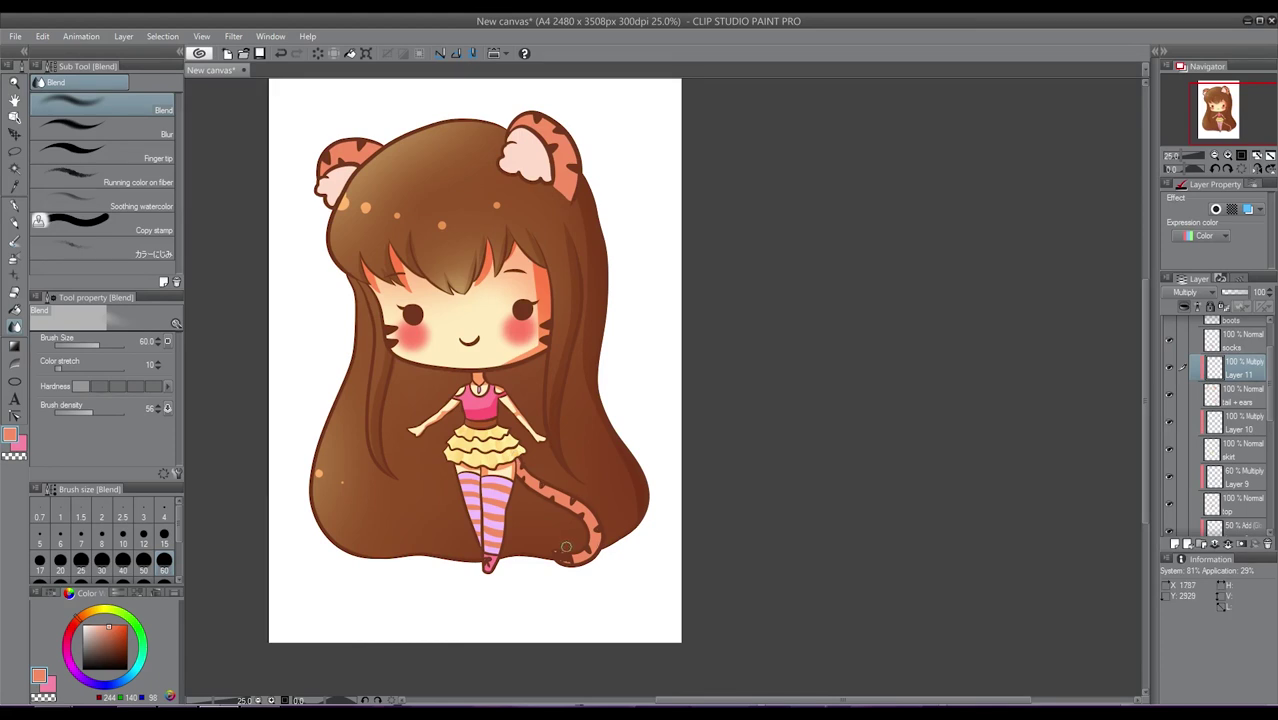
Shade the tail and the outer edges of both ears with the G-pen and lower the layer's opacity to 64%.
{"action": "left_click", "coordinate": [14, 202]}
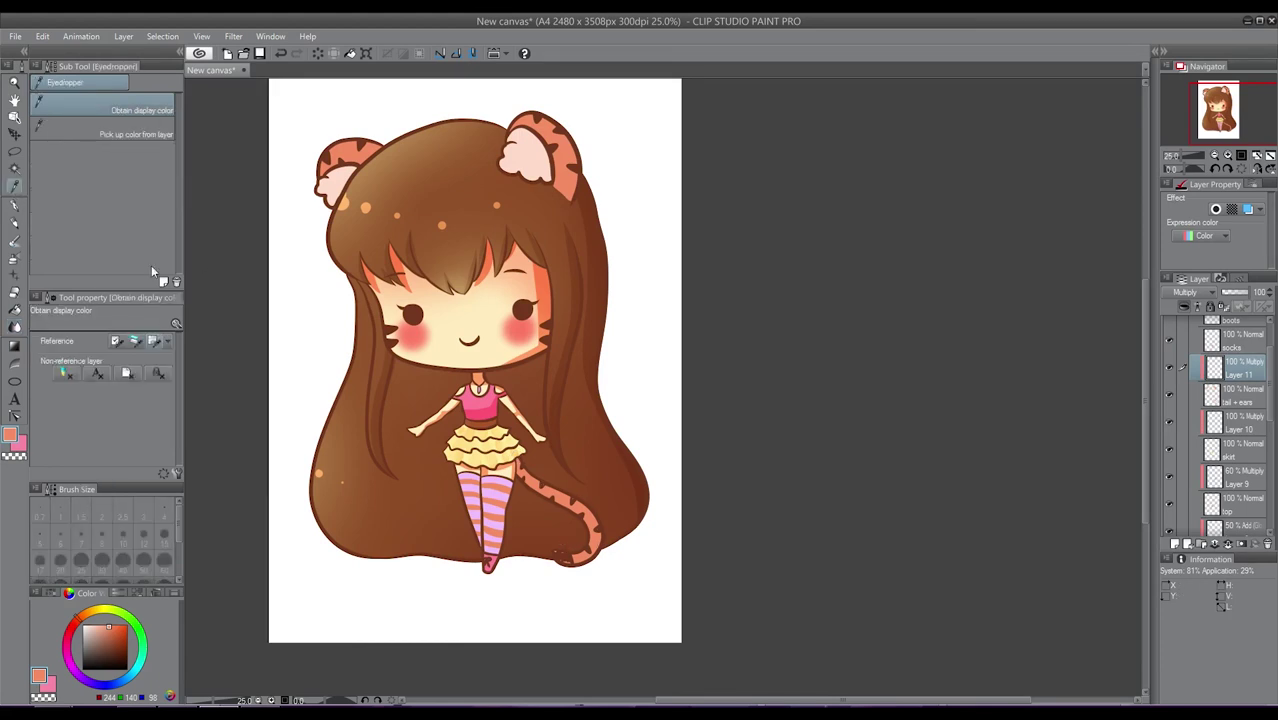
{"action": "mouse_move", "coordinate": [518, 455]}
{"action": "left_mouse_down"}
{"action": "mouse_move", "coordinate": [580, 494]}
{"action": "mouse_move", "coordinate": [590, 568]}
{"action": "left_mouse_up"}
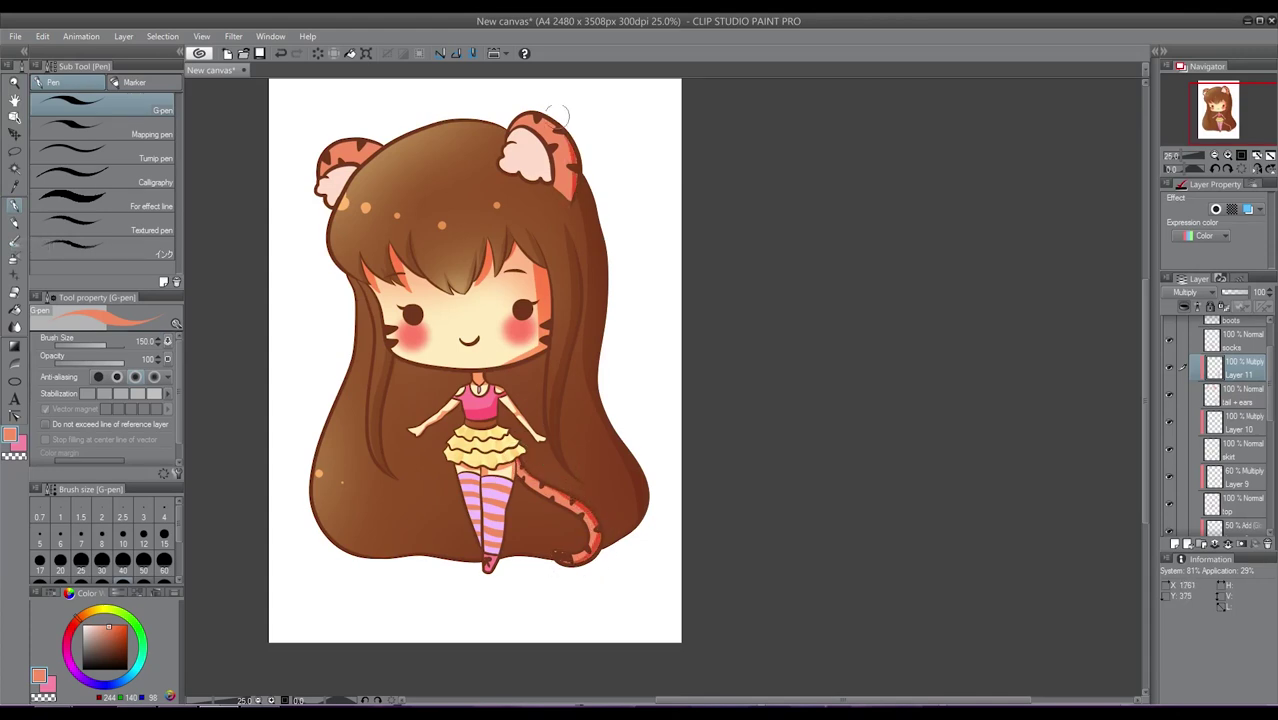
{"action": "mouse_move", "coordinate": [575, 205]}
{"action": "left_mouse_down"}
{"action": "mouse_move", "coordinate": [571, 163]}
{"action": "mouse_move", "coordinate": [510, 108]}
{"action": "left_mouse_up"}
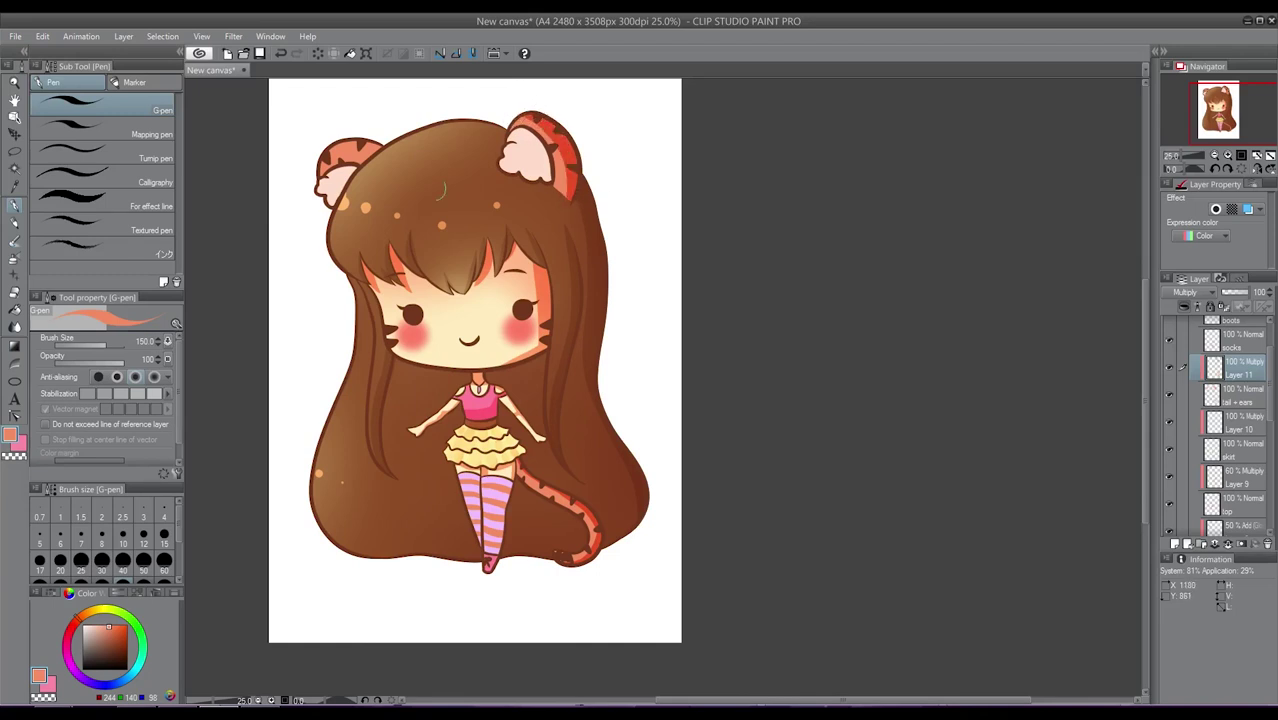
{"action": "mouse_move", "coordinate": [356, 166]}
{"action": "left_mouse_down"}
{"action": "mouse_move", "coordinate": [331, 179]}
{"action": "mouse_move", "coordinate": [379, 147]}
{"action": "mouse_move", "coordinate": [309, 165]}
{"action": "left_mouse_up"}
{"action": "key", "text": "ctrl+z"}
{"action": "left_click_drag", "start_coordinate": [1245, 294], "coordinate": [1241, 296]}
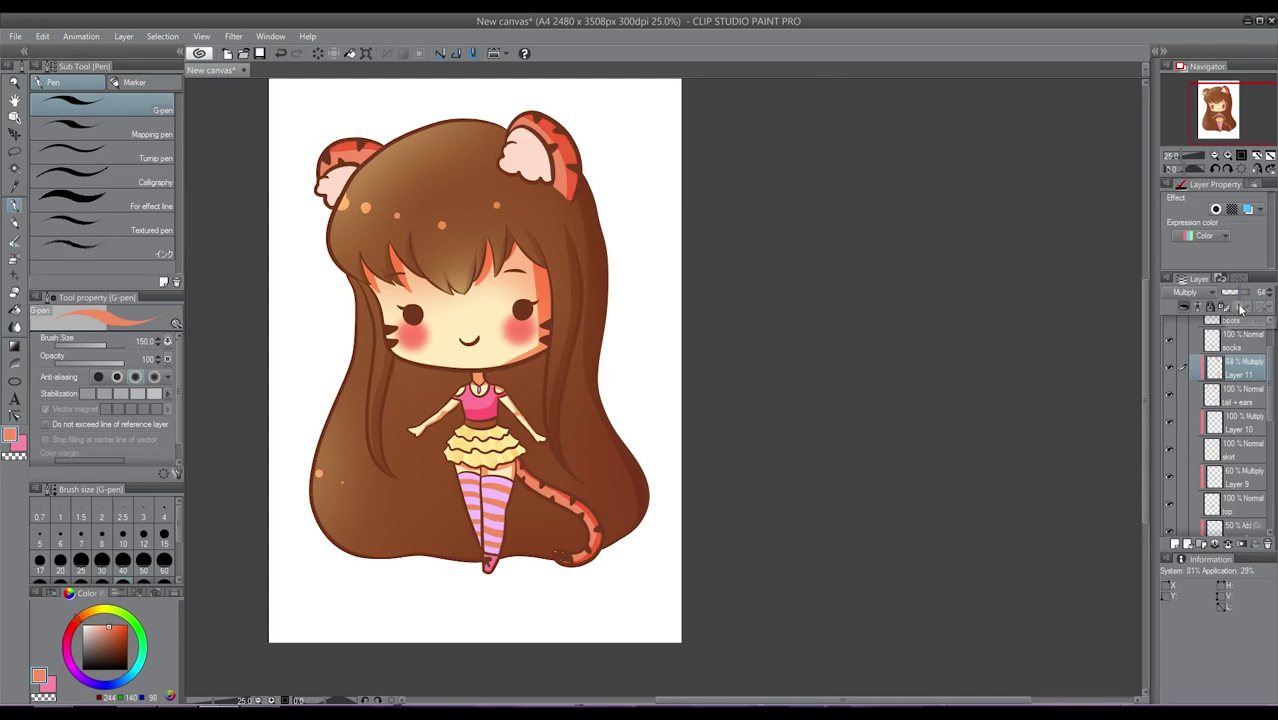
Sample the inner ear's pale pink and paint shadows on the fluff inside both ears.
{"action": "left_click", "coordinate": [530, 160], "text": "alt"}
{"action": "mouse_move", "coordinate": [536, 148]}
{"action": "left_mouse_down"}
{"action": "mouse_move", "coordinate": [547, 174]}
{"action": "mouse_move", "coordinate": [524, 133]}
{"action": "mouse_move", "coordinate": [511, 144]}
{"action": "mouse_move", "coordinate": [522, 138]}
{"action": "mouse_move", "coordinate": [535, 163]}
{"action": "left_mouse_up"}
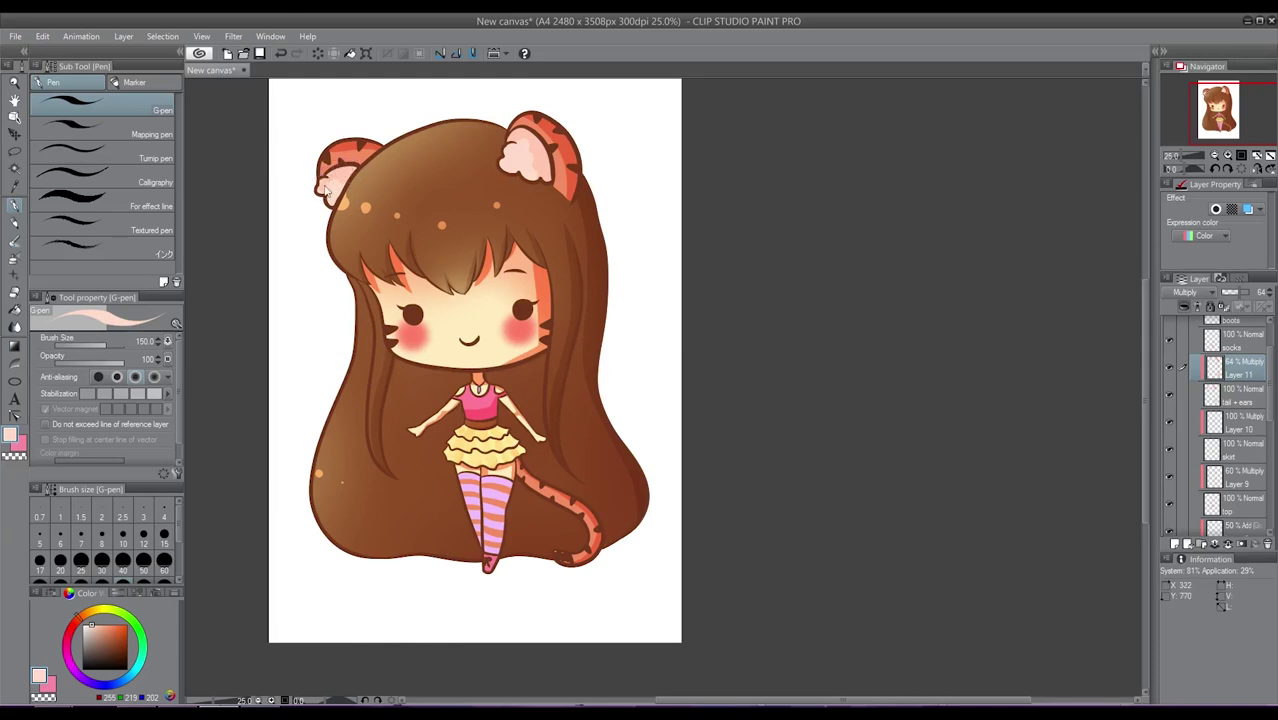
{"action": "left_click_drag", "start_coordinate": [321, 187], "coordinate": [345, 172]}
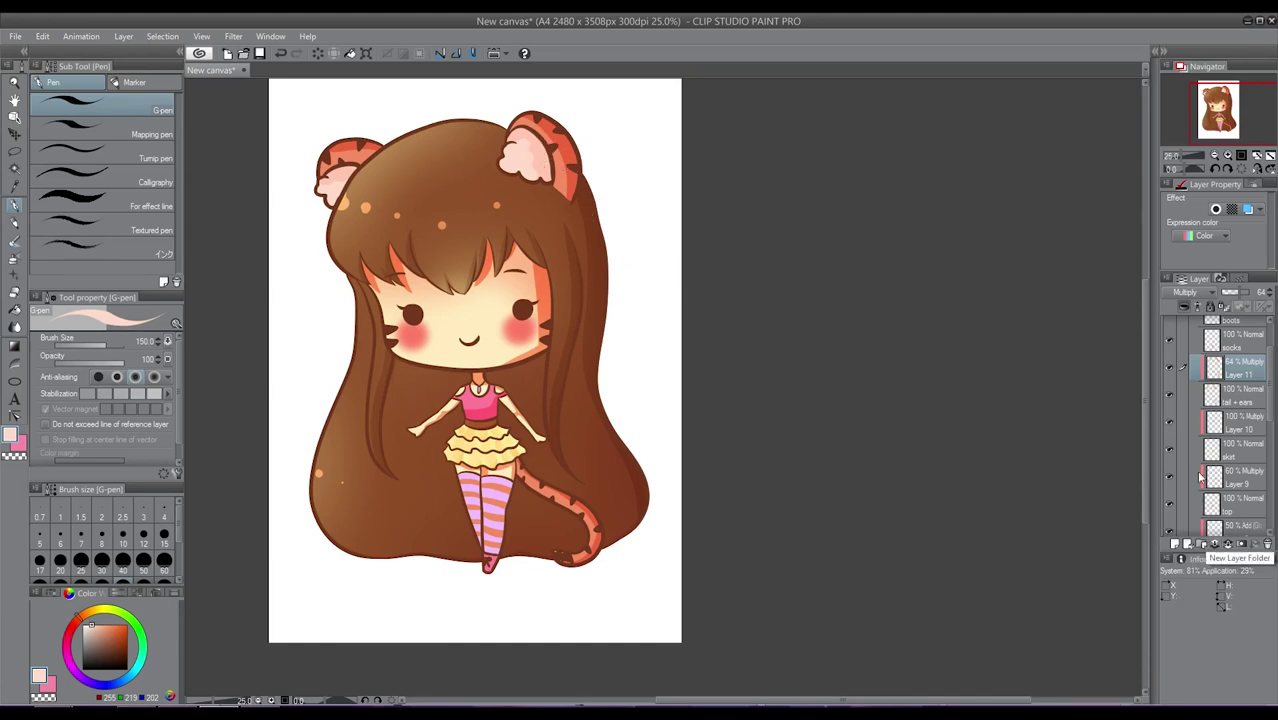
Set the socks layer's brightness to 33 and raise its saturation.
{"action": "left_click", "coordinate": [1228, 344]}
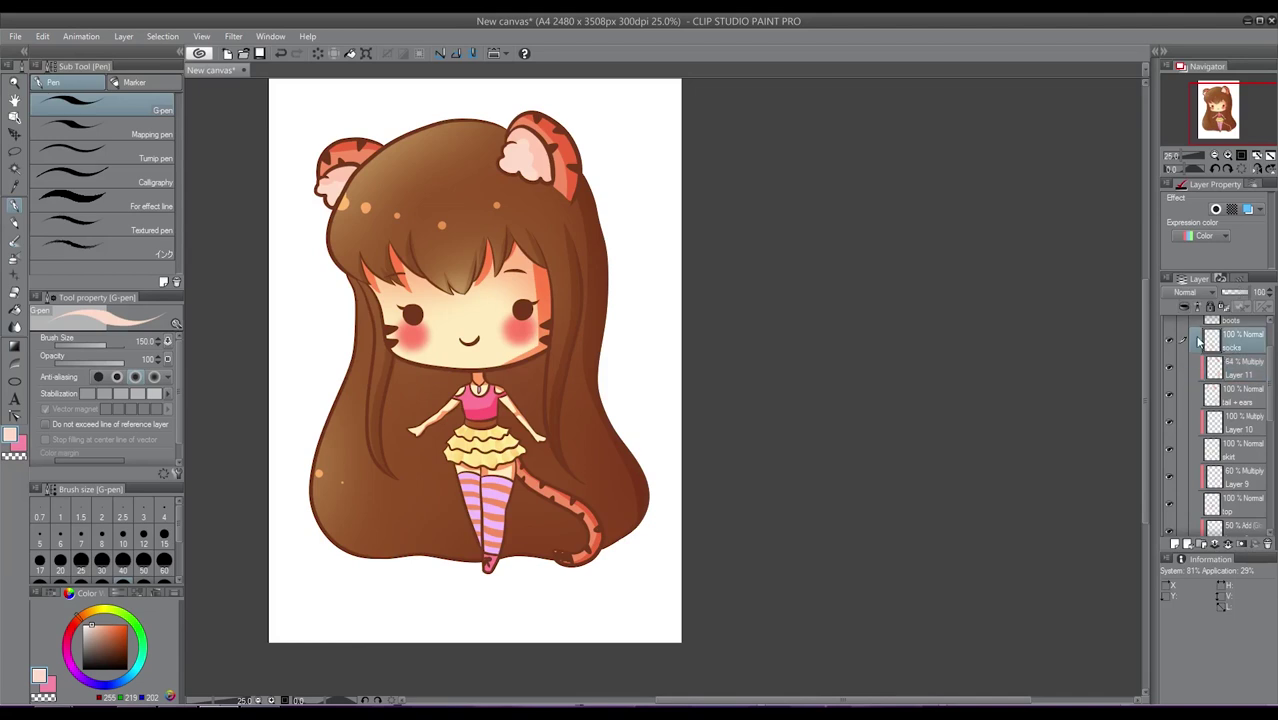
{"action": "key", "text": "ctrl+u"}
{"action": "left_click", "coordinate": [902, 587]}
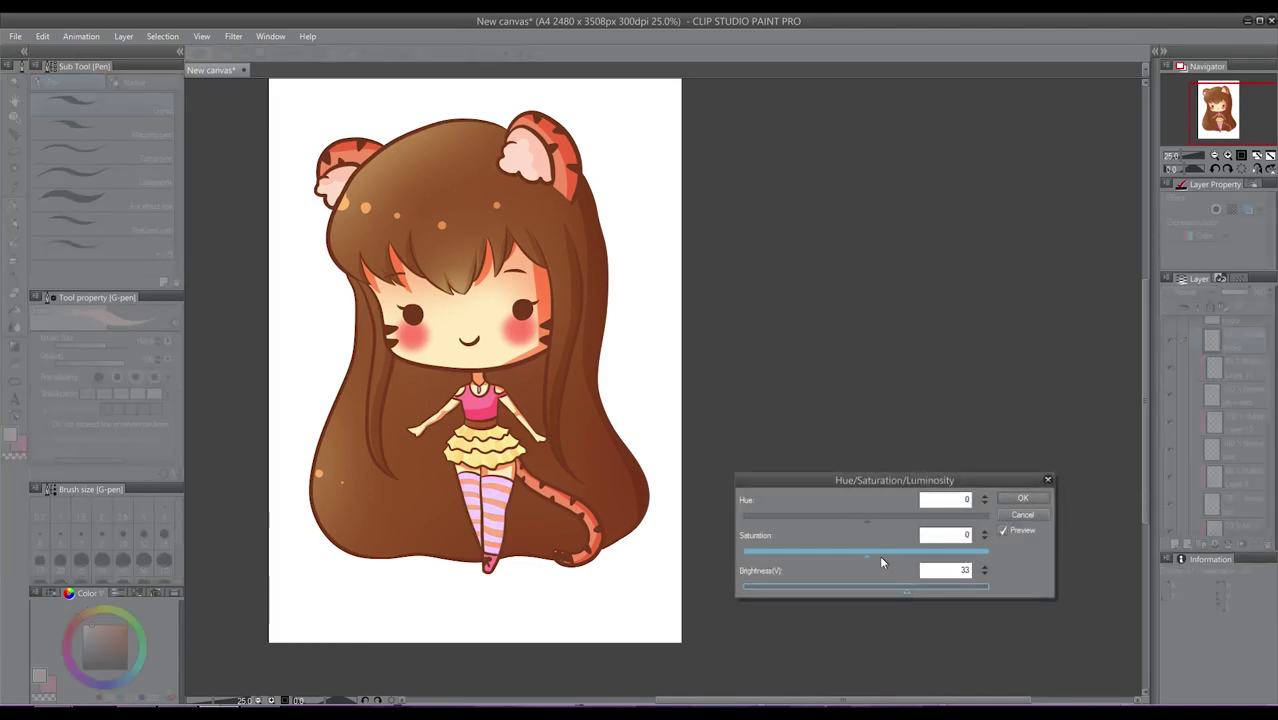
{"action": "left_click", "coordinate": [891, 552]}
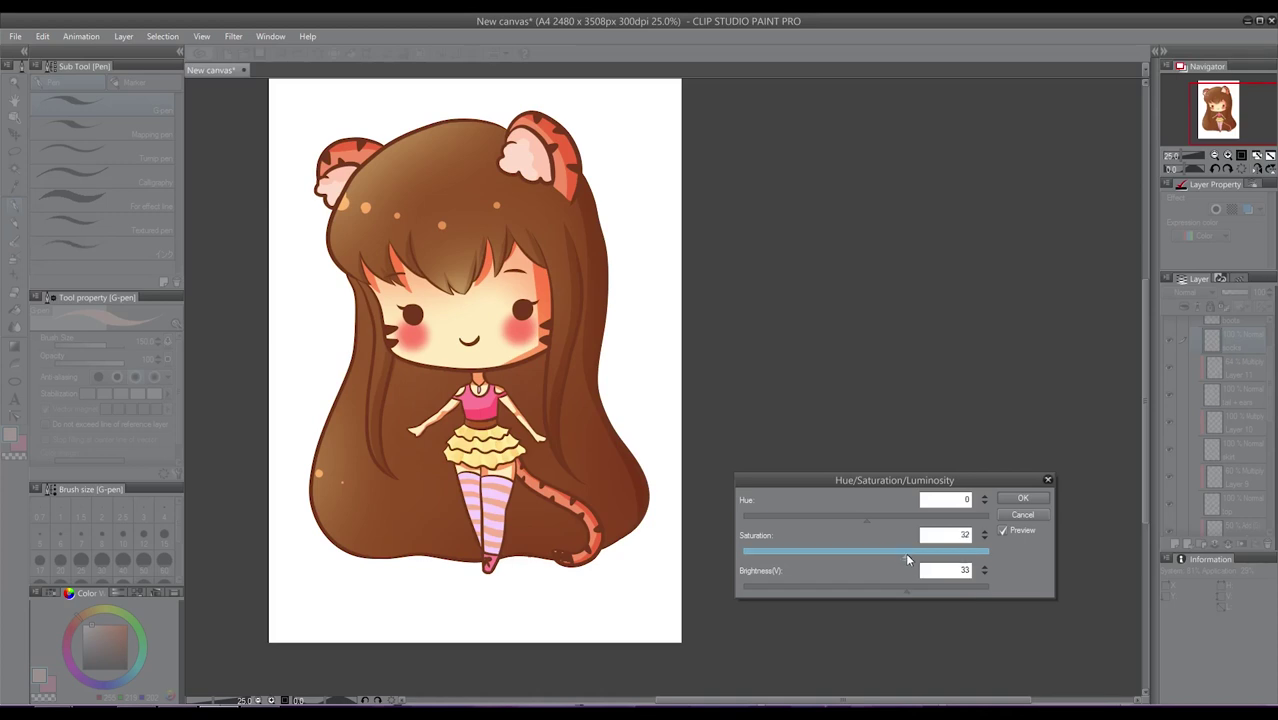
{"action": "left_click", "coordinate": [947, 552]}
{"action": "left_click", "coordinate": [1024, 499]}
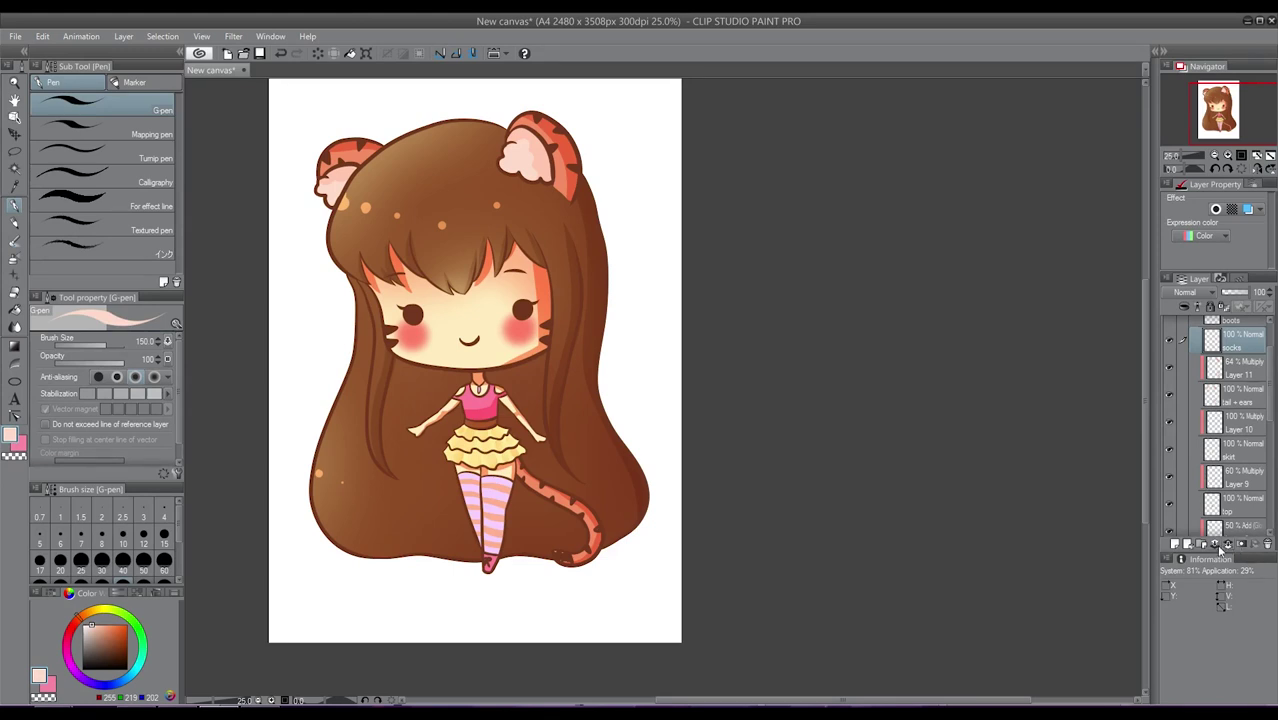
Shade the socks on a new clipped Multiply layer using their sampled lilac, and switch to the Blend tool.
{"action": "left_click", "coordinate": [1174, 545]}
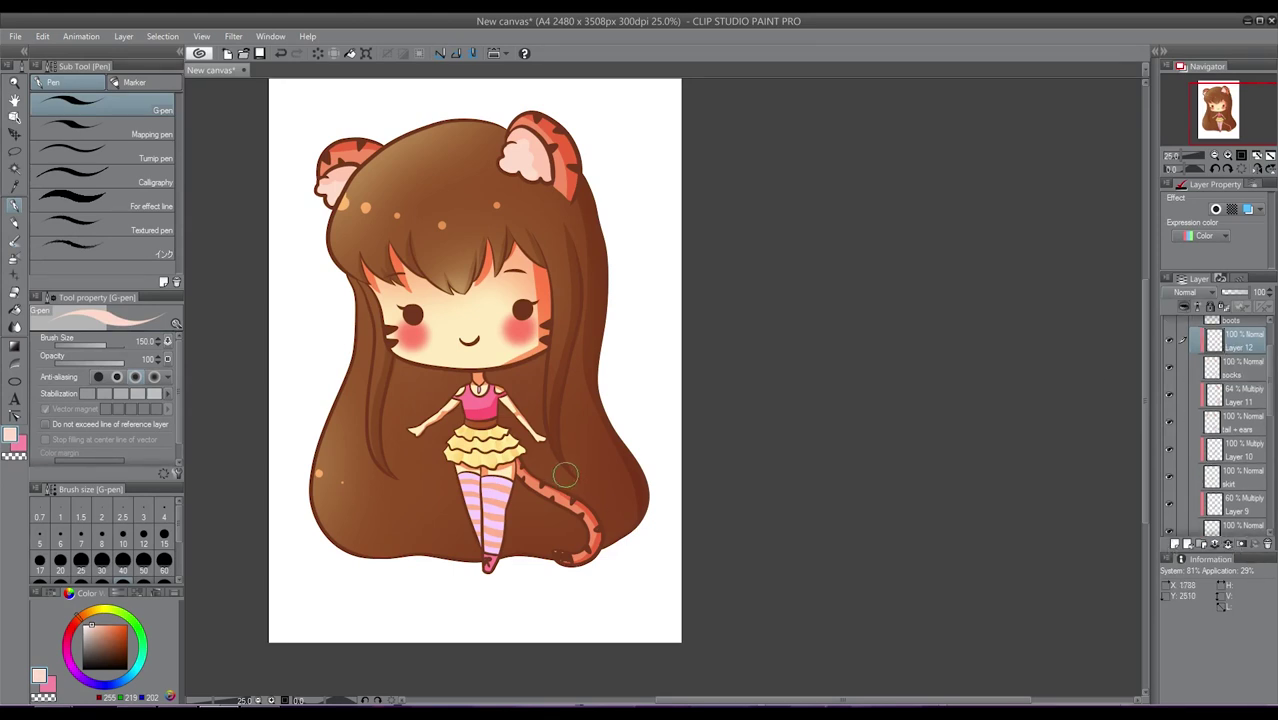
{"action": "left_click", "coordinate": [497, 494], "text": "alt"}
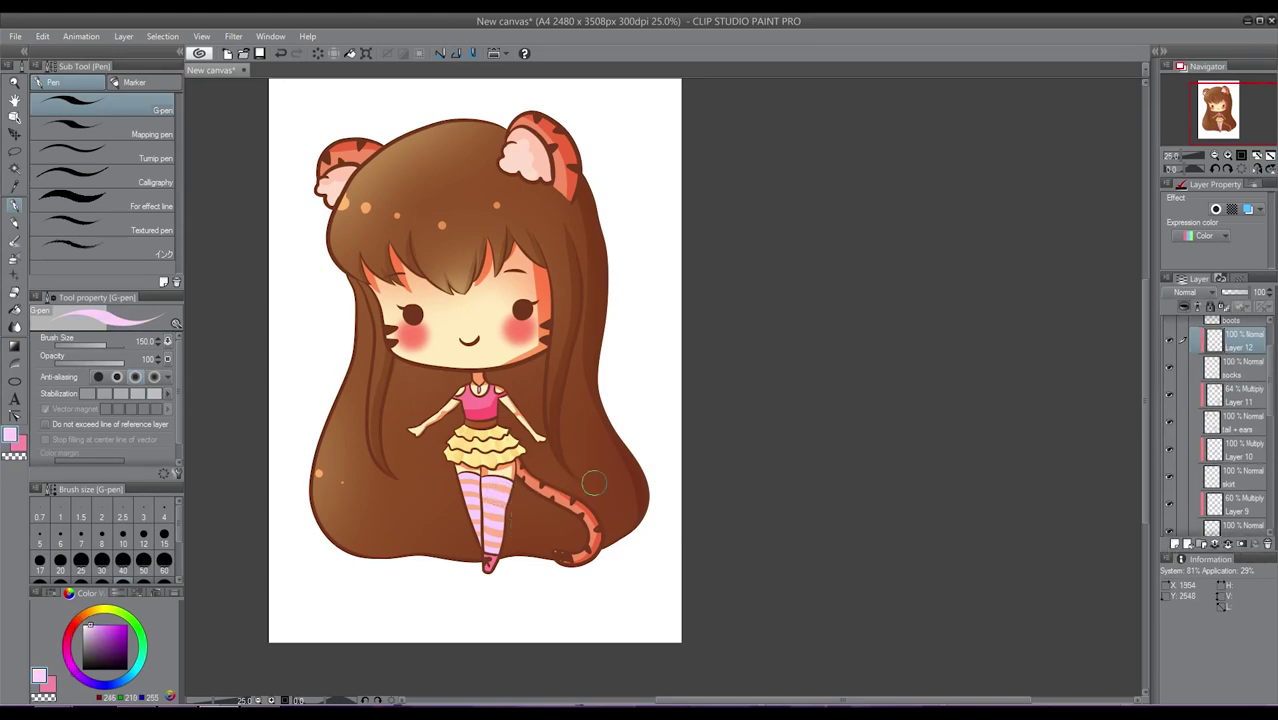
{"action": "left_click", "coordinate": [1190, 297]}
{"action": "left_click", "coordinate": [1184, 326]}
{"action": "left_click", "coordinate": [1188, 296]}
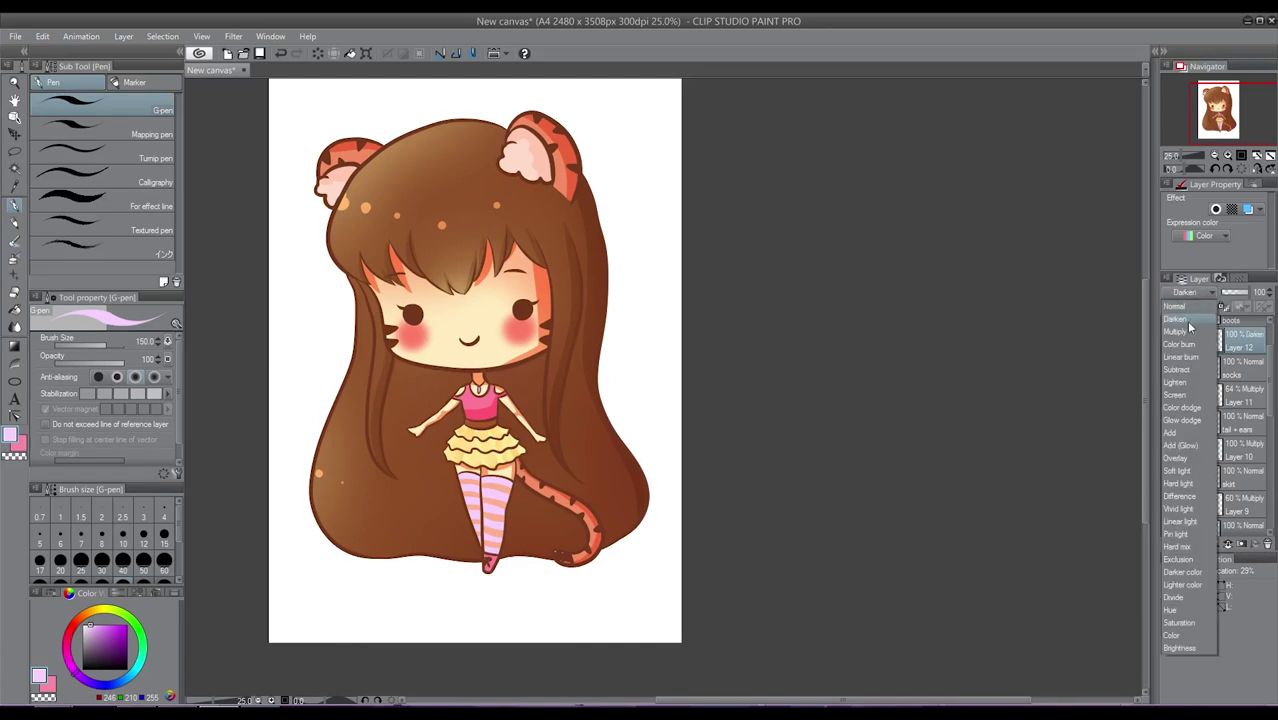
{"action": "left_click", "coordinate": [1184, 326]}
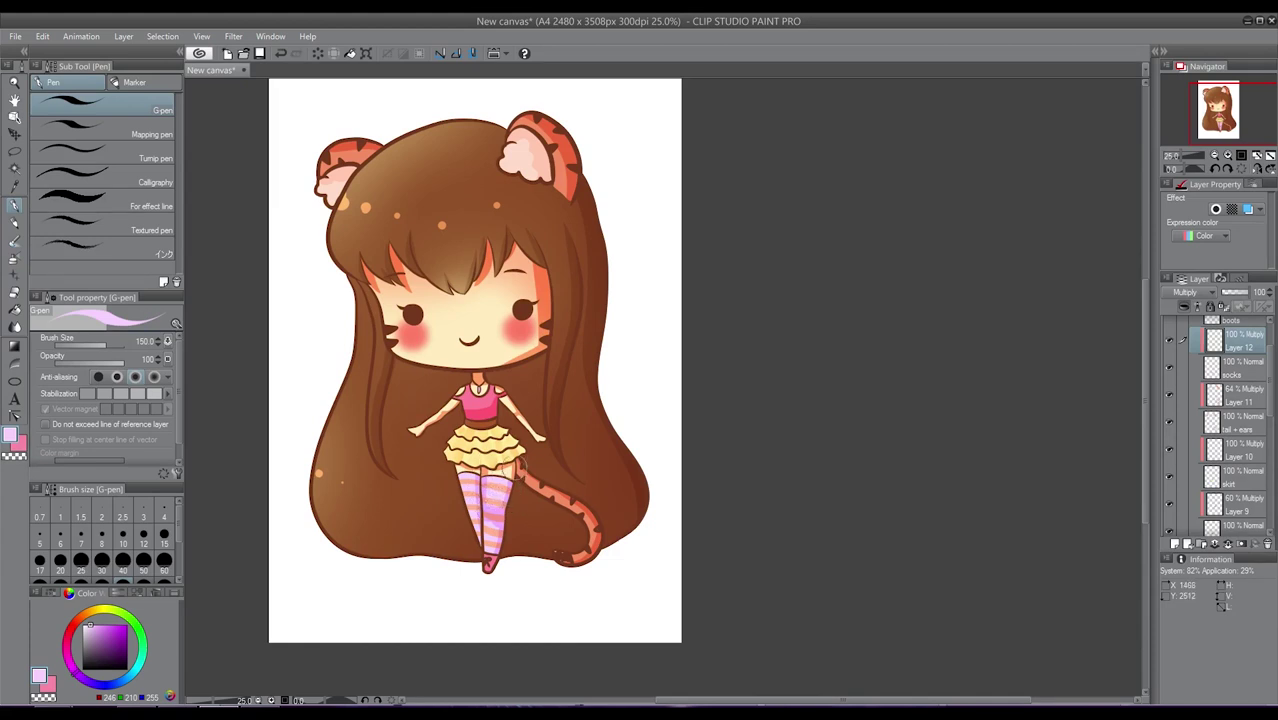
{"action": "left_click", "coordinate": [14, 327]}
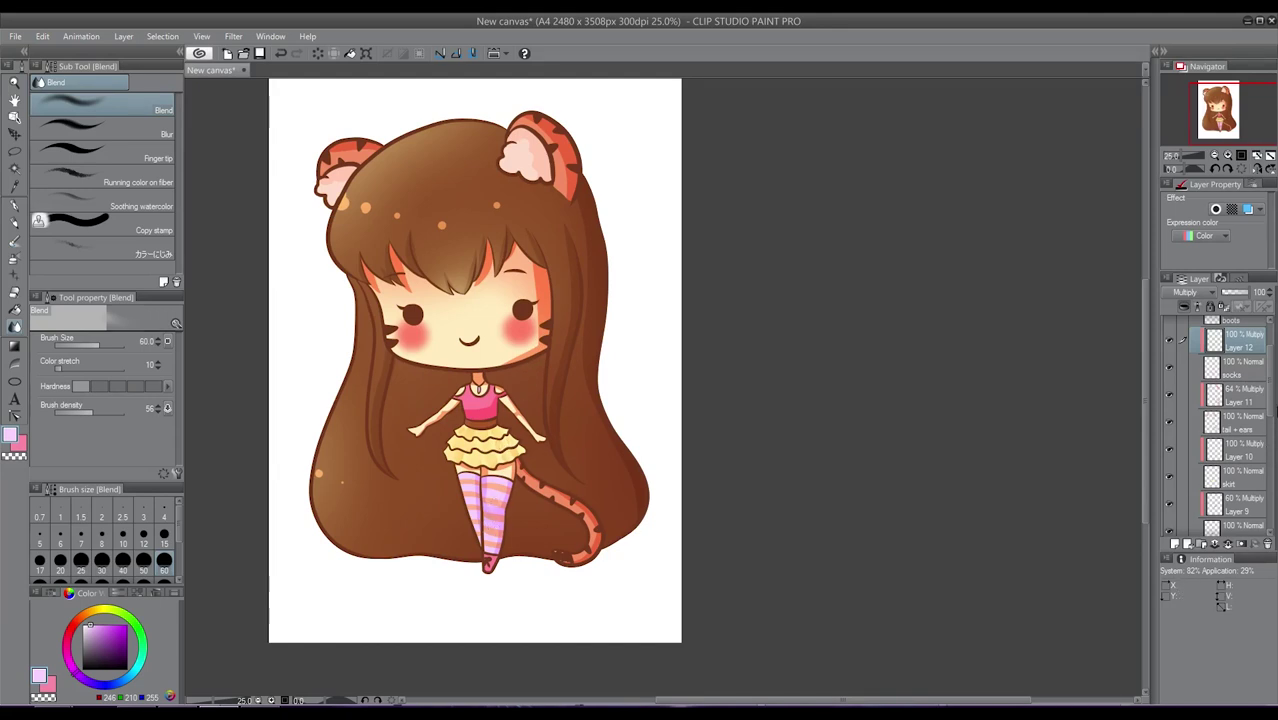
Add a raster layer clipped to the boots layer and set it to Multiply.
{"action": "scroll", "coordinate": [1251, 400], "scroll_direction": "up", "scroll_amount": 2}
{"action": "left_click", "coordinate": [1251, 361]}
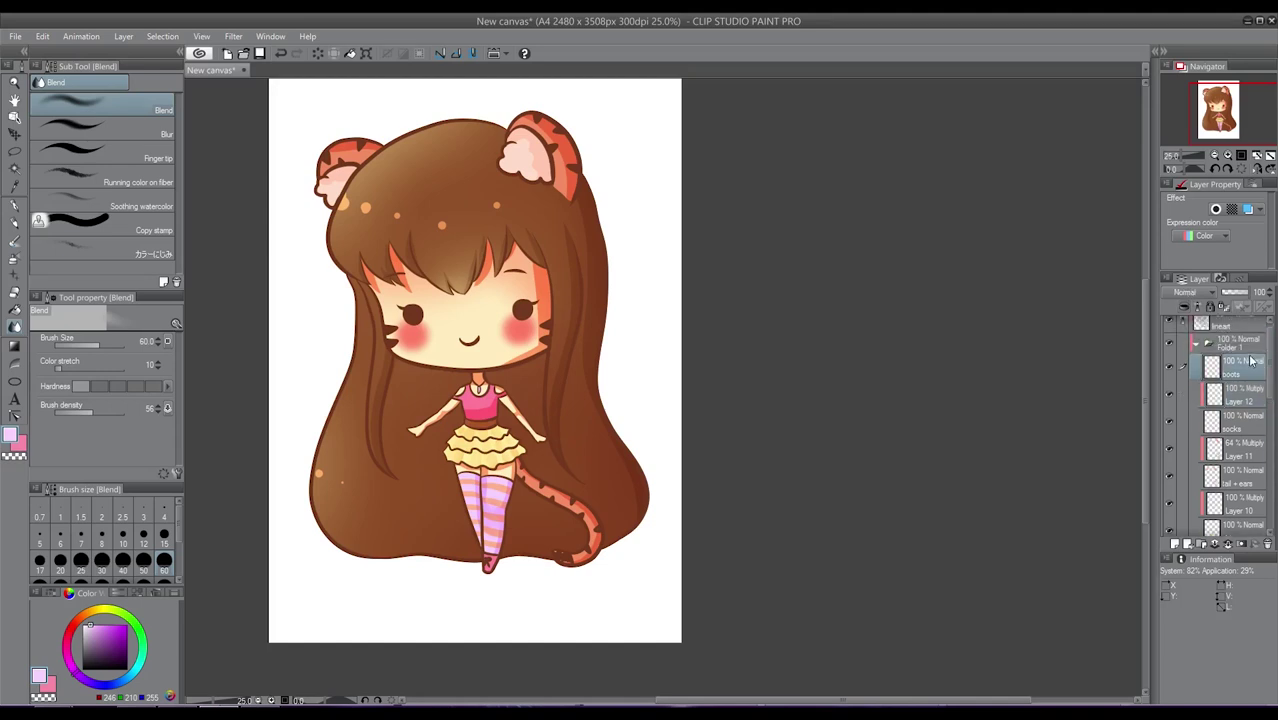
{"action": "left_click", "coordinate": [1176, 545]}
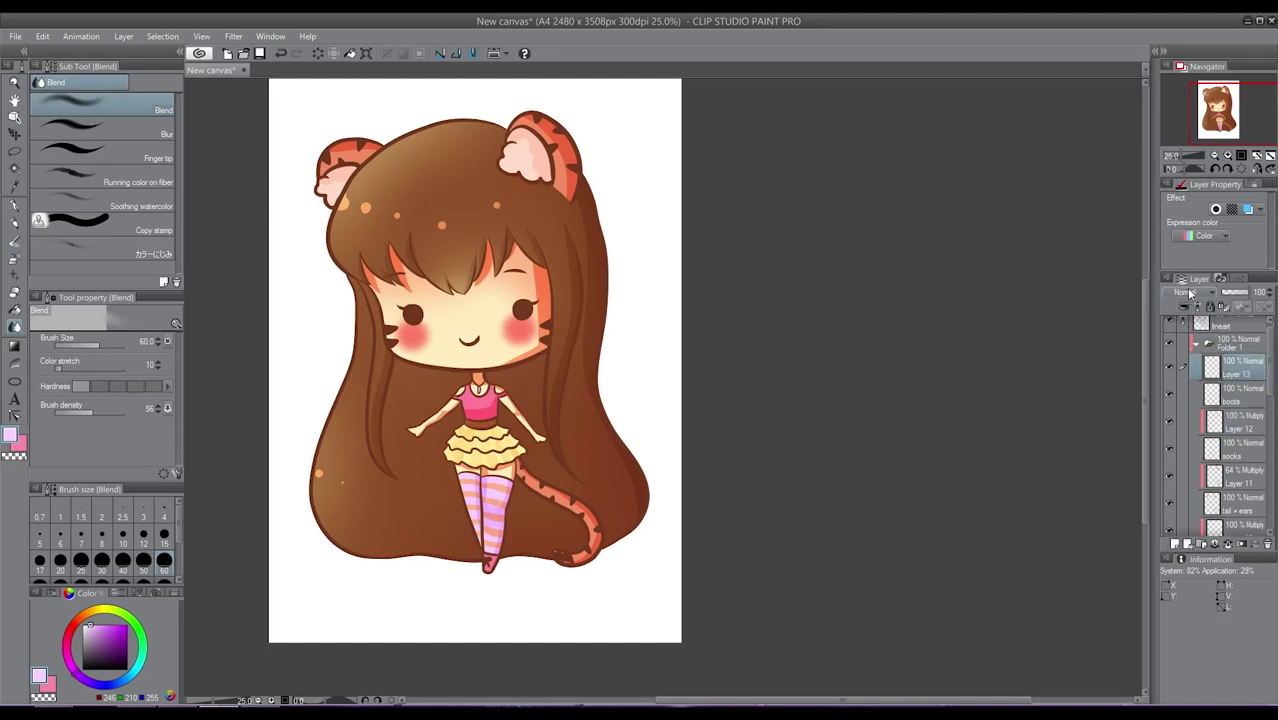
{"action": "left_click", "coordinate": [1186, 292]}
{"action": "left_click", "coordinate": [1180, 336]}
{"action": "left_click", "coordinate": [1185, 309]}
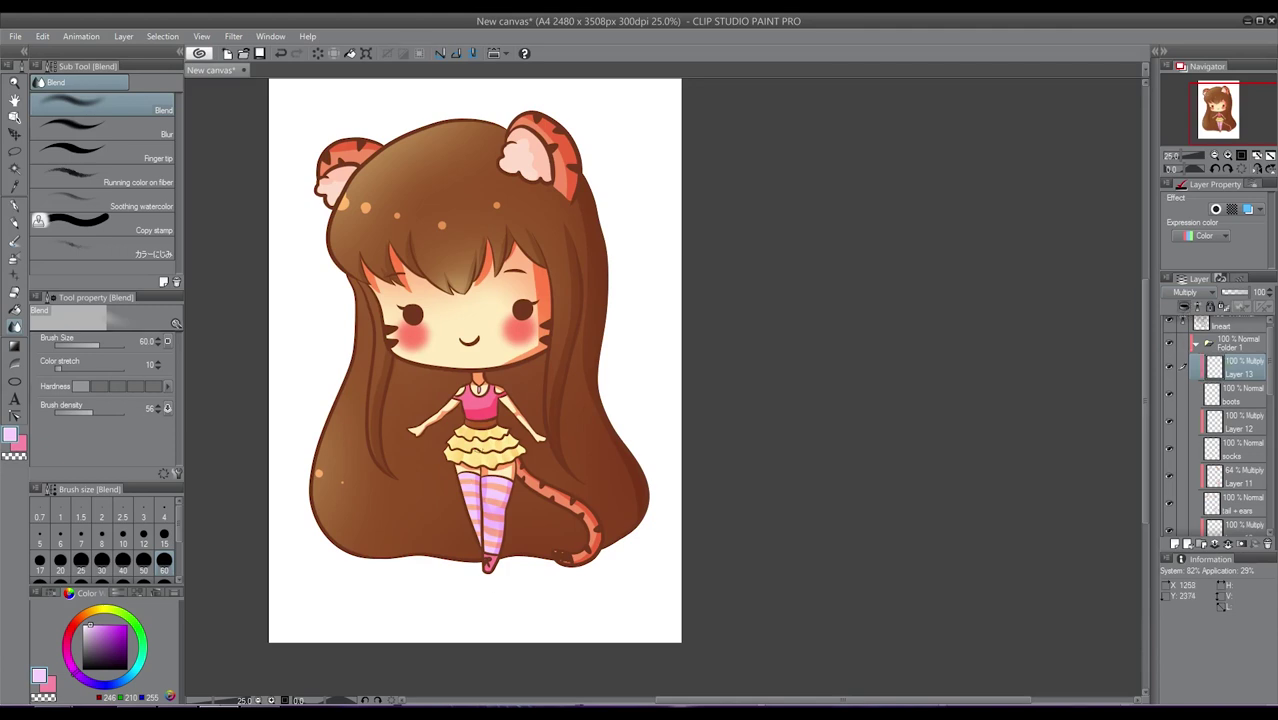
Sample the boots' pink, shade the boots with the G-pen and lower the shading layer's opacity to 60%.
{"action": "left_click", "coordinate": [505, 522], "text": "alt"}
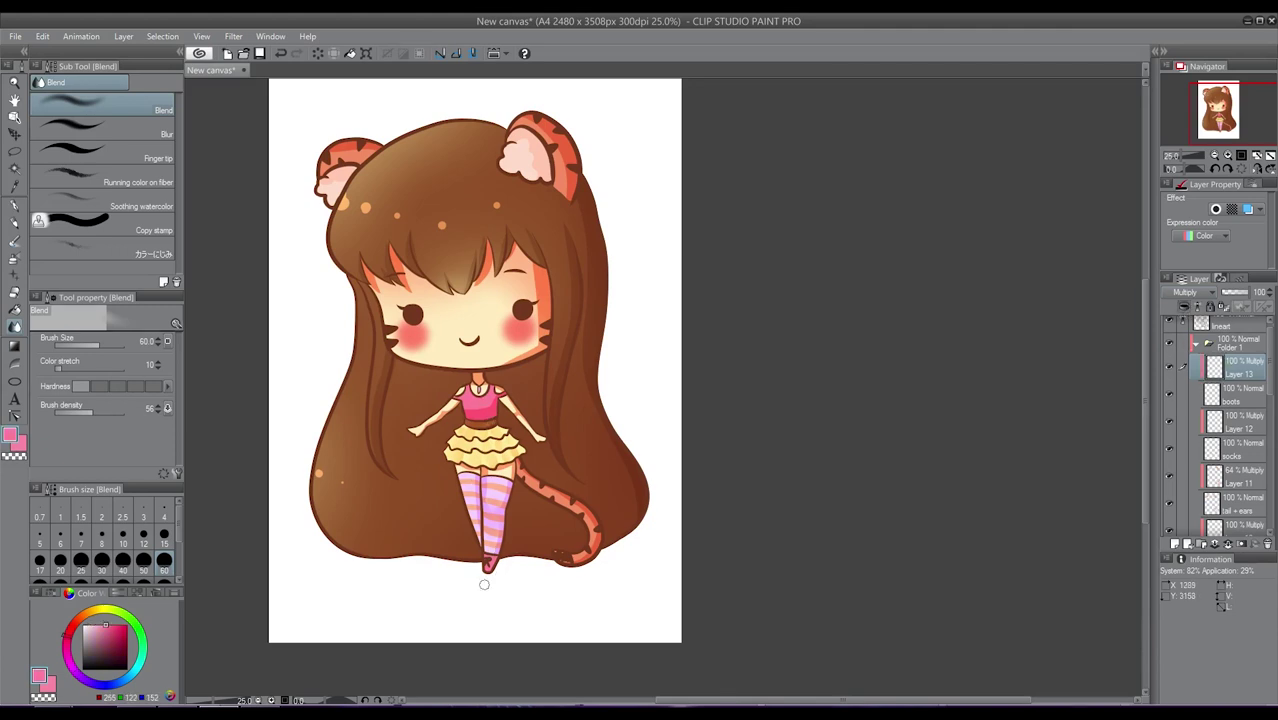
{"action": "left_click", "coordinate": [16, 207]}
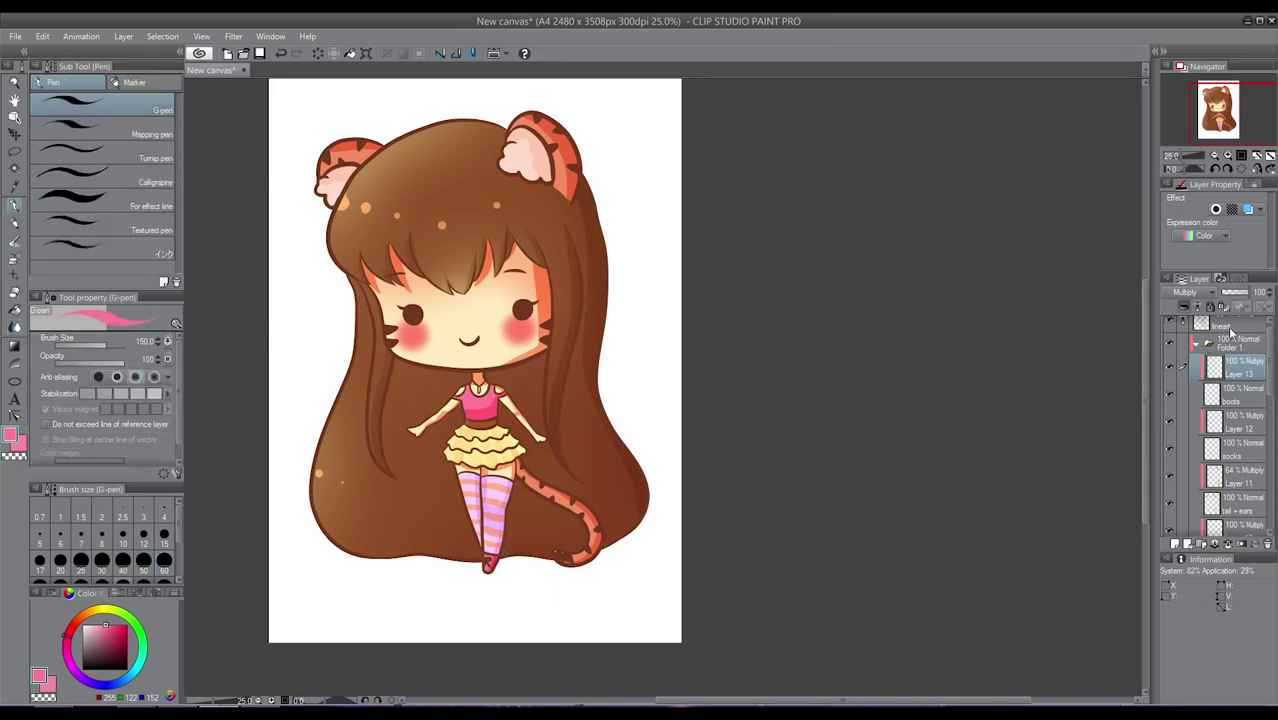
{"action": "left_click_drag", "start_coordinate": [1248, 292], "coordinate": [1241, 296]}
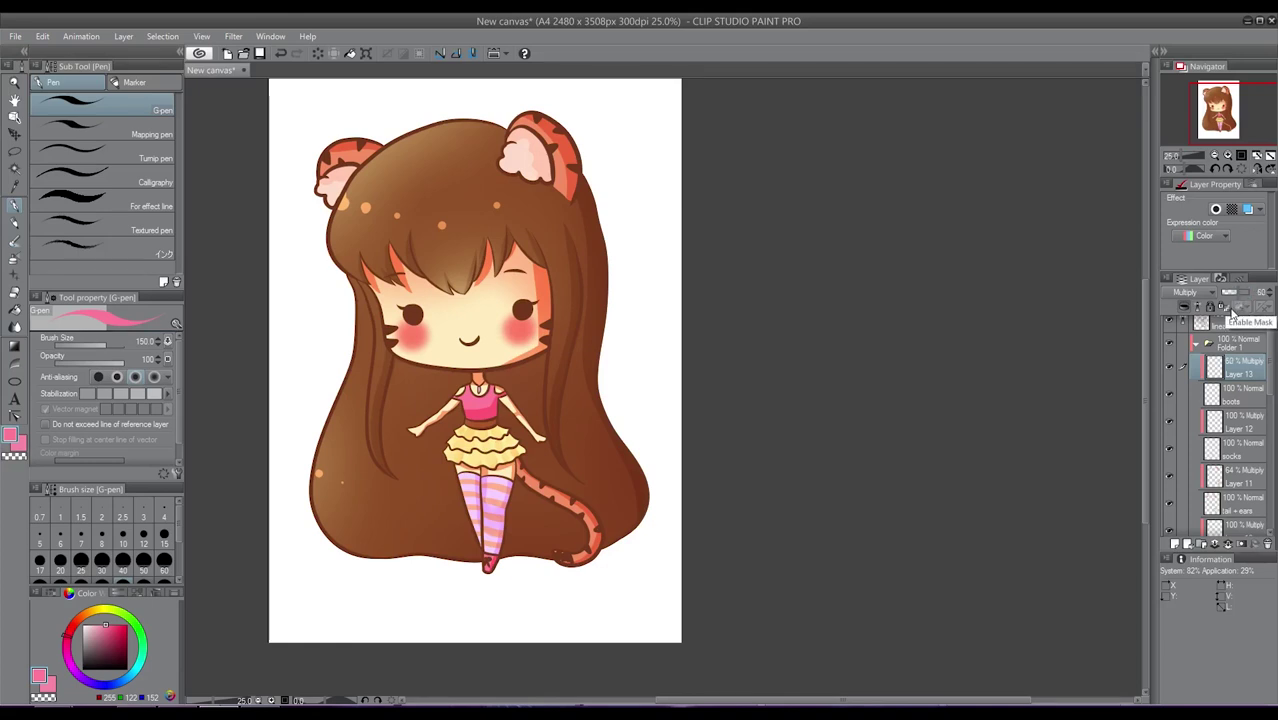
Collapse Folder 1 and paint white highlights in both eyes on the lineart layer with the G-pen.
{"action": "left_click_drag", "start_coordinate": [1268, 380], "coordinate": [1267, 364]}
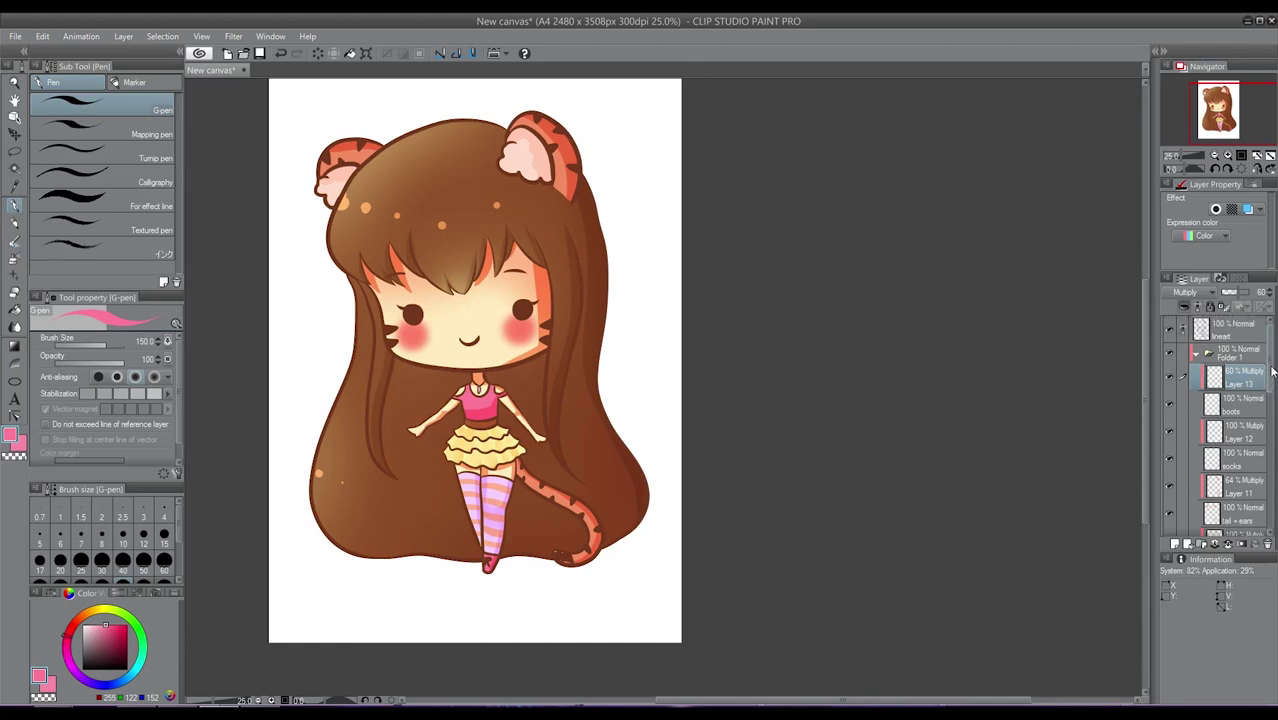
{"action": "left_click", "coordinate": [1196, 354]}
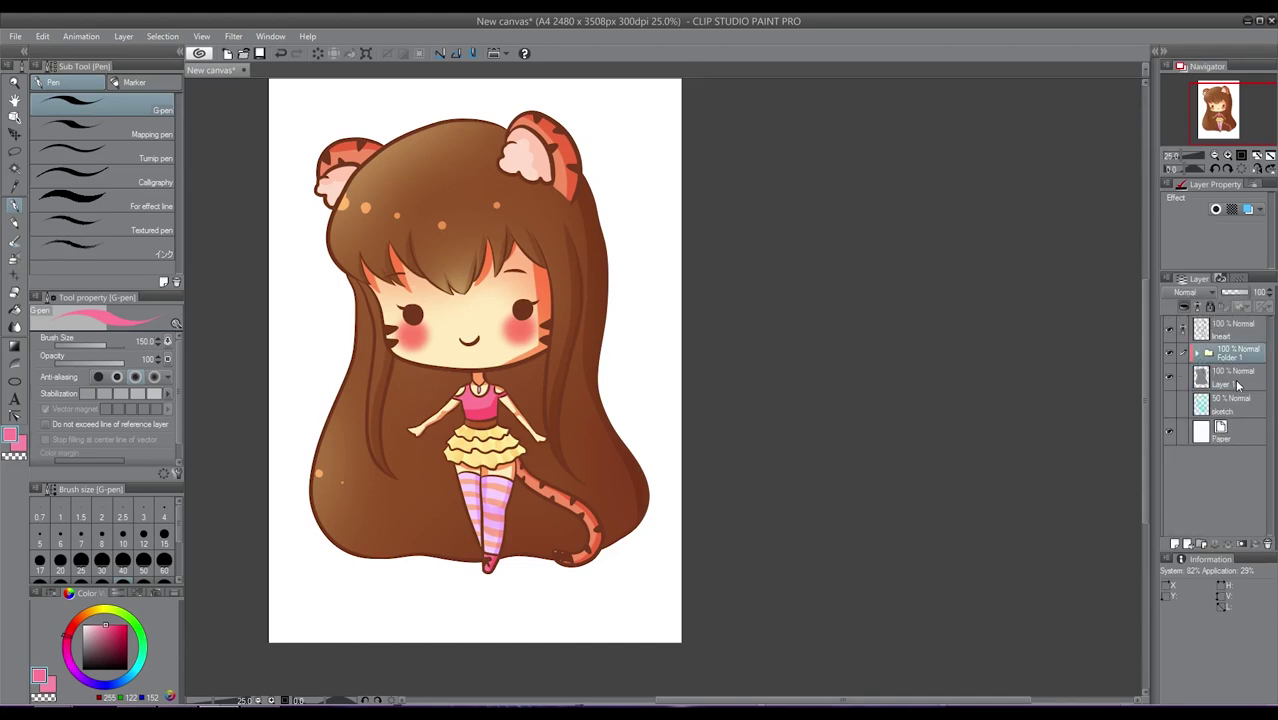
{"action": "left_click", "coordinate": [1230, 331]}
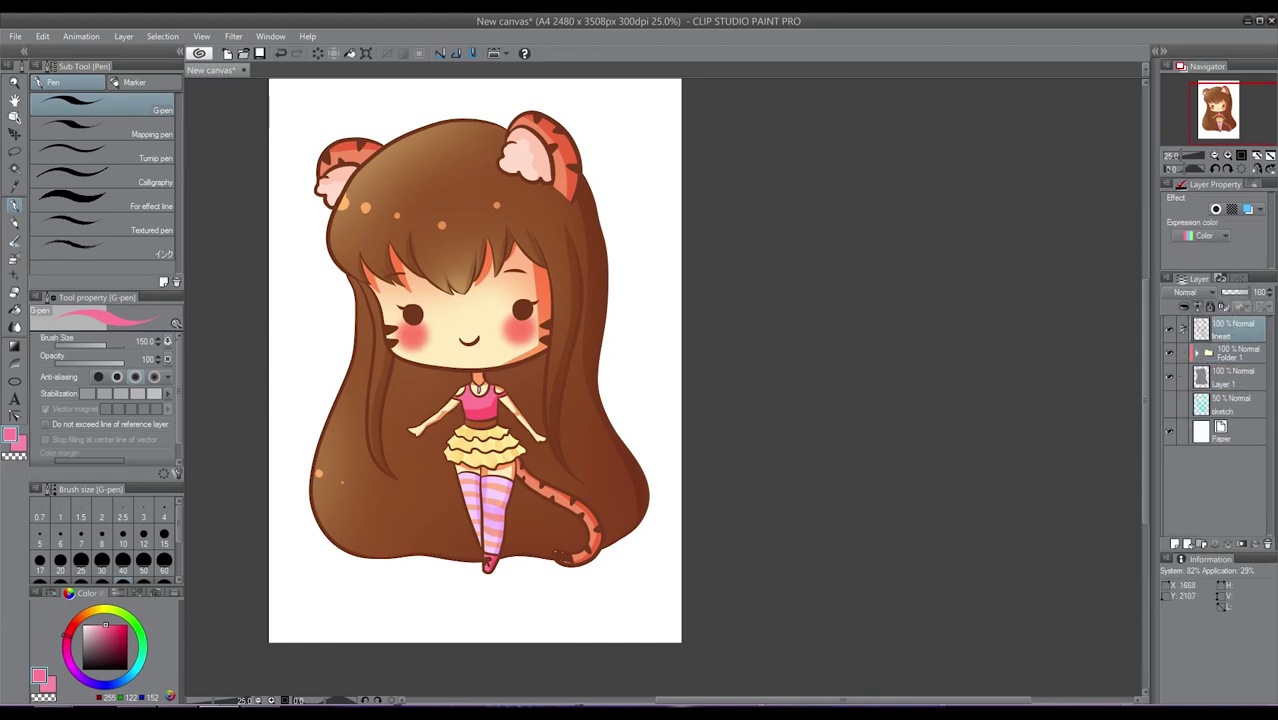
{"action": "key", "text": "x"}
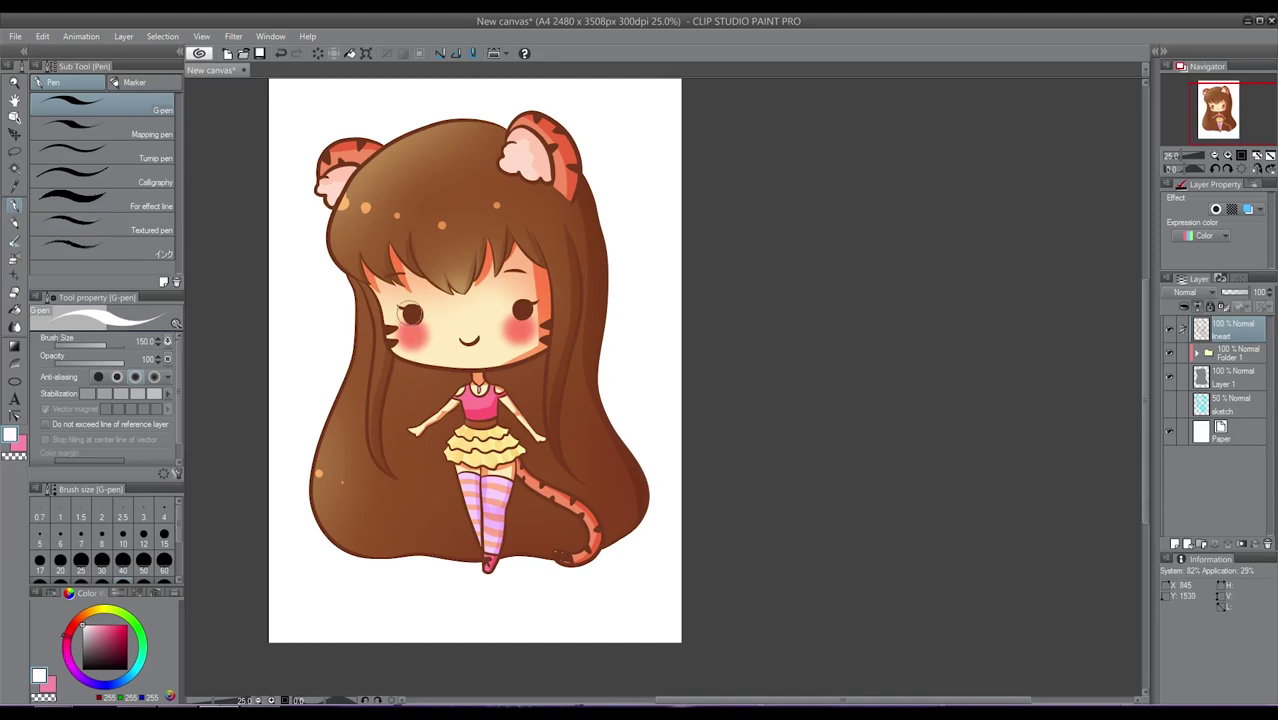
{"action": "left_click", "coordinate": [518, 308]}
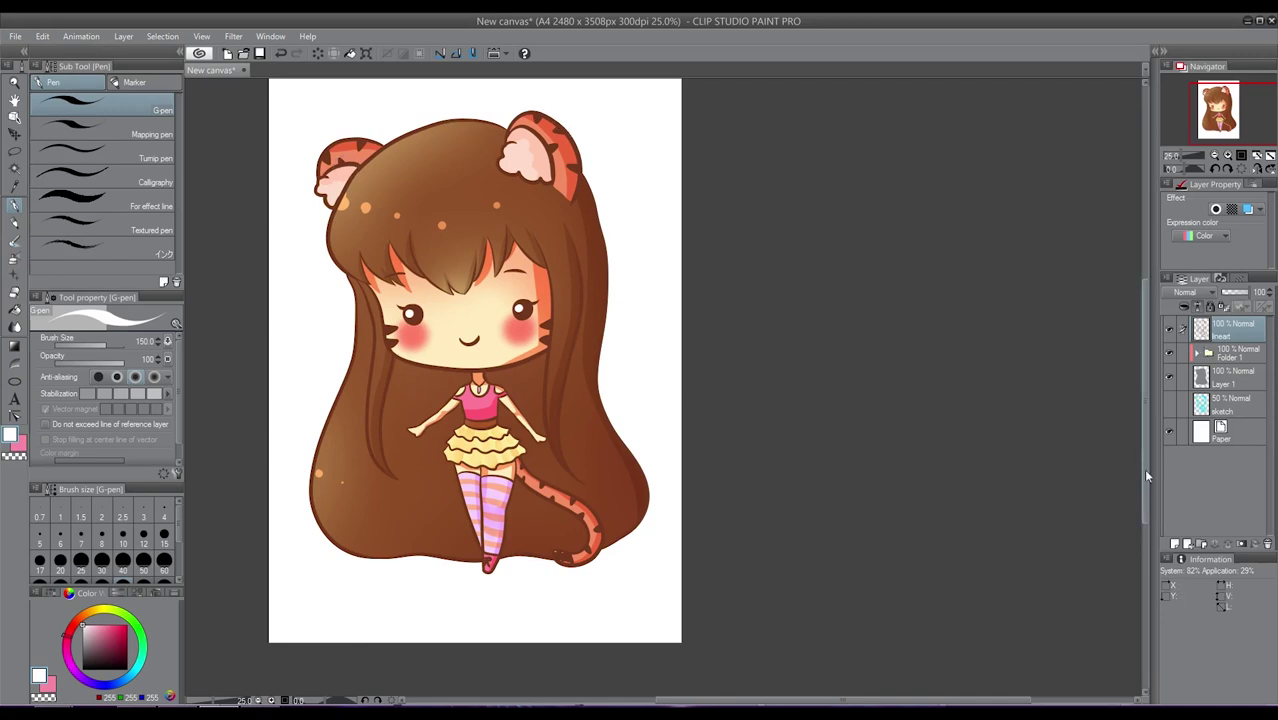
Create a selection from Layer 1 and expand the selected area by 20 px.
{"action": "left_click", "coordinate": [1218, 382]}
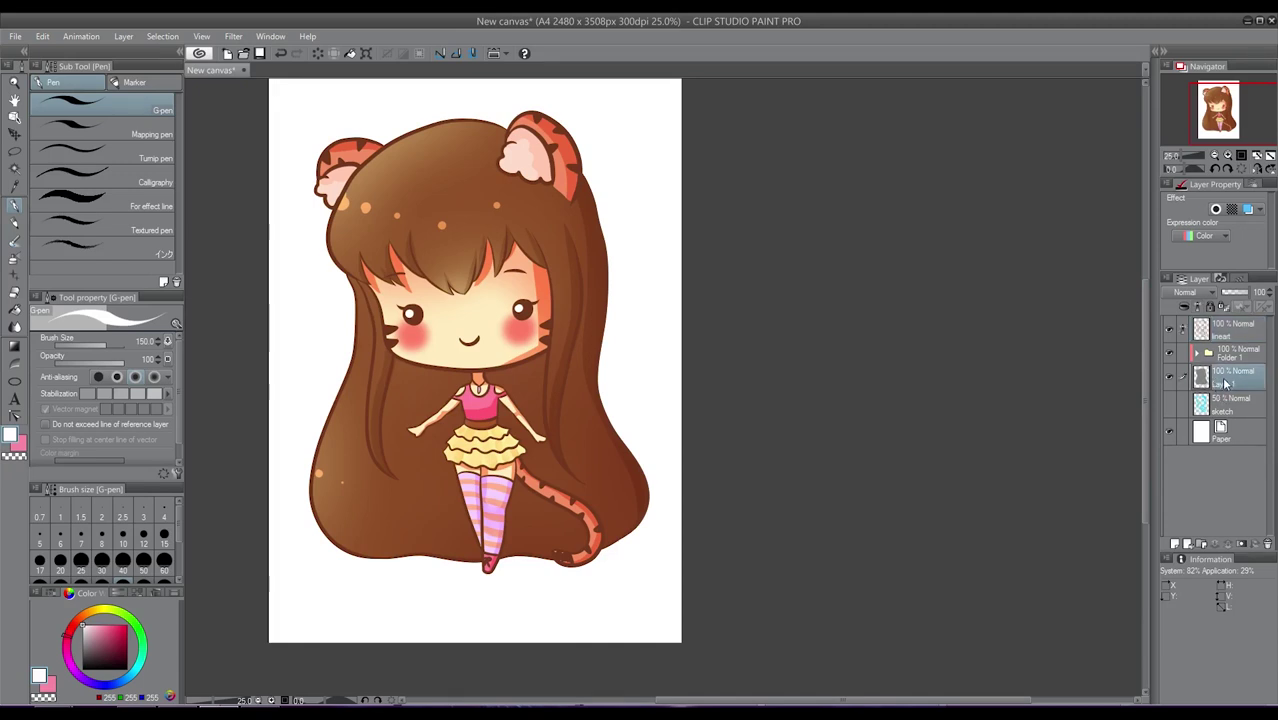
{"action": "right_click", "coordinate": [1218, 384]}
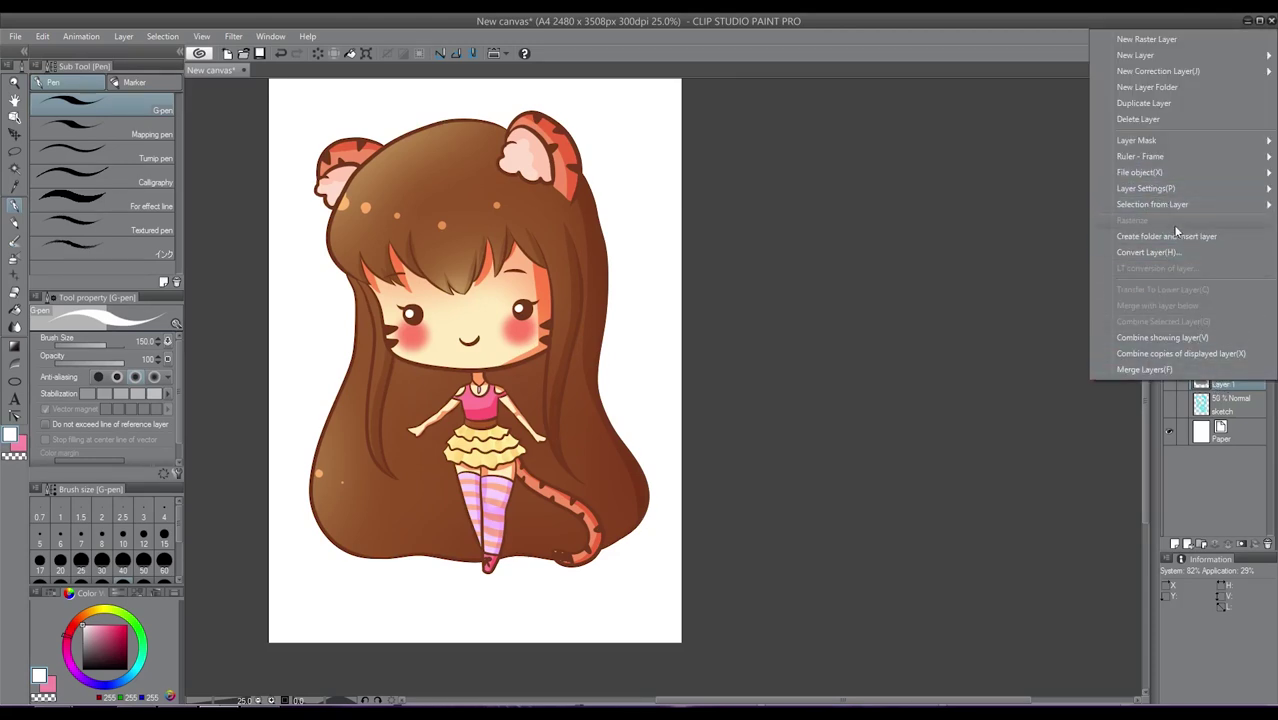
{"action": "mouse_move", "coordinate": [1167, 204]}
{"action": "left_click", "coordinate": [1051, 207]}
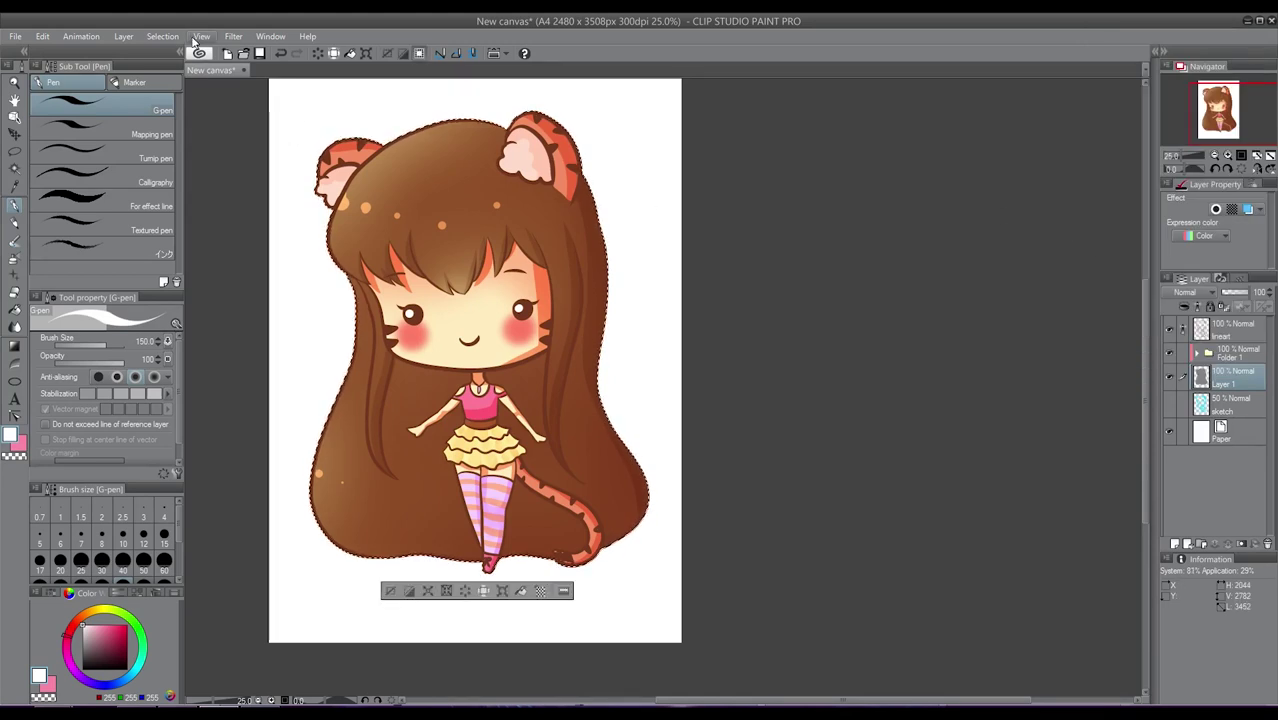
{"action": "left_click", "coordinate": [162, 36]}
{"action": "left_click", "coordinate": [212, 122]}
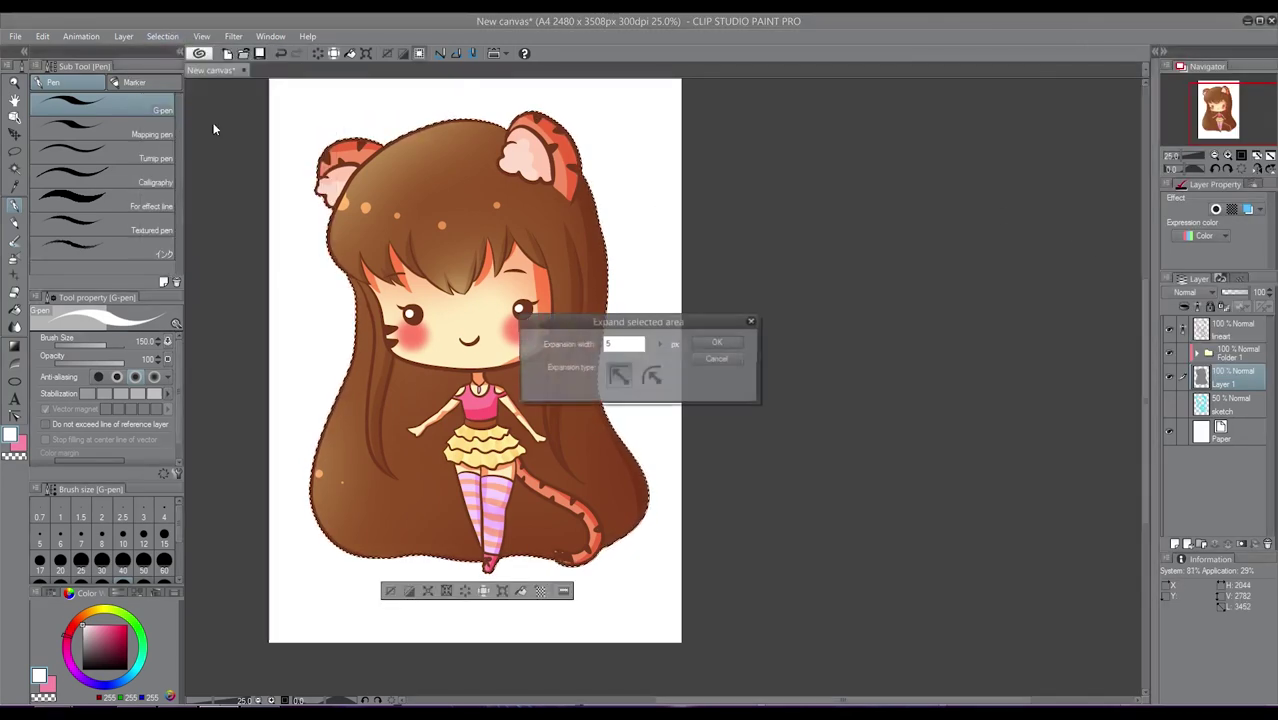
{"action": "double_click", "coordinate": [624, 344]}
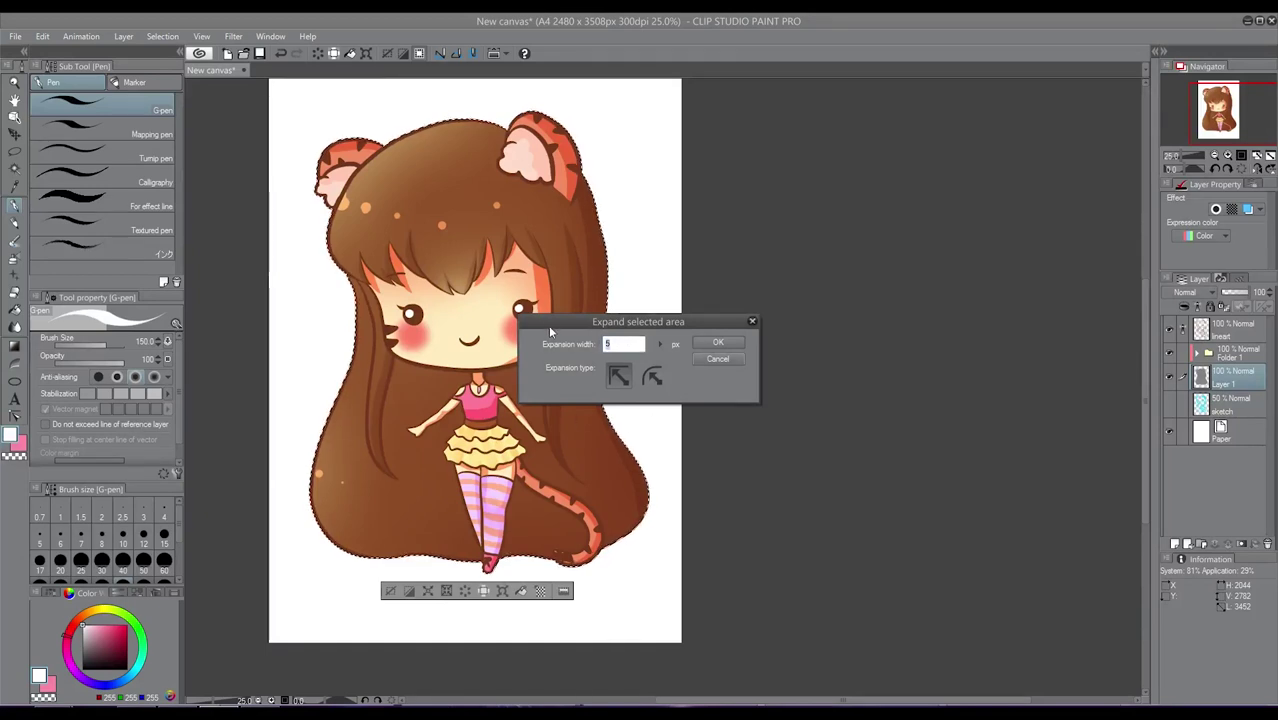
{"action": "type", "text": "20"}
{"action": "key", "text": "Return"}
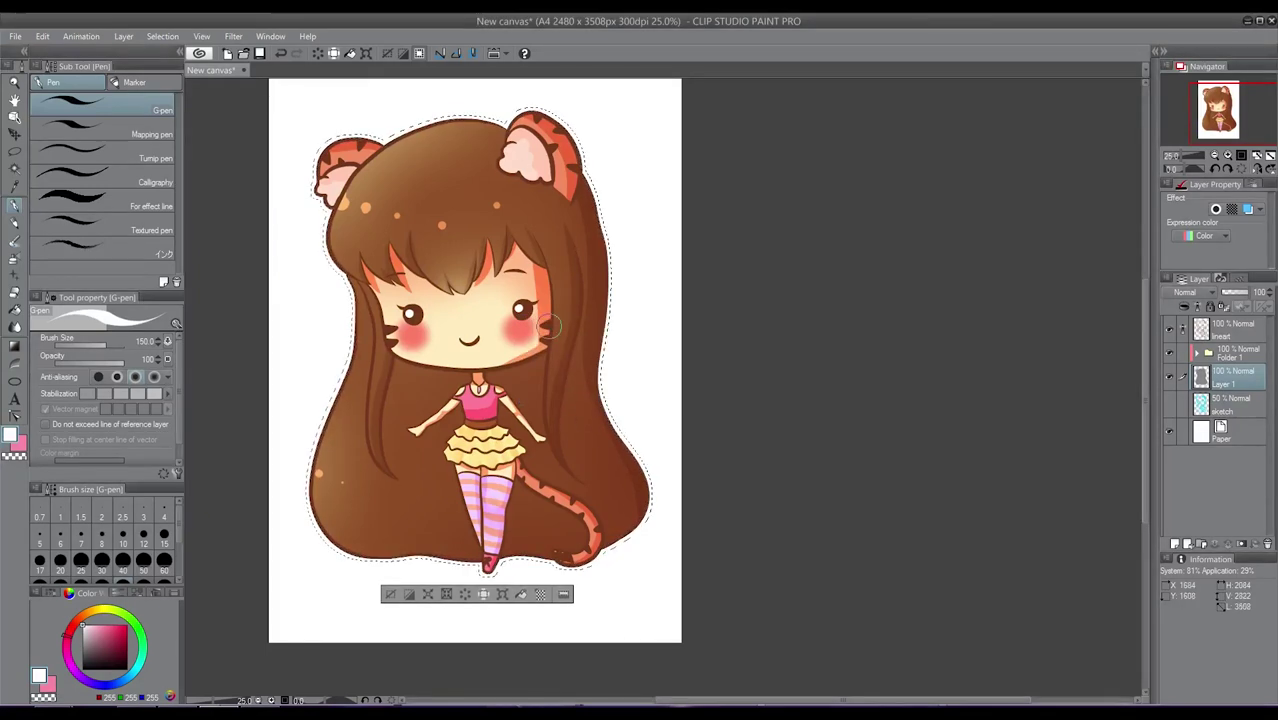
Fill the expanded selection with white on a new raster layer above the sketch layer, and deselect.
{"action": "left_click", "coordinate": [1230, 408]}
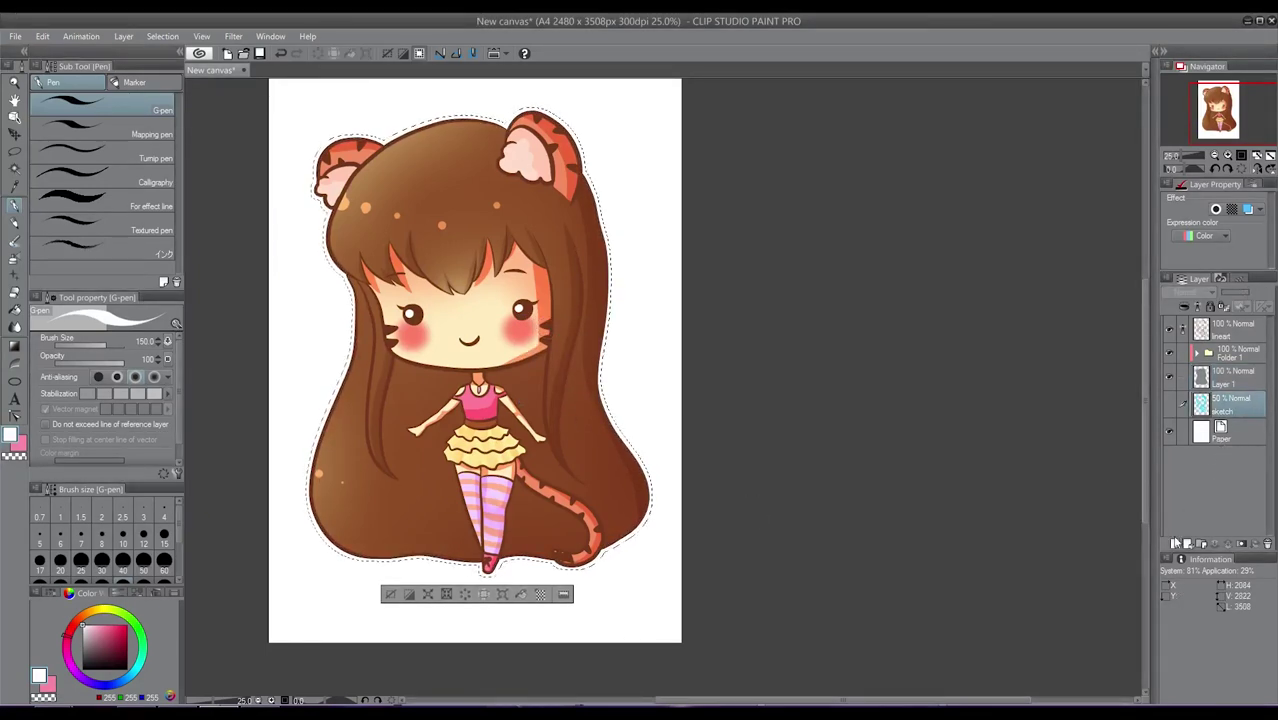
{"action": "left_click", "coordinate": [1174, 543]}
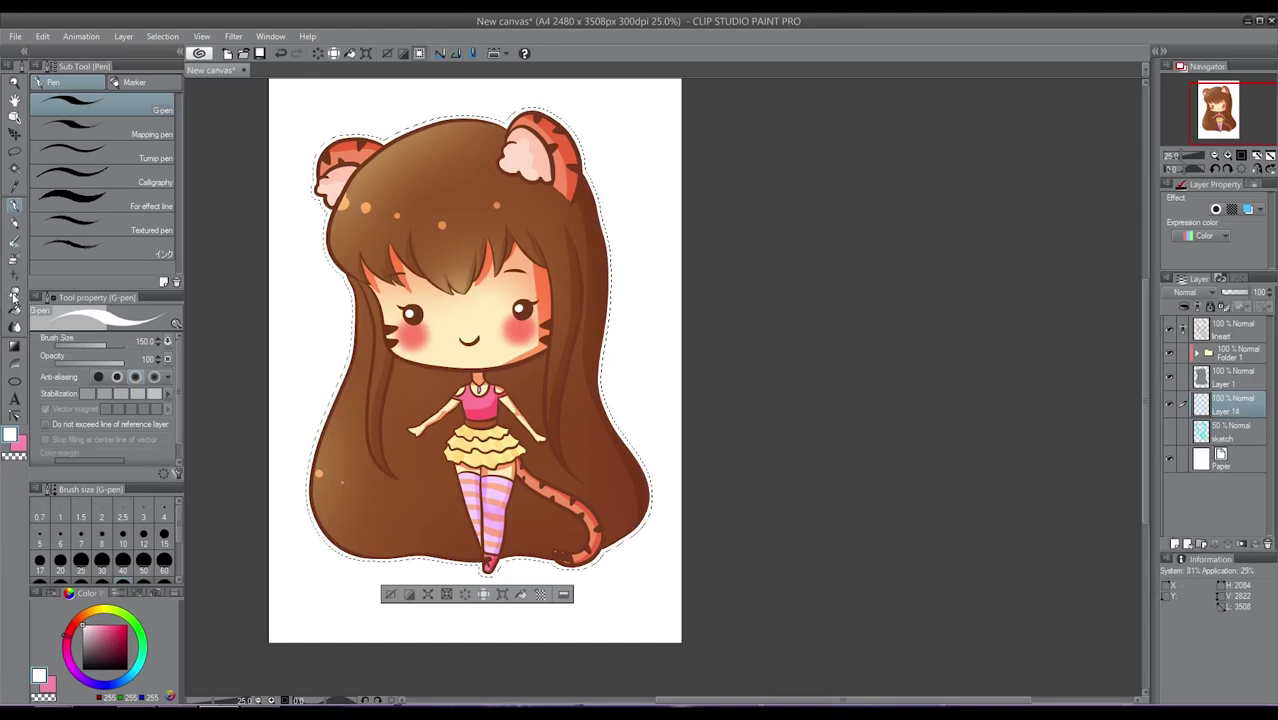
{"action": "left_click", "coordinate": [14, 309]}
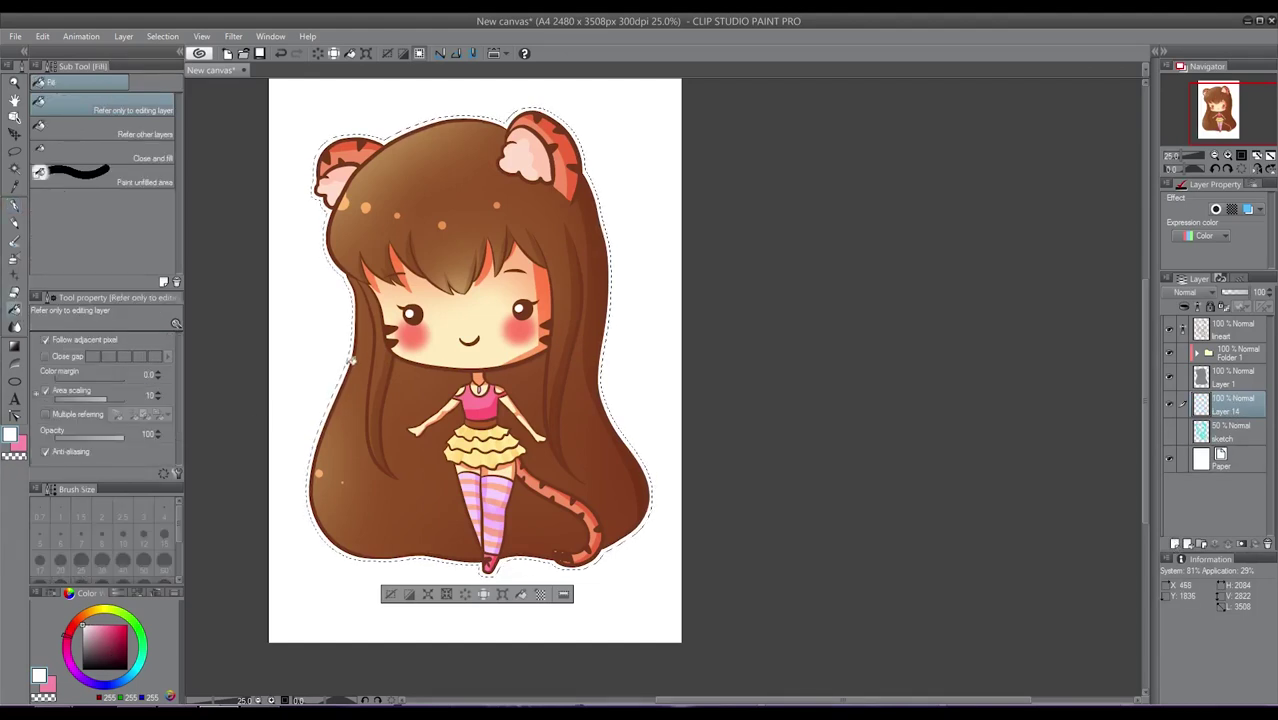
{"action": "left_click", "coordinate": [1169, 458]}
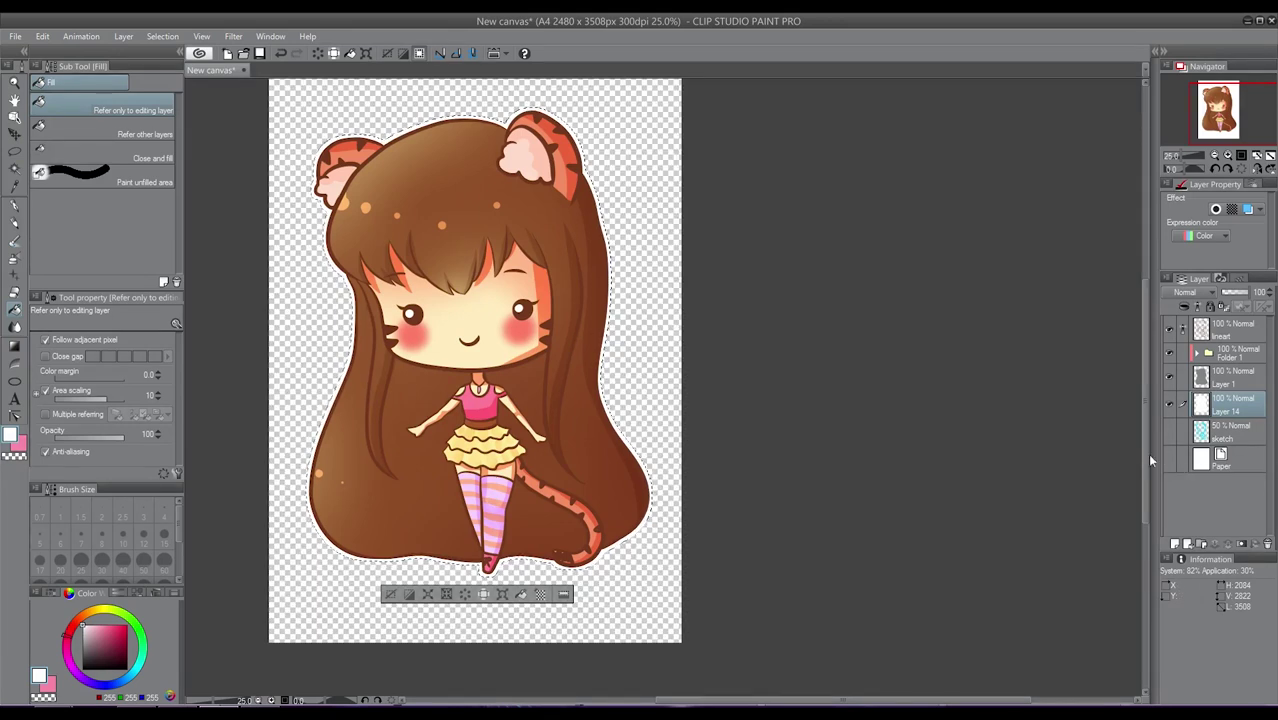
{"action": "left_click", "coordinate": [1169, 458]}
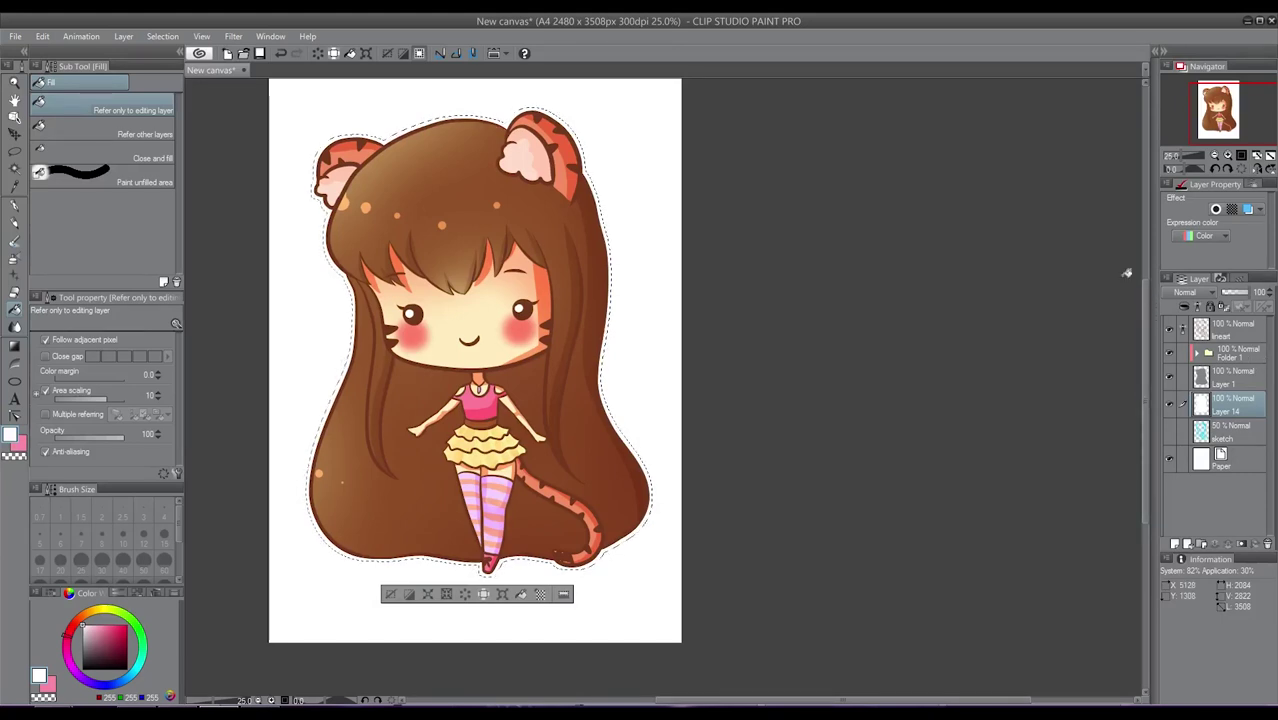
{"action": "key", "text": "ctrl+d"}
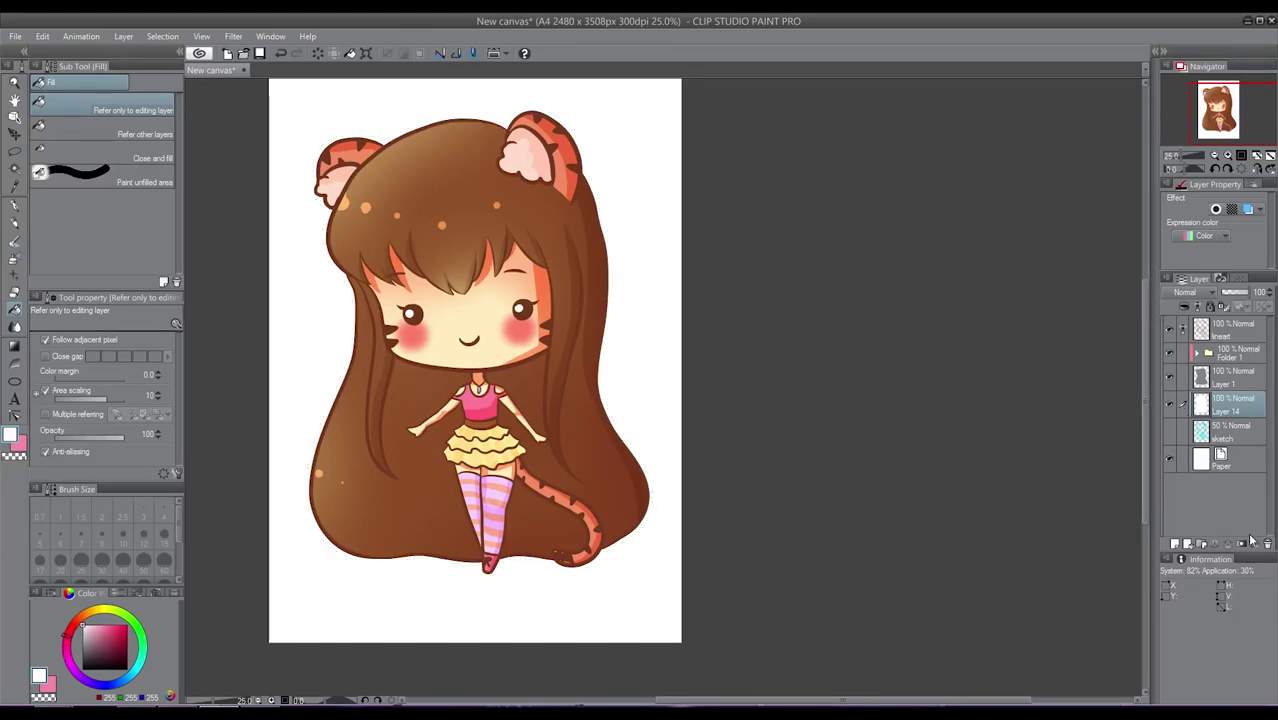
Add a raster layer above the white outline layer and auto-select the area around the outlined figure, referring to other layers.
{"action": "left_click", "coordinate": [1176, 548]}
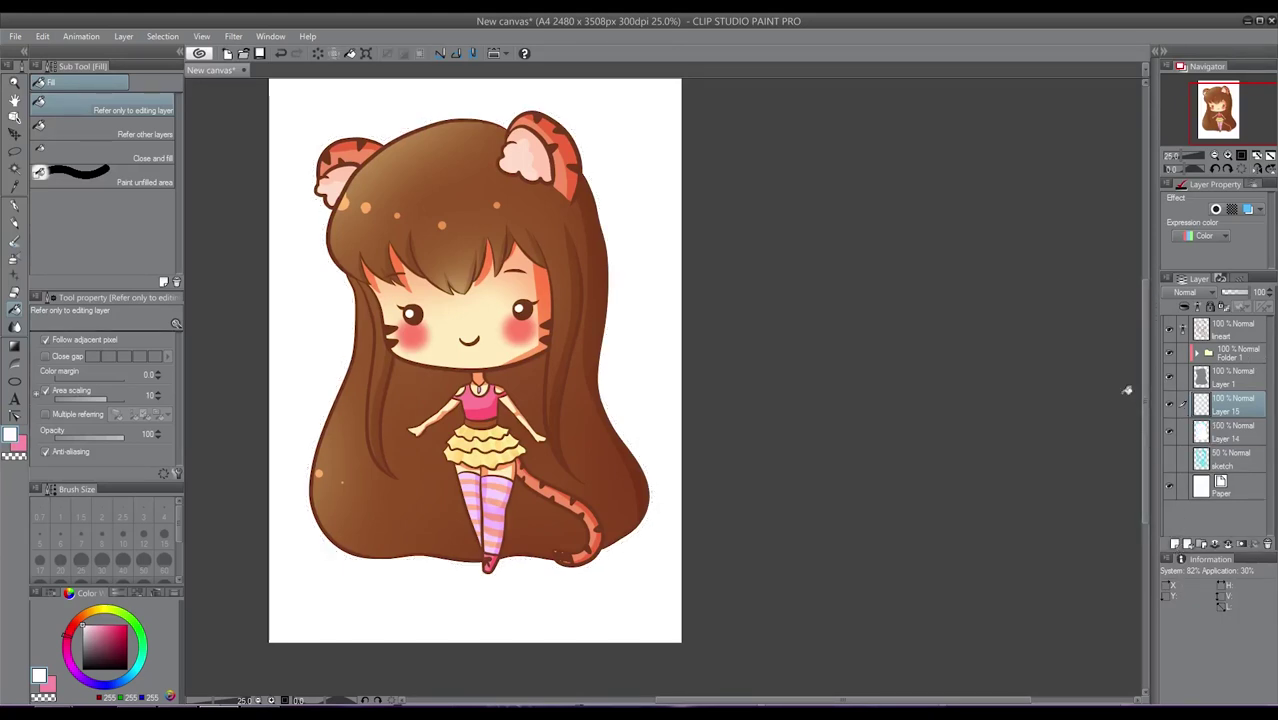
{"action": "left_click", "coordinate": [15, 172]}
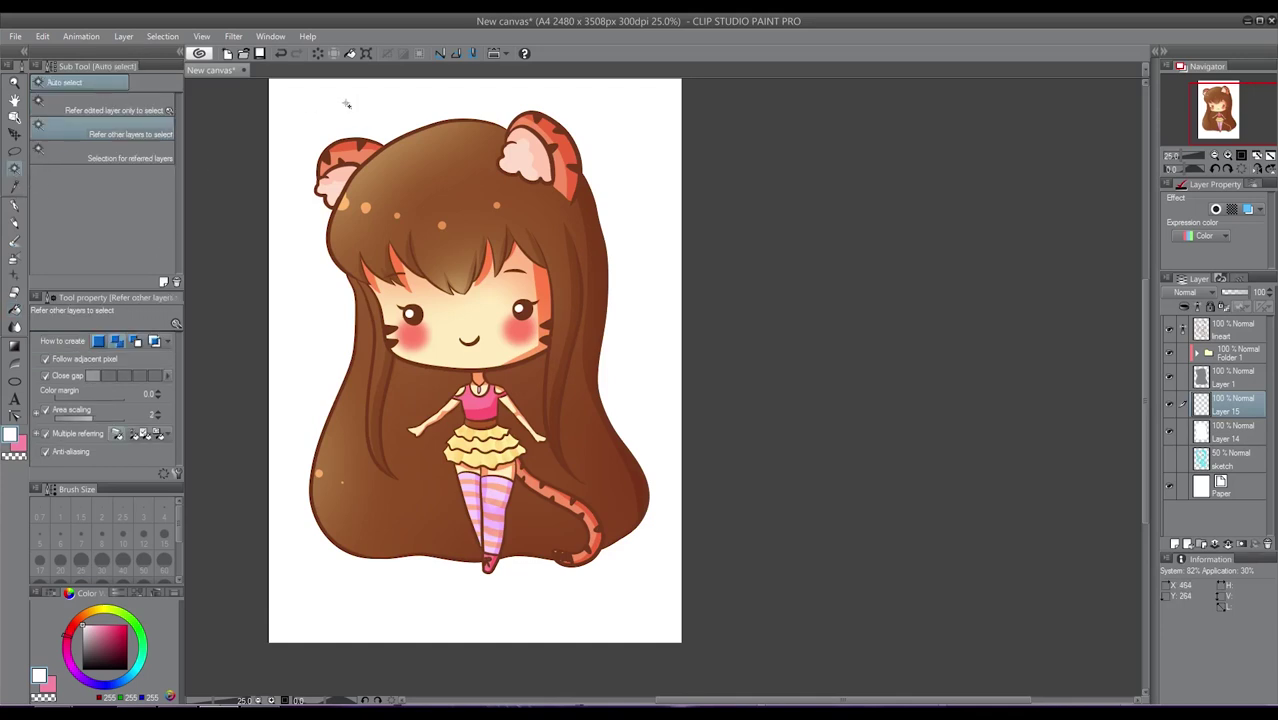
{"action": "left_click", "coordinate": [476, 305]}
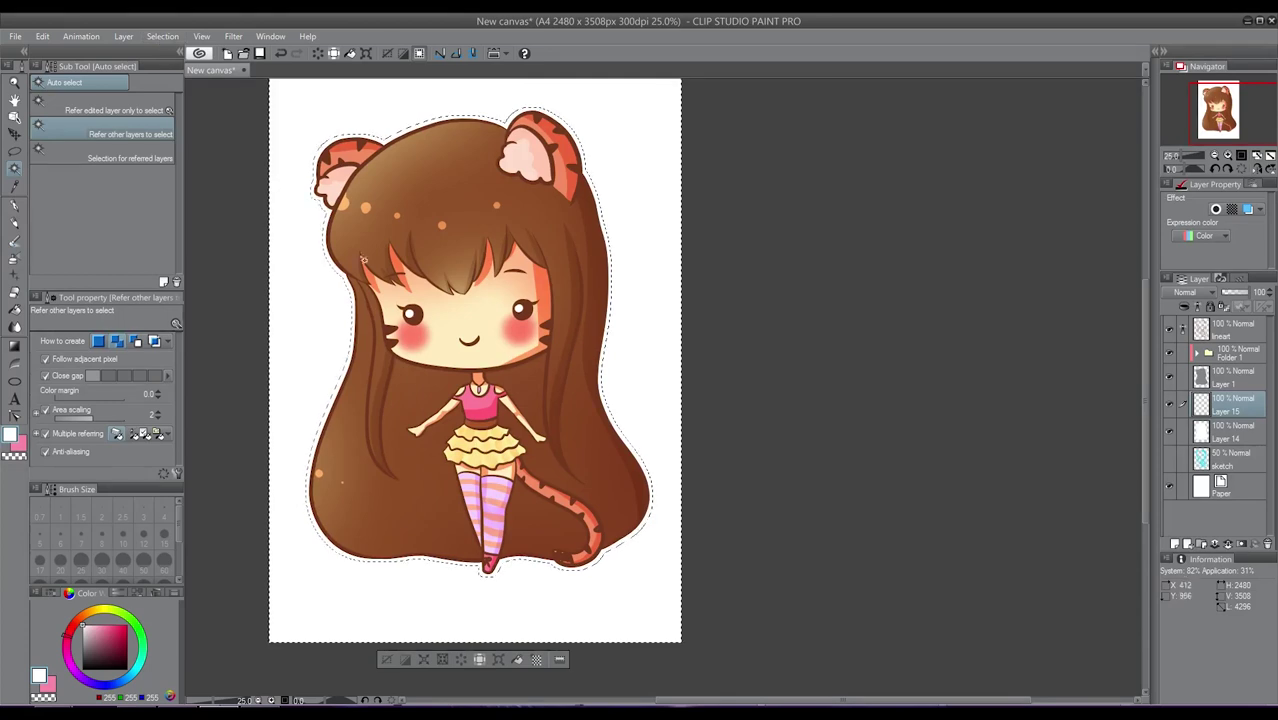
Try to invert the selection and expand it by 20 px around the figure.
{"action": "left_click", "coordinate": [164, 36]}
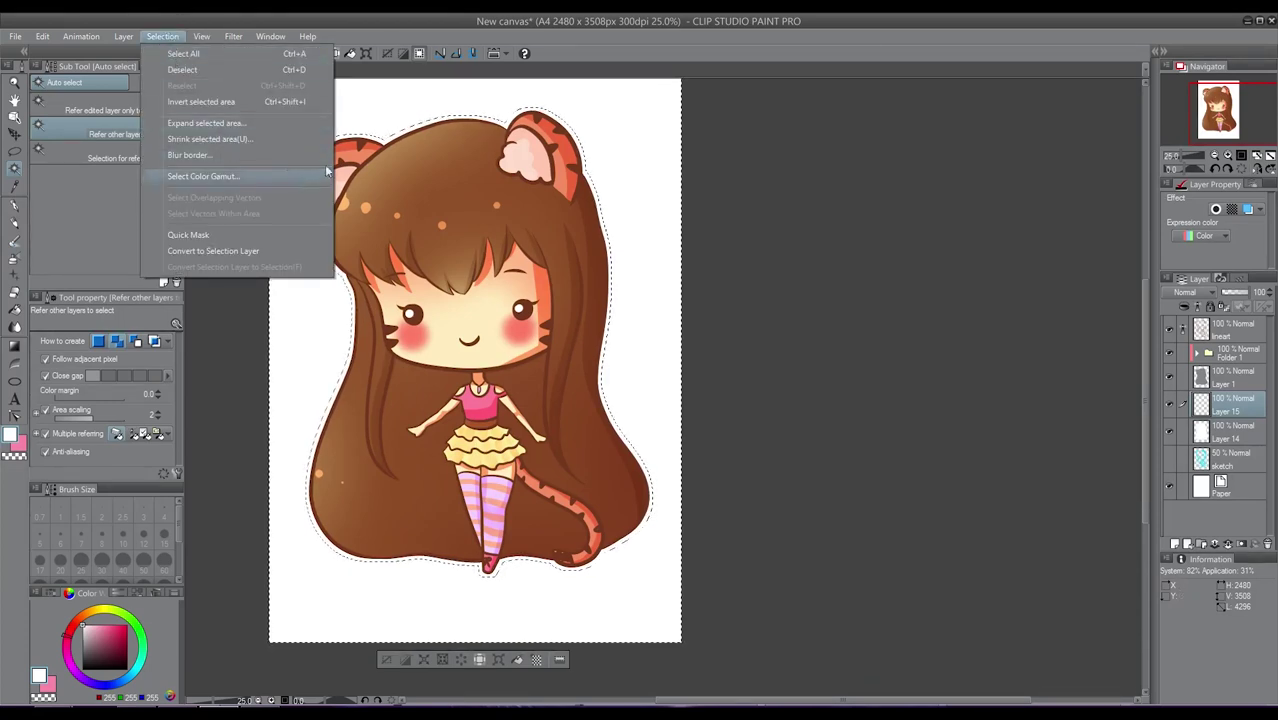
{"action": "left_click", "coordinate": [201, 102]}
{"action": "left_click", "coordinate": [163, 36]}
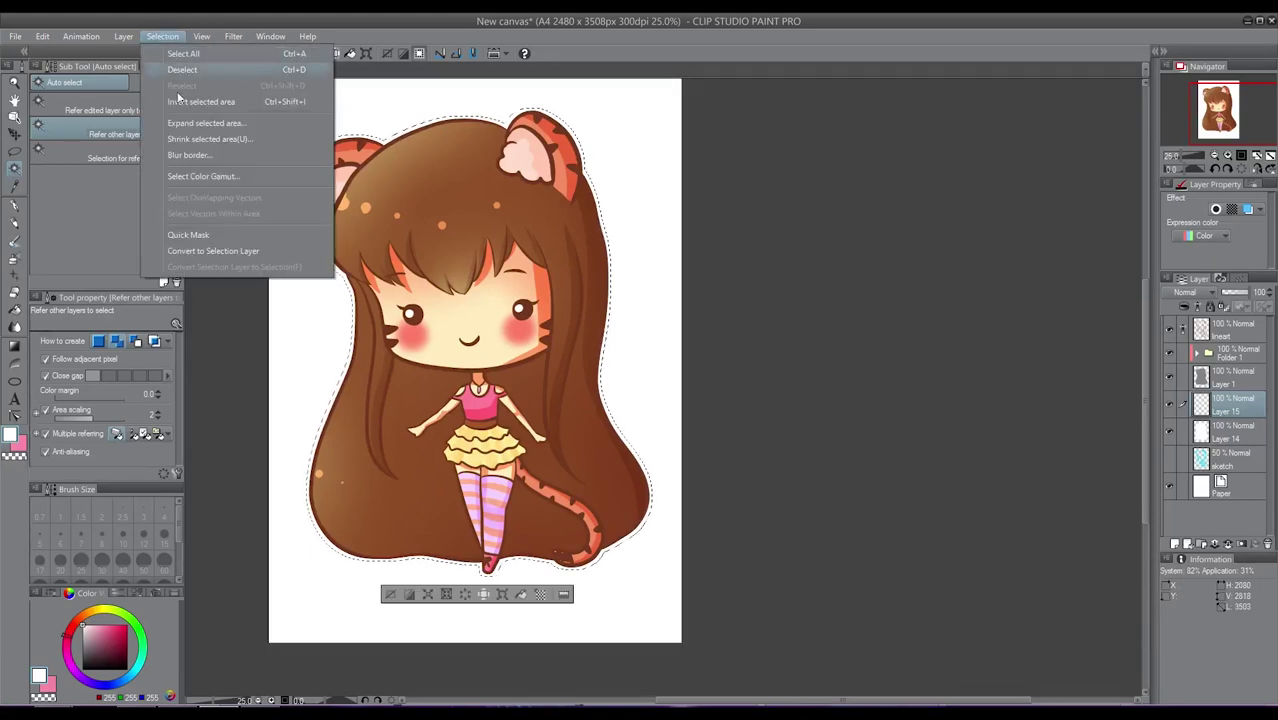
{"action": "left_click", "coordinate": [206, 123]}
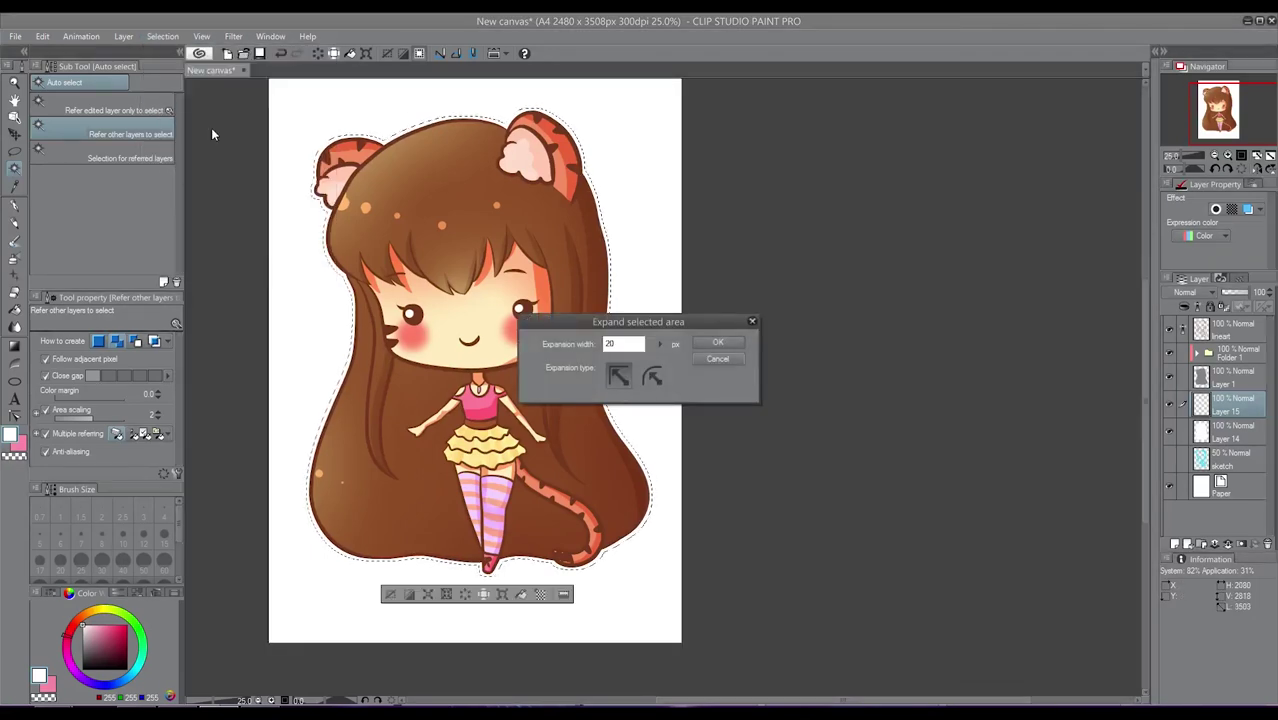
{"action": "left_click", "coordinate": [717, 345]}
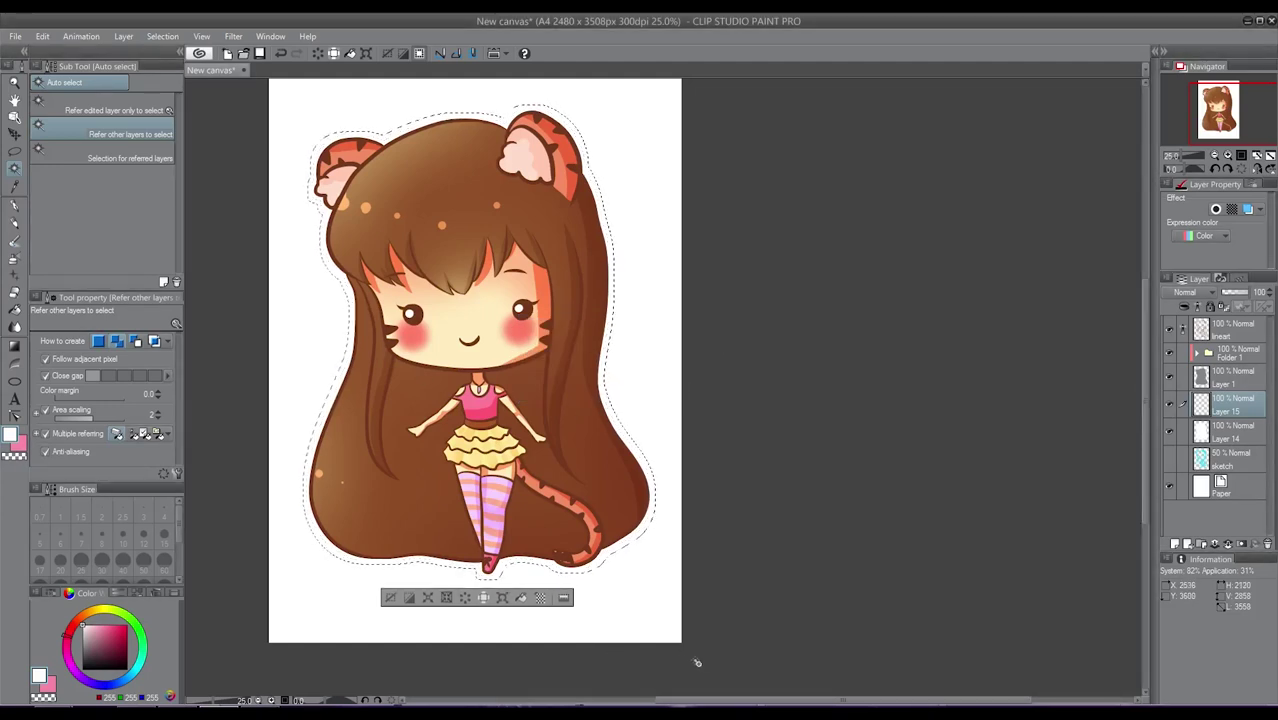
{"action": "key", "text": "ctrl+d"}
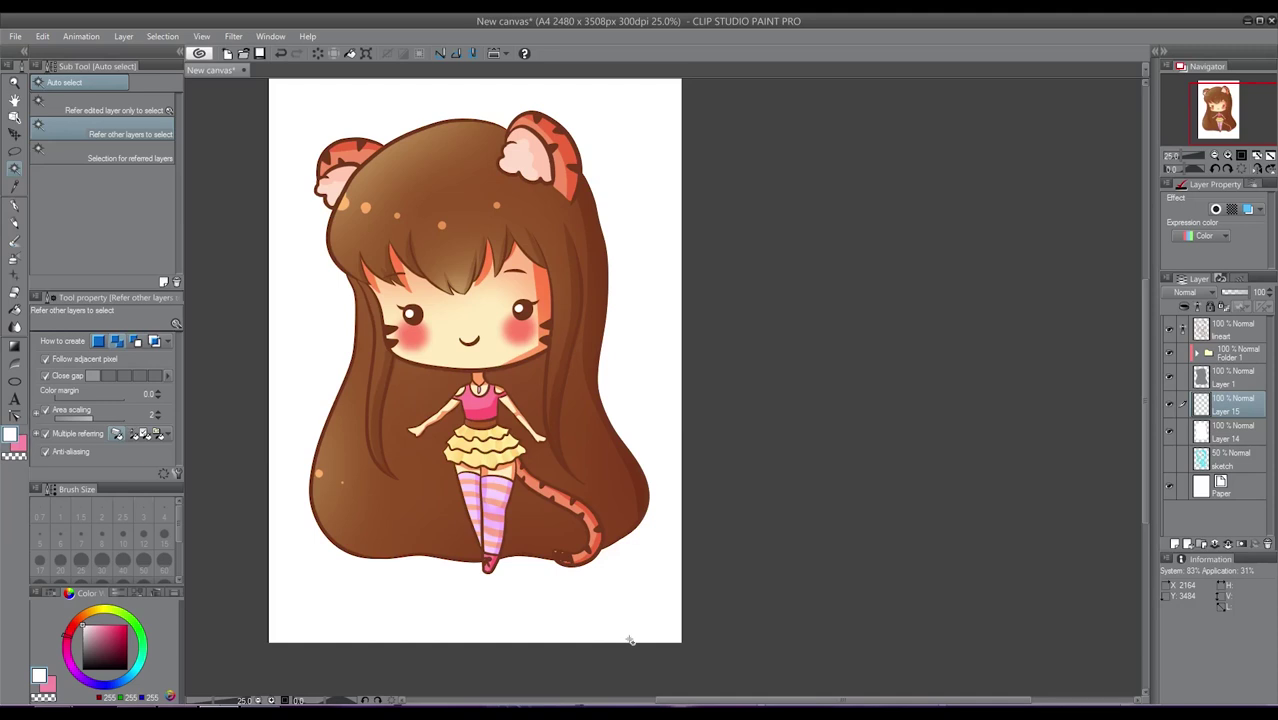